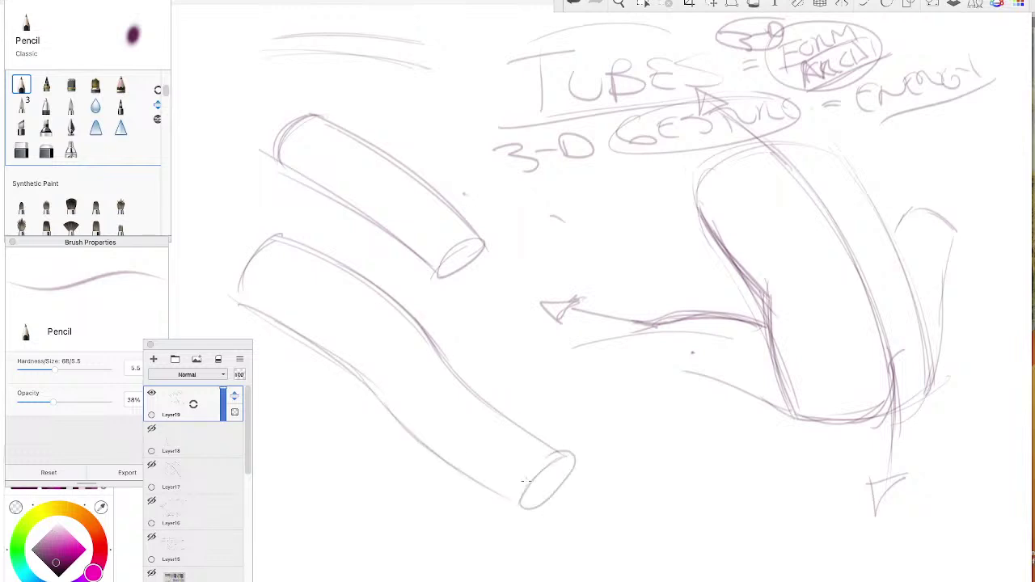
# - Undo the ellipse at the end of the lower curved tube and draw a second tube section bending downward from it
pyautogui.press('super+z')
pyautogui.press('super+z')
pyautogui.moveTo(527, 490)
pyautogui.mouseDown()
pyautogui.moveTo(556, 461)
pyautogui.moveTo(570, 548)
pyautogui.mouseUp()
pyautogui.moveTo(559, 443); pyautogui.dragTo(570, 581)
pyautogui.moveTo(491, 490); pyautogui.dragTo(522, 581)
pyautogui.moveTo(500, 483)
pyautogui.mouseDown()
pyautogui.moveTo(529, 581)
pyautogui.moveTo(521, 581)
pyautogui.mouseUp()
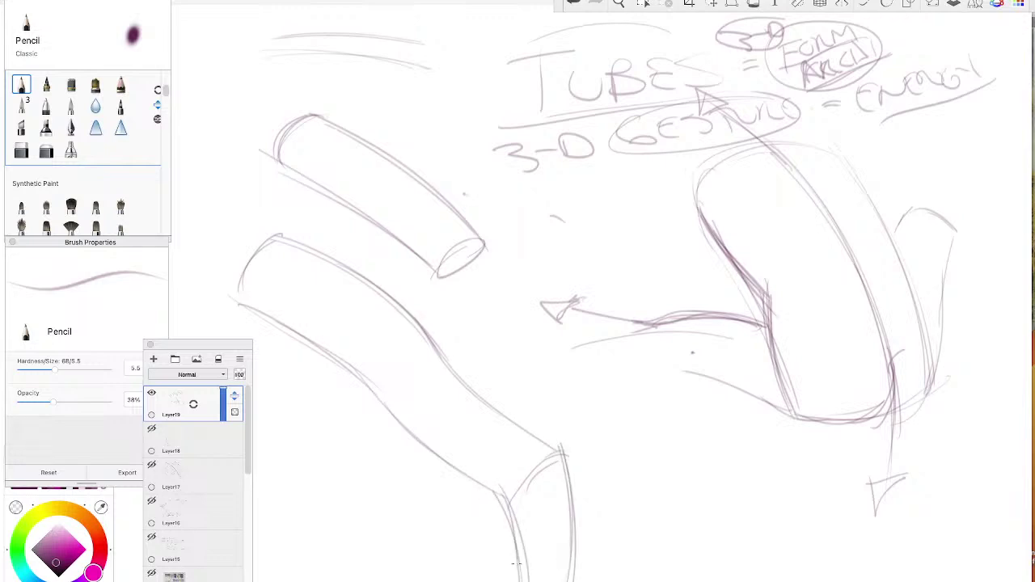
pyautogui.moveTo(480, 406)
pyautogui.mouseDown()
pyautogui.moveTo(558, 449)
pyautogui.moveTo(572, 581)
pyautogui.mouseUp()
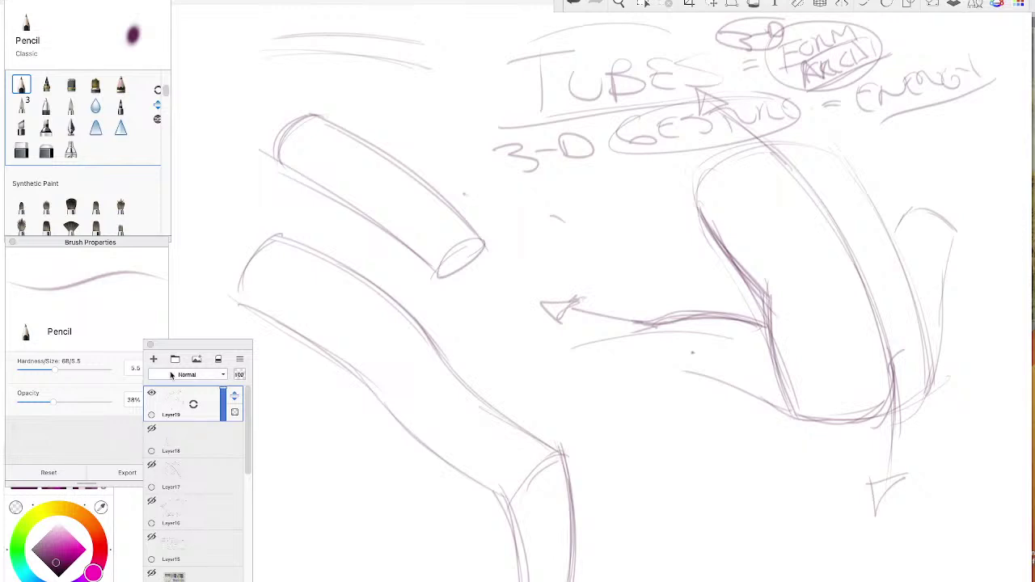
# - Shade over the "3-D" lettering and along the upper tube with PaintBrush 3, building a dark band along its lower side
pyautogui.click(22, 106)
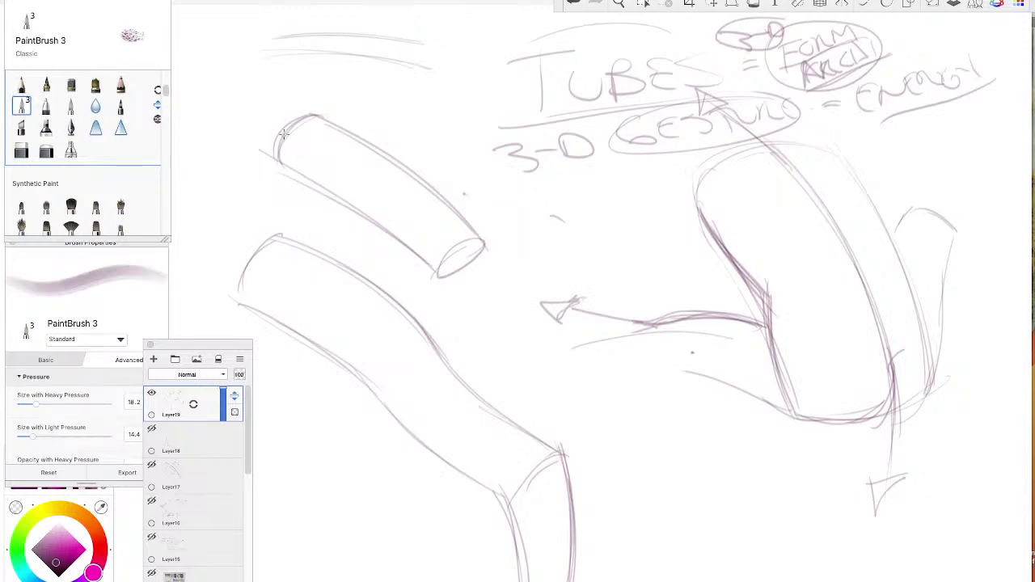
pyautogui.moveTo(506, 146)
pyautogui.mouseDown()
pyautogui.moveTo(582, 144)
pyautogui.moveTo(517, 162)
pyautogui.moveTo(602, 154)
pyautogui.mouseUp()
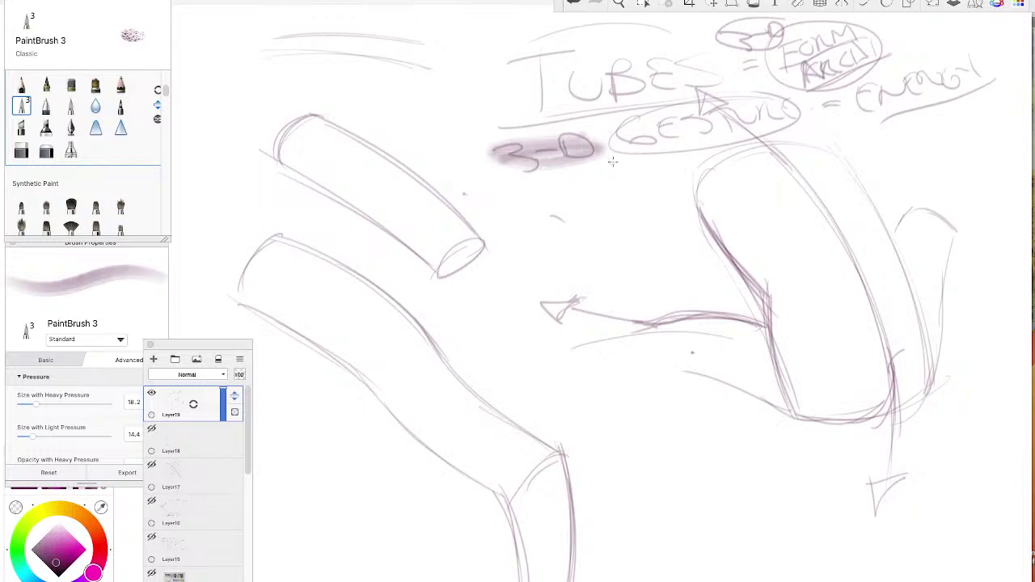
pyautogui.moveTo(283, 152)
pyautogui.mouseDown()
pyautogui.moveTo(408, 225)
pyautogui.moveTo(310, 168)
pyautogui.moveTo(396, 218)
pyautogui.moveTo(338, 183)
pyautogui.moveTo(389, 210)
pyautogui.moveTo(399, 223)
pyautogui.moveTo(315, 171)
pyautogui.moveTo(438, 260)
pyautogui.moveTo(275, 159)
pyautogui.moveTo(412, 236)
pyautogui.moveTo(335, 189)
pyautogui.moveTo(377, 206)
pyautogui.moveTo(303, 154)
pyautogui.moveTo(426, 240)
pyautogui.moveTo(281, 148)
pyautogui.moveTo(458, 267)
pyautogui.moveTo(274, 143)
pyautogui.moveTo(457, 261)
pyautogui.moveTo(275, 137)
pyautogui.moveTo(459, 241)
pyautogui.moveTo(403, 246)
pyautogui.moveTo(320, 134)
pyautogui.moveTo(354, 141)
pyautogui.moveTo(457, 209)
pyautogui.moveTo(312, 124)
pyautogui.moveTo(476, 239)
pyautogui.moveTo(300, 118)
pyautogui.moveTo(481, 244)
pyautogui.mouseUp()
pyautogui.moveTo(280, 132)
pyautogui.mouseDown()
pyautogui.moveTo(440, 236)
pyautogui.moveTo(457, 263)
pyautogui.moveTo(289, 162)
pyautogui.moveTo(431, 256)
pyautogui.mouseUp()
pyautogui.moveTo(431, 256)
pyautogui.mouseDown()
pyautogui.moveTo(288, 156)
pyautogui.moveTo(442, 258)
pyautogui.mouseUp()
pyautogui.moveTo(442, 258)
pyautogui.mouseDown()
pyautogui.moveTo(288, 154)
pyautogui.moveTo(432, 254)
pyautogui.mouseUp()
pyautogui.moveTo(432, 253); pyautogui.dragTo(412, 229)
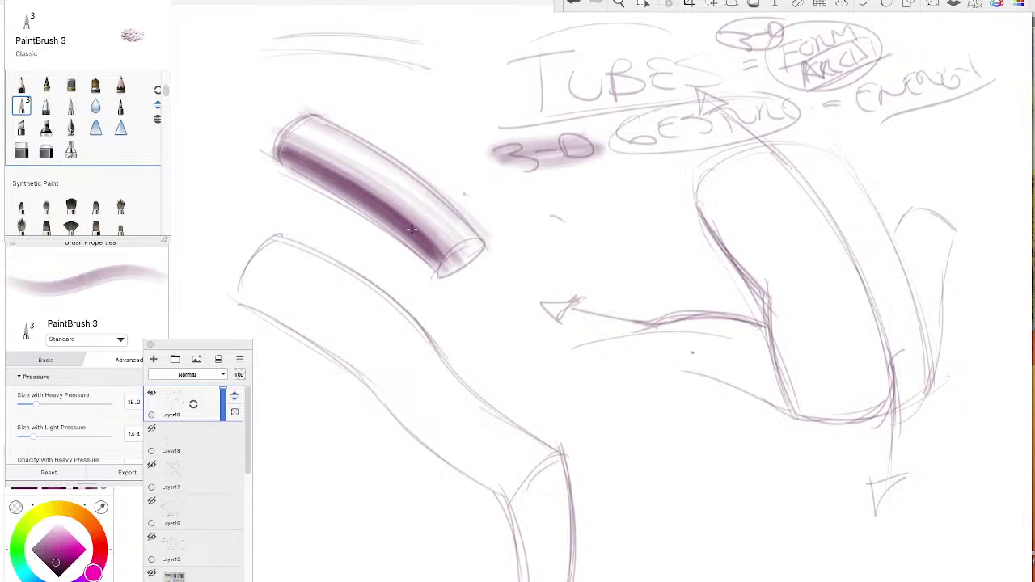
# - With the Pencil, draw a cross-contour ending in an arrow around the upper tube and circle the "3-D" lettering
pyautogui.click(21, 86)
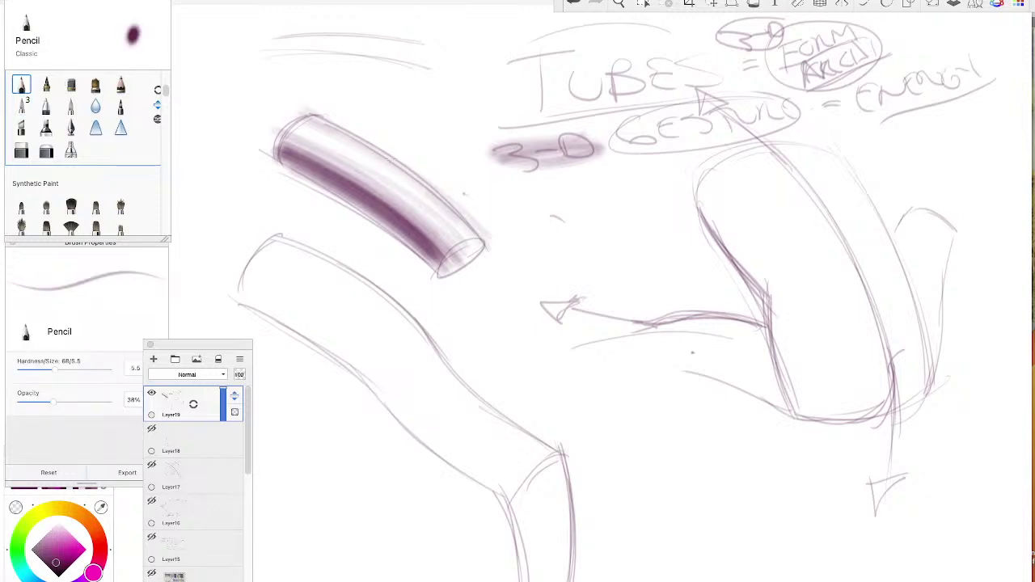
pyautogui.moveTo(367, 157)
pyautogui.mouseDown()
pyautogui.moveTo(356, 195)
pyautogui.moveTo(322, 238)
pyautogui.mouseUp()
pyautogui.moveTo(556, 129)
pyautogui.mouseDown()
pyautogui.moveTo(492, 181)
pyautogui.moveTo(595, 121)
pyautogui.mouseUp()
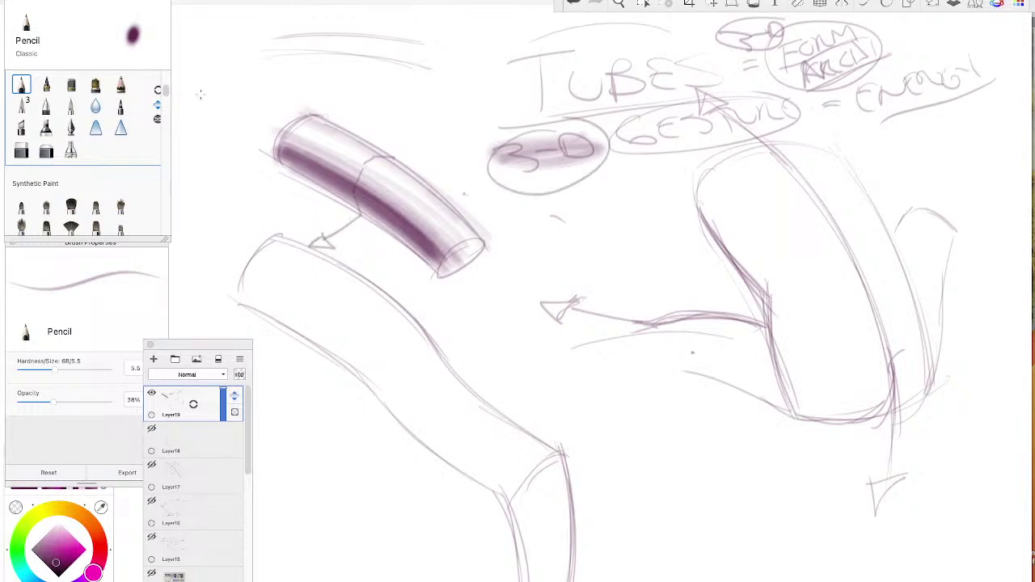
# - Draw a lengthwise arrow through the upper tube and handwrite "LONG AXIS" above it
pyautogui.moveTo(201, 94)
pyautogui.mouseDown()
pyautogui.moveTo(308, 126)
pyautogui.moveTo(559, 371)
pyautogui.moveTo(574, 352)
pyautogui.moveTo(553, 370)
pyautogui.mouseUp()
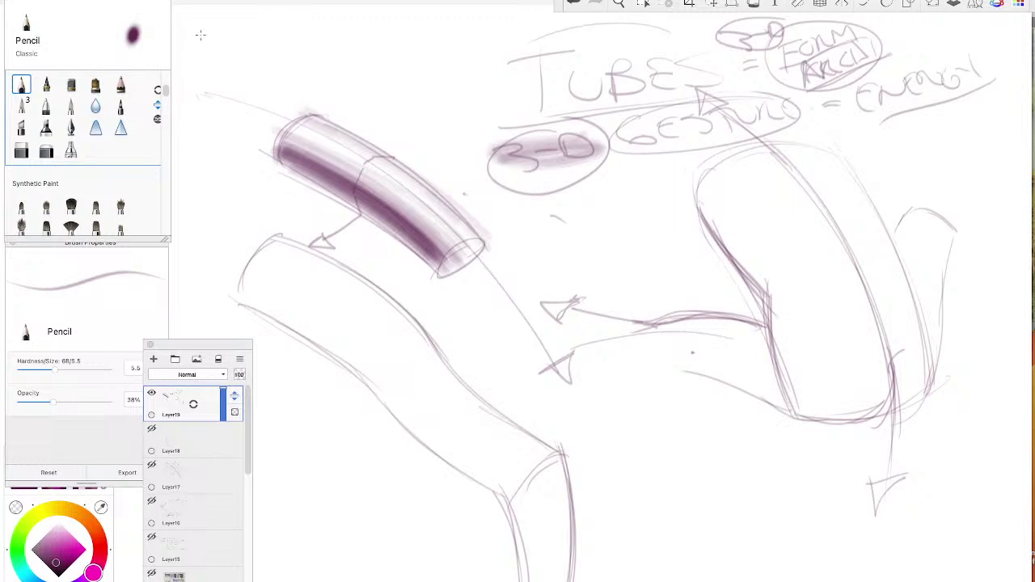
pyautogui.moveTo(199, 30)
pyautogui.mouseDown()
pyautogui.moveTo(200, 54)
pyautogui.moveTo(234, 54)
pyautogui.mouseUp()
pyautogui.moveTo(244, 35)
pyautogui.mouseDown()
pyautogui.moveTo(257, 46)
pyautogui.moveTo(242, 36)
pyautogui.mouseUp()
pyautogui.moveTo(264, 55)
pyautogui.mouseDown()
pyautogui.moveTo(270, 34)
pyautogui.moveTo(304, 37)
pyautogui.mouseUp()
pyautogui.moveTo(329, 31)
pyautogui.mouseDown()
pyautogui.moveTo(309, 46)
pyautogui.moveTo(338, 47)
pyautogui.moveTo(369, 28)
pyautogui.moveTo(380, 55)
pyautogui.mouseUp()
pyautogui.moveTo(355, 48); pyautogui.dragTo(409, 54)
pyautogui.moveTo(396, 58)
pyautogui.mouseDown()
pyautogui.moveTo(409, 36)
pyautogui.moveTo(421, 55)
pyautogui.mouseUp()
pyautogui.moveTo(450, 34); pyautogui.dragTo(433, 59)
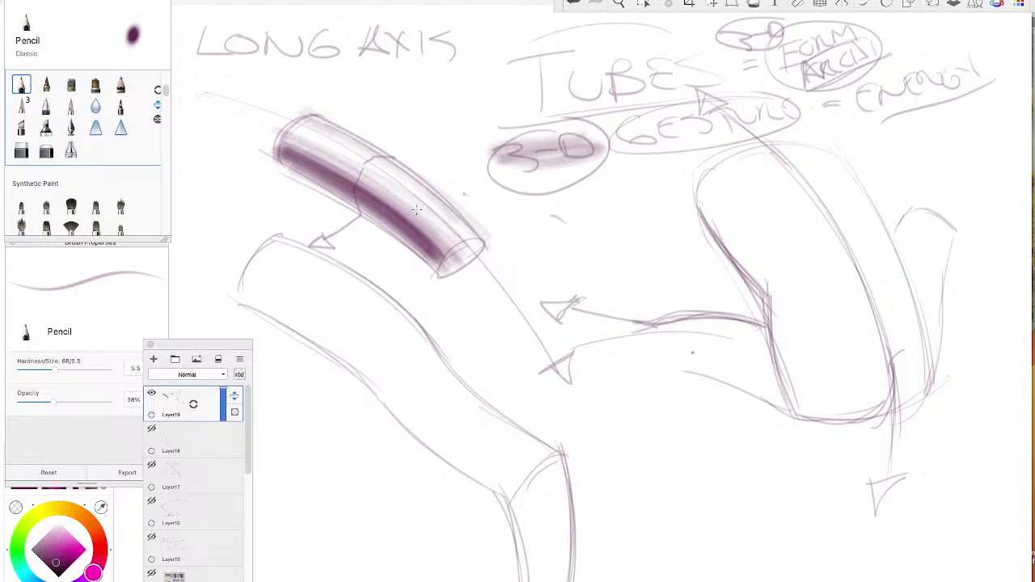
# - Reinforce the upper tube's long outer edge in Pencil and deepen its lower shadow band with PaintBrush 3
pyautogui.moveTo(292, 110)
pyautogui.mouseDown()
pyautogui.moveTo(418, 176)
pyautogui.moveTo(492, 240)
pyautogui.mouseUp()
pyautogui.moveTo(287, 107)
pyautogui.mouseDown()
pyautogui.moveTo(414, 172)
pyautogui.moveTo(380, 150)
pyautogui.mouseUp()
pyautogui.moveTo(380, 151); pyautogui.dragTo(519, 285)
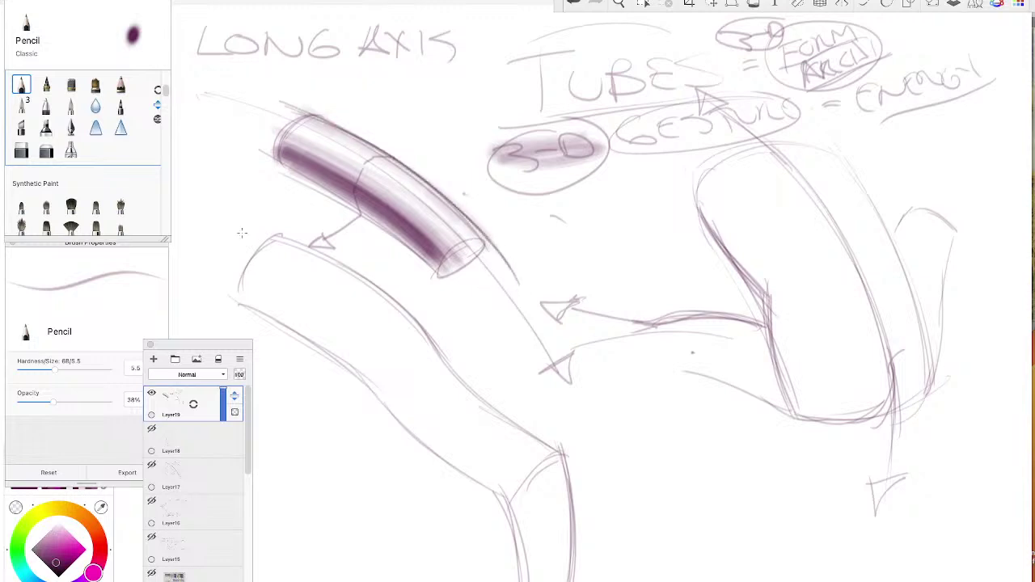
pyautogui.click(21, 106)
pyautogui.moveTo(275, 149); pyautogui.dragTo(432, 246)
pyautogui.moveTo(318, 169)
pyautogui.mouseDown()
pyautogui.moveTo(405, 223)
pyautogui.moveTo(309, 164)
pyautogui.moveTo(443, 252)
pyautogui.mouseUp()
pyautogui.moveTo(271, 144)
pyautogui.mouseDown()
pyautogui.moveTo(442, 252)
pyautogui.moveTo(354, 184)
pyautogui.moveTo(457, 273)
pyautogui.mouseUp()
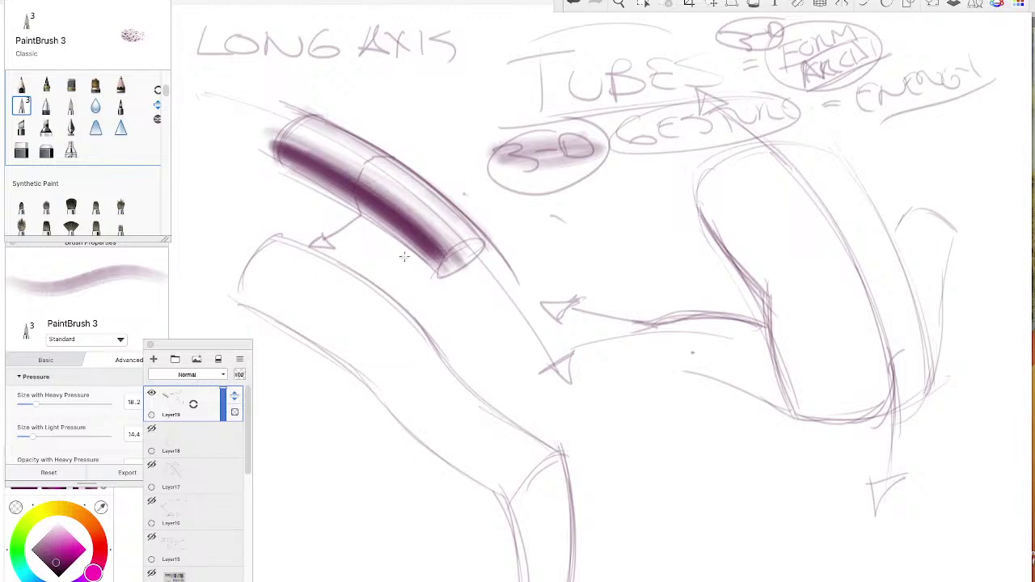
# - Handwrite "CURVED" in thick PaintBrush 3 strokes beneath "LONG AXIS" and underline it
pyautogui.moveTo(247, 65)
pyautogui.mouseDown()
pyautogui.moveTo(259, 97)
pyautogui.moveTo(296, 65)
pyautogui.mouseUp()
pyautogui.moveTo(305, 97)
pyautogui.mouseDown()
pyautogui.moveTo(307, 76)
pyautogui.moveTo(353, 100)
pyautogui.moveTo(393, 65)
pyautogui.mouseUp()
pyautogui.moveTo(404, 78)
pyautogui.mouseDown()
pyautogui.moveTo(454, 78)
pyautogui.moveTo(468, 102)
pyautogui.moveTo(283, 106)
pyautogui.mouseUp()
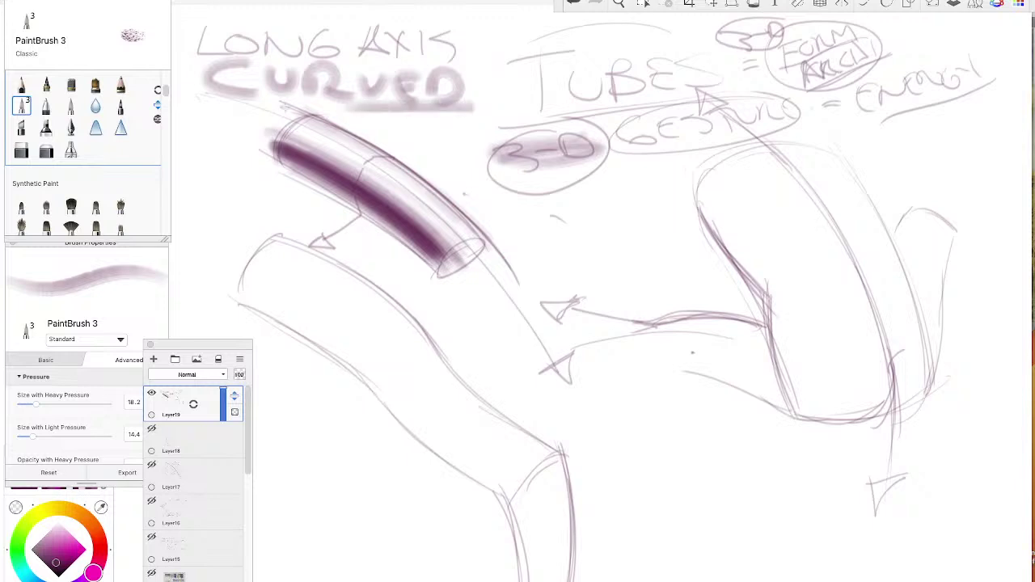
# - Redraw the small upright tube beside the large bent form and darken the large form's long curved edge in Pencil
pyautogui.moveTo(899, 218)
pyautogui.mouseDown()
pyautogui.moveTo(952, 227)
pyautogui.moveTo(953, 291)
pyautogui.mouseUp()
pyautogui.moveTo(941, 348); pyautogui.dragTo(943, 225)
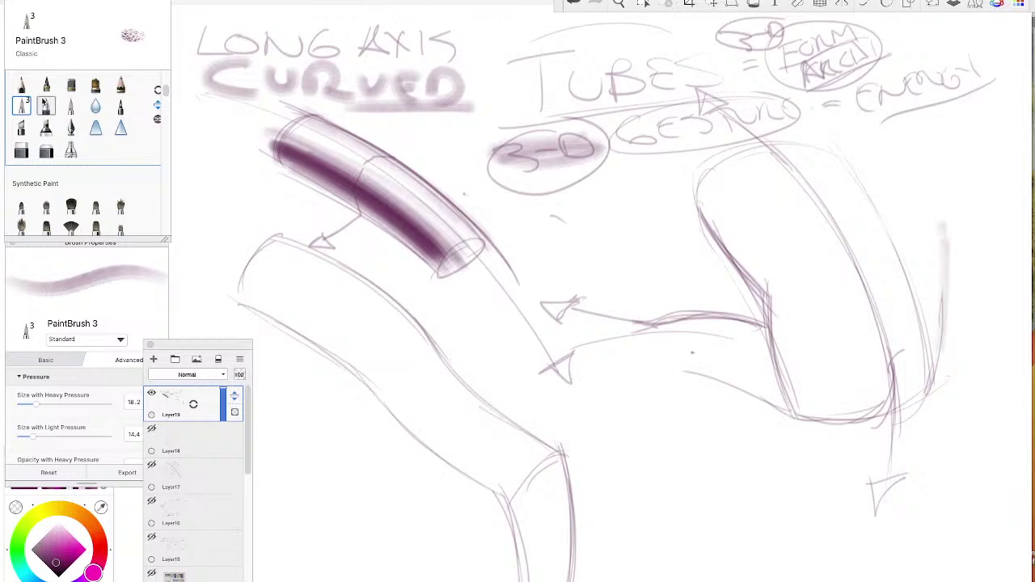
pyautogui.click(22, 85)
pyautogui.moveTo(941, 299); pyautogui.dragTo(943, 262)
pyautogui.moveTo(942, 202); pyautogui.dragTo(939, 306)
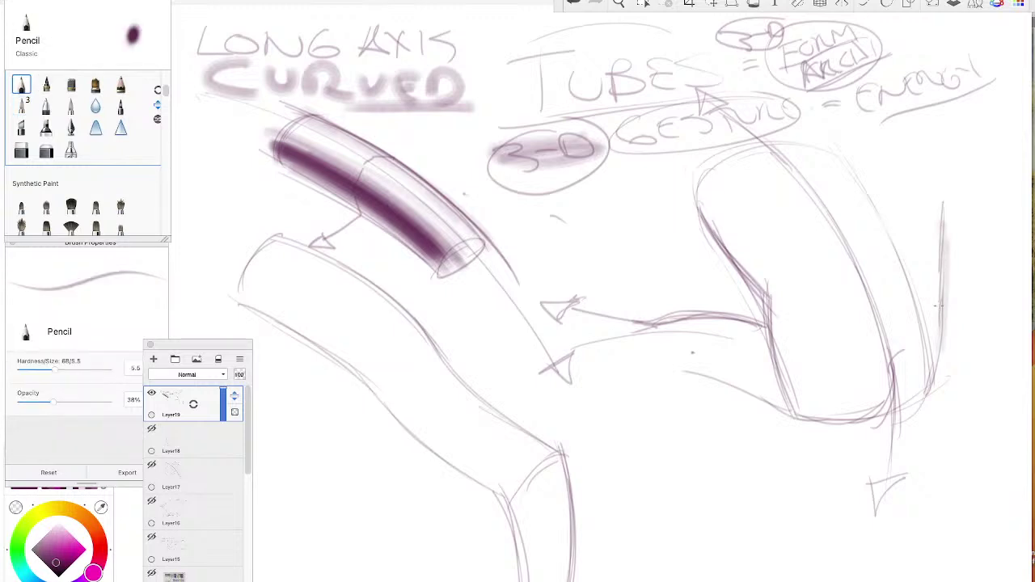
pyautogui.moveTo(894, 196)
pyautogui.mouseDown()
pyautogui.moveTo(943, 202)
pyautogui.moveTo(893, 196)
pyautogui.moveTo(883, 236)
pyautogui.moveTo(889, 202)
pyautogui.mouseUp()
pyautogui.moveTo(742, 94)
pyautogui.mouseDown()
pyautogui.moveTo(878, 311)
pyautogui.moveTo(893, 433)
pyautogui.mouseUp()
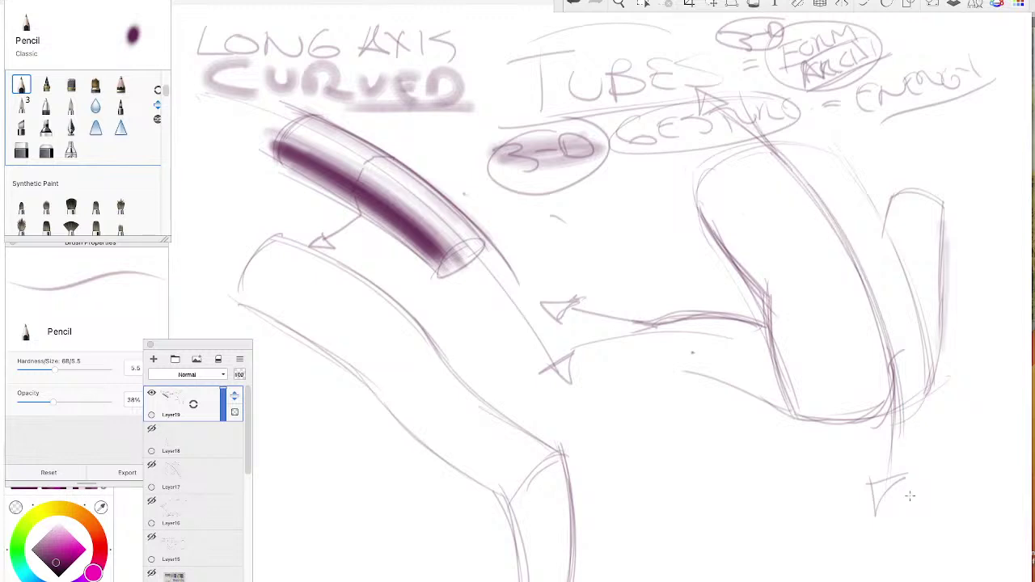
# - Handwrite "LIFE" below the large bent form, circle it, and circle the "LONG AXIS CURVED" lettering
pyautogui.moveTo(621, 426)
pyautogui.mouseDown()
pyautogui.moveTo(617, 458)
pyautogui.moveTo(644, 457)
pyautogui.mouseUp()
pyautogui.moveTo(656, 435)
pyautogui.mouseDown()
pyautogui.moveTo(656, 457)
pyautogui.moveTo(678, 458)
pyautogui.mouseUp()
pyautogui.moveTo(678, 428)
pyautogui.mouseDown()
pyautogui.moveTo(701, 427)
pyautogui.moveTo(698, 444)
pyautogui.mouseUp()
pyautogui.moveTo(714, 432)
pyautogui.mouseDown()
pyautogui.moveTo(707, 454)
pyautogui.moveTo(726, 427)
pyautogui.mouseUp()
pyautogui.moveTo(707, 442); pyautogui.dragTo(726, 442)
pyautogui.moveTo(668, 412); pyautogui.dragTo(627, 419)
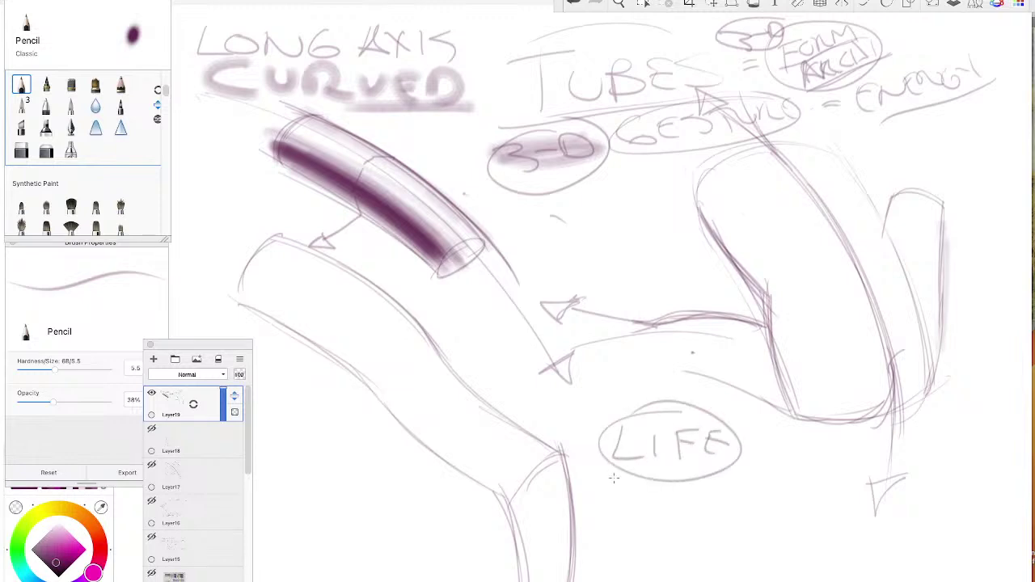
pyautogui.moveTo(435, 15)
pyautogui.mouseDown()
pyautogui.moveTo(214, 30)
pyautogui.moveTo(499, 78)
pyautogui.moveTo(226, 29)
pyautogui.mouseUp()
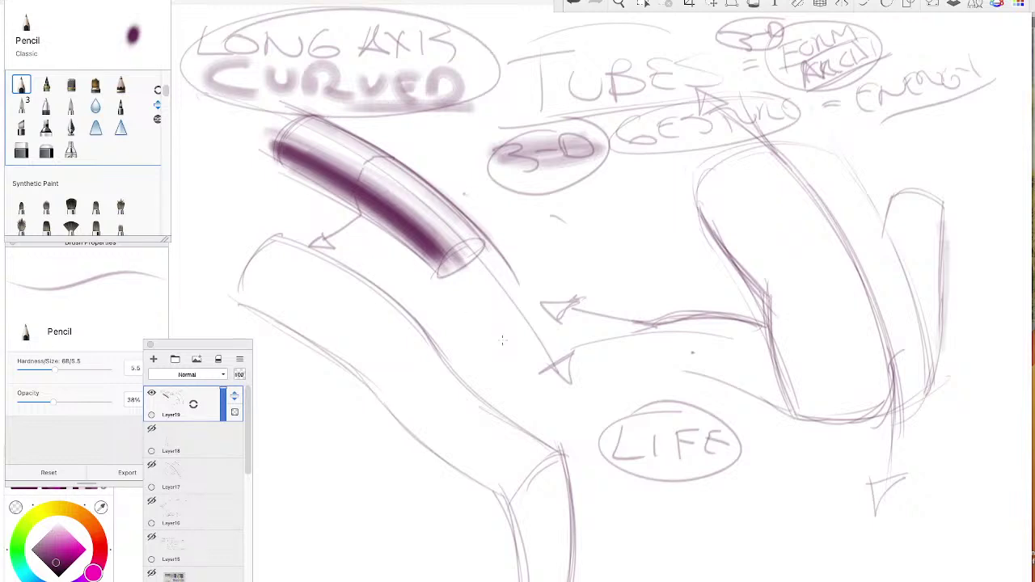
# - Hide the tube sketch layer, add a new layer, and sketch a straight diagonal tube with one rounded end on it
pyautogui.click(151, 393)
pyautogui.click(153, 358)
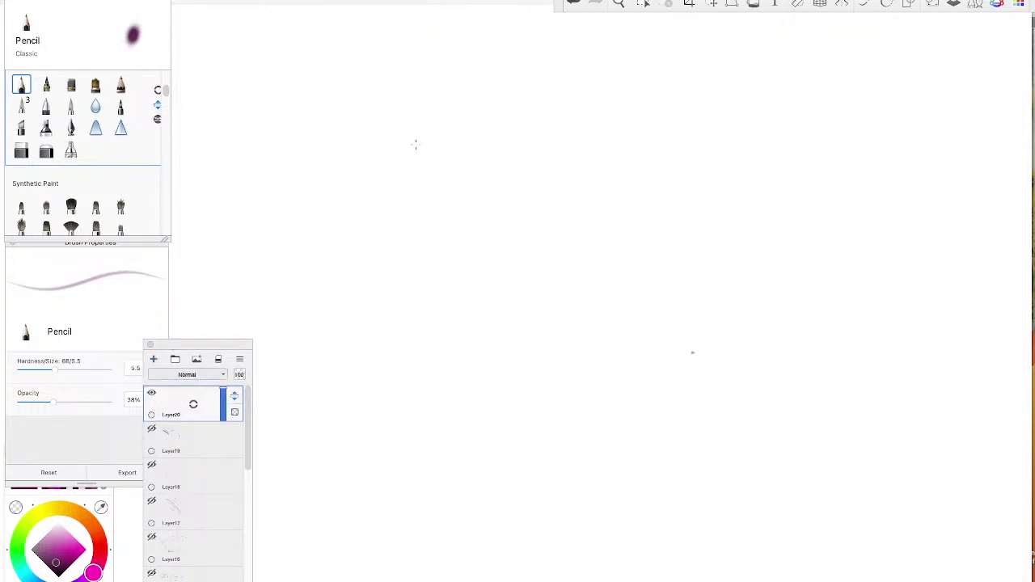
pyautogui.moveTo(445, 160); pyautogui.dragTo(593, 304)
pyautogui.moveTo(394, 225); pyautogui.dragTo(527, 345)
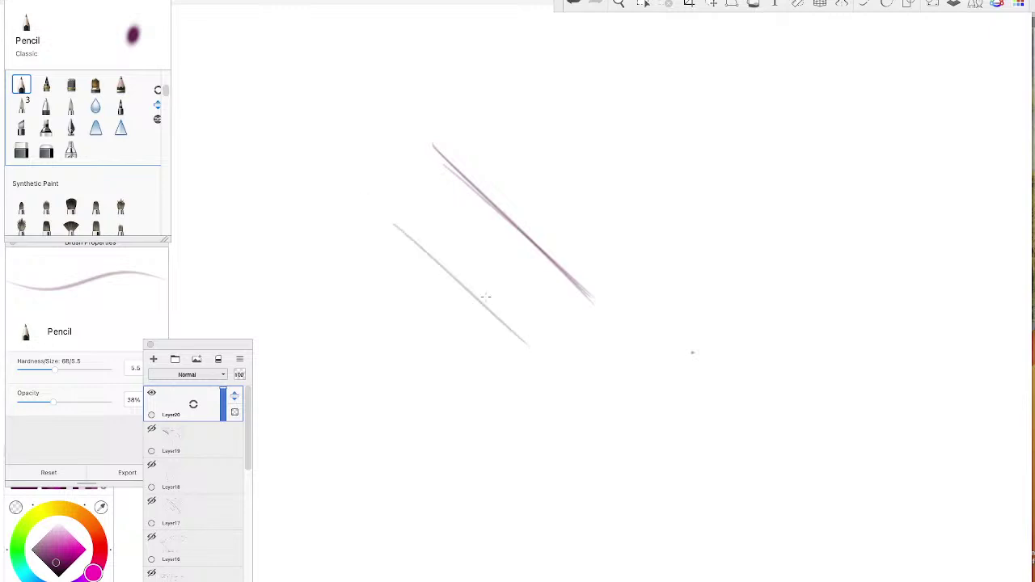
pyautogui.moveTo(359, 201)
pyautogui.mouseDown()
pyautogui.moveTo(527, 348)
pyautogui.moveTo(506, 325)
pyautogui.mouseUp()
pyautogui.moveTo(434, 143); pyautogui.dragTo(365, 201)
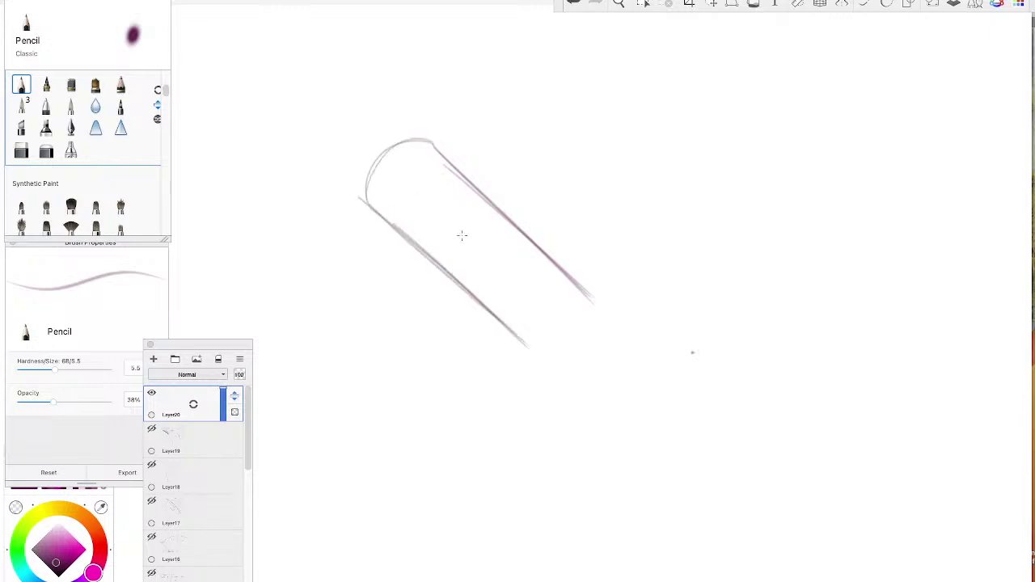
# - Sketch a long straight box running diagonally above the tube, parallel to it
pyautogui.moveTo(540, 62); pyautogui.dragTo(694, 217)
pyautogui.moveTo(542, 63); pyautogui.dragTo(684, 217)
pyautogui.moveTo(493, 92)
pyautogui.mouseDown()
pyautogui.moveTo(635, 227)
pyautogui.moveTo(482, 127)
pyautogui.moveTo(616, 247)
pyautogui.mouseUp()
pyautogui.moveTo(545, 55); pyautogui.dragTo(489, 87)
pyautogui.moveTo(671, 193)
pyautogui.mouseDown()
pyautogui.moveTo(628, 216)
pyautogui.moveTo(668, 230)
pyautogui.moveTo(626, 257)
pyautogui.mouseUp()
pyautogui.moveTo(627, 214)
pyautogui.mouseDown()
pyautogui.moveTo(622, 253)
pyautogui.moveTo(622, 238)
pyautogui.mouseUp()
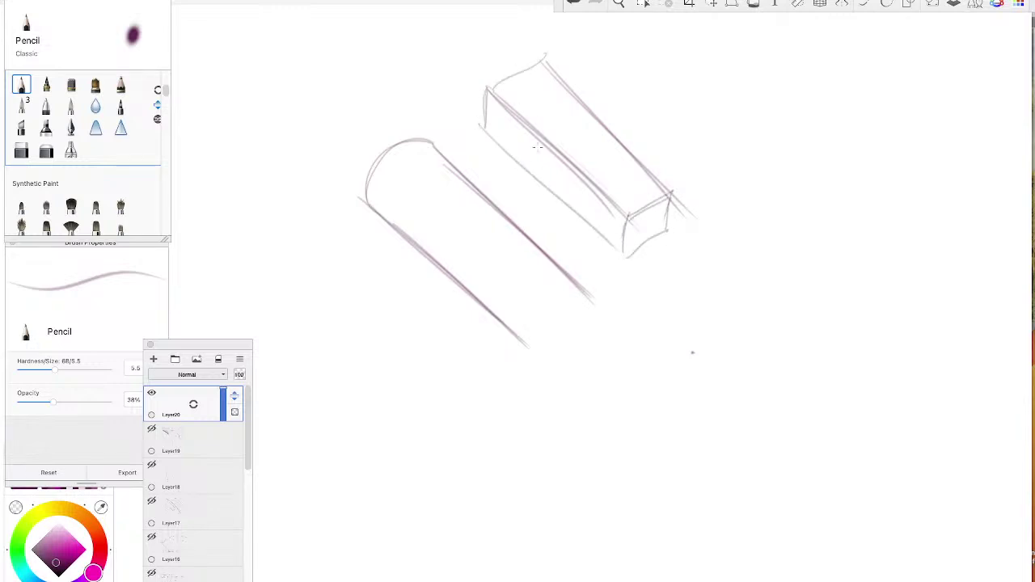
# - Draw a cross-contour arrow around the box's middle and a lengthwise arrow through its long axis
pyautogui.moveTo(598, 117)
pyautogui.mouseDown()
pyautogui.moveTo(543, 145)
pyautogui.moveTo(550, 194)
pyautogui.moveTo(523, 207)
pyautogui.moveTo(530, 219)
pyautogui.mouseUp()
pyautogui.moveTo(531, 217); pyautogui.dragTo(506, 211)
pyautogui.moveTo(521, 71)
pyautogui.mouseDown()
pyautogui.moveTo(662, 204)
pyautogui.moveTo(656, 239)
pyautogui.moveTo(708, 288)
pyautogui.mouseUp()
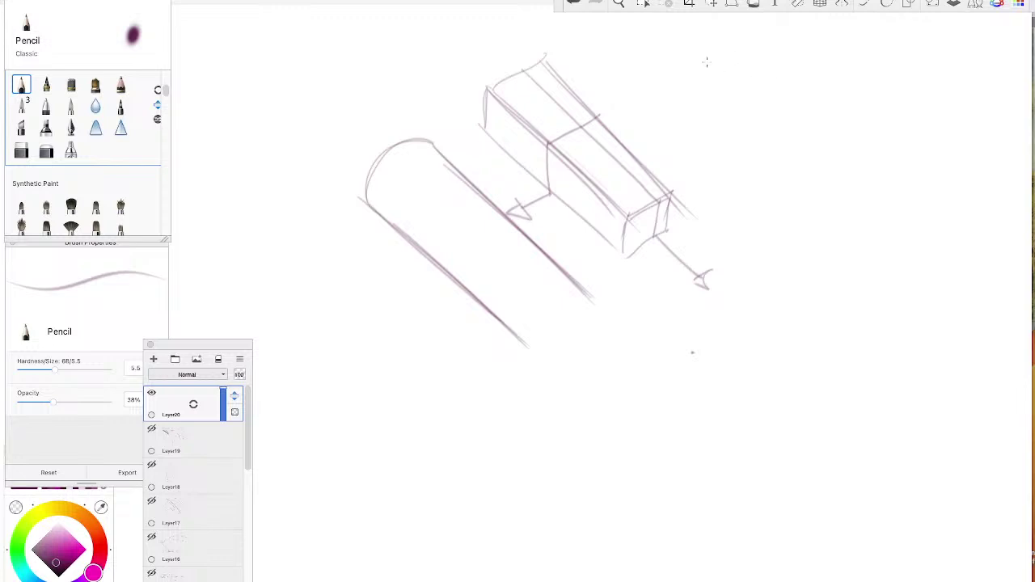
# - Sketch a tilted egg shape with contour lines beyond the box and an arrow pointing toward the straight tube
pyautogui.moveTo(706, 62); pyautogui.dragTo(713, 55)
pyautogui.moveTo(717, 134)
pyautogui.mouseDown()
pyautogui.moveTo(775, 99)
pyautogui.moveTo(795, 180)
pyautogui.mouseUp()
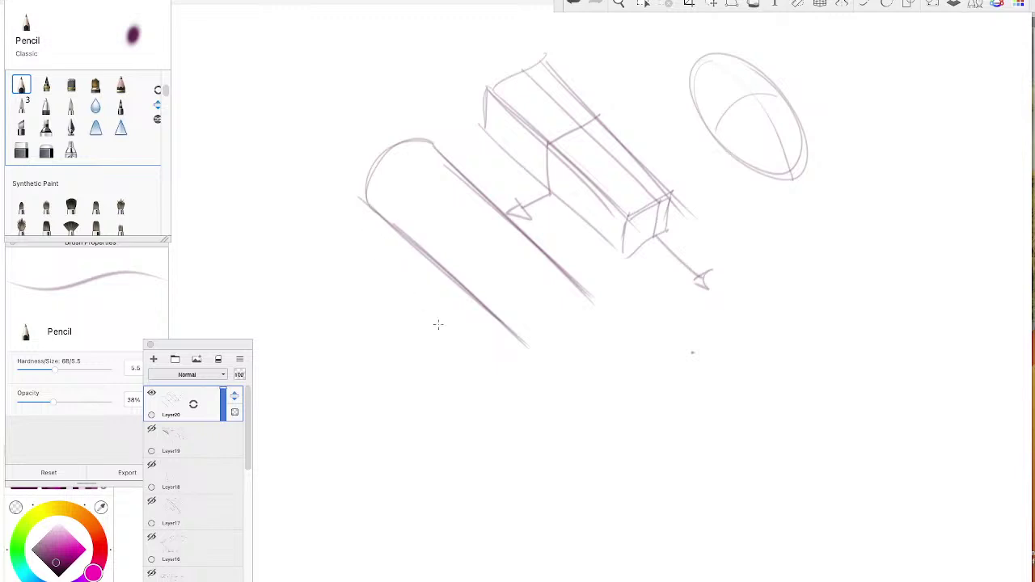
pyautogui.moveTo(287, 246)
pyautogui.mouseDown()
pyautogui.moveTo(364, 250)
pyautogui.moveTo(338, 260)
pyautogui.mouseUp()
# - Sketch the curved top face of a bent box below the egg and begin both of its ends
pyautogui.moveTo(844, 256); pyautogui.dragTo(936, 348)
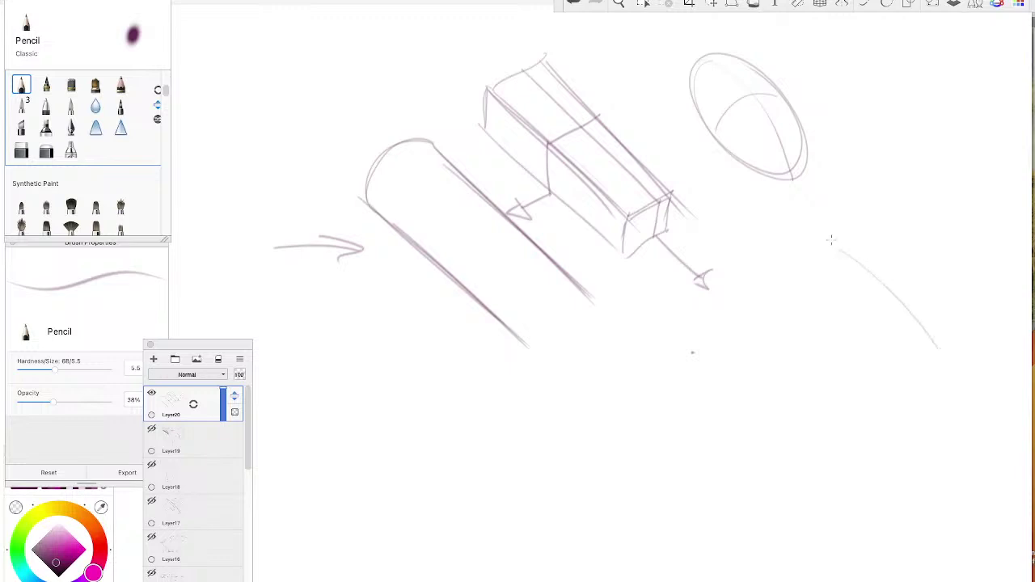
pyautogui.moveTo(830, 239); pyautogui.dragTo(954, 382)
pyautogui.moveTo(798, 268); pyautogui.dragTo(924, 420)
pyautogui.moveTo(794, 272)
pyautogui.mouseDown()
pyautogui.moveTo(848, 317)
pyautogui.moveTo(928, 423)
pyautogui.moveTo(836, 240)
pyautogui.mouseUp()
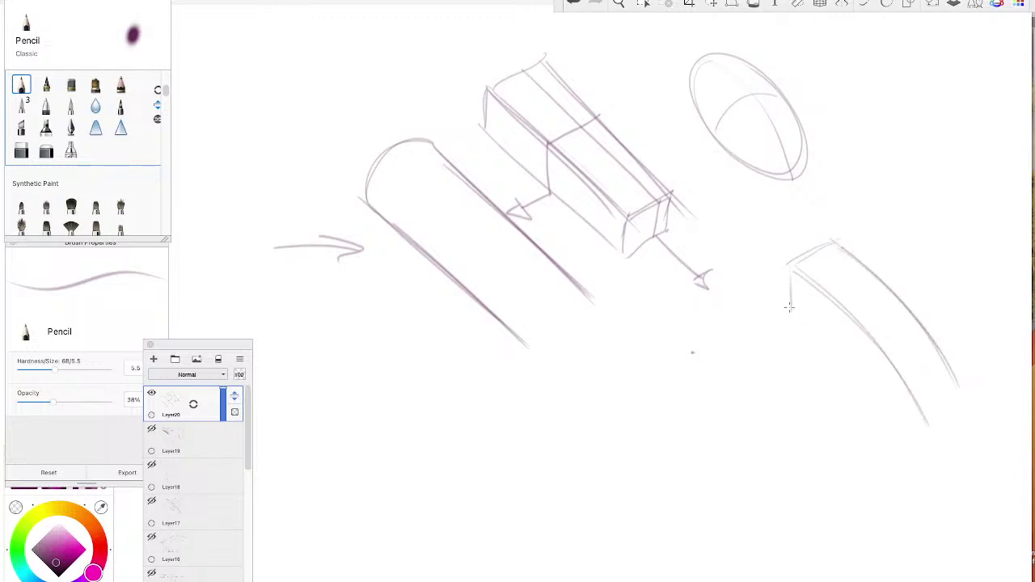
pyautogui.moveTo(794, 270); pyautogui.dragTo(792, 308)
pyautogui.moveTo(790, 263)
pyautogui.mouseDown()
pyautogui.moveTo(839, 243)
pyautogui.moveTo(797, 281)
pyautogui.mouseUp()
pyautogui.moveTo(938, 401)
pyautogui.mouseDown()
pyautogui.moveTo(969, 389)
pyautogui.moveTo(959, 435)
pyautogui.mouseUp()
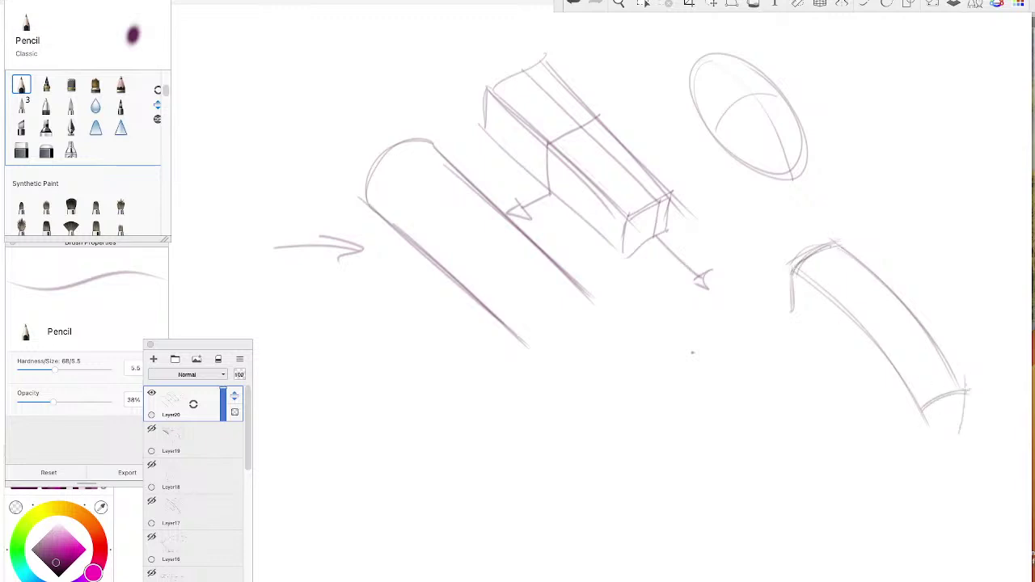
# - Close the bent box's near end and draw its curved side and lower long edge
pyautogui.moveTo(968, 391); pyautogui.dragTo(924, 450)
pyautogui.moveTo(920, 401); pyautogui.dragTo(924, 453)
pyautogui.moveTo(789, 267)
pyautogui.mouseDown()
pyautogui.moveTo(794, 327)
pyautogui.moveTo(846, 363)
pyautogui.moveTo(916, 448)
pyautogui.mouseUp()
pyautogui.moveTo(794, 322)
pyautogui.mouseDown()
pyautogui.moveTo(886, 401)
pyautogui.moveTo(916, 449)
pyautogui.mouseUp()
pyautogui.moveTo(791, 310); pyautogui.dragTo(920, 453)
pyautogui.moveTo(792, 314)
pyautogui.mouseDown()
pyautogui.moveTo(929, 469)
pyautogui.moveTo(913, 448)
pyautogui.mouseUp()
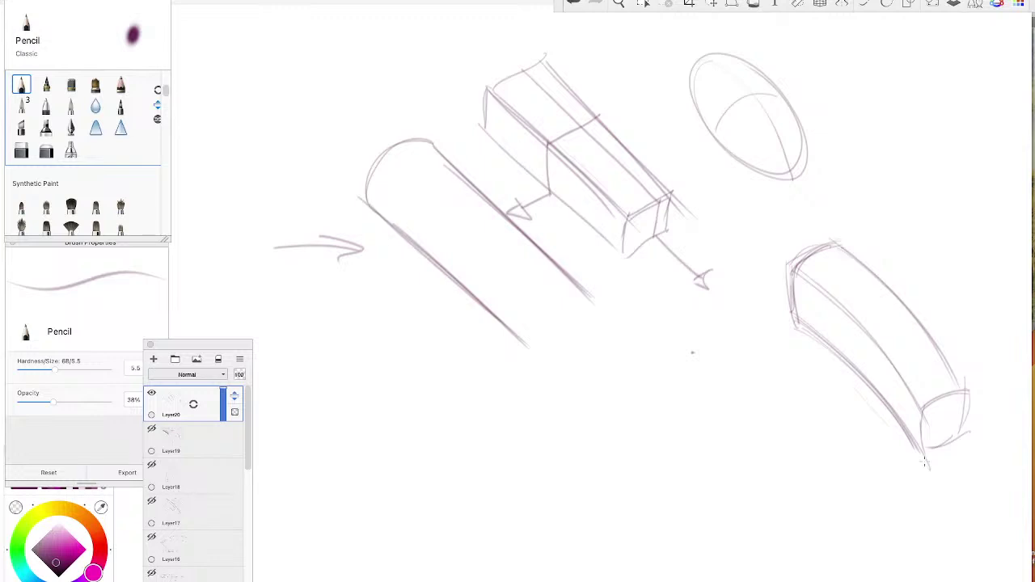
# - Circle the egg shape and sketch the two bulging upper sides of a vase beside it
pyautogui.moveTo(779, 49)
pyautogui.mouseDown()
pyautogui.moveTo(671, 146)
pyautogui.moveTo(680, 36)
pyautogui.moveTo(659, 46)
pyautogui.mouseUp()
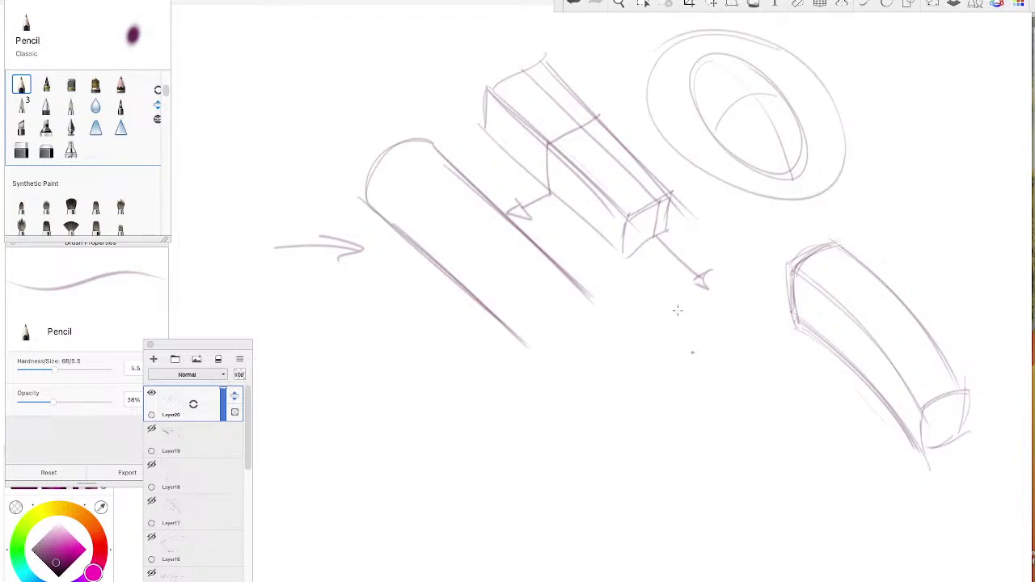
pyautogui.moveTo(901, 74); pyautogui.dragTo(892, 160)
pyautogui.moveTo(949, 76); pyautogui.dragTo(944, 159)
# - Draw a straight center axis through the round tube and add short paired marks beside the tube and egg sides
pyautogui.moveTo(331, 117); pyautogui.dragTo(641, 399)
pyautogui.moveTo(381, 319)
pyautogui.mouseDown()
pyautogui.moveTo(398, 306)
pyautogui.moveTo(403, 313)
pyautogui.mouseUp()
pyautogui.moveTo(503, 196); pyautogui.dragTo(517, 182)
pyautogui.moveTo(509, 201); pyautogui.dragTo(524, 191)
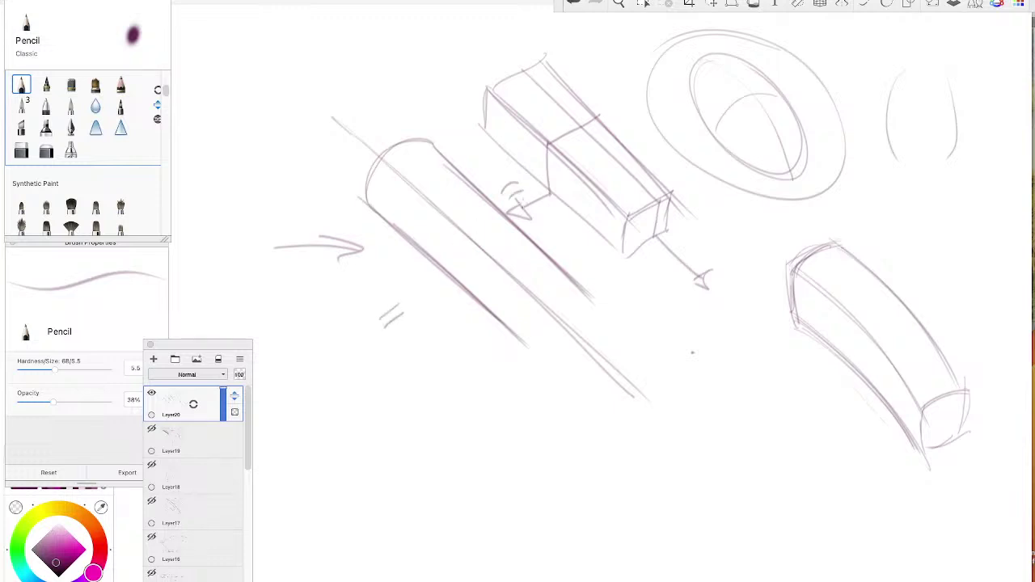
pyautogui.moveTo(689, 147); pyautogui.dragTo(708, 145)
pyautogui.moveTo(791, 98); pyautogui.dragTo(804, 88)
# - Extend the vase's sides down through a narrow neck to a flared foot and draw its flat base
pyautogui.moveTo(891, 154); pyautogui.dragTo(912, 212)
pyautogui.moveTo(957, 146)
pyautogui.mouseDown()
pyautogui.moveTo(941, 198)
pyautogui.moveTo(968, 230)
pyautogui.mouseUp()
pyautogui.moveTo(910, 198)
pyautogui.mouseDown()
pyautogui.moveTo(894, 229)
pyautogui.moveTo(975, 228)
pyautogui.mouseUp()
pyautogui.moveTo(956, 229); pyautogui.dragTo(880, 236)
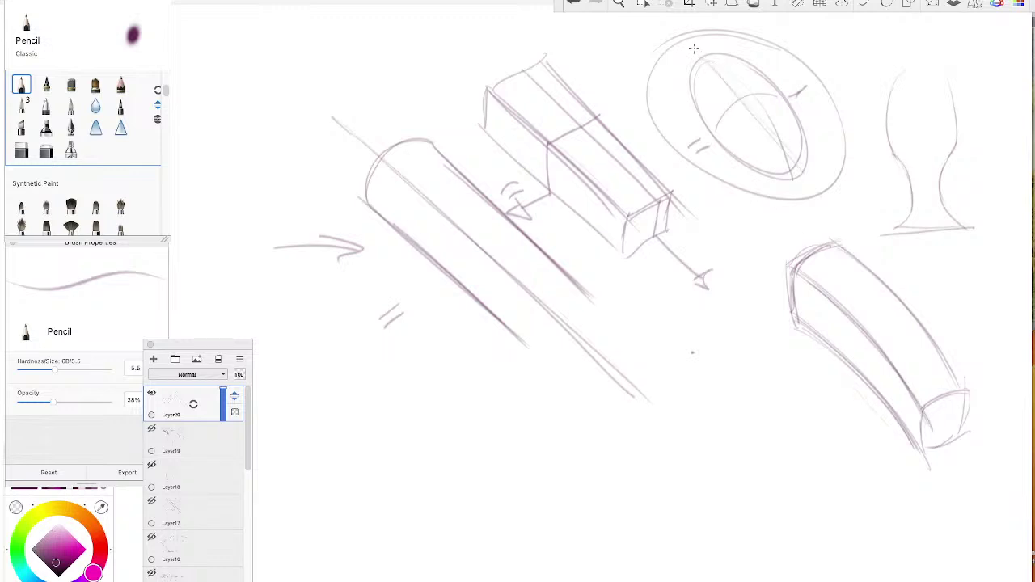
# - Draw straight center axis lines through the egg and down the middle of the vase
pyautogui.moveTo(707, 61); pyautogui.dragTo(796, 174)
pyautogui.moveTo(924, 79); pyautogui.dragTo(937, 236)
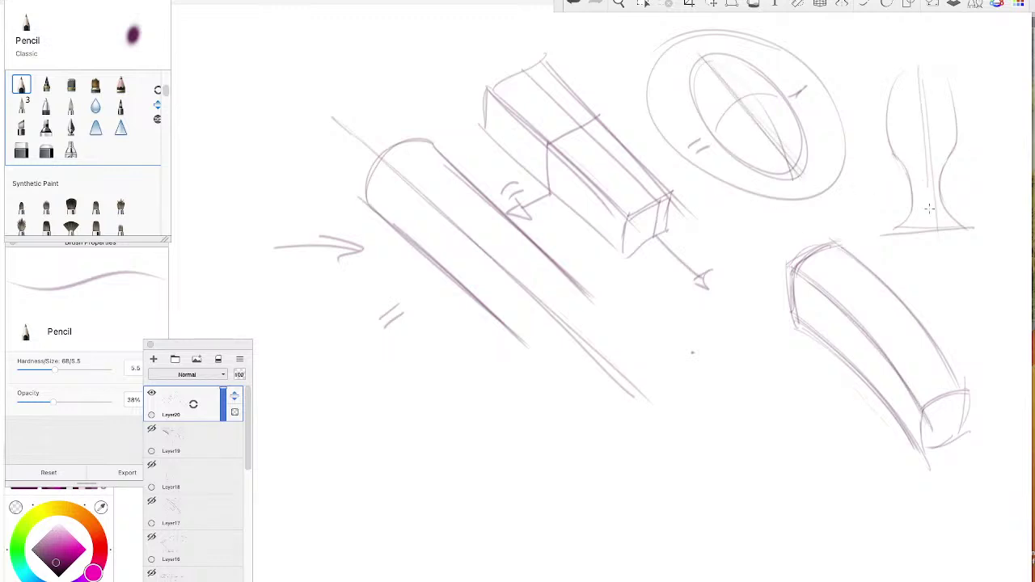
pyautogui.moveTo(921, 69); pyautogui.dragTo(928, 233)
pyautogui.moveTo(922, 75); pyautogui.dragTo(926, 236)
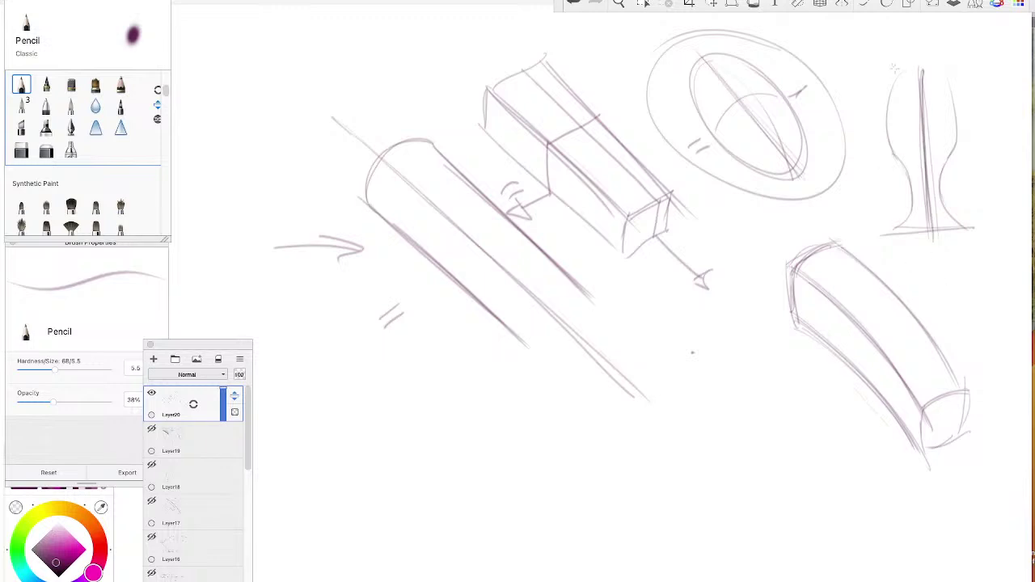
# - Darken both sides of the vase and the curved long edges of the bent box
pyautogui.moveTo(898, 69)
pyautogui.mouseDown()
pyautogui.moveTo(886, 117)
pyautogui.moveTo(910, 192)
pyautogui.moveTo(897, 230)
pyautogui.mouseUp()
pyautogui.moveTo(951, 82)
pyautogui.mouseDown()
pyautogui.moveTo(961, 142)
pyautogui.moveTo(943, 176)
pyautogui.moveTo(951, 215)
pyautogui.moveTo(974, 231)
pyautogui.mouseUp()
pyautogui.moveTo(803, 273); pyautogui.dragTo(919, 416)
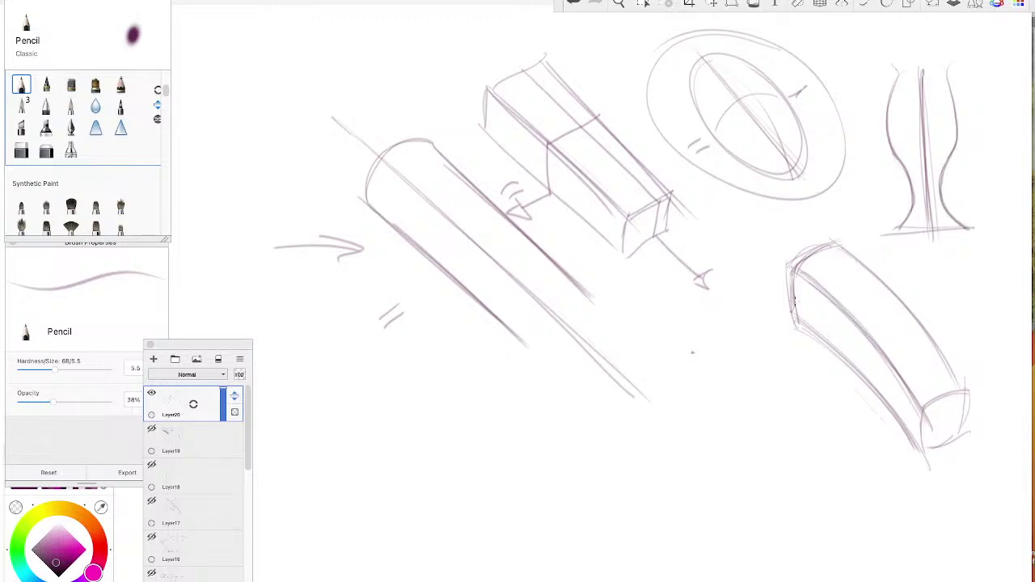
pyautogui.moveTo(791, 301); pyautogui.dragTo(905, 428)
pyautogui.moveTo(809, 275); pyautogui.dragTo(907, 396)
pyautogui.moveTo(835, 244); pyautogui.dragTo(967, 413)
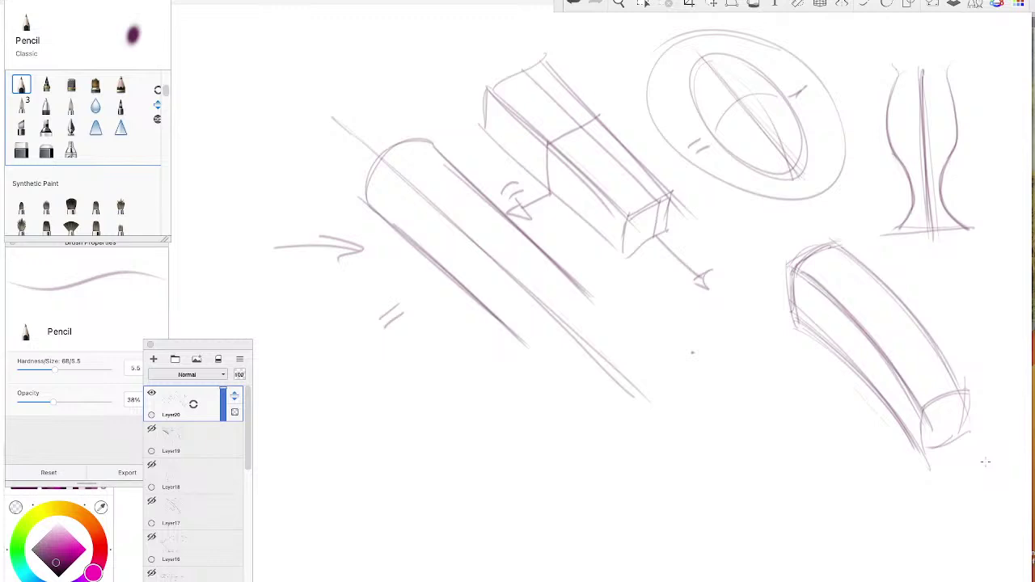
# - Hide the current sketch layer, add a new layer and draw a curved tube with an elliptical end and a rounded end
pyautogui.click(152, 394)
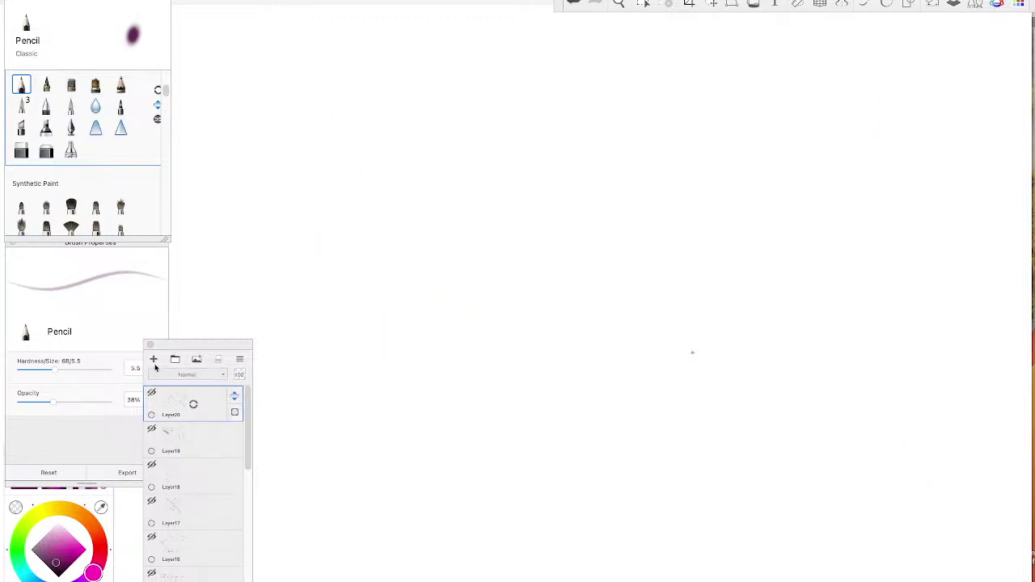
pyautogui.click(154, 361)
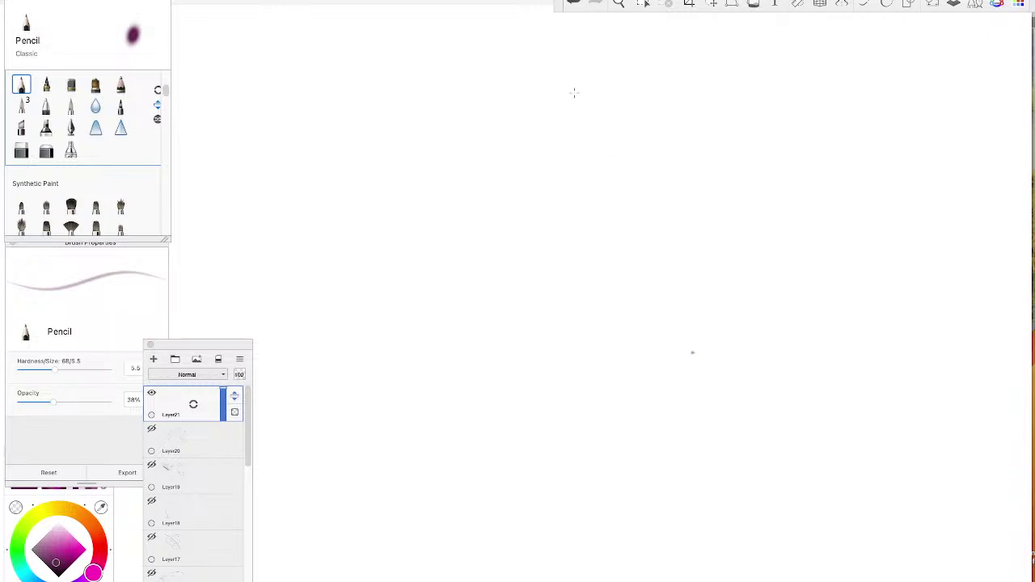
pyautogui.moveTo(521, 47)
pyautogui.mouseDown()
pyautogui.moveTo(676, 169)
pyautogui.moveTo(684, 191)
pyautogui.mouseUp()
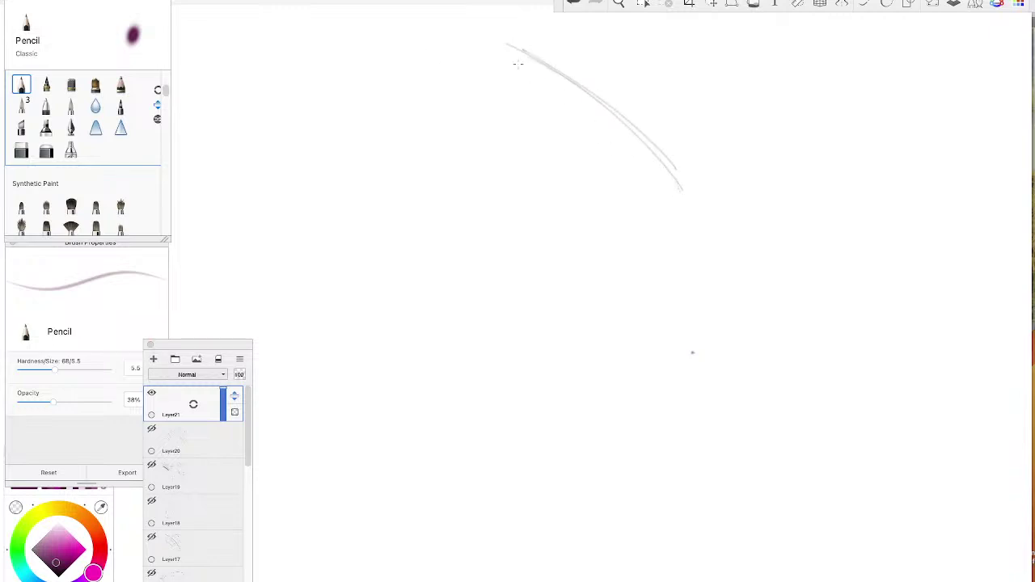
pyautogui.moveTo(473, 104)
pyautogui.mouseDown()
pyautogui.moveTo(589, 187)
pyautogui.moveTo(456, 99)
pyautogui.moveTo(627, 222)
pyautogui.mouseUp()
pyautogui.moveTo(502, 56)
pyautogui.mouseDown()
pyautogui.moveTo(491, 96)
pyautogui.moveTo(475, 57)
pyautogui.moveTo(510, 50)
pyautogui.mouseUp()
pyautogui.moveTo(671, 176)
pyautogui.mouseDown()
pyautogui.moveTo(633, 217)
pyautogui.moveTo(647, 213)
pyautogui.mouseUp()
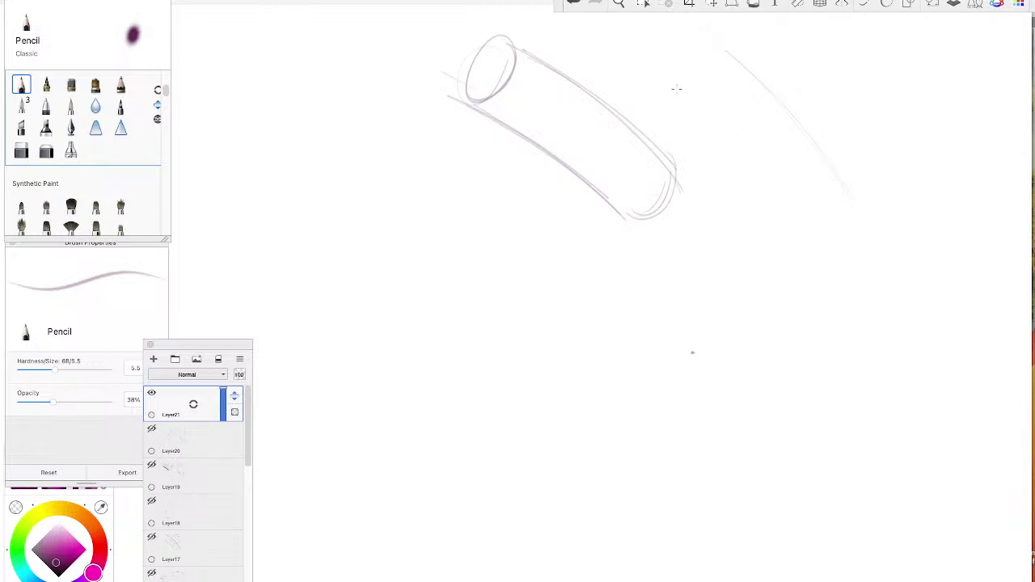
# - Draw a curved rectangular box beside the tube, with bent long edges and closed ends
pyautogui.moveTo(666, 77); pyautogui.dragTo(812, 247)
pyautogui.moveTo(634, 85)
pyautogui.mouseDown()
pyautogui.moveTo(798, 272)
pyautogui.moveTo(630, 88)
pyautogui.moveTo(800, 242)
pyautogui.mouseUp()
pyautogui.moveTo(849, 199); pyautogui.dragTo(819, 240)
pyautogui.moveTo(852, 194); pyautogui.dragTo(819, 235)
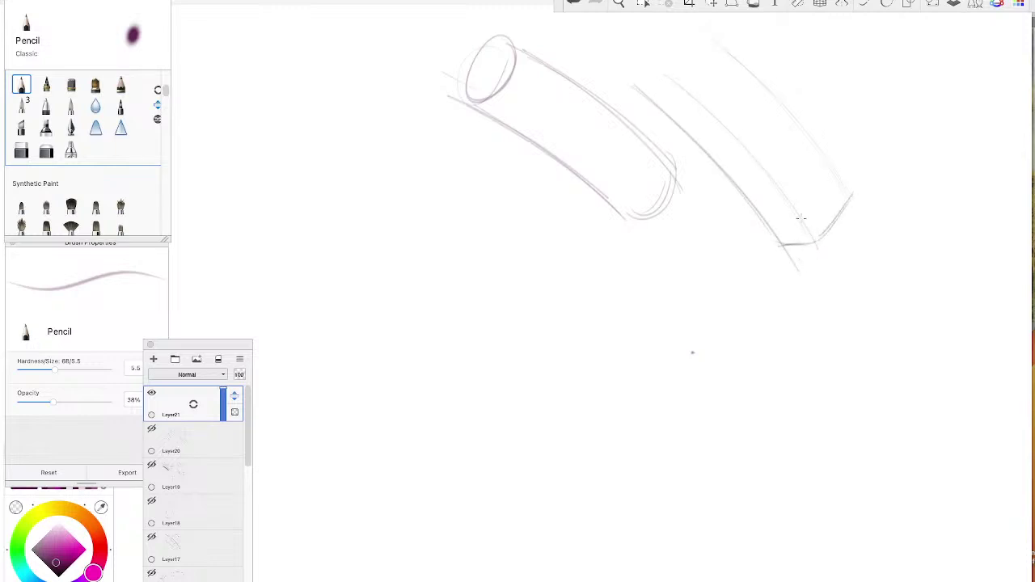
pyautogui.moveTo(705, 39)
pyautogui.mouseDown()
pyautogui.moveTo(678, 81)
pyautogui.moveTo(655, 92)
pyautogui.moveTo(668, 40)
pyautogui.moveTo(646, 86)
pyautogui.mouseUp()
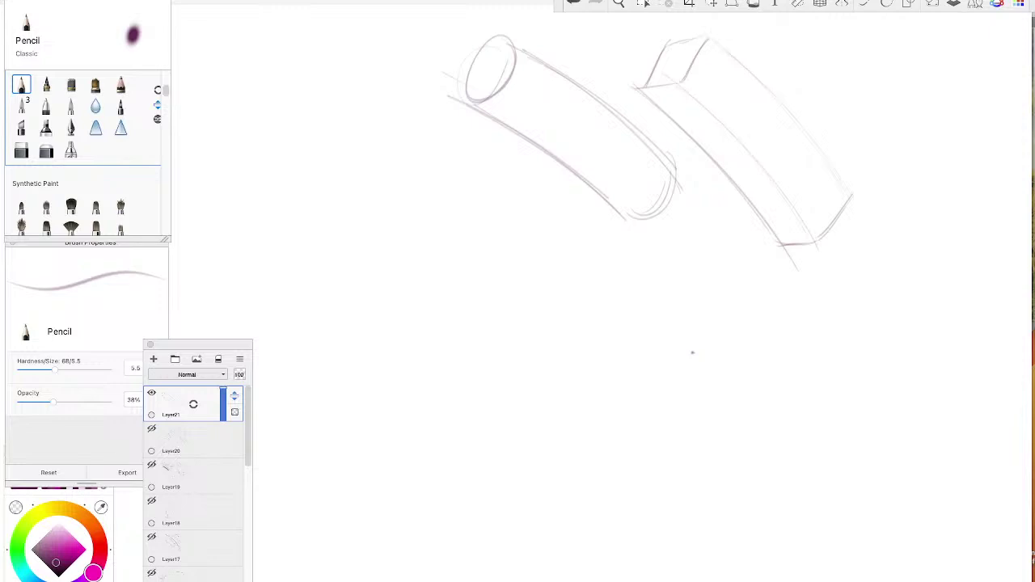
# - Draw a long arrow pointing toward the open elliptical end of the curved tube
pyautogui.moveTo(363, 71); pyautogui.dragTo(396, 89)
pyautogui.moveTo(321, 48)
pyautogui.mouseDown()
pyautogui.moveTo(404, 94)
pyautogui.moveTo(391, 100)
pyautogui.mouseUp()
pyautogui.moveTo(407, 71); pyautogui.dragTo(398, 102)
# - Draw an upright tapered form with rounded ends below the arrow and mark an X beside it
pyautogui.moveTo(440, 207)
pyautogui.mouseDown()
pyautogui.moveTo(421, 156)
pyautogui.moveTo(345, 196)
pyautogui.mouseUp()
pyautogui.moveTo(439, 171); pyautogui.dragTo(432, 291)
pyautogui.moveTo(439, 189); pyautogui.dragTo(433, 257)
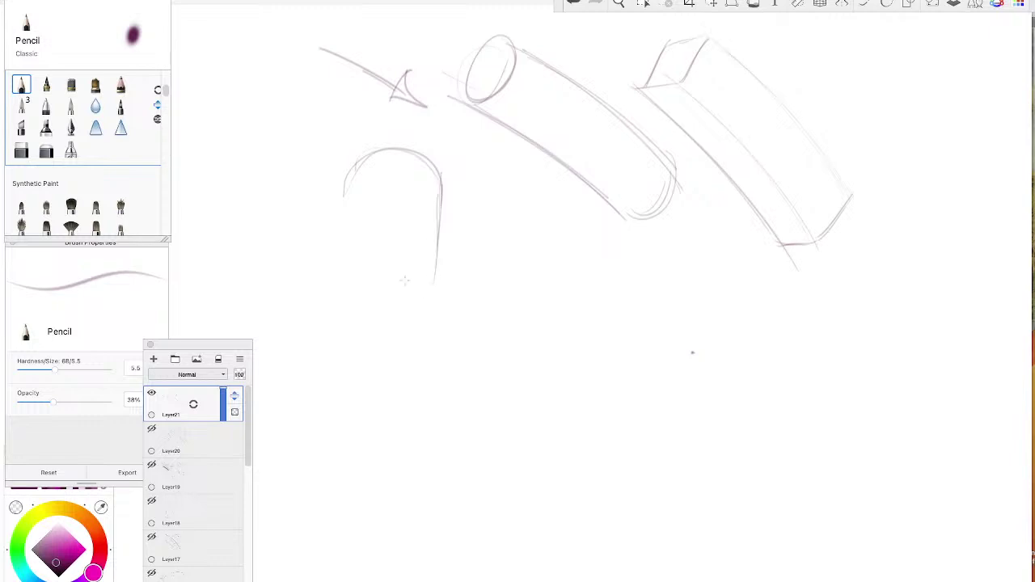
pyautogui.moveTo(345, 179); pyautogui.dragTo(348, 265)
pyautogui.moveTo(345, 197)
pyautogui.mouseDown()
pyautogui.moveTo(354, 285)
pyautogui.moveTo(356, 275)
pyautogui.mouseUp()
pyautogui.moveTo(436, 286)
pyautogui.mouseDown()
pyautogui.moveTo(383, 315)
pyautogui.moveTo(360, 302)
pyautogui.mouseUp()
pyautogui.moveTo(423, 302); pyautogui.dragTo(356, 283)
pyautogui.moveTo(443, 191); pyautogui.dragTo(434, 265)
pyautogui.moveTo(345, 180); pyautogui.dragTo(351, 255)
pyautogui.moveTo(356, 273); pyautogui.dragTo(359, 293)
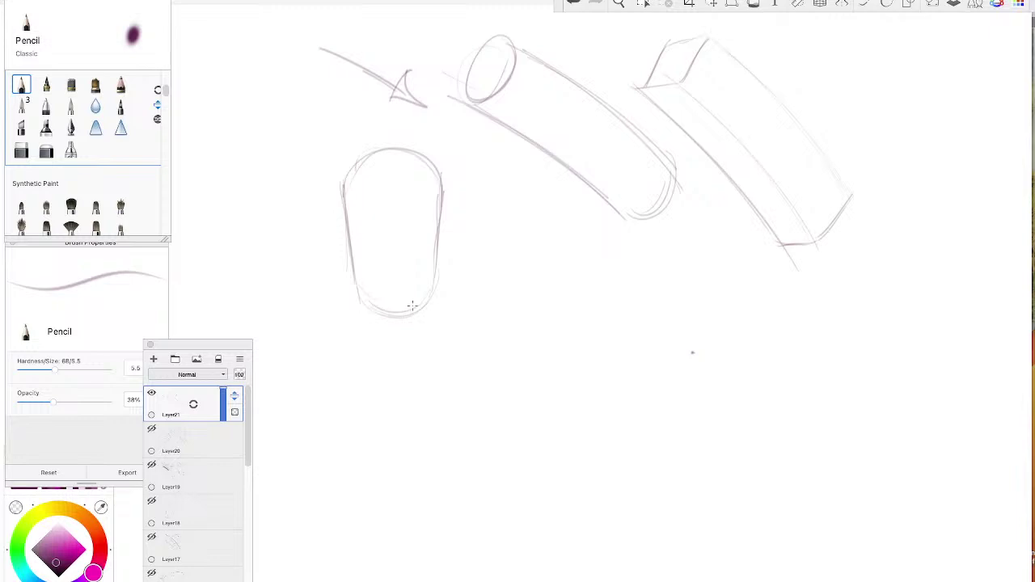
pyautogui.moveTo(479, 201); pyautogui.dragTo(531, 168)
pyautogui.moveTo(489, 175)
pyautogui.mouseDown()
pyautogui.moveTo(532, 167)
pyautogui.moveTo(534, 205)
pyautogui.mouseUp()
# - Hide the sketch layer, add a new one and draw a large curved tube segment with a rounded top and two long sides
pyautogui.click(151, 393)
pyautogui.click(153, 358)
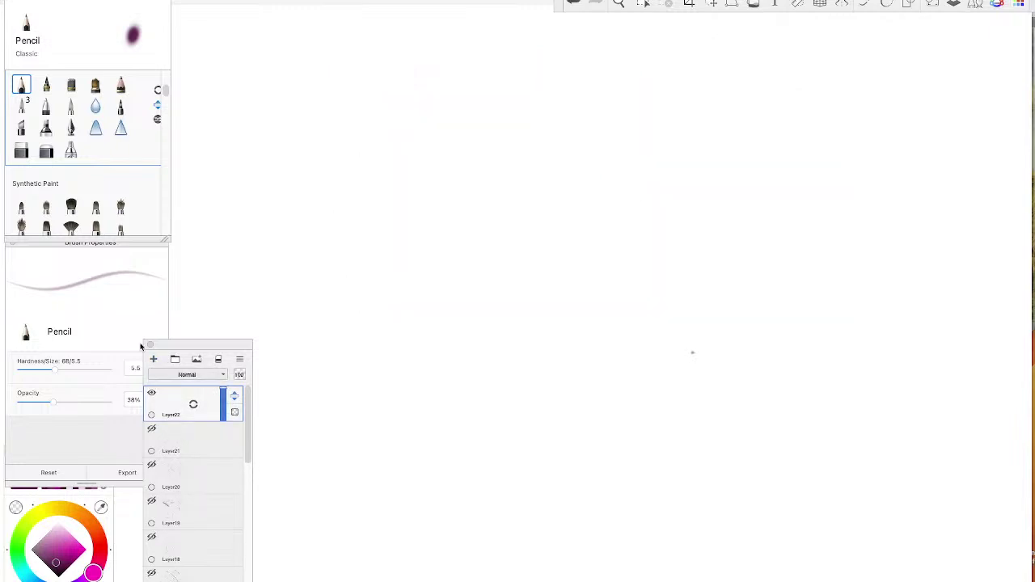
pyautogui.moveTo(627, 111)
pyautogui.mouseDown()
pyautogui.moveTo(660, 85)
pyautogui.moveTo(680, 87)
pyautogui.moveTo(752, 188)
pyautogui.mouseUp()
pyautogui.moveTo(661, 69)
pyautogui.mouseDown()
pyautogui.moveTo(785, 229)
pyautogui.moveTo(739, 149)
pyautogui.moveTo(804, 272)
pyautogui.mouseUp()
pyautogui.moveTo(611, 111); pyautogui.dragTo(722, 248)
pyautogui.moveTo(655, 157); pyautogui.dragTo(741, 287)
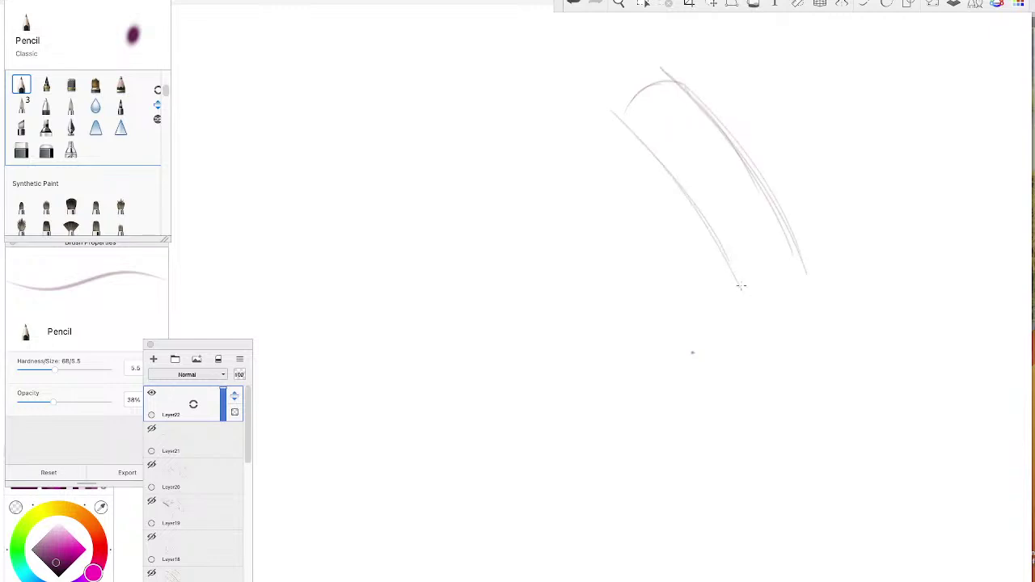
pyautogui.moveTo(627, 125)
pyautogui.mouseDown()
pyautogui.moveTo(749, 302)
pyautogui.moveTo(703, 223)
pyautogui.mouseUp()
# - Draw a long horizontal arrow leading away from the tube's upper corner and extend the outer side past both of its ends
pyautogui.moveTo(607, 76)
pyautogui.mouseDown()
pyautogui.moveTo(646, 103)
pyautogui.moveTo(624, 79)
pyautogui.mouseUp()
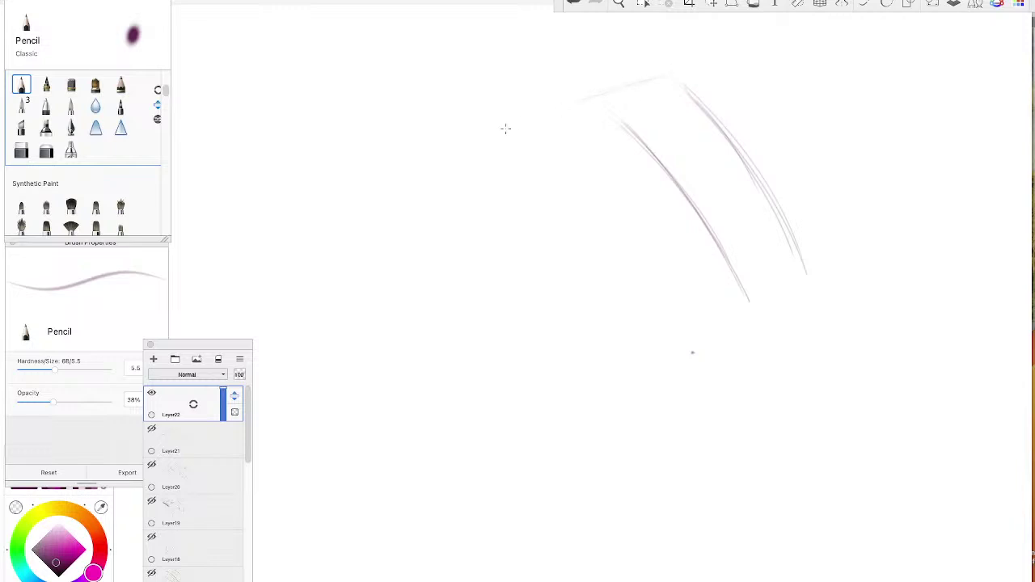
pyautogui.moveTo(613, 81)
pyautogui.mouseDown()
pyautogui.moveTo(472, 85)
pyautogui.moveTo(513, 100)
pyautogui.mouseUp()
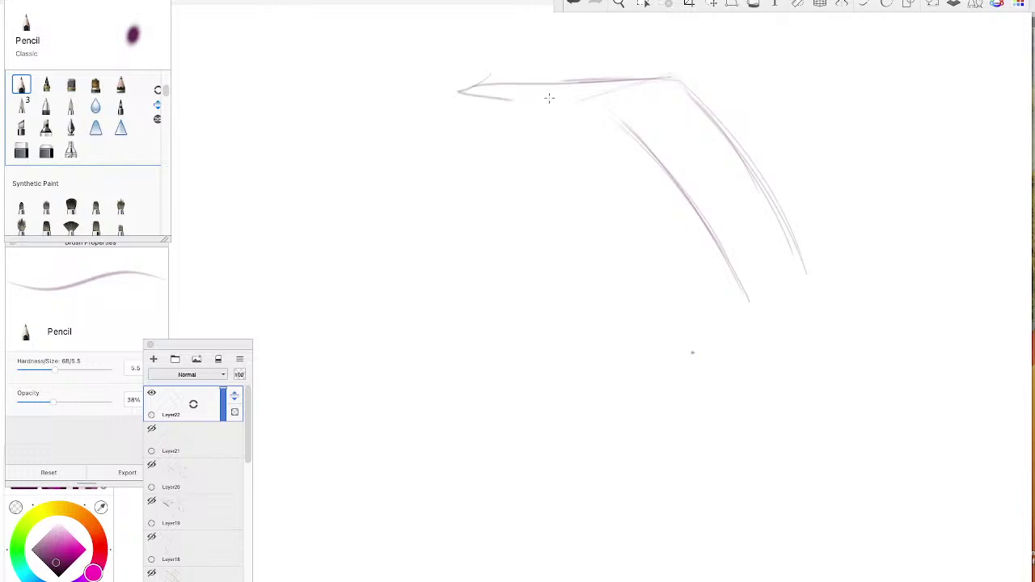
pyautogui.moveTo(611, 113); pyautogui.dragTo(647, 150)
pyautogui.moveTo(673, 81); pyautogui.dragTo(399, 104)
pyautogui.moveTo(776, 233); pyautogui.dragTo(806, 310)
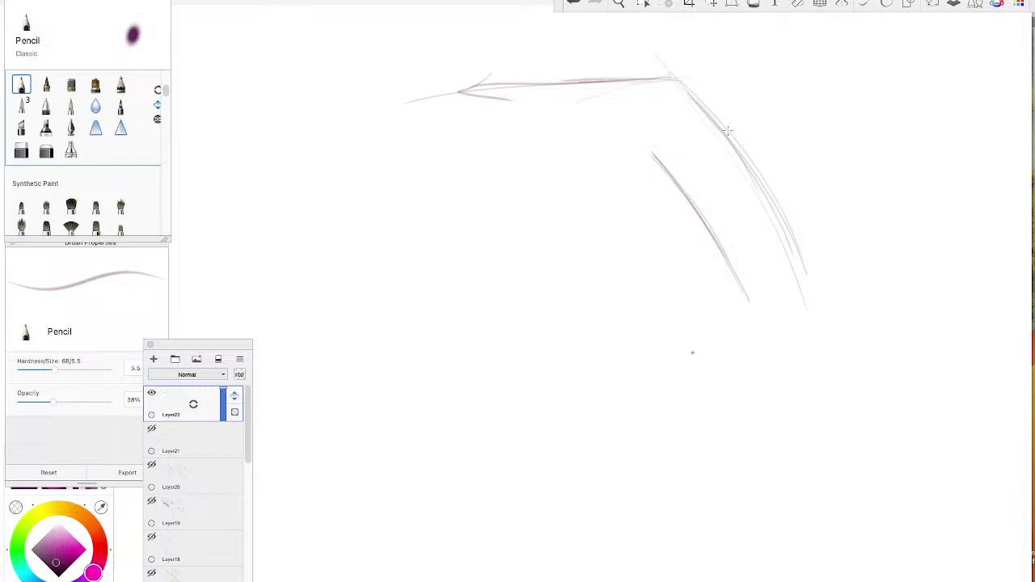
pyautogui.moveTo(702, 110); pyautogui.dragTo(651, 55)
# - Try to round the upper corner, sketch a small corner diagram above it and set the Hard Eraser's size to 19.4
pyautogui.moveTo(662, 77)
pyautogui.mouseDown()
pyautogui.moveTo(714, 125)
pyautogui.moveTo(688, 88)
pyautogui.moveTo(706, 117)
pyautogui.moveTo(668, 80)
pyautogui.moveTo(620, 81)
pyautogui.mouseUp()
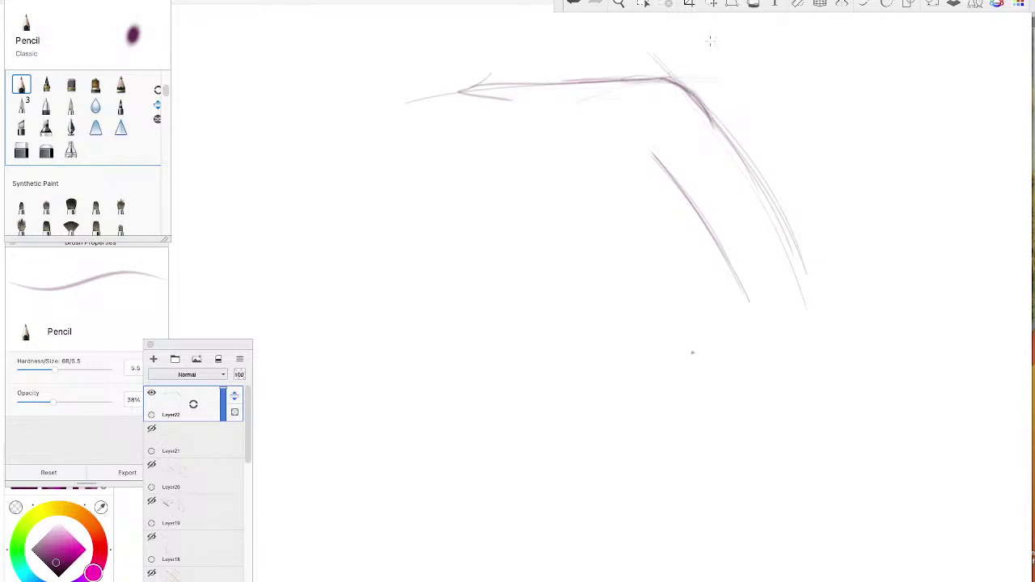
pyautogui.moveTo(732, 35)
pyautogui.mouseDown()
pyautogui.moveTo(670, 44)
pyautogui.moveTo(733, 31)
pyautogui.moveTo(749, 65)
pyautogui.moveTo(683, 40)
pyautogui.moveTo(714, 37)
pyautogui.moveTo(748, 53)
pyautogui.moveTo(753, 69)
pyautogui.moveTo(721, 38)
pyautogui.moveTo(684, 40)
pyautogui.mouseUp()
pyautogui.moveTo(739, 62); pyautogui.dragTo(726, 79)
pyautogui.click(21, 150)
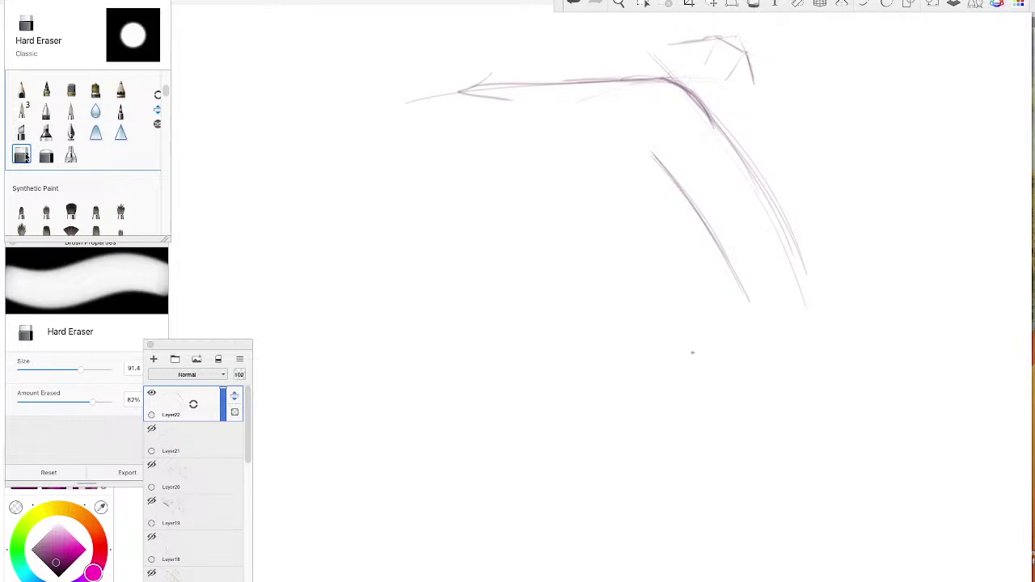
pyautogui.moveTo(59, 373); pyautogui.dragTo(32, 371)
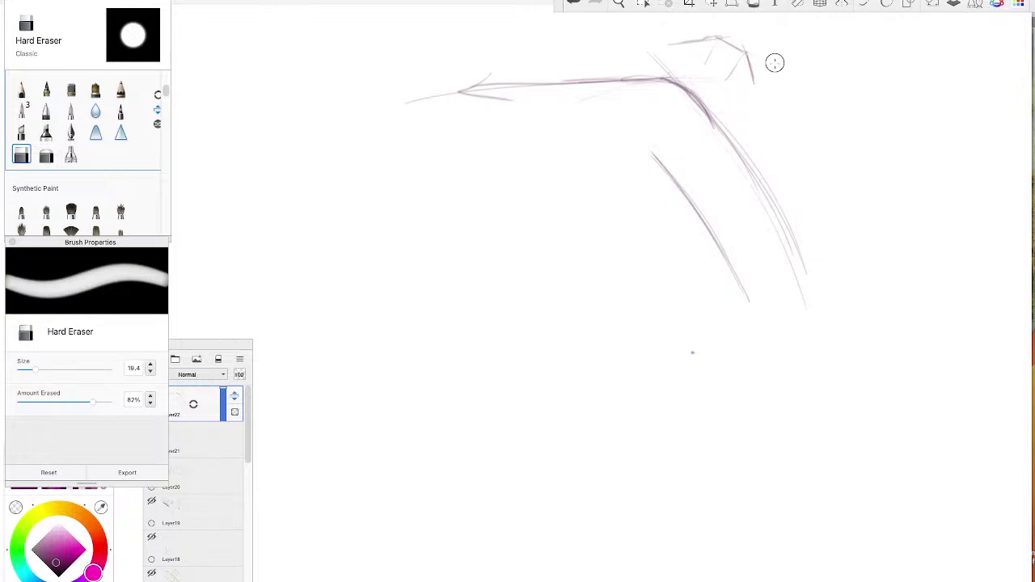
# - Undo the small corner diagram and the rounding strokes on the tube's upper corner
pyautogui.click(572, 4)
pyautogui.click(573, 5)
pyautogui.click(572, 4)
pyautogui.click(572, 4)
pyautogui.click(573, 4)
pyautogui.click(572, 4)
pyautogui.click(573, 4)
pyautogui.click(572, 4)
pyautogui.click(573, 4)
pyautogui.click(572, 4)
pyautogui.click(573, 4)
pyautogui.click(572, 4)
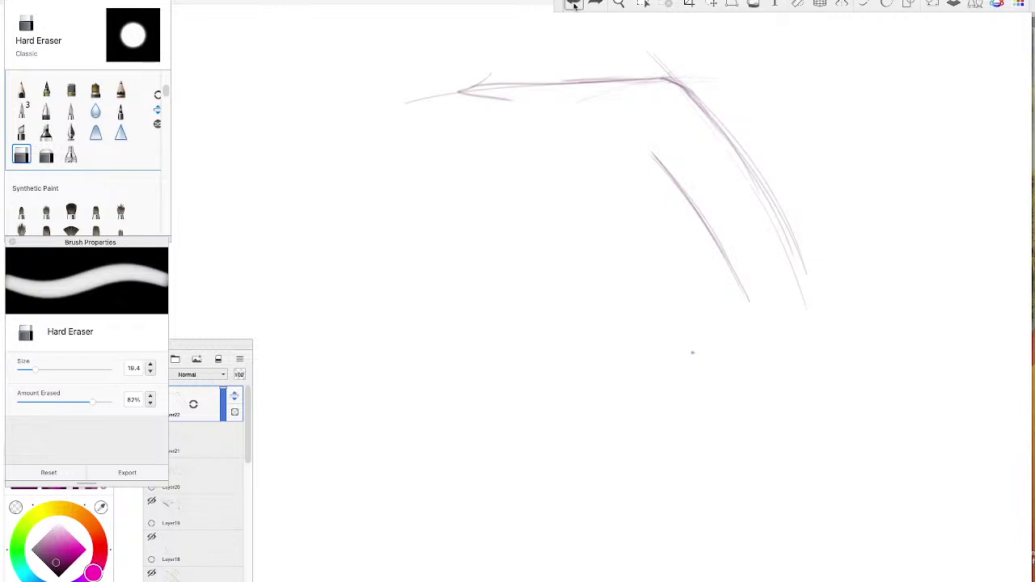
pyautogui.click(573, 4)
pyautogui.click(573, 4)
pyautogui.click(573, 4)
pyautogui.click(572, 4)
# - Return to the Pencil and darken the tube's outer side, carrying the curve farther down
pyautogui.click(22, 89)
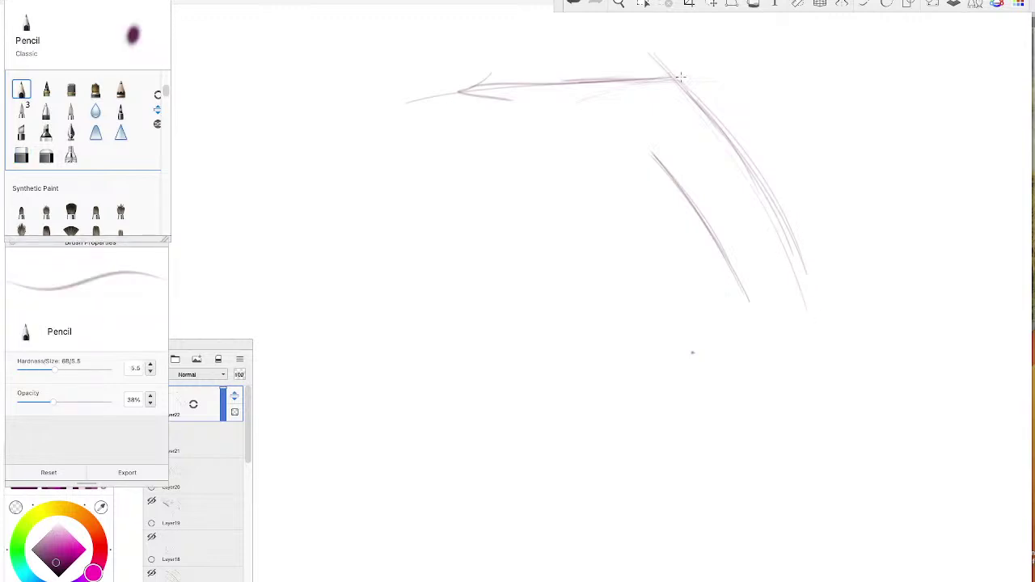
pyautogui.moveTo(681, 81); pyautogui.dragTo(820, 299)
pyautogui.moveTo(737, 147)
pyautogui.mouseDown()
pyautogui.moveTo(815, 285)
pyautogui.moveTo(815, 402)
pyautogui.mouseUp()
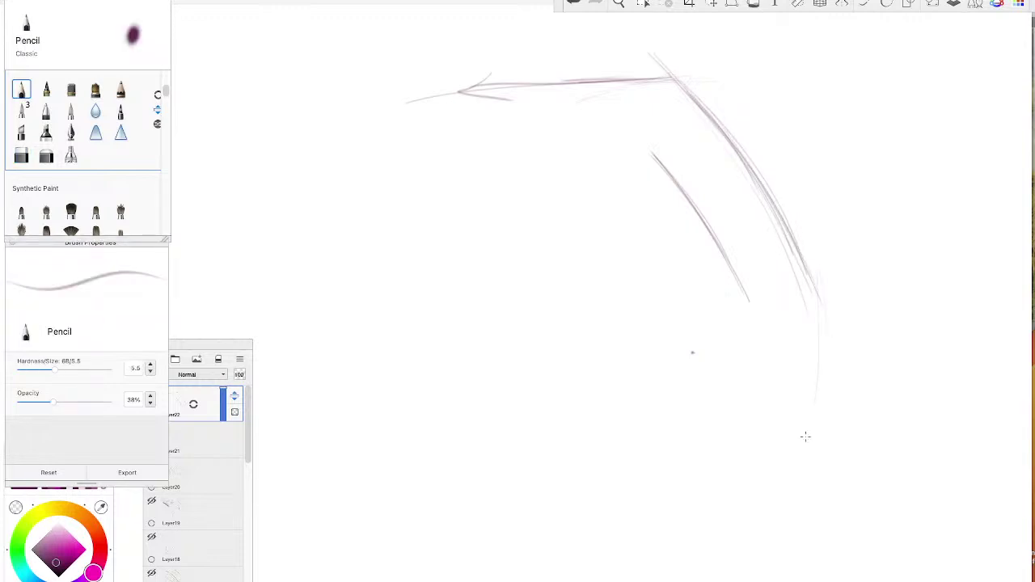
# - Try to extend the outer side downward and blend both segments into one continuous curve
pyautogui.moveTo(807, 267); pyautogui.dragTo(794, 474)
pyautogui.moveTo(814, 299); pyautogui.dragTo(799, 451)
pyautogui.moveTo(814, 301); pyautogui.dragTo(807, 443)
pyautogui.moveTo(754, 171)
pyautogui.mouseDown()
pyautogui.moveTo(805, 264)
pyautogui.moveTo(815, 380)
pyautogui.mouseUp()
pyautogui.moveTo(791, 227); pyautogui.dragTo(812, 336)
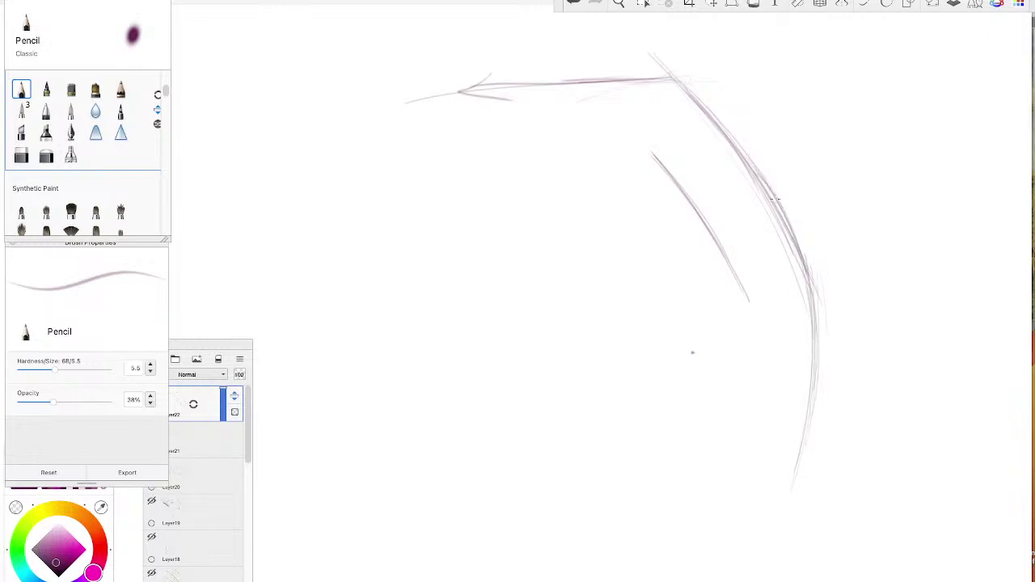
pyautogui.moveTo(802, 256); pyautogui.dragTo(751, 159)
# - Undo the strokes that extend and blend the lower part of the outer side
pyautogui.click(570, 4)
pyautogui.click(570, 4)
pyautogui.click(570, 5)
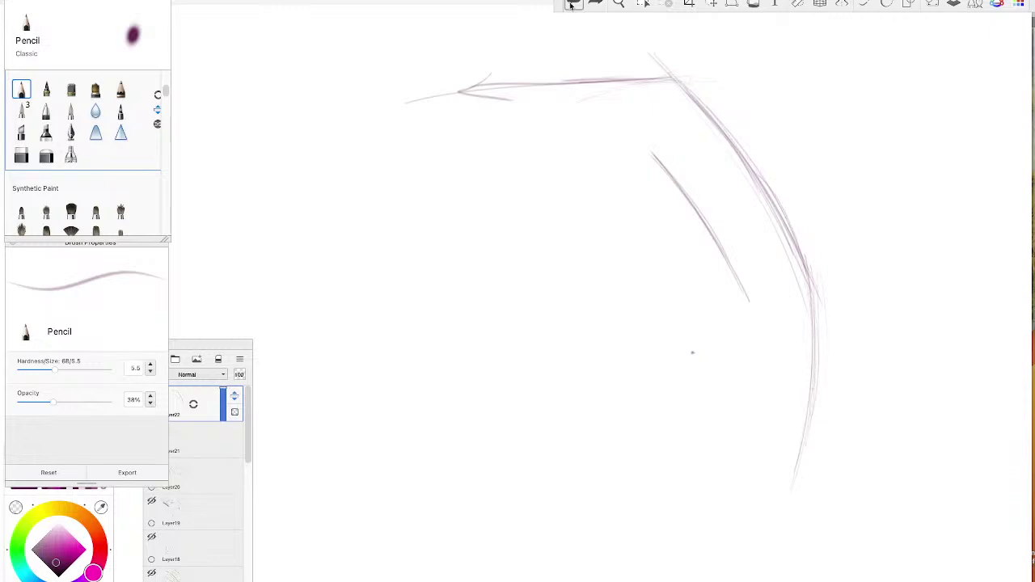
pyautogui.click(570, 4)
pyautogui.click(570, 4)
pyautogui.click(570, 4)
# - Draw a second curved segment below the first, extending both sides downward from an angled joint
pyautogui.moveTo(807, 247)
pyautogui.mouseDown()
pyautogui.moveTo(817, 359)
pyautogui.moveTo(810, 313)
pyautogui.moveTo(819, 340)
pyautogui.moveTo(806, 385)
pyautogui.moveTo(815, 304)
pyautogui.moveTo(790, 467)
pyautogui.mouseUp()
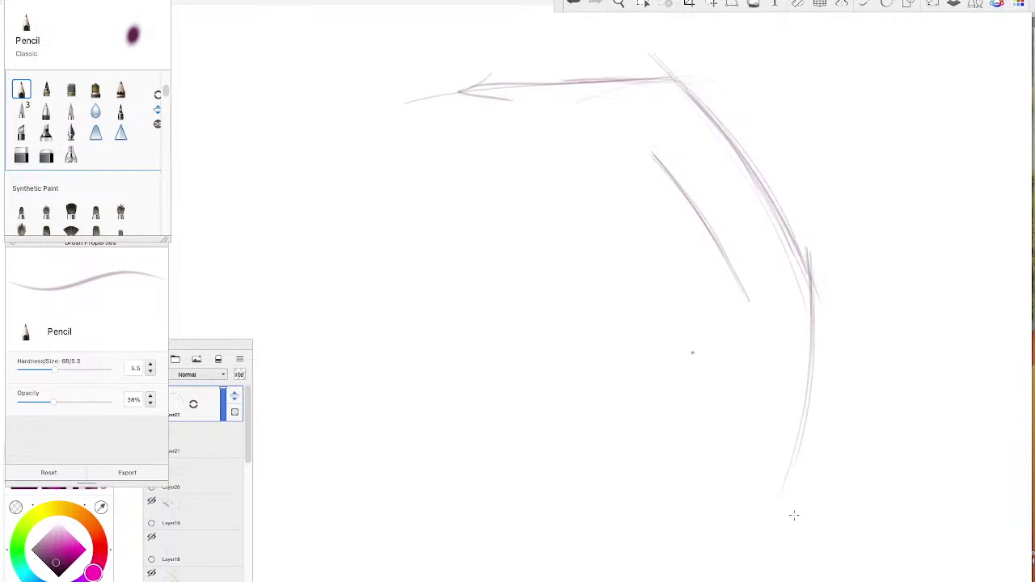
pyautogui.moveTo(805, 254); pyautogui.dragTo(825, 307)
pyautogui.moveTo(749, 301); pyautogui.dragTo(741, 443)
pyautogui.moveTo(738, 265); pyautogui.dragTo(749, 298)
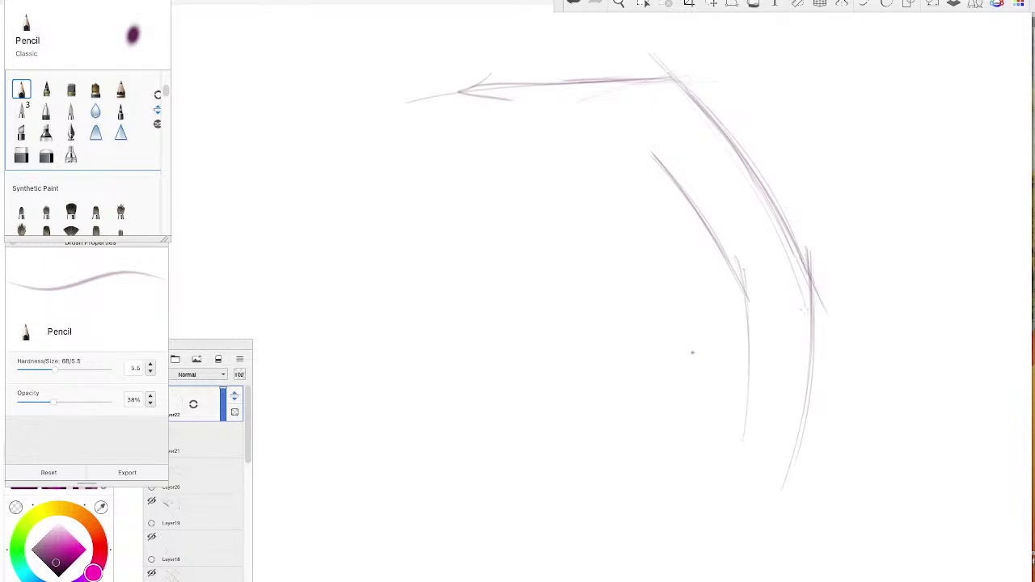
# - Draw a light straight line continuing past the outer joint and an arrow pointing outward from the joint's corner
pyautogui.moveTo(863, 416); pyautogui.dragTo(907, 501)
pyautogui.moveTo(802, 267); pyautogui.dragTo(815, 285)
pyautogui.moveTo(810, 279)
pyautogui.mouseDown()
pyautogui.moveTo(845, 267)
pyautogui.moveTo(839, 280)
pyautogui.mouseUp()
pyautogui.moveTo(811, 280); pyautogui.dragTo(808, 366)
# - Try to replace the arrow and angled outer joint with a smooth curve, and undo those changes
pyautogui.moveTo(848, 275)
pyautogui.mouseDown()
pyautogui.moveTo(811, 244)
pyautogui.moveTo(823, 310)
pyautogui.moveTo(817, 278)
pyautogui.moveTo(810, 294)
pyautogui.moveTo(802, 260)
pyautogui.mouseUp()
pyautogui.moveTo(810, 317); pyautogui.dragTo(789, 238)
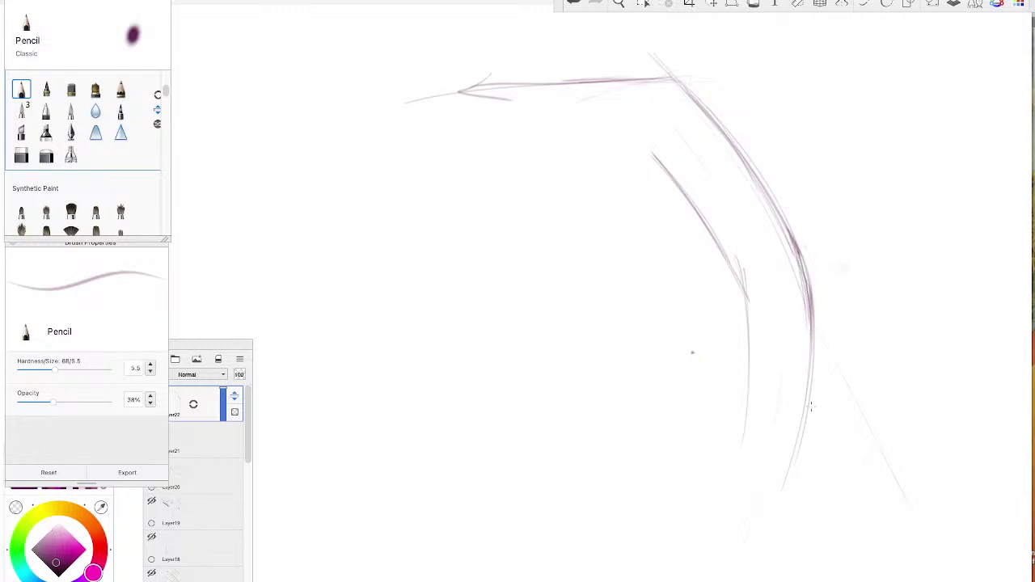
pyautogui.click(574, 4)
pyautogui.click(574, 4)
pyautogui.click(575, 6)
pyautogui.click(576, 6)
pyautogui.click(577, 6)
pyautogui.click(576, 7)
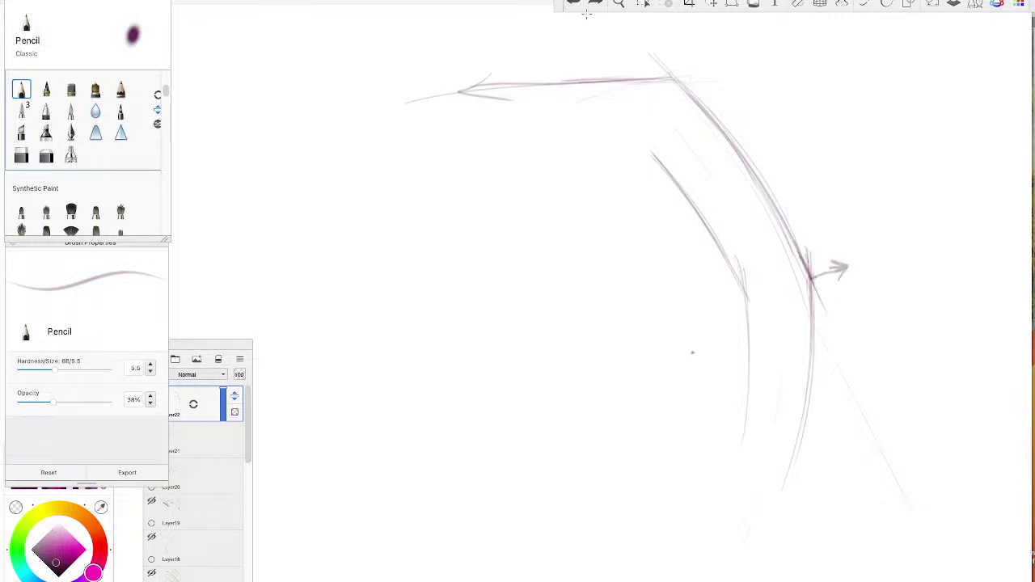
# - Add a new layer, hide the previous sketch and draw an upright, slightly curved tube with a closed top and bottom
pyautogui.click(188, 404)
pyautogui.click(153, 359)
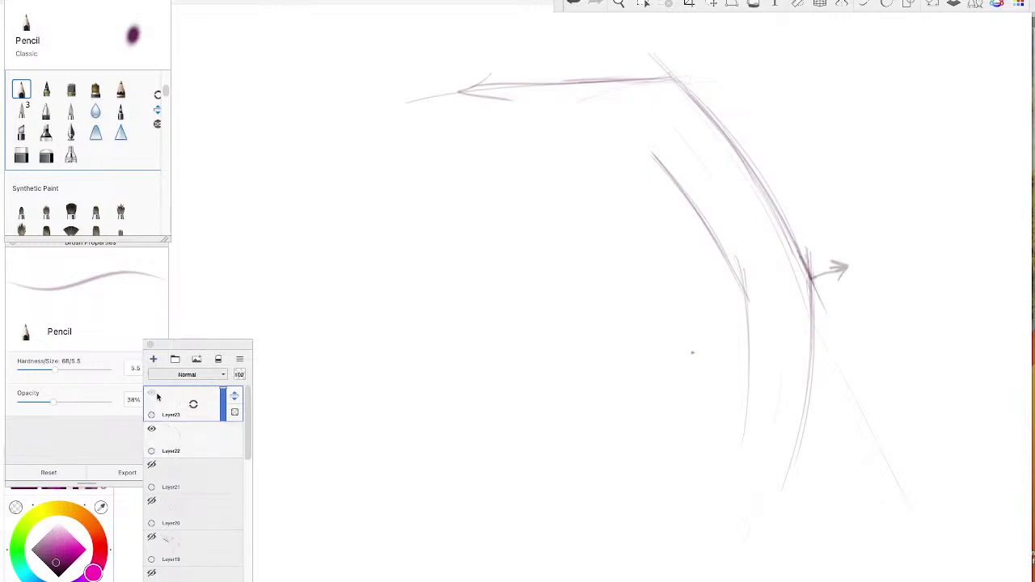
pyautogui.click(151, 429)
pyautogui.click(151, 393)
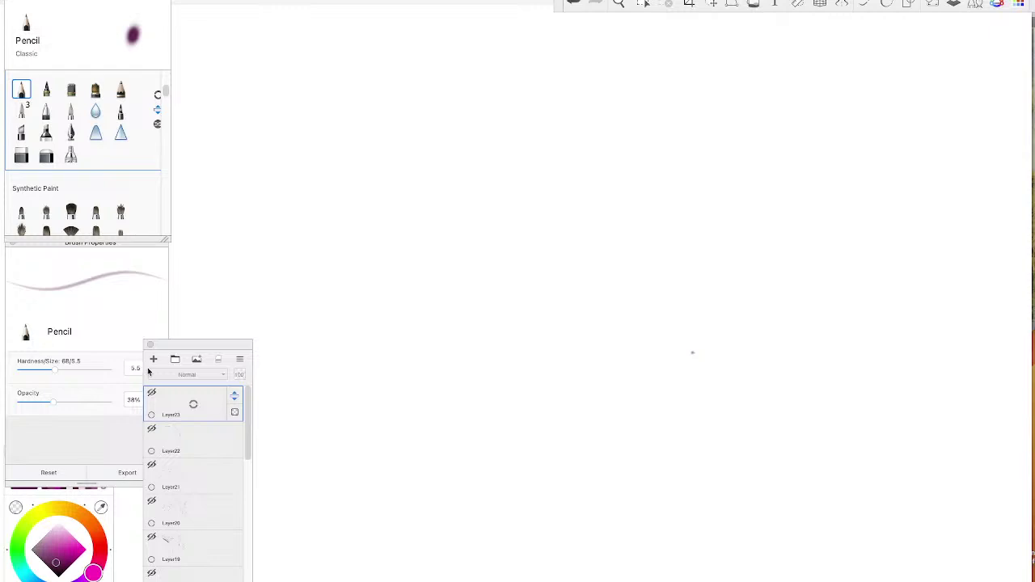
pyautogui.click(152, 393)
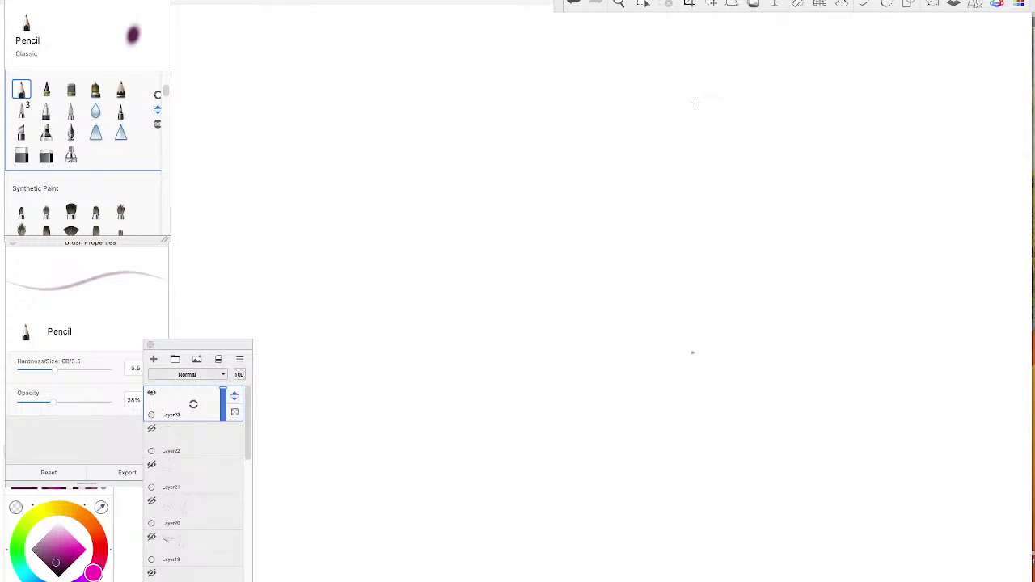
pyautogui.moveTo(693, 102); pyautogui.dragTo(742, 264)
pyautogui.moveTo(731, 101)
pyautogui.mouseDown()
pyautogui.moveTo(744, 307)
pyautogui.moveTo(748, 290)
pyautogui.mouseUp()
pyautogui.moveTo(667, 107); pyautogui.dragTo(686, 301)
pyautogui.moveTo(669, 133); pyautogui.dragTo(690, 301)
pyautogui.moveTo(731, 115); pyautogui.dragTo(749, 303)
pyautogui.moveTo(735, 135); pyautogui.dragTo(742, 227)
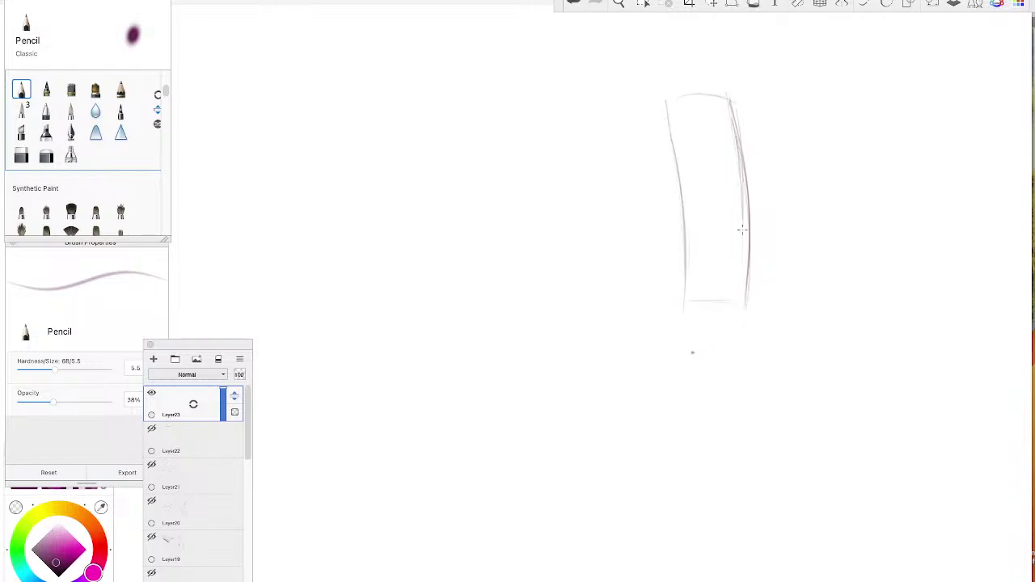
# - Extend both sides of the upright tube downward into a tapering lower segment that bends inward
pyautogui.moveTo(750, 264); pyautogui.dragTo(716, 421)
pyautogui.moveTo(750, 272); pyautogui.dragTo(715, 430)
pyautogui.moveTo(747, 299); pyautogui.dragTo(695, 463)
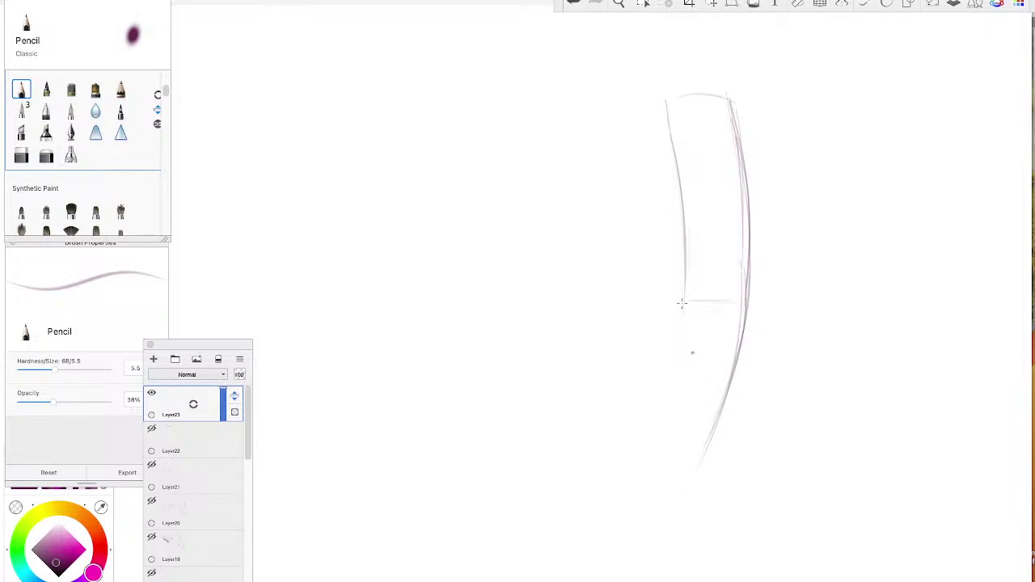
pyautogui.moveTo(681, 303); pyautogui.dragTo(688, 351)
pyautogui.moveTo(684, 275)
pyautogui.mouseDown()
pyautogui.moveTo(686, 342)
pyautogui.moveTo(667, 473)
pyautogui.mouseUp()
# - Strengthen the outer side as one continuous sweeping curve that runs beyond the top and lower end
pyautogui.moveTo(734, 97)
pyautogui.mouseDown()
pyautogui.moveTo(745, 228)
pyautogui.moveTo(707, 419)
pyautogui.mouseUp()
pyautogui.moveTo(718, 81); pyautogui.dragTo(744, 272)
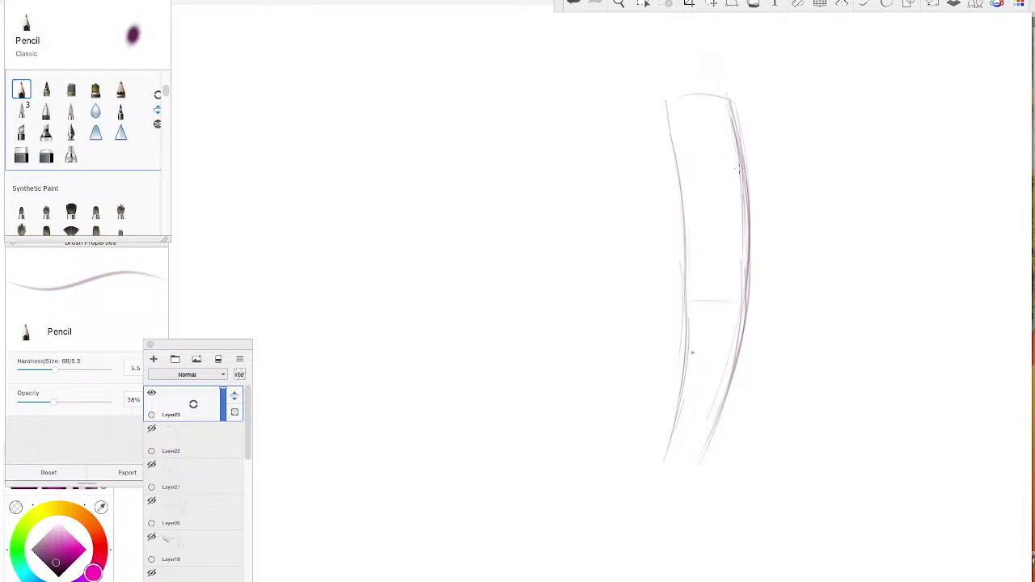
pyautogui.moveTo(739, 168); pyautogui.dragTo(706, 40)
pyautogui.moveTo(728, 396)
pyautogui.mouseDown()
pyautogui.moveTo(700, 63)
pyautogui.moveTo(671, 14)
pyautogui.mouseUp()
pyautogui.moveTo(747, 293); pyautogui.dragTo(695, 492)
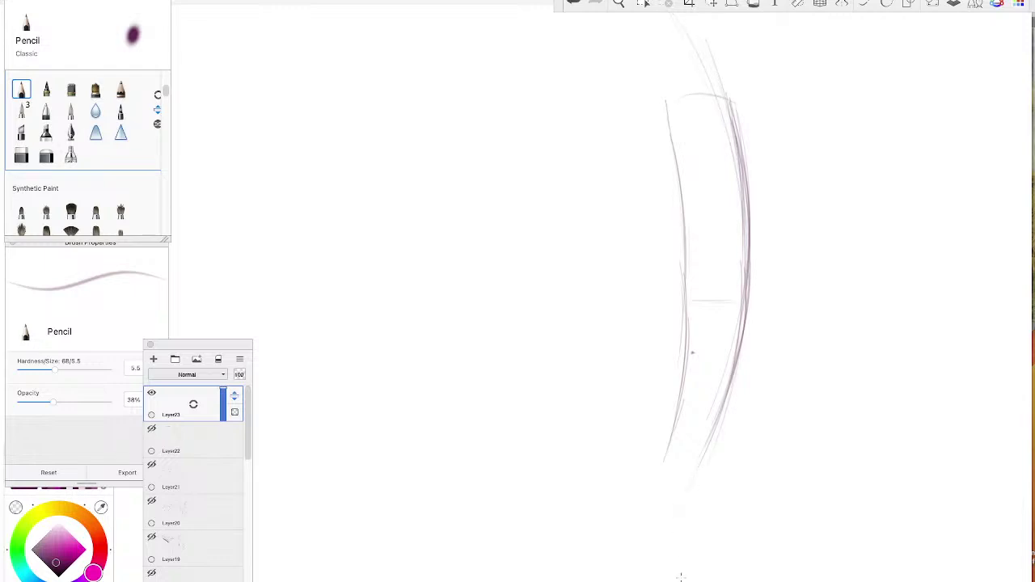
# - Shape a narrow ankle and small flared foot at the form's lower end, undoing surplus strokes
pyautogui.moveTo(667, 437); pyautogui.dragTo(676, 511)
pyautogui.moveTo(663, 456); pyautogui.dragTo(665, 478)
pyautogui.moveTo(673, 417); pyautogui.dragTo(671, 479)
pyautogui.moveTo(719, 412)
pyautogui.mouseDown()
pyautogui.moveTo(718, 485)
pyautogui.moveTo(694, 514)
pyautogui.mouseUp()
pyautogui.moveTo(732, 484); pyautogui.dragTo(697, 516)
pyautogui.moveTo(673, 479)
pyautogui.mouseDown()
pyautogui.moveTo(657, 530)
pyautogui.moveTo(660, 521)
pyautogui.mouseUp()
pyautogui.moveTo(671, 485); pyautogui.dragTo(659, 513)
pyautogui.press('super+z')
pyautogui.press('super+z')
pyautogui.press('super+z')
pyautogui.press('super+z')
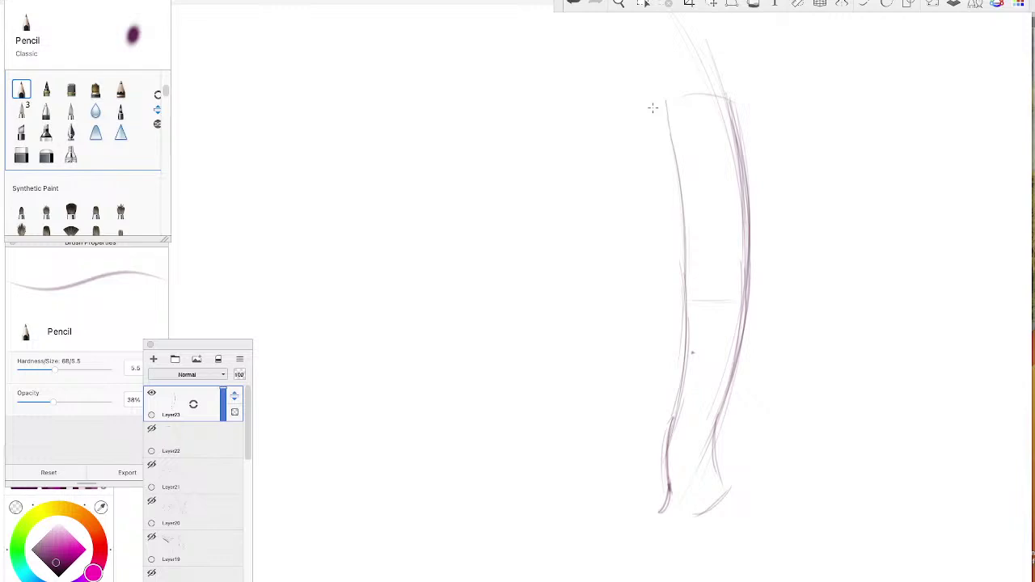
# - Add a new layer, choose a light green and draw bumpy contours outside both sides of the limb form
pyautogui.click(153, 358)
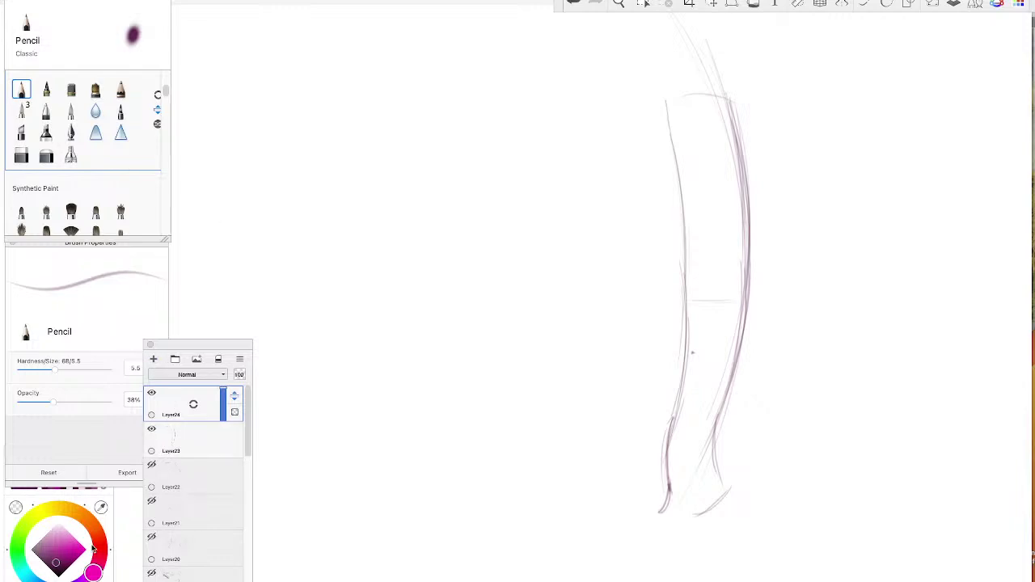
pyautogui.moveTo(101, 551)
pyautogui.mouseDown()
pyautogui.moveTo(84, 544)
pyautogui.moveTo(90, 529)
pyautogui.moveTo(35, 536)
pyautogui.moveTo(50, 546)
pyautogui.mouseUp()
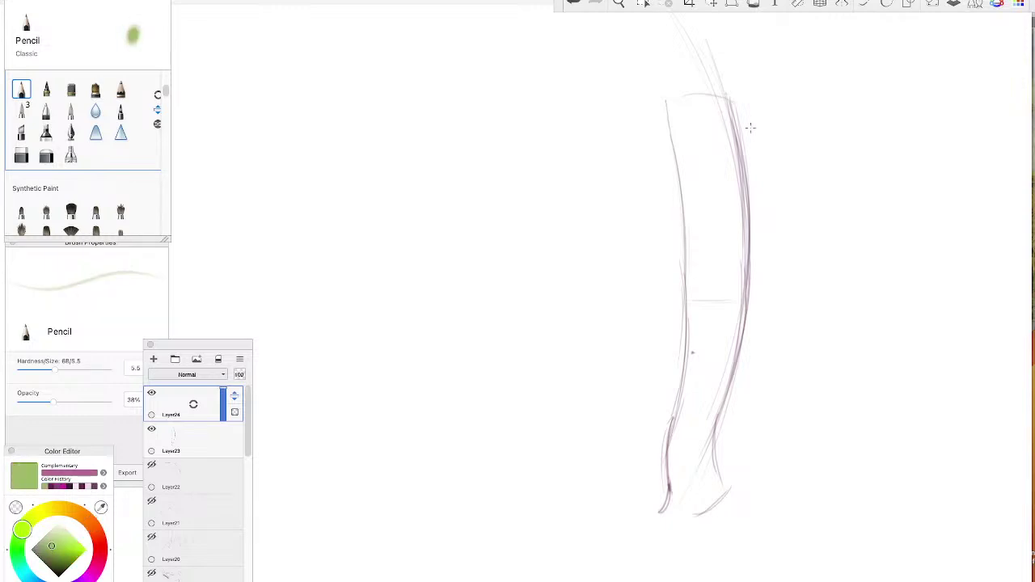
pyautogui.moveTo(731, 94); pyautogui.dragTo(740, 145)
pyautogui.moveTo(762, 123)
pyautogui.mouseDown()
pyautogui.moveTo(767, 297)
pyautogui.moveTo(740, 398)
pyautogui.mouseUp()
pyautogui.moveTo(762, 323); pyautogui.dragTo(732, 411)
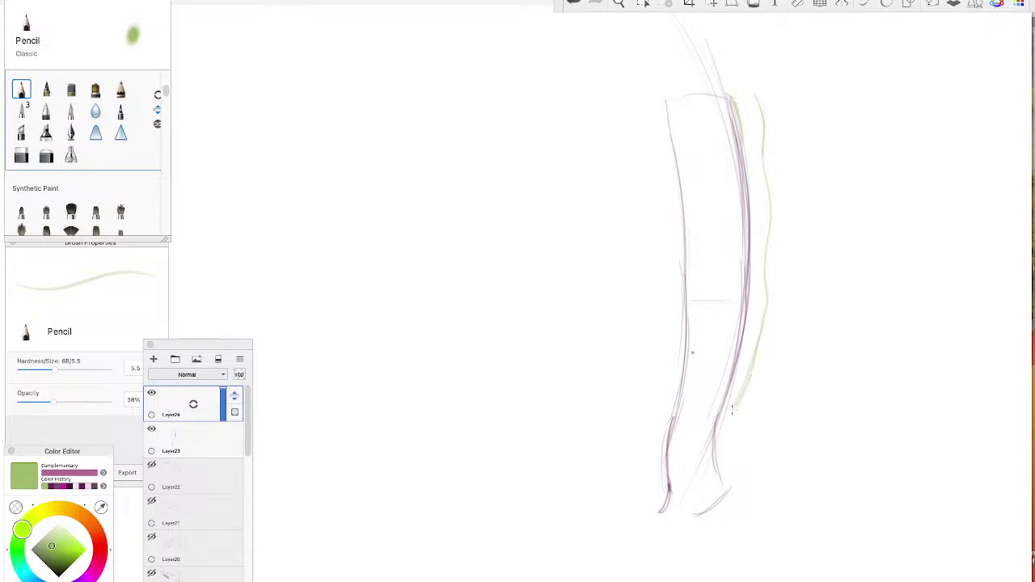
pyautogui.moveTo(764, 324)
pyautogui.mouseDown()
pyautogui.moveTo(726, 418)
pyautogui.moveTo(728, 485)
pyautogui.mouseUp()
pyautogui.moveTo(725, 398)
pyautogui.mouseDown()
pyautogui.moveTo(723, 447)
pyautogui.moveTo(728, 405)
pyautogui.mouseUp()
pyautogui.moveTo(727, 443); pyautogui.dragTo(729, 487)
pyautogui.moveTo(644, 100)
pyautogui.mouseDown()
pyautogui.moveTo(662, 156)
pyautogui.moveTo(675, 273)
pyautogui.moveTo(660, 389)
pyautogui.moveTo(625, 457)
pyautogui.moveTo(615, 552)
pyautogui.mouseUp()
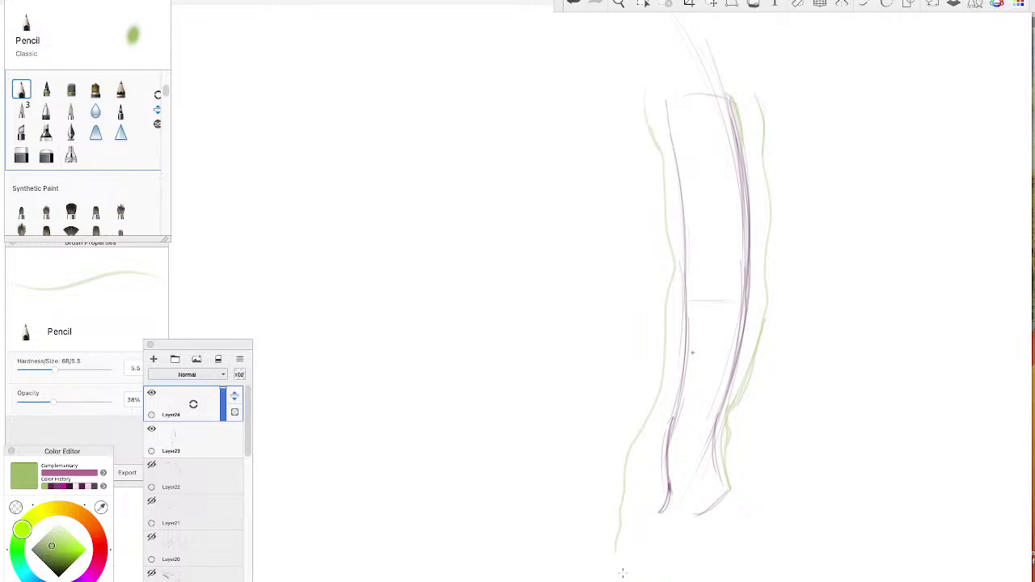
# - Sweep light green axis curves through the middle of the limb form, extending past both ends, and hide that layer
pyautogui.moveTo(673, 46); pyautogui.dragTo(688, 534)
pyautogui.moveTo(679, 27); pyautogui.dragTo(692, 518)
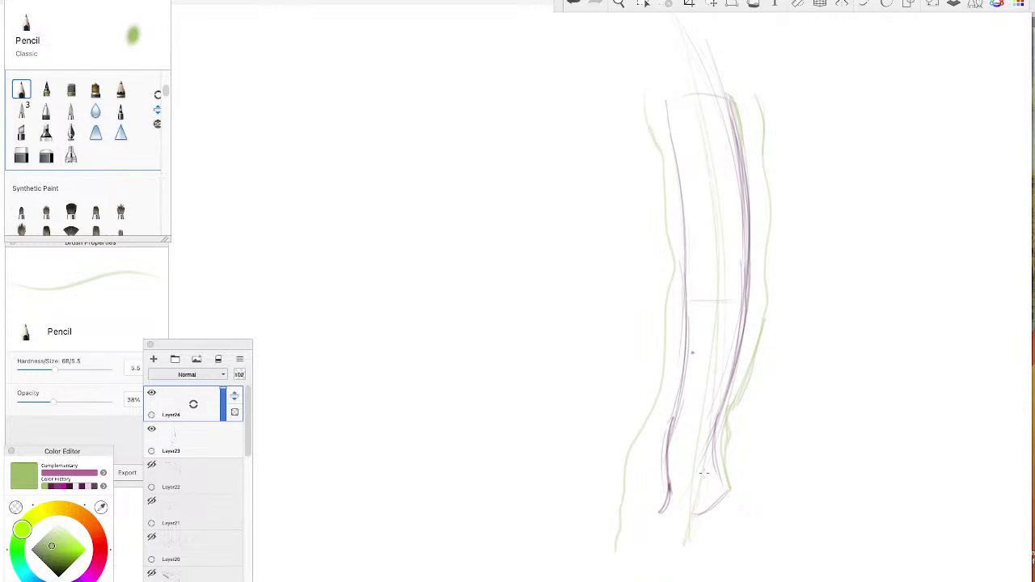
pyautogui.moveTo(685, 55)
pyautogui.mouseDown()
pyautogui.moveTo(713, 207)
pyautogui.moveTo(683, 554)
pyautogui.moveTo(667, 581)
pyautogui.mouseUp()
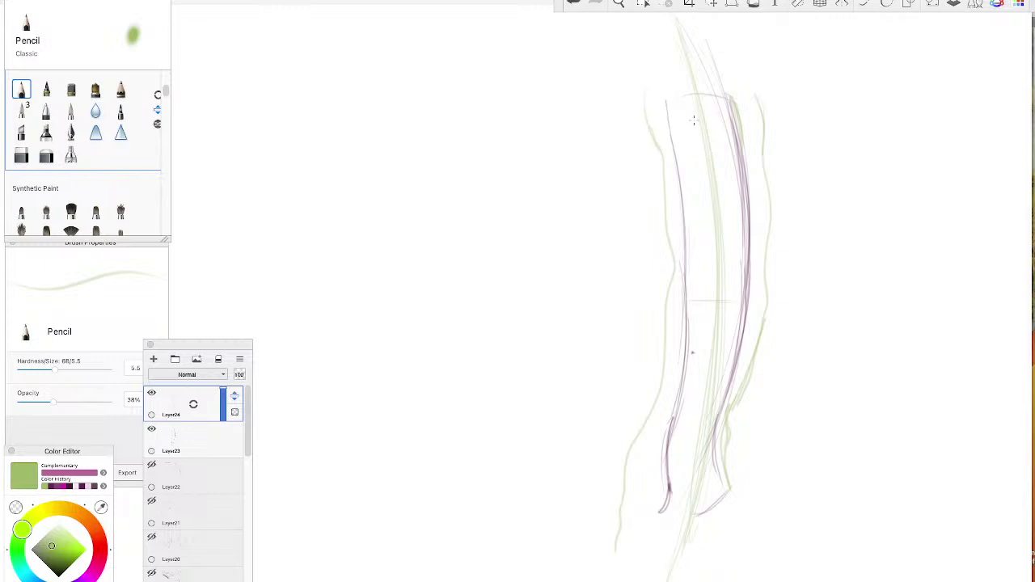
pyautogui.click(151, 393)
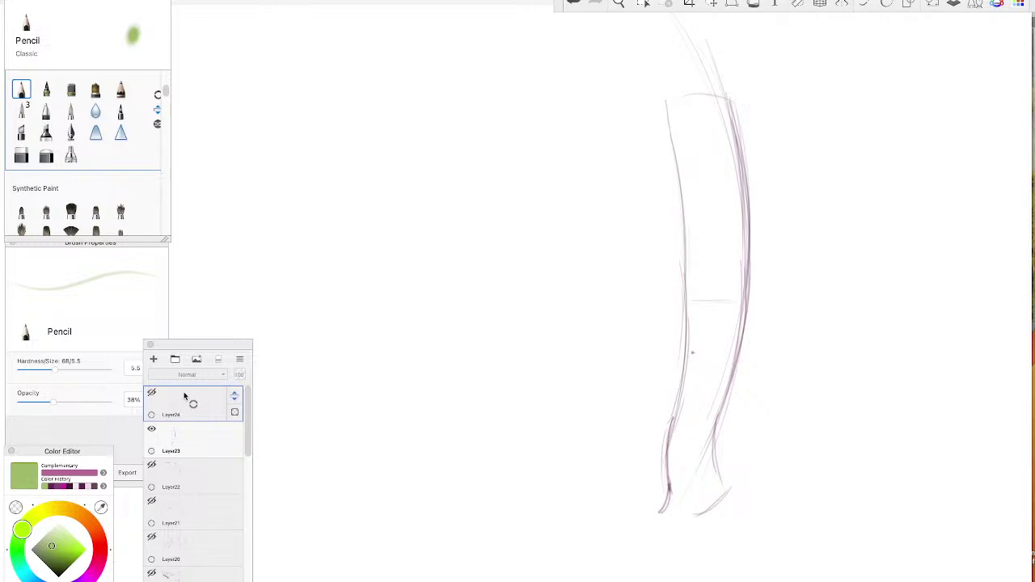
# - Add a new layer, choose a darker muted green and handwrite the underlined heading "ERR MORE DYNAMIC" above the sketch
pyautogui.click(153, 359)
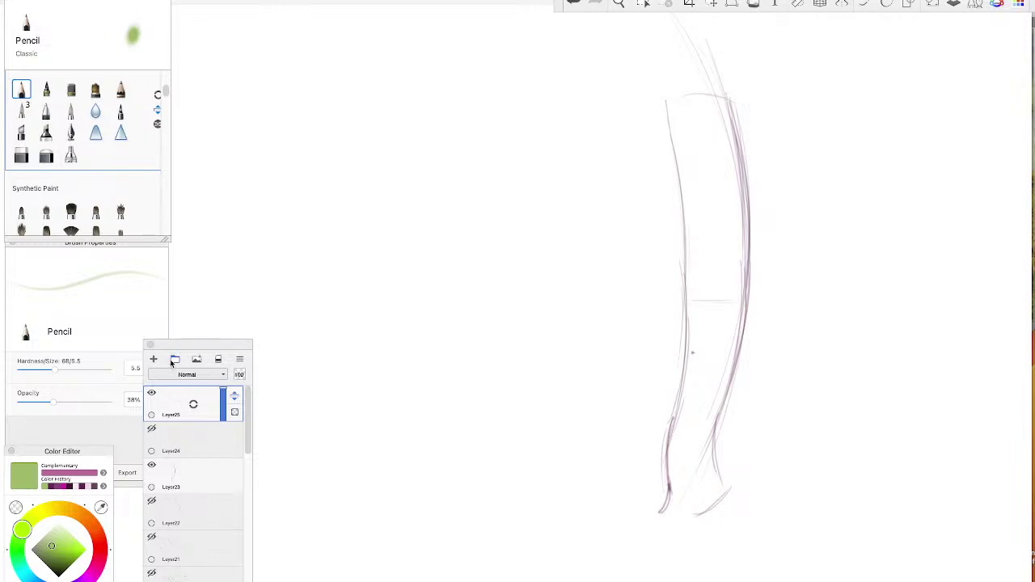
pyautogui.click(45, 552)
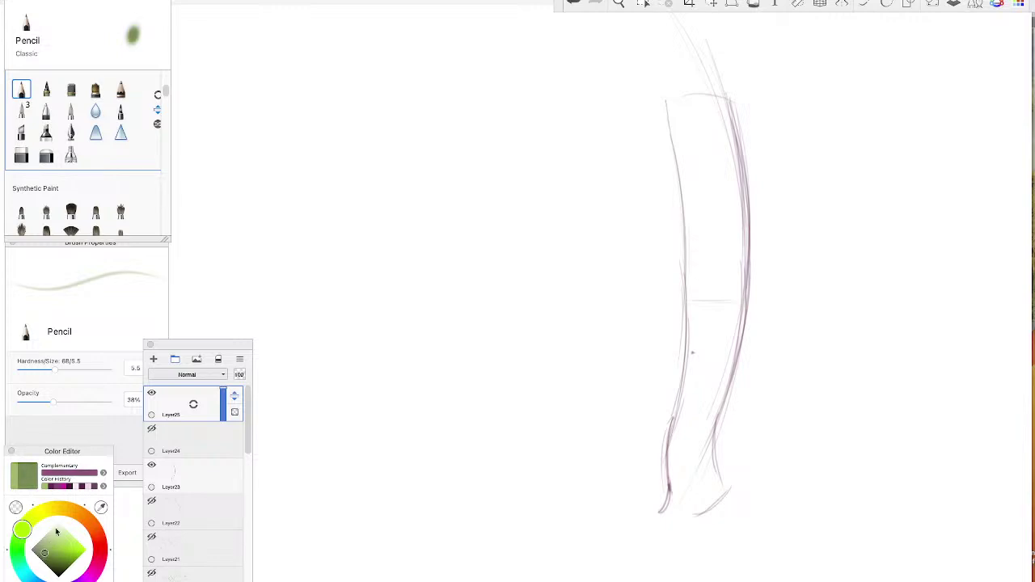
pyautogui.moveTo(262, 32)
pyautogui.mouseDown()
pyautogui.moveTo(260, 66)
pyautogui.moveTo(291, 27)
pyautogui.mouseUp()
pyautogui.moveTo(260, 44)
pyautogui.mouseDown()
pyautogui.moveTo(283, 42)
pyautogui.moveTo(288, 65)
pyautogui.mouseUp()
pyautogui.moveTo(285, 32)
pyautogui.mouseDown()
pyautogui.moveTo(313, 53)
pyautogui.moveTo(346, 38)
pyautogui.moveTo(375, 65)
pyautogui.mouseUp()
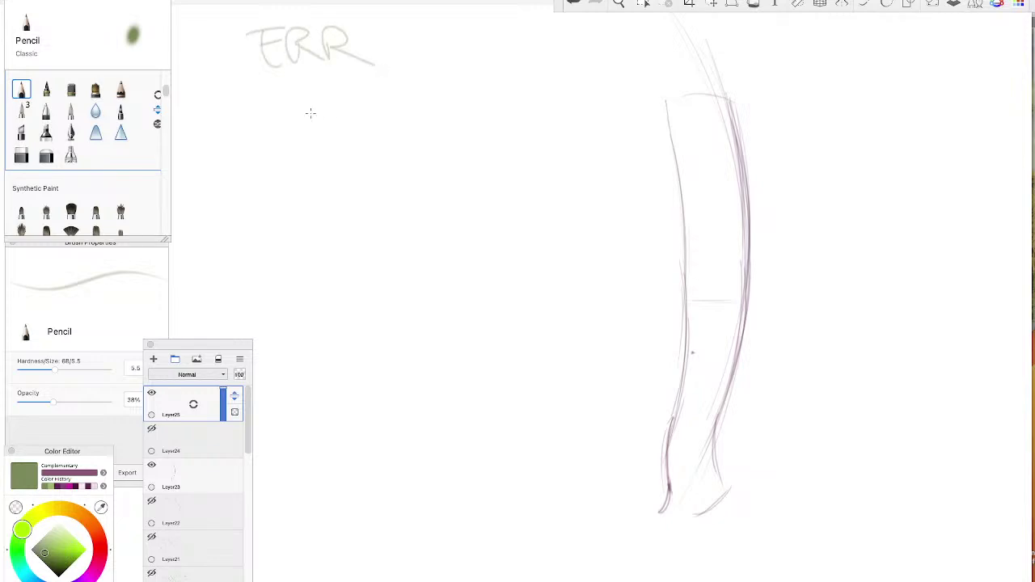
pyautogui.moveTo(266, 67)
pyautogui.mouseDown()
pyautogui.moveTo(262, 30)
pyautogui.moveTo(265, 55)
pyautogui.moveTo(279, 40)
pyautogui.moveTo(262, 29)
pyautogui.moveTo(262, 67)
pyautogui.mouseUp()
pyautogui.moveTo(389, 29)
pyautogui.mouseDown()
pyautogui.moveTo(390, 50)
pyautogui.moveTo(441, 38)
pyautogui.mouseUp()
pyautogui.moveTo(445, 38)
pyautogui.mouseDown()
pyautogui.moveTo(484, 29)
pyautogui.moveTo(509, 46)
pyautogui.moveTo(550, 27)
pyautogui.moveTo(657, 47)
pyautogui.mouseUp()
pyautogui.moveTo(672, 55); pyautogui.dragTo(239, 81)
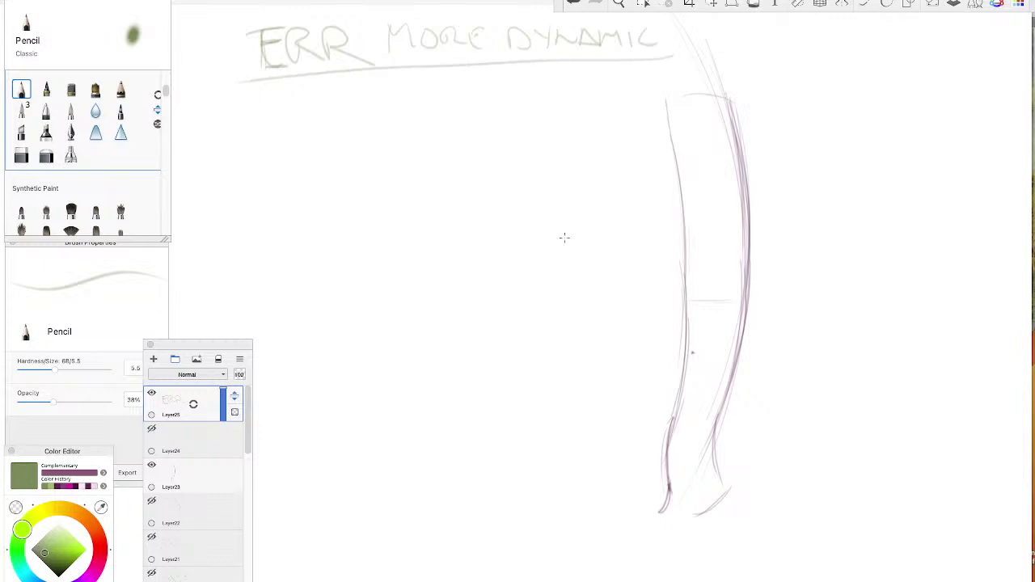
# - Choose a dark green and set up PaintBrush 3 with light-pressure size 8.2 and light-pressure opacity 55%
pyautogui.click(55, 565)
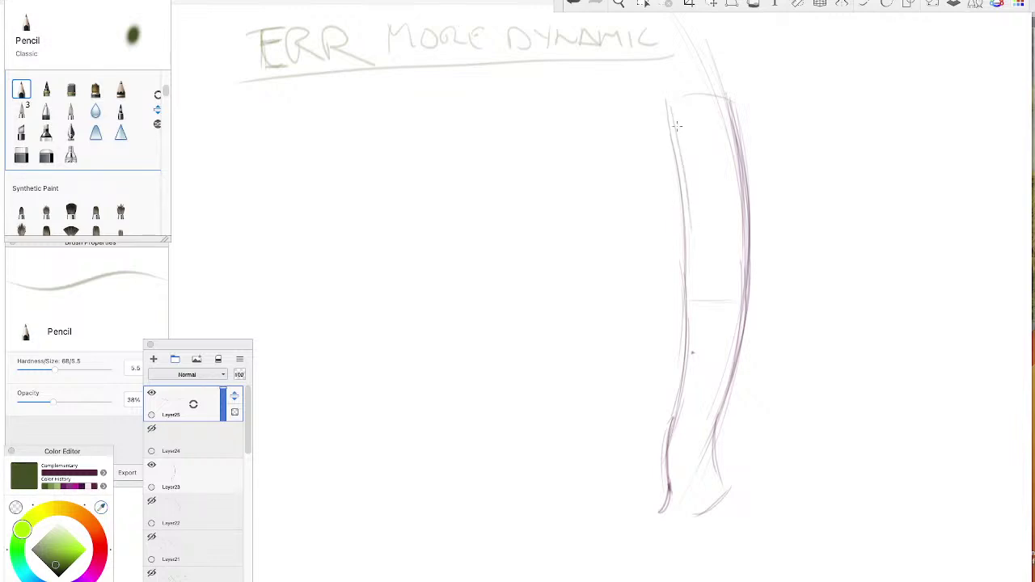
pyautogui.click(21, 111)
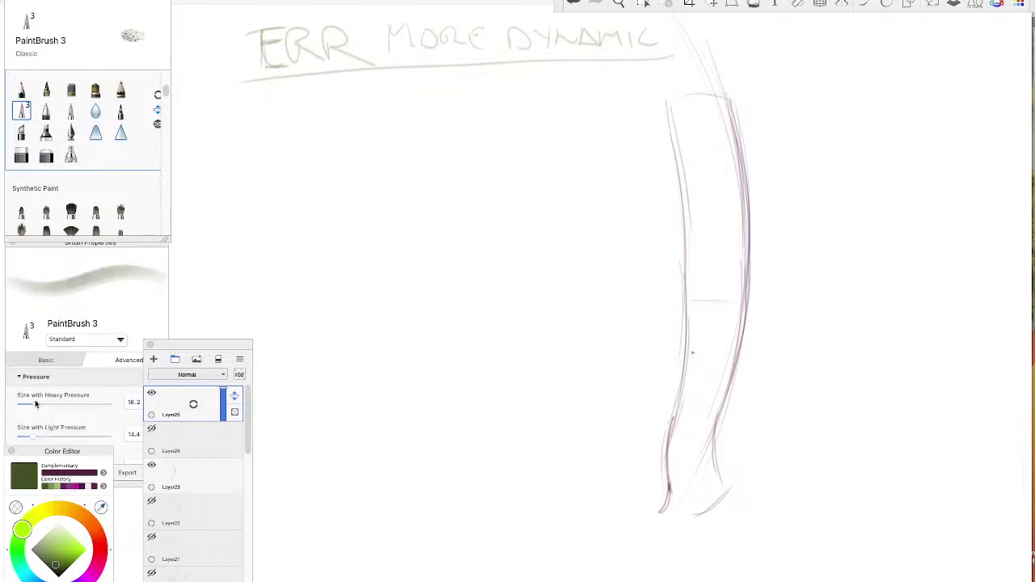
pyautogui.moveTo(27, 408); pyautogui.dragTo(29, 440)
pyautogui.moveTo(162, 379)
pyautogui.mouseDown()
pyautogui.moveTo(170, 410)
pyautogui.moveTo(169, 402)
pyautogui.mouseUp()
pyautogui.moveTo(35, 398); pyautogui.dragTo(68, 399)
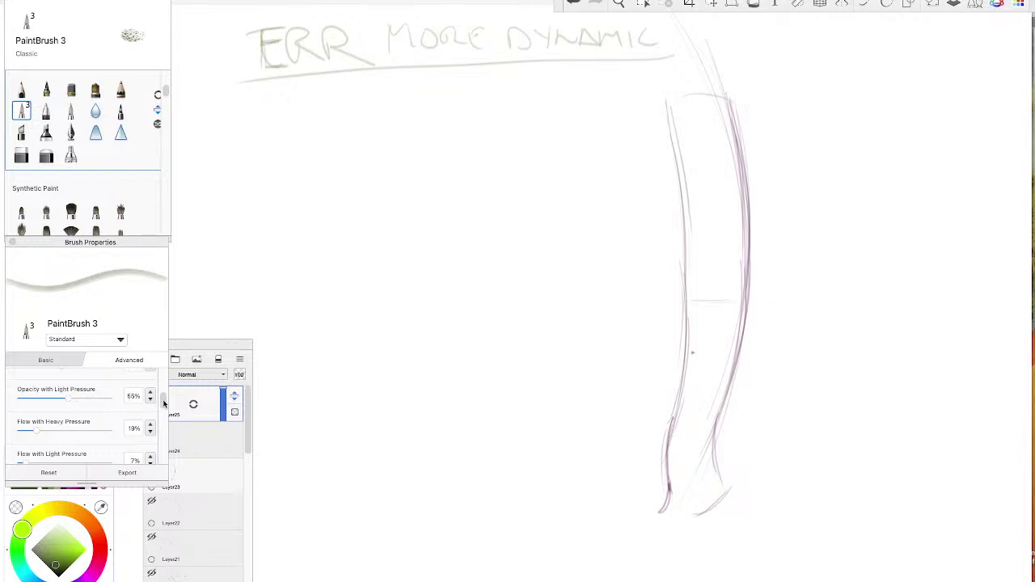
pyautogui.moveTo(164, 404); pyautogui.dragTo(162, 393)
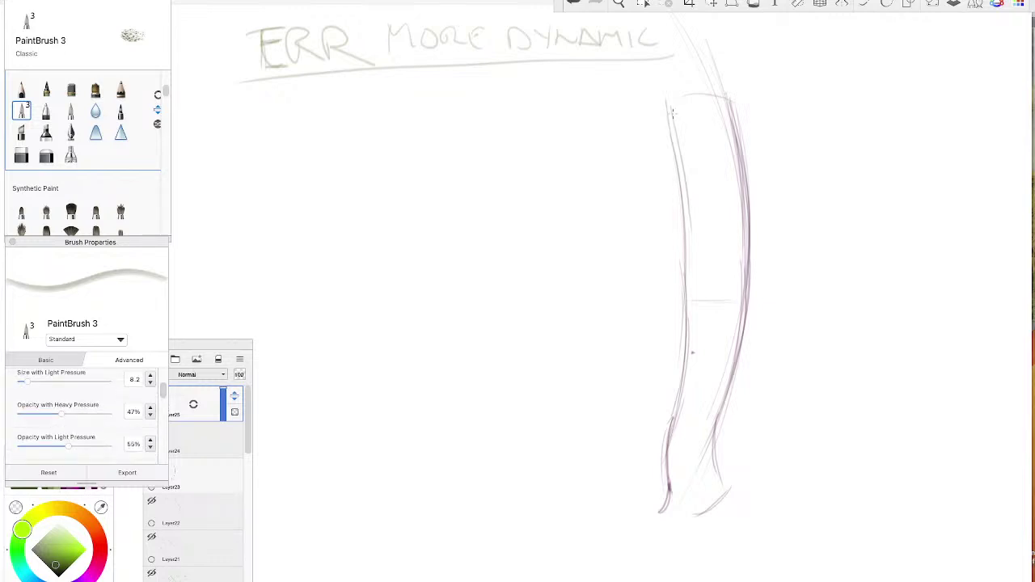
# - Paint a thick, slightly curved dark green band along the inner side of the limb's upper segment
pyautogui.moveTo(673, 109)
pyautogui.mouseDown()
pyautogui.moveTo(697, 298)
pyautogui.moveTo(692, 233)
pyautogui.moveTo(692, 283)
pyautogui.mouseUp()
pyautogui.moveTo(664, 92); pyautogui.dragTo(692, 205)
pyautogui.moveTo(675, 110); pyautogui.dragTo(700, 288)
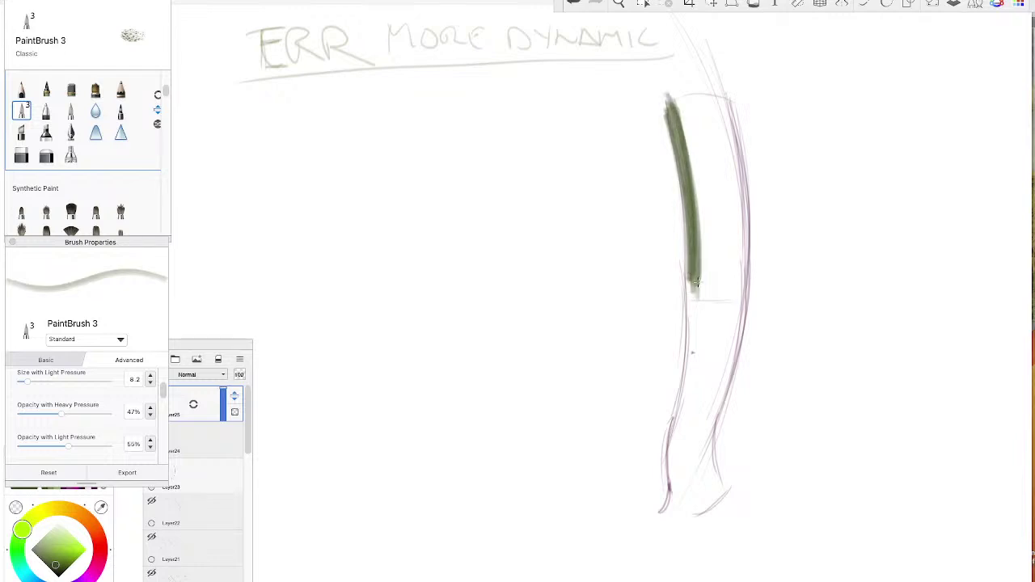
pyautogui.moveTo(680, 144); pyautogui.dragTo(688, 205)
pyautogui.moveTo(668, 102); pyautogui.dragTo(692, 291)
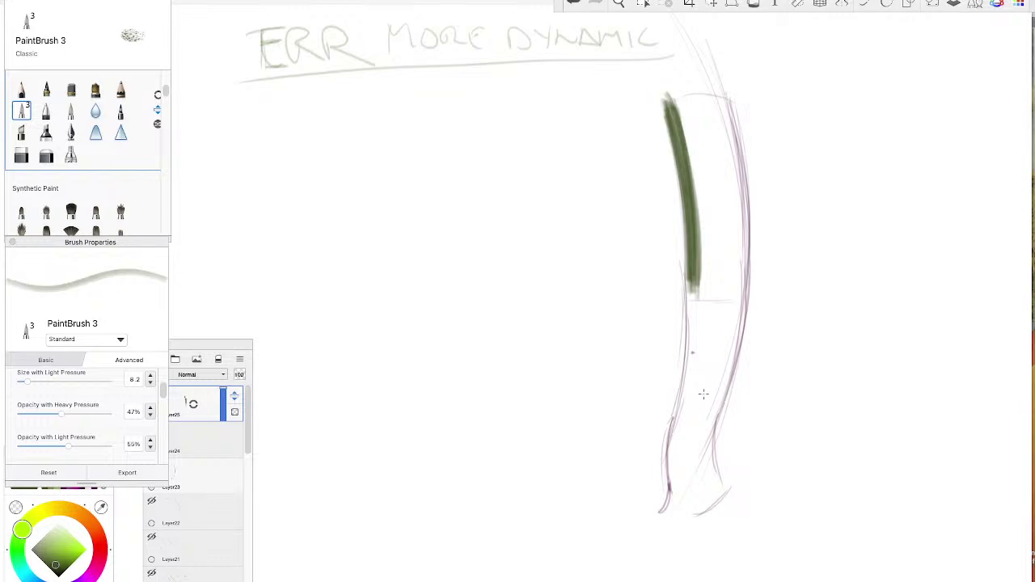
pyautogui.moveTo(677, 118)
pyautogui.mouseDown()
pyautogui.moveTo(696, 272)
pyautogui.moveTo(670, 105)
pyautogui.moveTo(694, 276)
pyautogui.mouseUp()
pyautogui.moveTo(667, 98)
pyautogui.mouseDown()
pyautogui.moveTo(698, 296)
pyautogui.moveTo(671, 92)
pyautogui.moveTo(689, 165)
pyautogui.mouseUp()
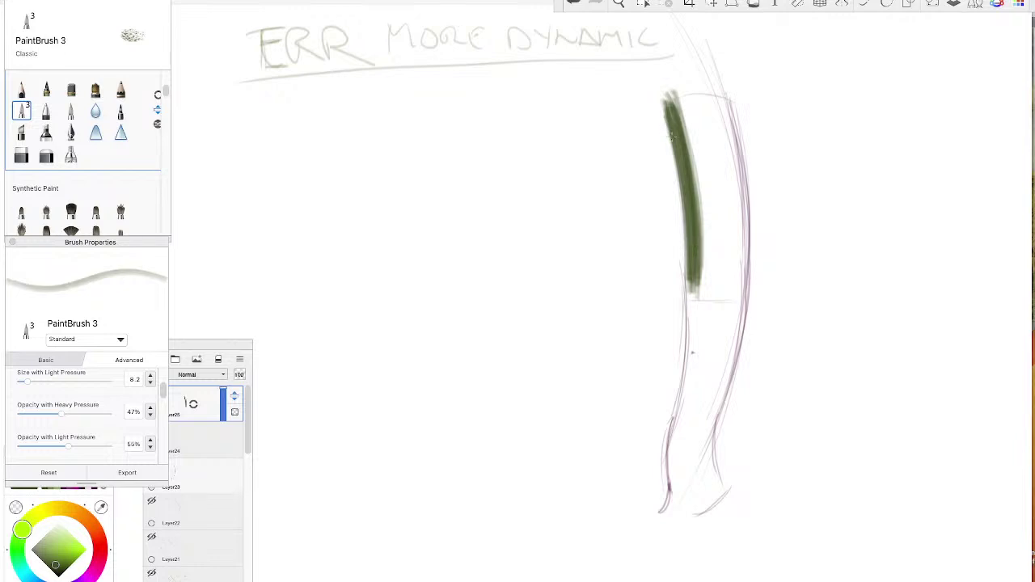
# - Handwrite "CURVE" beneath the underlined heading
pyautogui.moveTo(318, 91)
pyautogui.mouseDown()
pyautogui.moveTo(338, 114)
pyautogui.moveTo(373, 97)
pyautogui.mouseUp()
pyautogui.moveTo(380, 91)
pyautogui.mouseDown()
pyautogui.moveTo(383, 110)
pyautogui.moveTo(421, 121)
pyautogui.moveTo(449, 93)
pyautogui.mouseUp()
pyautogui.moveTo(461, 90)
pyautogui.mouseDown()
pyautogui.moveTo(461, 123)
pyautogui.moveTo(486, 92)
pyautogui.mouseUp()
pyautogui.moveTo(485, 107); pyautogui.dragTo(460, 111)
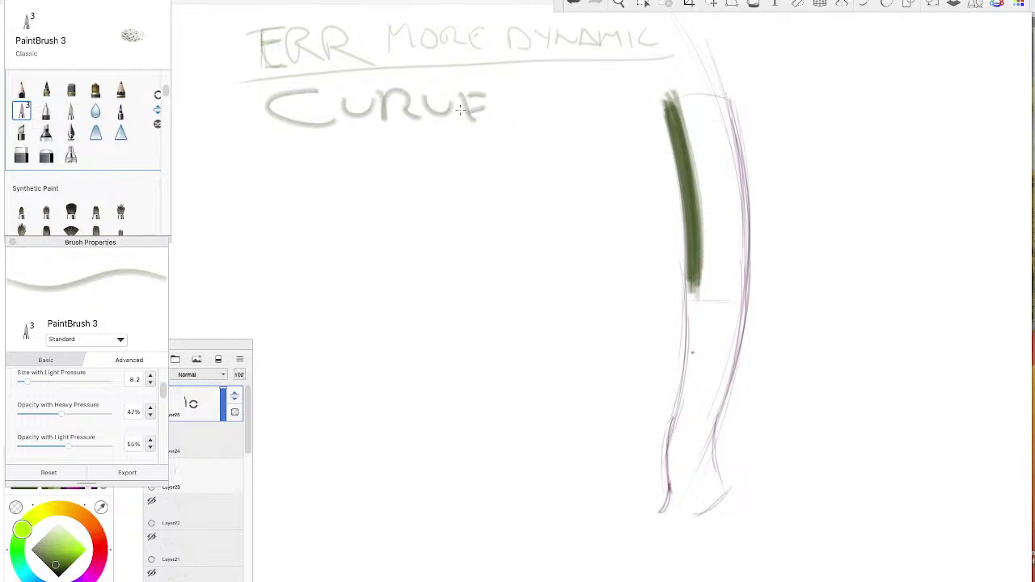
# - Add another layer and switch to the Pencil with size 3.3 and opacity 65%
pyautogui.click(194, 347)
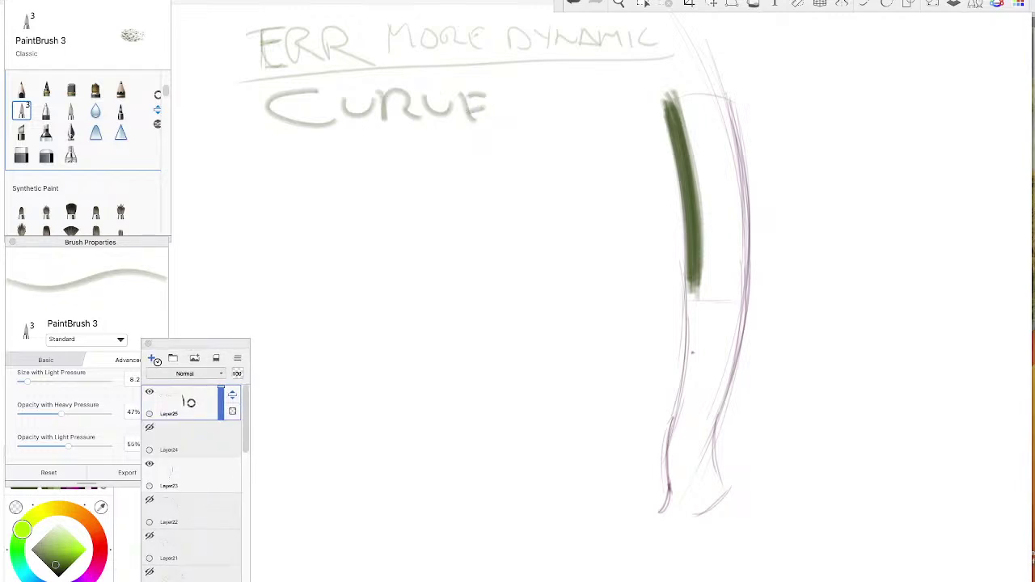
pyautogui.click(151, 358)
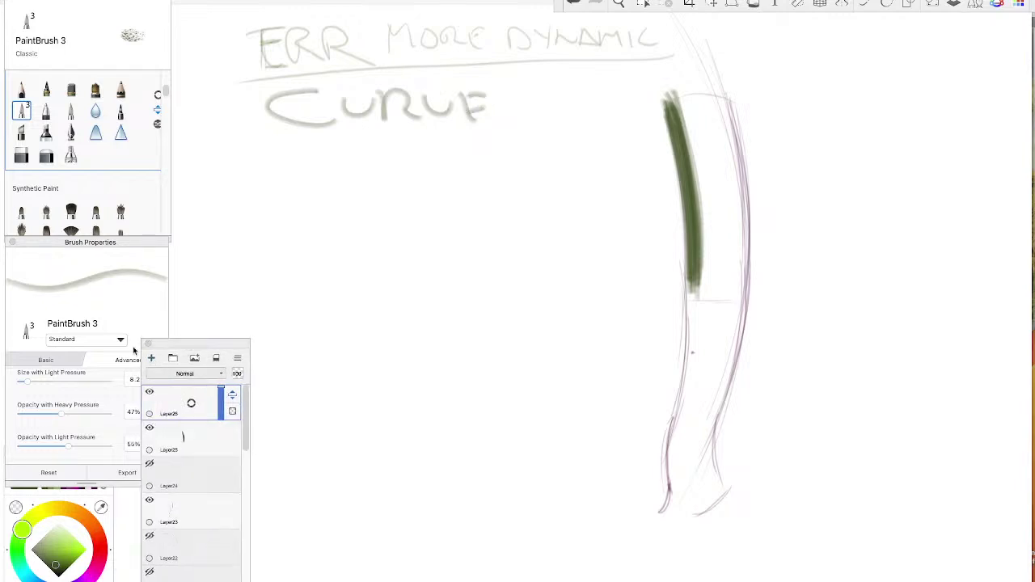
pyautogui.click(21, 89)
pyautogui.moveTo(53, 403); pyautogui.dragTo(70, 403)
pyautogui.moveTo(55, 370)
pyautogui.mouseDown()
pyautogui.moveTo(46, 376)
pyautogui.moveTo(78, 402)
pyautogui.mouseUp()
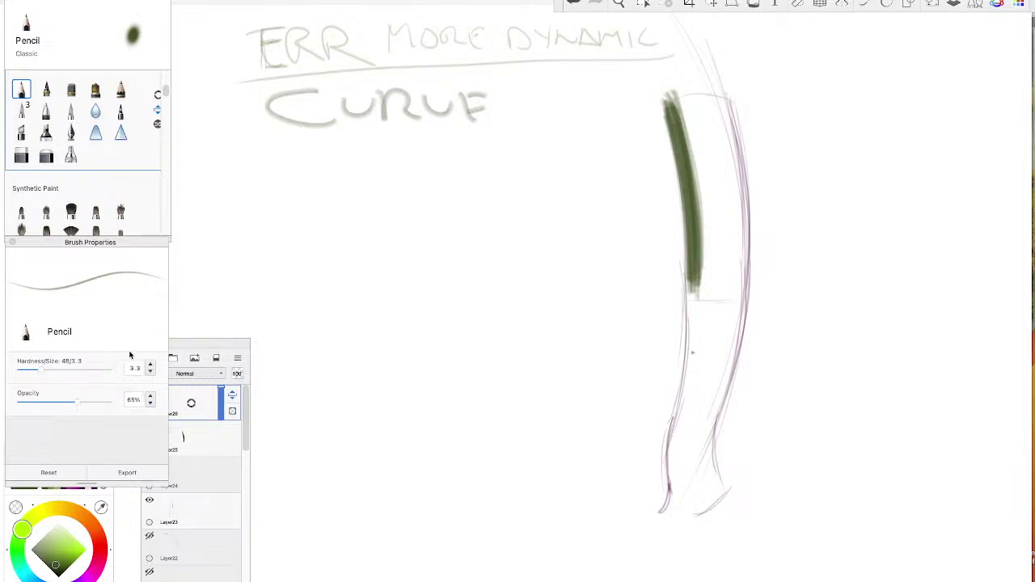
# - Trace the limb's outer side as one long continuous curve and extend the inner side downward below the green band
pyautogui.moveTo(724, 100); pyautogui.dragTo(750, 299)
pyautogui.moveTo(749, 163)
pyautogui.mouseDown()
pyautogui.moveTo(742, 320)
pyautogui.moveTo(741, 299)
pyautogui.moveTo(710, 414)
pyautogui.mouseUp()
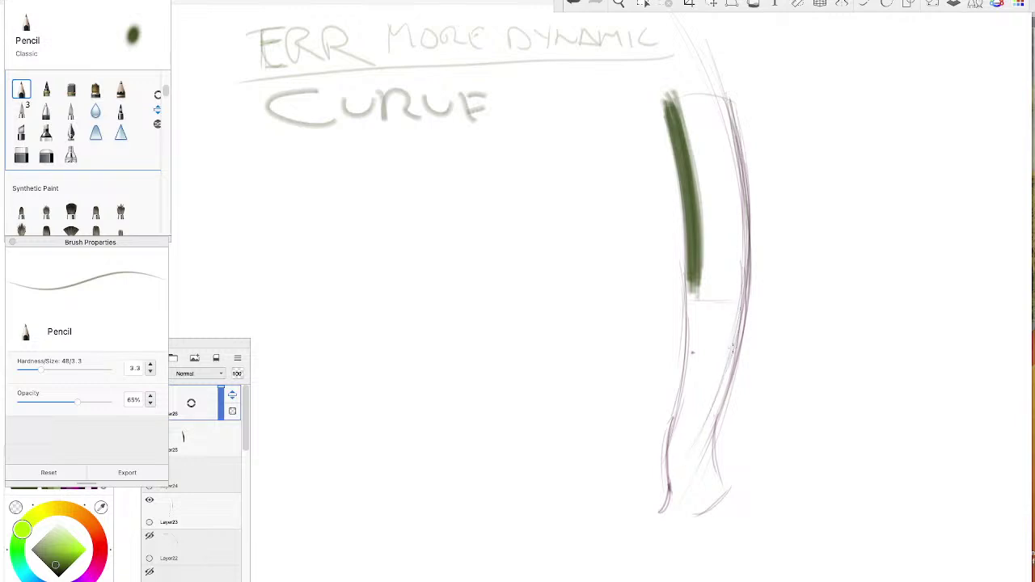
pyautogui.moveTo(741, 314)
pyautogui.mouseDown()
pyautogui.moveTo(684, 460)
pyautogui.moveTo(737, 147)
pyautogui.mouseUp()
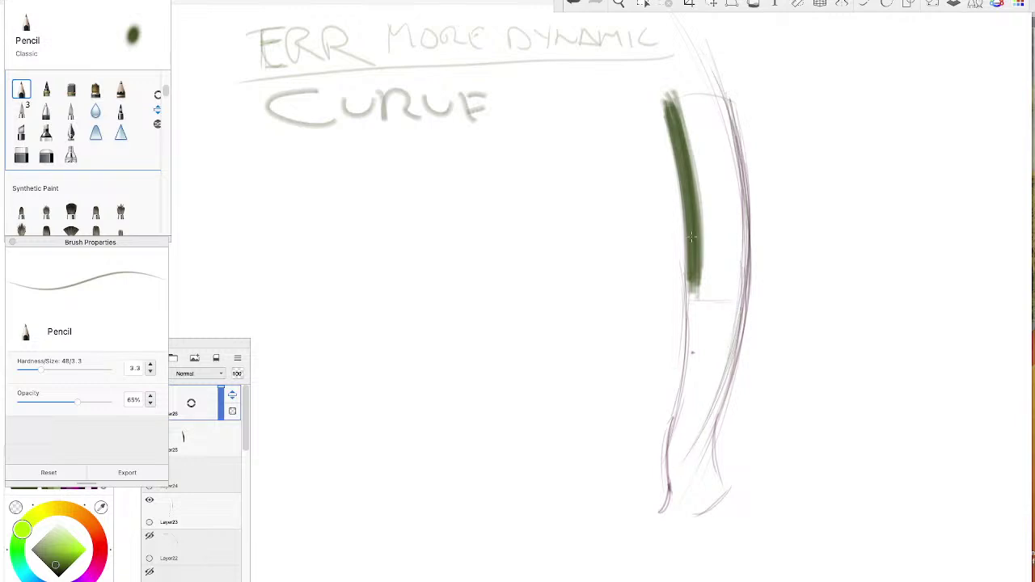
pyautogui.moveTo(659, 97); pyautogui.dragTo(686, 273)
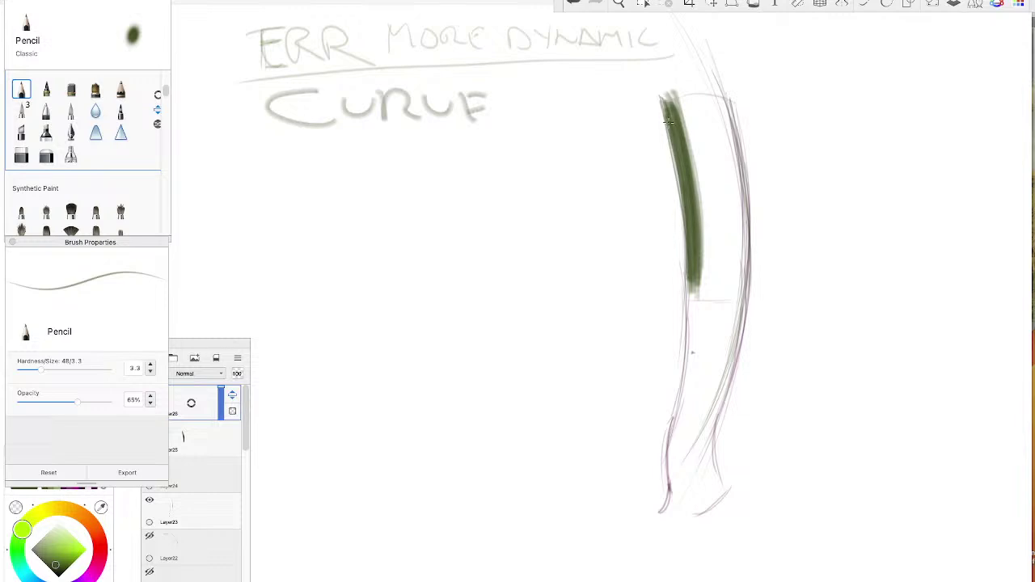
pyautogui.moveTo(671, 152); pyautogui.dragTo(689, 375)
pyautogui.moveTo(694, 288); pyautogui.dragTo(671, 401)
pyautogui.moveTo(689, 305); pyautogui.dragTo(668, 412)
pyautogui.moveTo(684, 363); pyautogui.dragTo(653, 436)
# - Hide the original limb sketch layer and darken the lower parts of both curved sides with repeated strokes
pyautogui.click(148, 500)
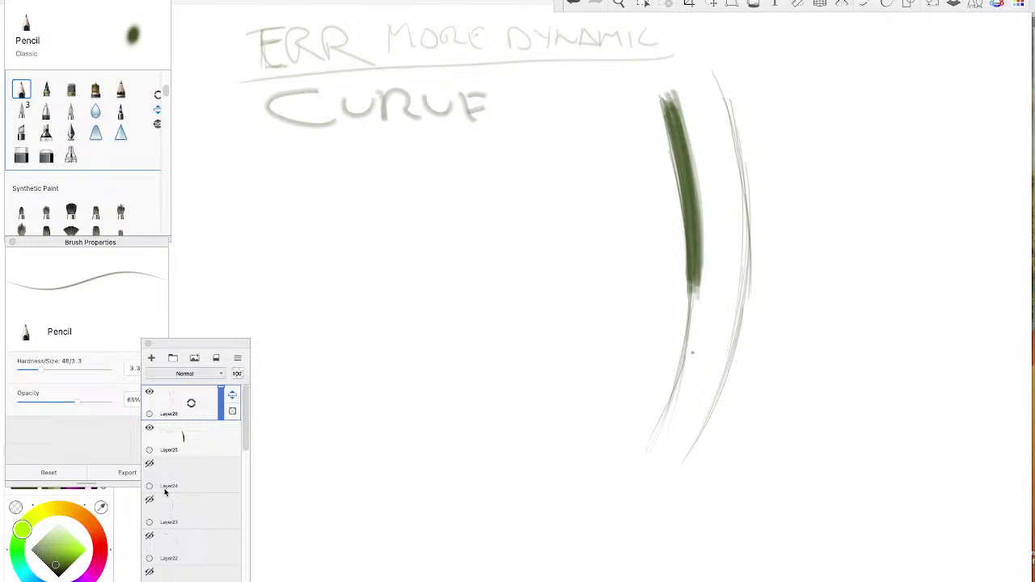
pyautogui.moveTo(688, 312); pyautogui.dragTo(648, 440)
pyautogui.moveTo(693, 275); pyautogui.dragTo(656, 427)
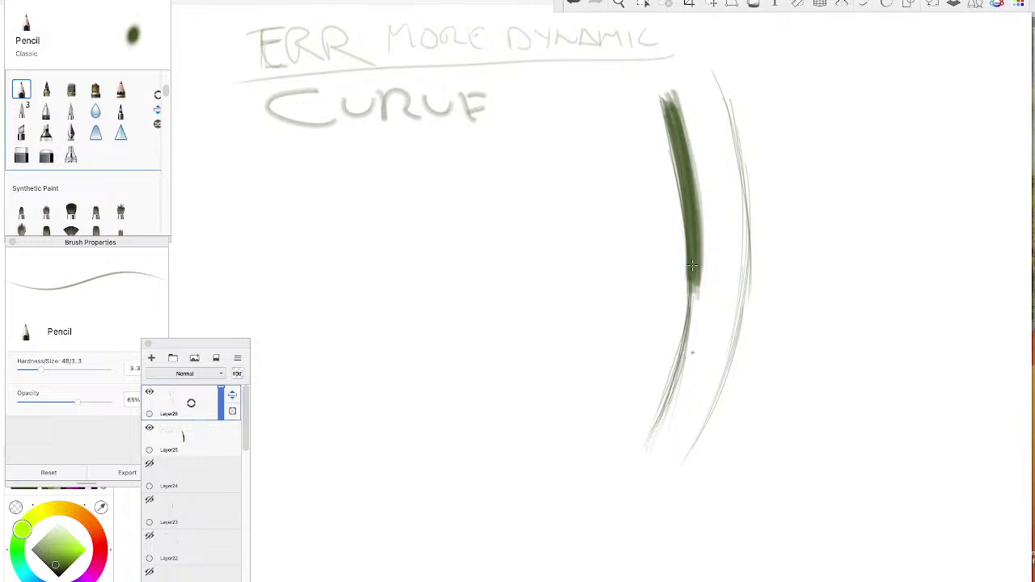
pyautogui.moveTo(689, 315); pyautogui.dragTo(660, 414)
pyautogui.moveTo(738, 331); pyautogui.dragTo(727, 361)
pyautogui.moveTo(752, 260); pyautogui.dragTo(709, 412)
pyautogui.moveTo(744, 305); pyautogui.dragTo(699, 437)
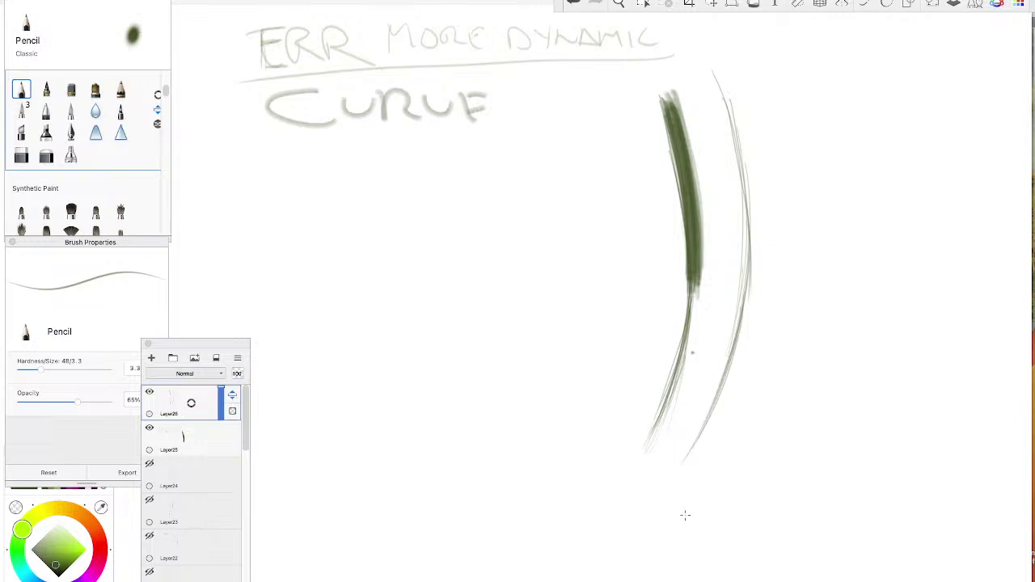
# - Circle the word DYNAMIC in the heading and mark over ERR and CURVE for emphasis
pyautogui.moveTo(650, 35)
pyautogui.mouseDown()
pyautogui.moveTo(497, 54)
pyautogui.moveTo(518, 16)
pyautogui.moveTo(678, 32)
pyautogui.moveTo(488, 51)
pyautogui.mouseUp()
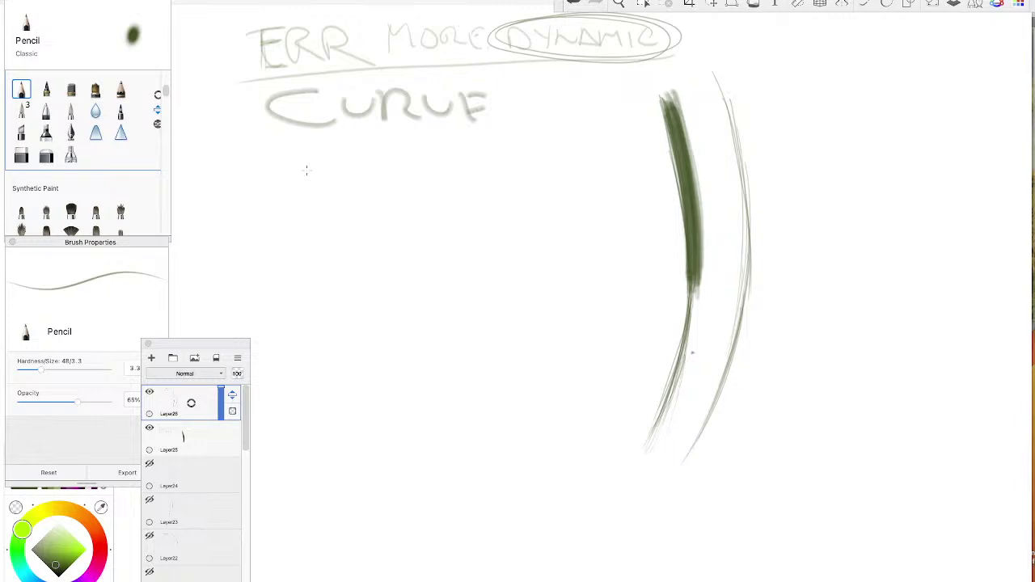
pyautogui.moveTo(262, 58)
pyautogui.mouseDown()
pyautogui.moveTo(285, 66)
pyautogui.moveTo(266, 65)
pyautogui.moveTo(264, 50)
pyautogui.moveTo(280, 26)
pyautogui.moveTo(263, 31)
pyautogui.moveTo(275, 42)
pyautogui.mouseUp()
pyautogui.moveTo(489, 120); pyautogui.dragTo(474, 124)
# - Hide the traced curves and the handwritten notes layers, show the original limb sketch on Layer23 and make it active
pyautogui.click(150, 392)
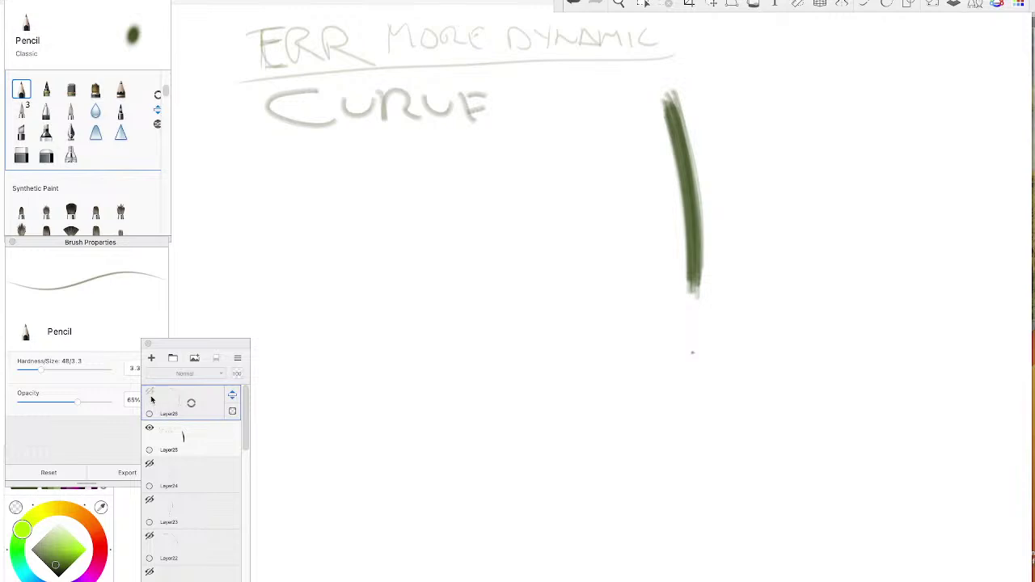
pyautogui.click(151, 433)
pyautogui.click(150, 429)
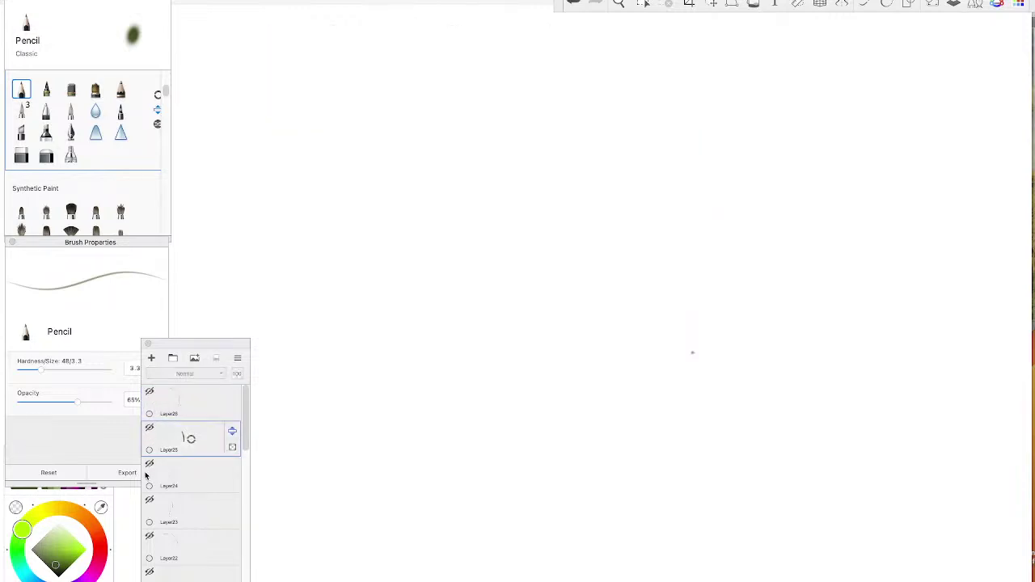
pyautogui.click(149, 500)
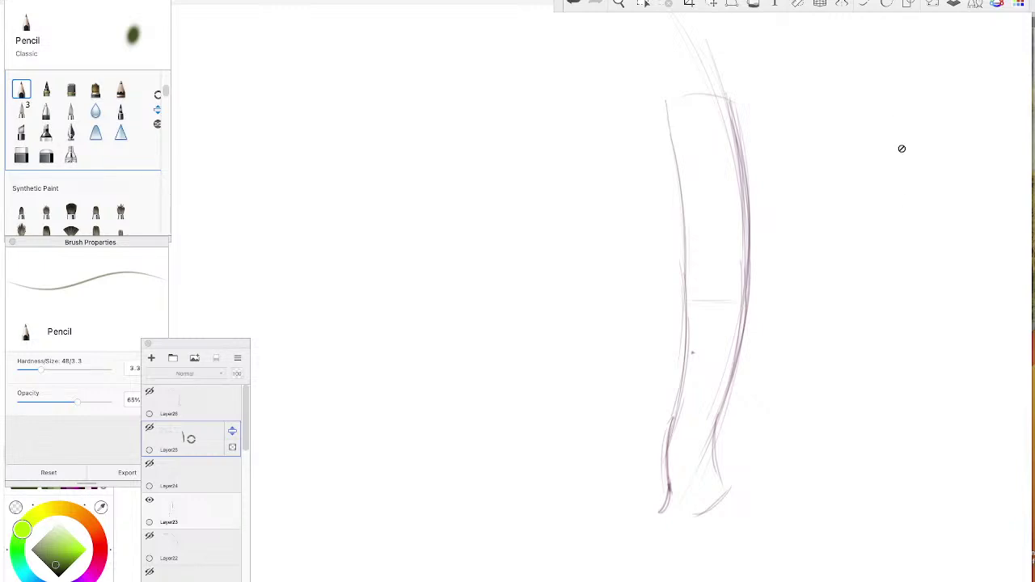
pyautogui.click(176, 504)
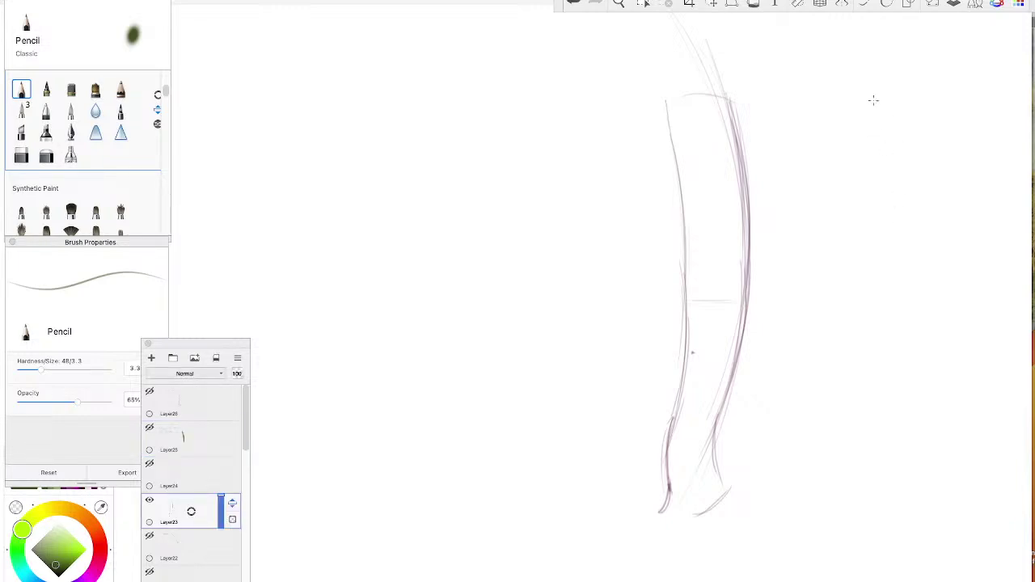
# - Sketch the two long curved sides and the rounded top of a second limb form to the right of the original limb
pyautogui.moveTo(875, 100); pyautogui.dragTo(896, 315)
pyautogui.moveTo(892, 168); pyautogui.dragTo(871, 393)
pyautogui.moveTo(889, 137); pyautogui.dragTo(845, 437)
pyautogui.moveTo(890, 175); pyautogui.dragTo(892, 295)
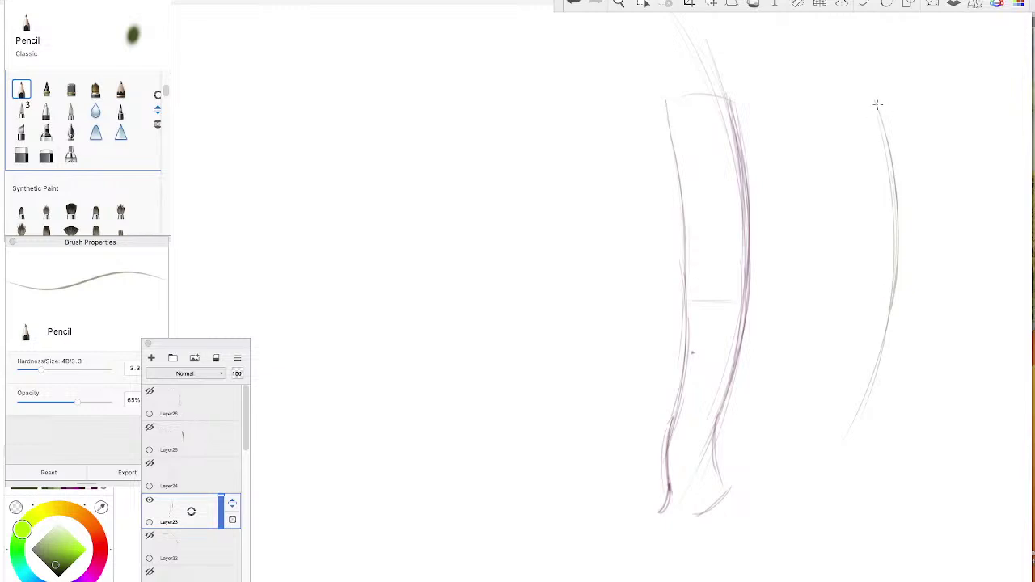
pyautogui.moveTo(875, 102); pyautogui.dragTo(818, 104)
pyautogui.moveTo(872, 110)
pyautogui.mouseDown()
pyautogui.moveTo(810, 128)
pyautogui.moveTo(807, 96)
pyautogui.moveTo(841, 273)
pyautogui.mouseUp()
pyautogui.moveTo(805, 100); pyautogui.dragTo(845, 360)
pyautogui.moveTo(832, 151); pyautogui.dragTo(846, 356)
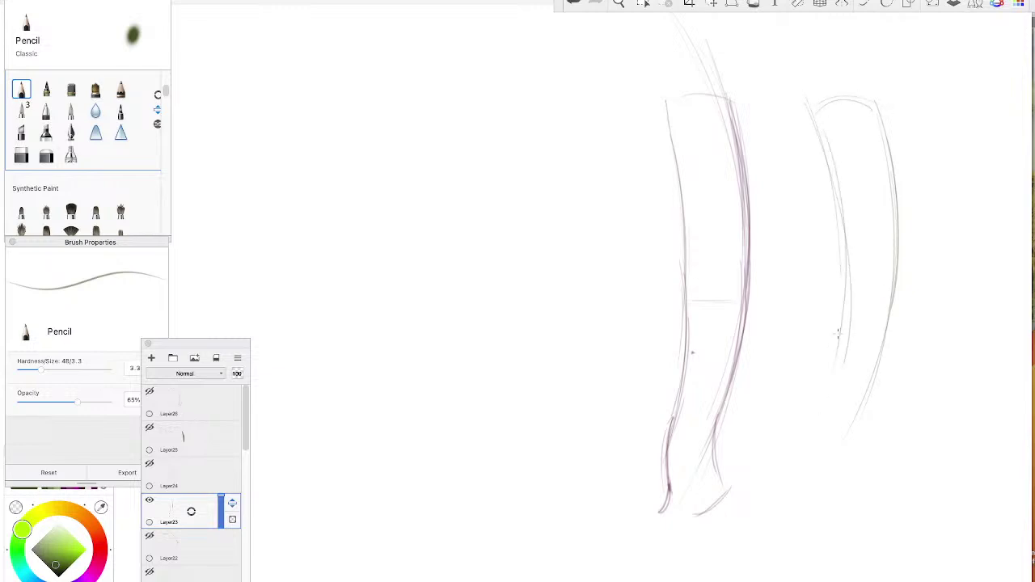
# - Extend the second limb's sides downward, close its lower end and add a cross band at mid-length
pyautogui.moveTo(841, 202); pyautogui.dragTo(815, 441)
pyautogui.moveTo(844, 274); pyautogui.dragTo(812, 441)
pyautogui.moveTo(873, 377)
pyautogui.mouseDown()
pyautogui.moveTo(852, 454)
pyautogui.moveTo(817, 432)
pyautogui.moveTo(846, 447)
pyautogui.mouseUp()
pyautogui.moveTo(851, 285)
pyautogui.mouseDown()
pyautogui.moveTo(883, 283)
pyautogui.moveTo(894, 274)
pyautogui.moveTo(884, 272)
pyautogui.mouseUp()
pyautogui.moveTo(818, 108)
pyautogui.mouseDown()
pyautogui.moveTo(862, 102)
pyautogui.moveTo(839, 105)
pyautogui.mouseUp()
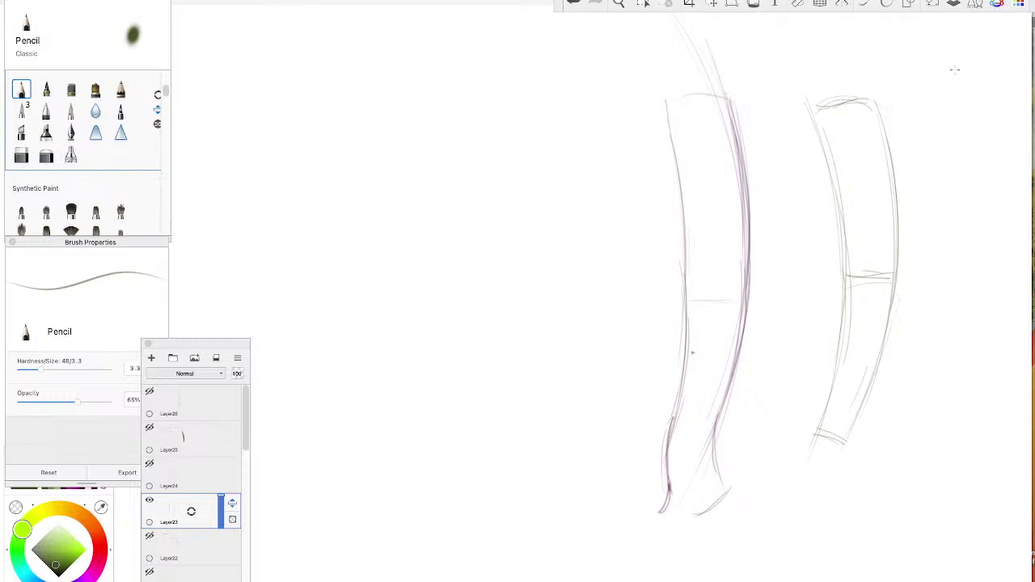
# - Draw a long sweeping guide curve outside the second limb, continuing beneath it, and darken both of the limb's sides
pyautogui.moveTo(963, 86)
pyautogui.mouseDown()
pyautogui.moveTo(962, 336)
pyautogui.moveTo(933, 403)
pyautogui.mouseUp()
pyautogui.moveTo(984, 186); pyautogui.dragTo(954, 336)
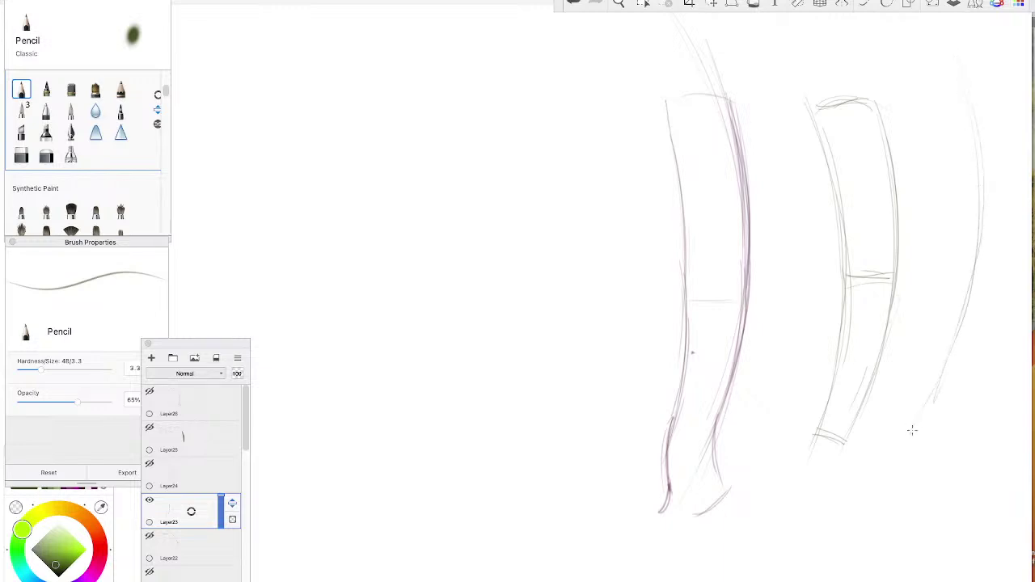
pyautogui.moveTo(933, 393)
pyautogui.mouseDown()
pyautogui.moveTo(961, 71)
pyautogui.moveTo(968, 305)
pyautogui.moveTo(686, 572)
pyautogui.mouseUp()
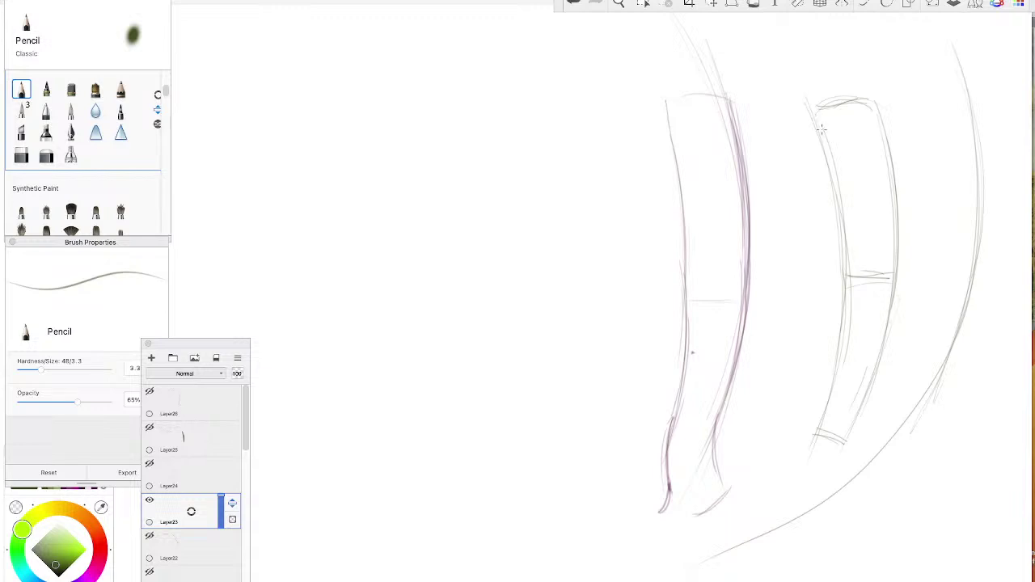
pyautogui.moveTo(820, 128); pyautogui.dragTo(847, 270)
pyautogui.moveTo(829, 147); pyautogui.dragTo(854, 249)
pyautogui.moveTo(890, 151); pyautogui.dragTo(876, 355)
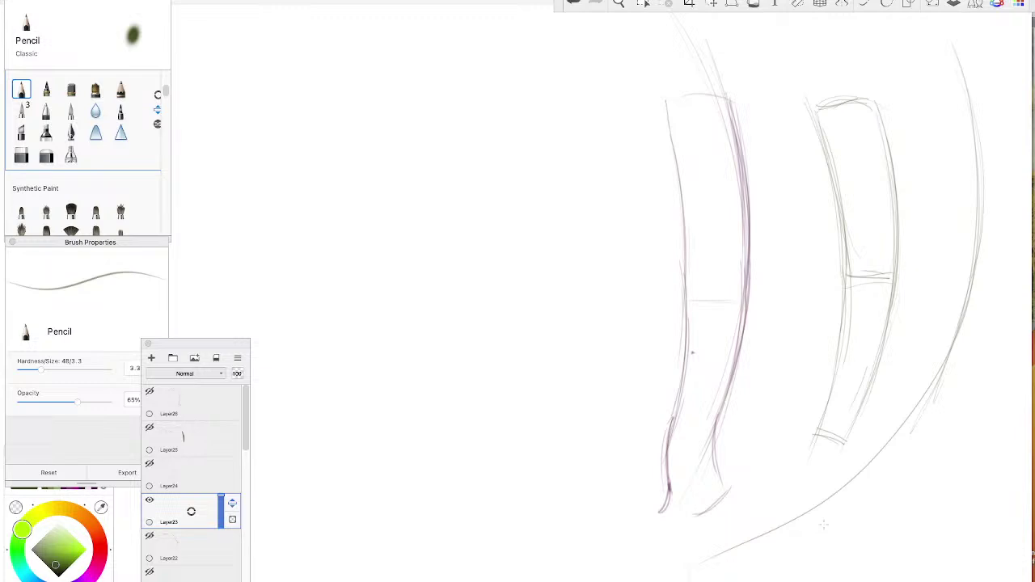
# - Add short directional strokes beside the sweeping curve and handwrite an underlined one-word label above the second limb
pyautogui.moveTo(920, 134)
pyautogui.mouseDown()
pyautogui.moveTo(928, 206)
pyautogui.moveTo(943, 228)
pyautogui.mouseUp()
pyautogui.moveTo(939, 73); pyautogui.dragTo(961, 162)
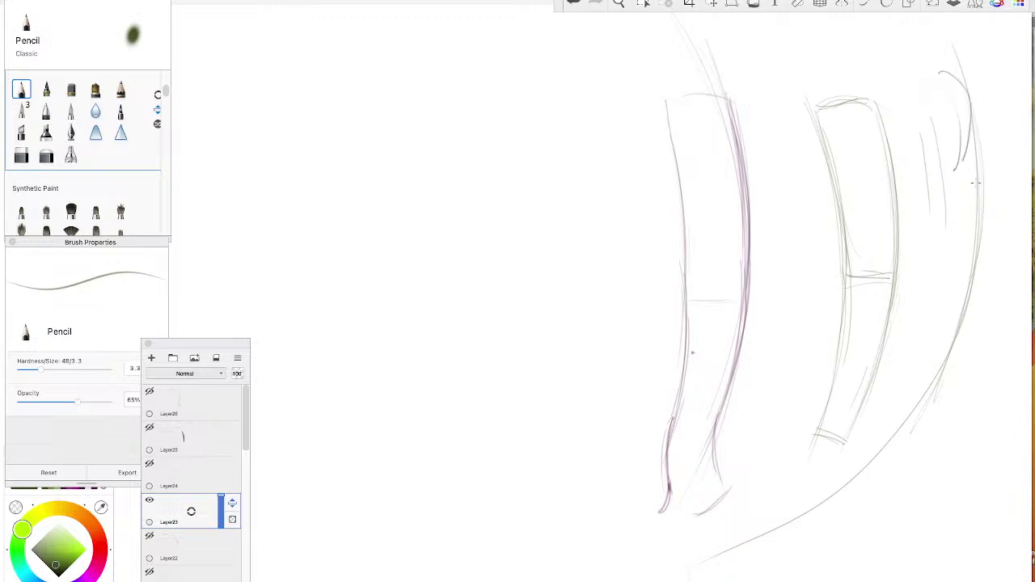
pyautogui.moveTo(846, 55)
pyautogui.mouseDown()
pyautogui.moveTo(836, 66)
pyautogui.moveTo(905, 47)
pyautogui.moveTo(924, 23)
pyautogui.moveTo(852, 84)
pyautogui.mouseUp()
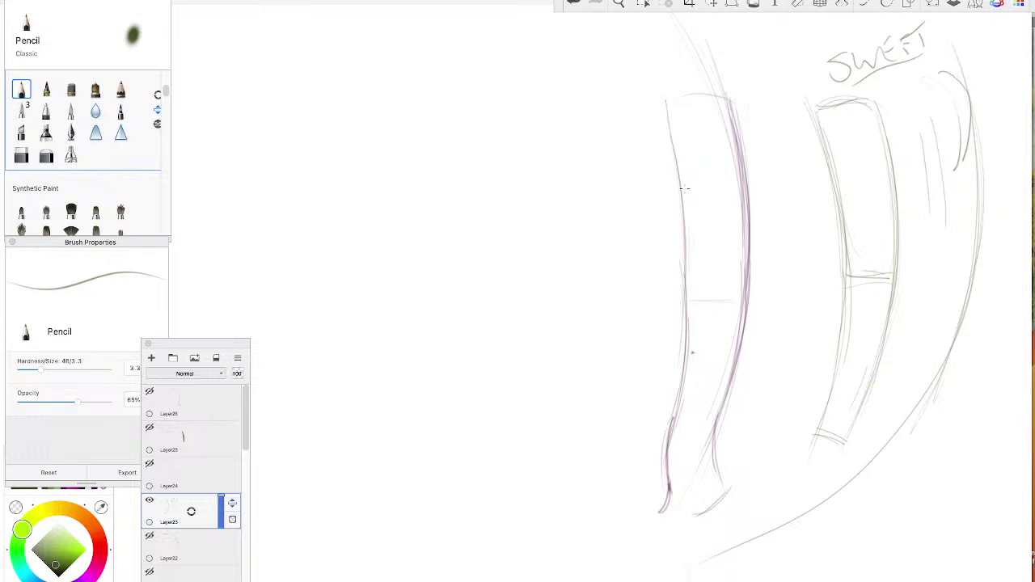
# - Sketch a torso's neck and upper contours in the empty area, with a bulging chest side and a long curved opposite side
pyautogui.moveTo(482, 40)
pyautogui.mouseDown()
pyautogui.moveTo(547, 172)
pyautogui.moveTo(541, 217)
pyautogui.moveTo(526, 106)
pyautogui.moveTo(524, 255)
pyautogui.mouseUp()
pyautogui.moveTo(550, 181)
pyautogui.mouseDown()
pyautogui.moveTo(517, 83)
pyautogui.moveTo(485, 50)
pyautogui.moveTo(446, 84)
pyautogui.moveTo(422, 231)
pyautogui.mouseUp()
pyautogui.moveTo(444, 109)
pyautogui.mouseDown()
pyautogui.moveTo(418, 242)
pyautogui.moveTo(433, 323)
pyautogui.mouseUp()
pyautogui.moveTo(418, 208); pyautogui.dragTo(450, 368)
pyautogui.moveTo(419, 241); pyautogui.dragTo(452, 377)
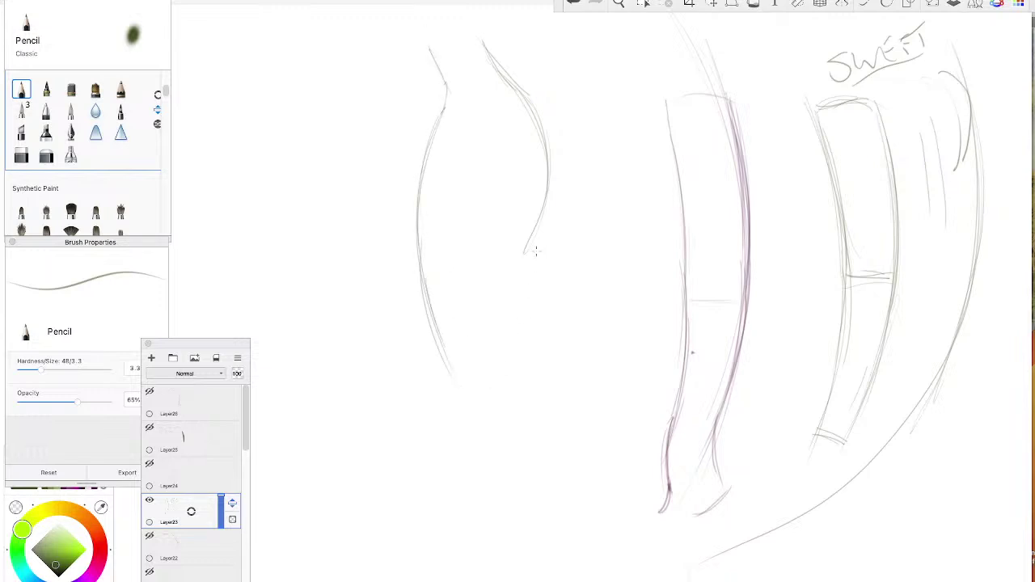
# - Continue the torso downward with a pinched waist and angular hip on one side and a long leg line on the other
pyautogui.moveTo(540, 236)
pyautogui.mouseDown()
pyautogui.moveTo(533, 288)
pyautogui.moveTo(556, 350)
pyautogui.mouseUp()
pyautogui.moveTo(530, 280)
pyautogui.mouseDown()
pyautogui.moveTo(568, 371)
pyautogui.moveTo(561, 353)
pyautogui.moveTo(534, 423)
pyautogui.mouseUp()
pyautogui.moveTo(566, 359)
pyautogui.mouseDown()
pyautogui.moveTo(500, 448)
pyautogui.moveTo(521, 437)
pyautogui.mouseUp()
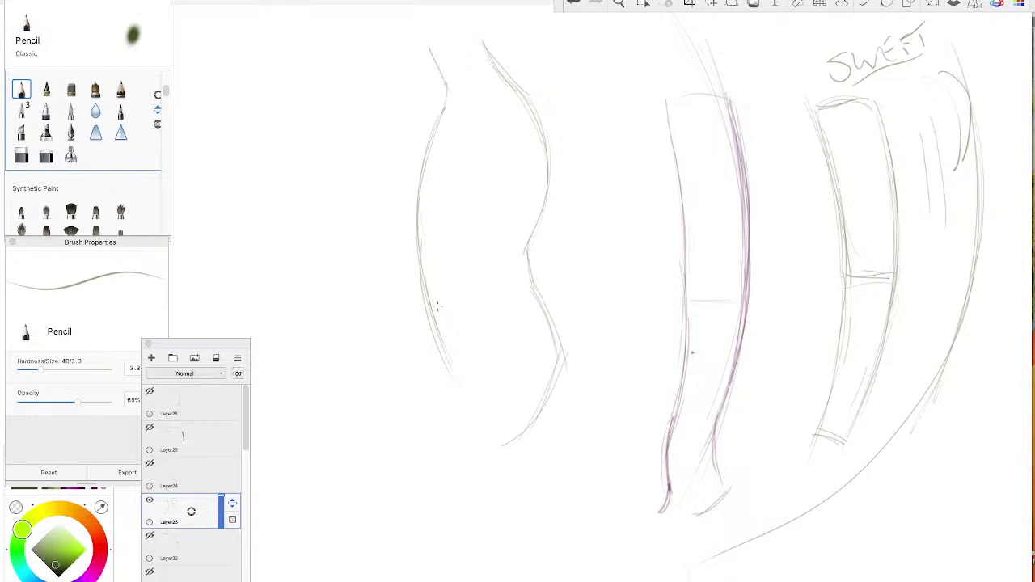
pyautogui.moveTo(438, 306)
pyautogui.mouseDown()
pyautogui.moveTo(442, 418)
pyautogui.moveTo(443, 363)
pyautogui.moveTo(440, 462)
pyautogui.mouseUp()
pyautogui.moveTo(449, 343)
pyautogui.mouseDown()
pyautogui.moveTo(435, 496)
pyautogui.moveTo(458, 566)
pyautogui.mouseUp()
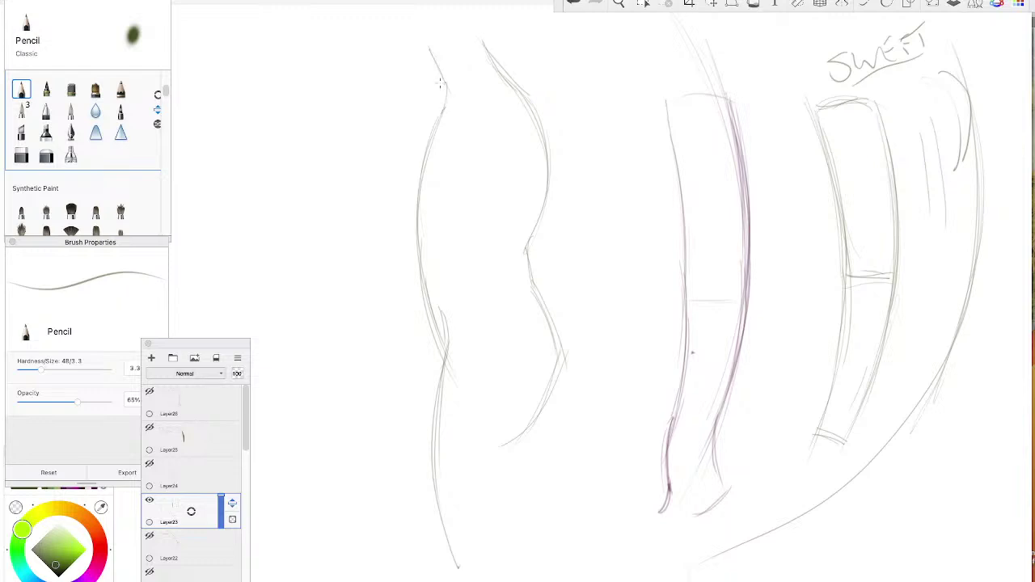
# - Draw a guide curve outside the torso's left side and sketch rounded rib cage and pelvis forms inside the torso
pyautogui.moveTo(436, 83)
pyautogui.mouseDown()
pyautogui.moveTo(444, 111)
pyautogui.moveTo(425, 148)
pyautogui.mouseUp()
pyautogui.moveTo(407, 92); pyautogui.dragTo(401, 402)
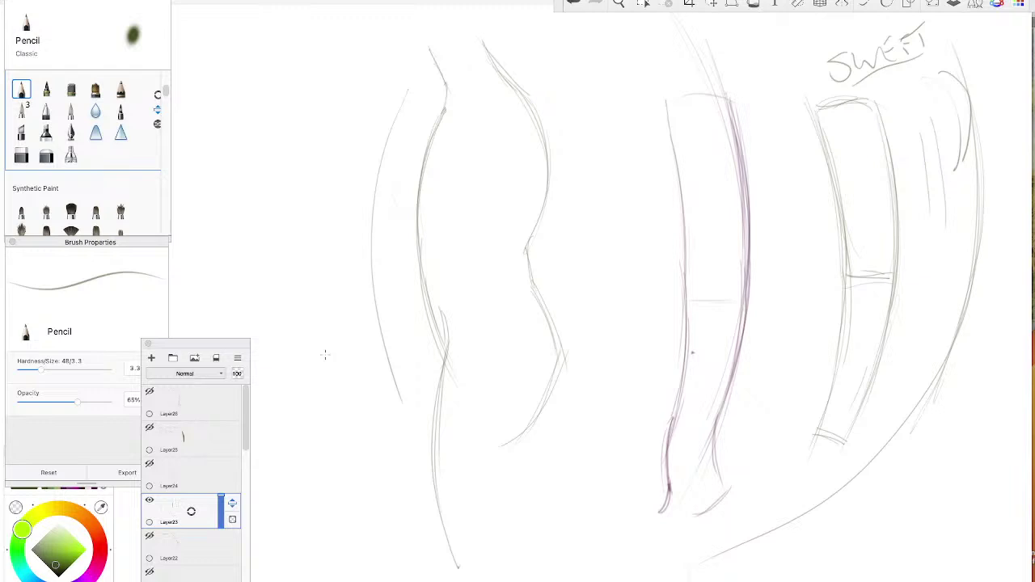
pyautogui.moveTo(420, 212)
pyautogui.mouseDown()
pyautogui.moveTo(447, 262)
pyautogui.moveTo(460, 262)
pyautogui.mouseUp()
pyautogui.moveTo(422, 186)
pyautogui.mouseDown()
pyautogui.moveTo(503, 276)
pyautogui.moveTo(424, 177)
pyautogui.moveTo(490, 280)
pyautogui.moveTo(427, 189)
pyautogui.moveTo(476, 269)
pyautogui.mouseUp()
pyautogui.moveTo(430, 229)
pyautogui.mouseDown()
pyautogui.moveTo(488, 273)
pyautogui.moveTo(531, 237)
pyautogui.mouseUp()
pyautogui.moveTo(525, 292)
pyautogui.mouseDown()
pyautogui.moveTo(466, 295)
pyautogui.moveTo(506, 291)
pyautogui.moveTo(460, 331)
pyautogui.mouseUp()
pyautogui.moveTo(421, 271); pyautogui.dragTo(429, 294)
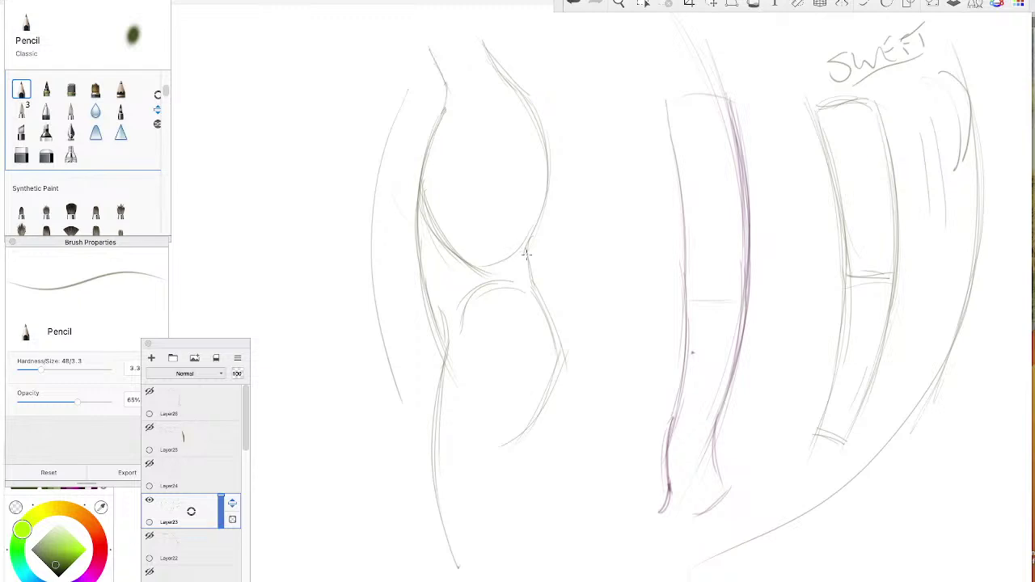
# - Draw a wavy guide curve echoing the torso's right side and darken the waist and hip contour
pyautogui.moveTo(527, 246); pyautogui.dragTo(534, 283)
pyautogui.moveTo(593, 133)
pyautogui.mouseDown()
pyautogui.moveTo(579, 238)
pyautogui.moveTo(603, 353)
pyautogui.moveTo(616, 469)
pyautogui.mouseUp()
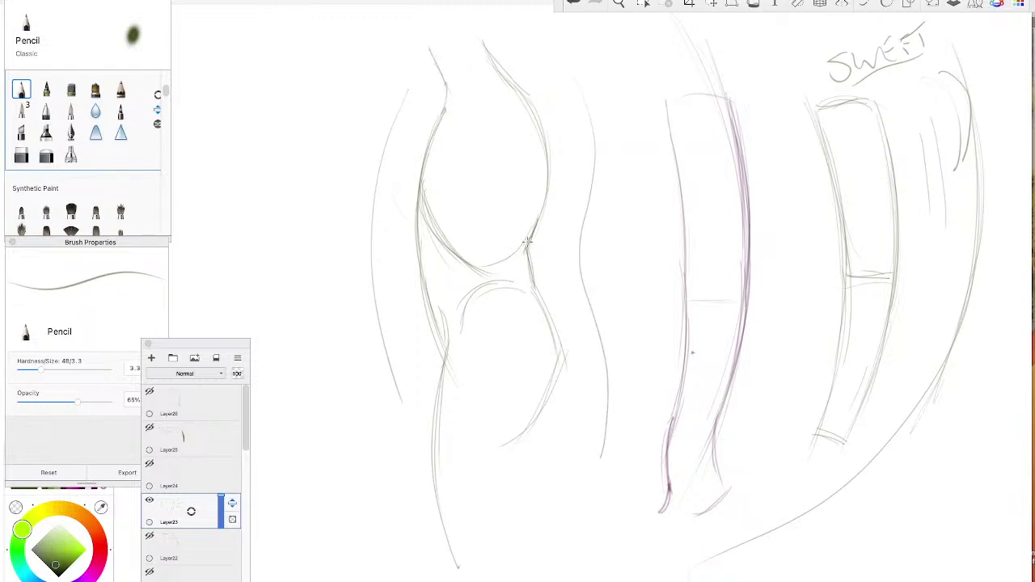
pyautogui.moveTo(528, 245); pyautogui.dragTo(536, 296)
pyautogui.moveTo(555, 329); pyautogui.dragTo(553, 390)
# - Darken the torso's upper left contour and the guide curve beside it with repeated strokes
pyautogui.moveTo(430, 136)
pyautogui.mouseDown()
pyautogui.moveTo(414, 218)
pyautogui.moveTo(414, 199)
pyautogui.mouseUp()
pyautogui.moveTo(396, 102); pyautogui.dragTo(369, 194)
pyautogui.moveTo(403, 81); pyautogui.dragTo(364, 212)
pyautogui.moveTo(399, 102)
pyautogui.mouseDown()
pyautogui.moveTo(365, 228)
pyautogui.moveTo(372, 272)
pyautogui.mouseUp()
pyautogui.moveTo(373, 186); pyautogui.dragTo(378, 328)
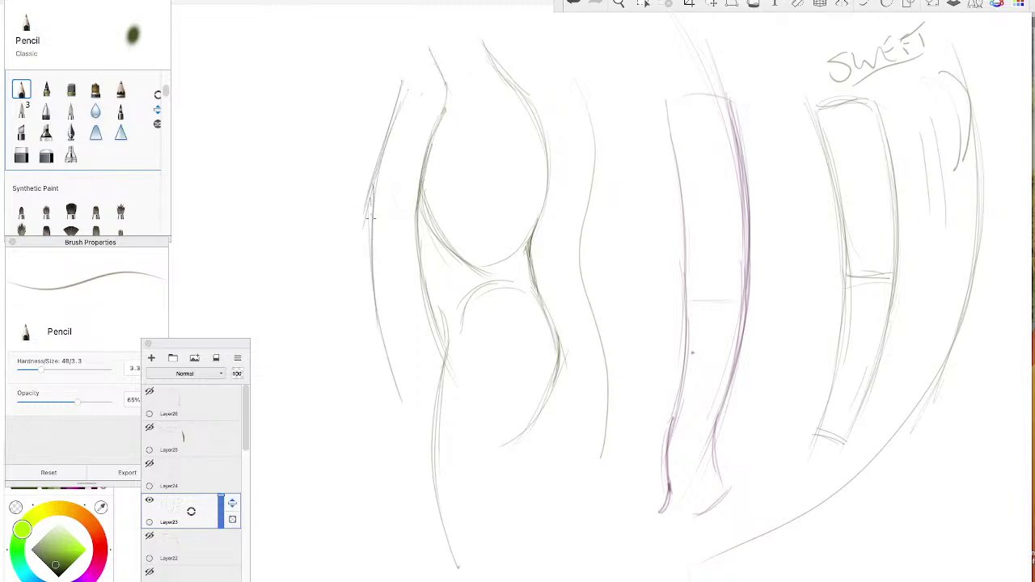
pyautogui.moveTo(372, 215); pyautogui.dragTo(377, 335)
pyautogui.moveTo(373, 288); pyautogui.dragTo(411, 409)
# - Circle two points on the left guide curve and re-stroke the curve through them to emphasize its changes of direction
pyautogui.moveTo(372, 321)
pyautogui.mouseDown()
pyautogui.moveTo(409, 407)
pyautogui.moveTo(376, 336)
pyautogui.mouseUp()
pyautogui.moveTo(366, 184); pyautogui.dragTo(364, 187)
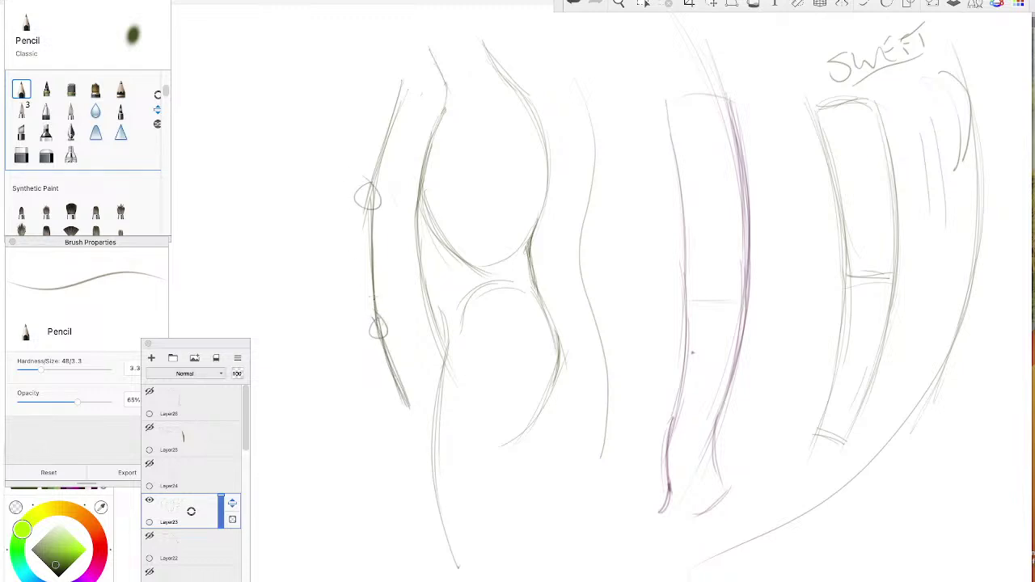
pyautogui.moveTo(376, 323); pyautogui.dragTo(381, 361)
pyautogui.moveTo(354, 285); pyautogui.dragTo(382, 340)
pyautogui.moveTo(401, 102)
pyautogui.mouseDown()
pyautogui.moveTo(387, 140)
pyautogui.moveTo(377, 365)
pyautogui.mouseUp()
pyautogui.moveTo(431, 144); pyautogui.dragTo(421, 236)
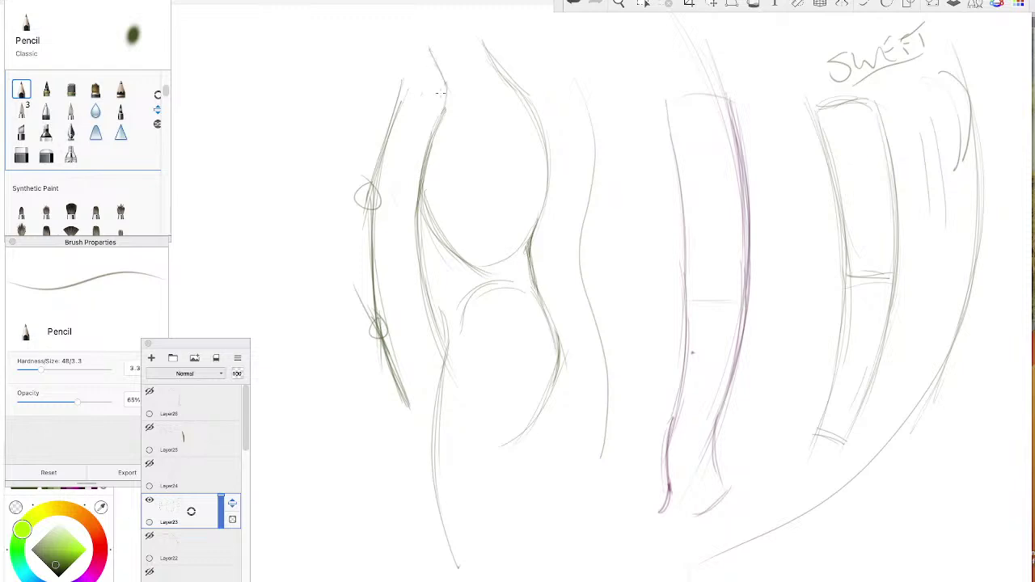
# - Redraw the torso's upper left contour as a sharp angle at the neck and add a short shoulder line across the chest
pyautogui.moveTo(428, 50)
pyautogui.mouseDown()
pyautogui.moveTo(445, 117)
pyautogui.moveTo(444, 90)
pyautogui.mouseUp()
pyautogui.hotkey('ctrl', 'z')
pyautogui.hotkey('ctrl', 'z')
pyautogui.moveTo(436, 82)
pyautogui.mouseDown()
pyautogui.moveTo(450, 102)
pyautogui.moveTo(429, 151)
pyautogui.mouseUp()
pyautogui.moveTo(446, 109)
pyautogui.mouseDown()
pyautogui.moveTo(428, 160)
pyautogui.moveTo(407, 49)
pyautogui.mouseUp()
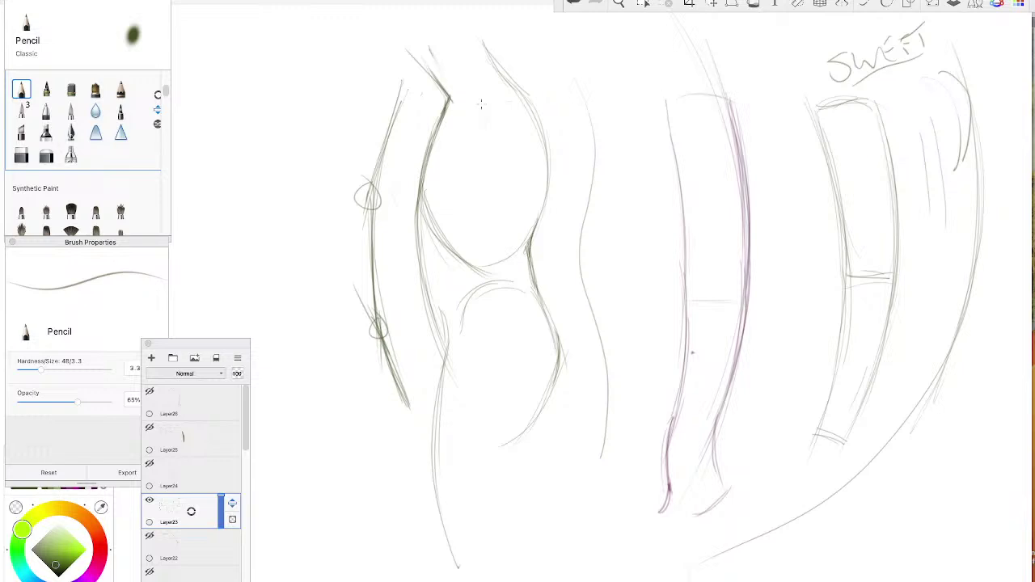
pyautogui.moveTo(518, 101); pyautogui.dragTo(476, 94)
pyautogui.moveTo(527, 129); pyautogui.dragTo(515, 275)
pyautogui.moveTo(477, 105); pyautogui.dragTo(476, 225)
pyautogui.moveTo(475, 142); pyautogui.dragTo(474, 293)
pyautogui.moveTo(477, 186); pyautogui.dragTo(475, 291)
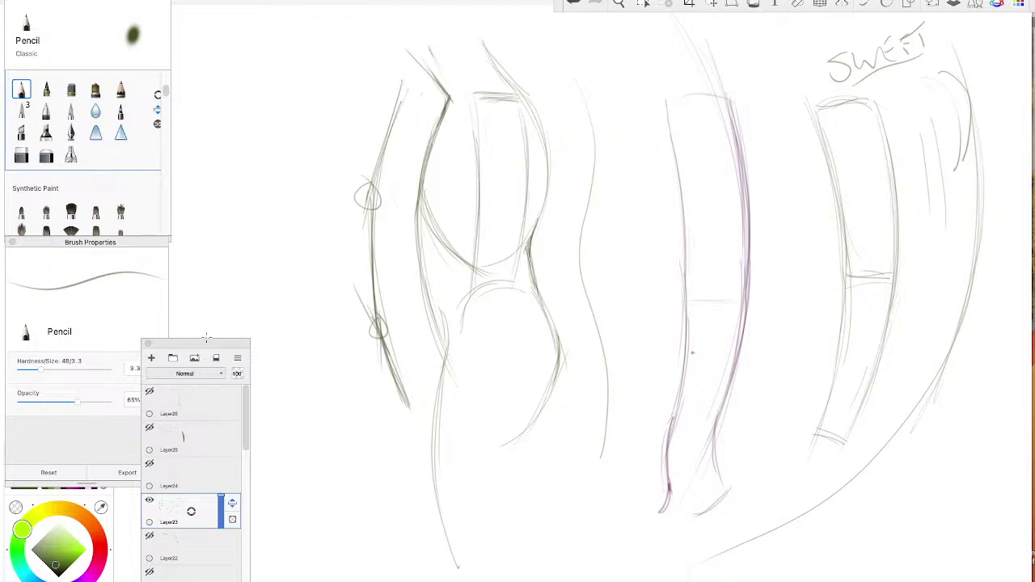
pyautogui.hotkey('ctrl', 'z')
pyautogui.hotkey('ctrl', 'z')
pyautogui.hotkey('ctrl', 'z')
pyautogui.hotkey('ctrl', 'z')
pyautogui.hotkey('ctrl', 'z')
pyautogui.hotkey('ctrl', 'z')
pyautogui.hotkey('ctrl', 'z')
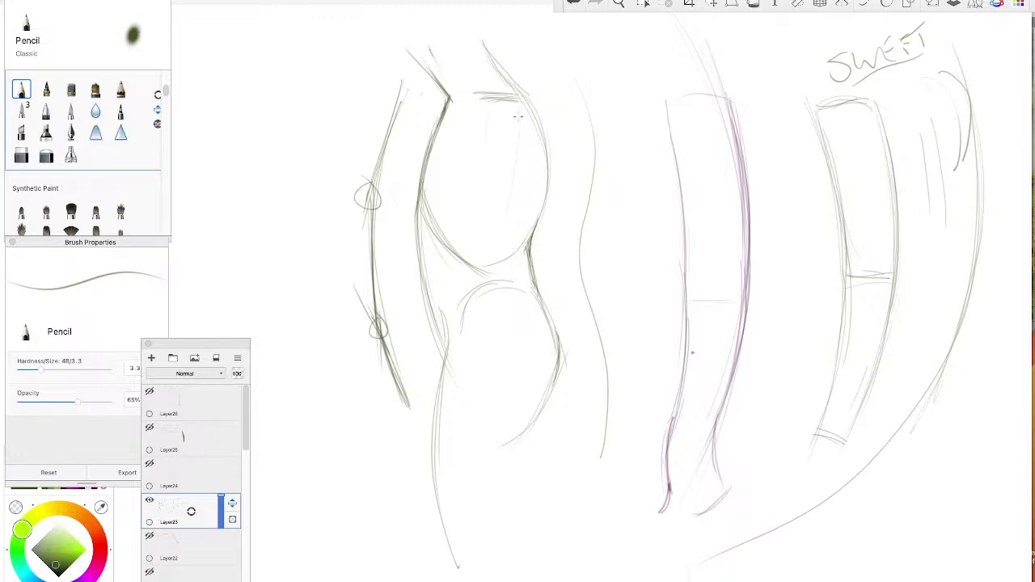
# - Sketch an upper arm inside the torso as two curved sides swinging down from the shoulder toward the back
pyautogui.moveTo(523, 106); pyautogui.dragTo(491, 244)
pyautogui.moveTo(508, 194); pyautogui.dragTo(481, 263)
pyautogui.moveTo(475, 107); pyautogui.dragTo(444, 241)
pyautogui.moveTo(474, 134); pyautogui.dragTo(442, 244)
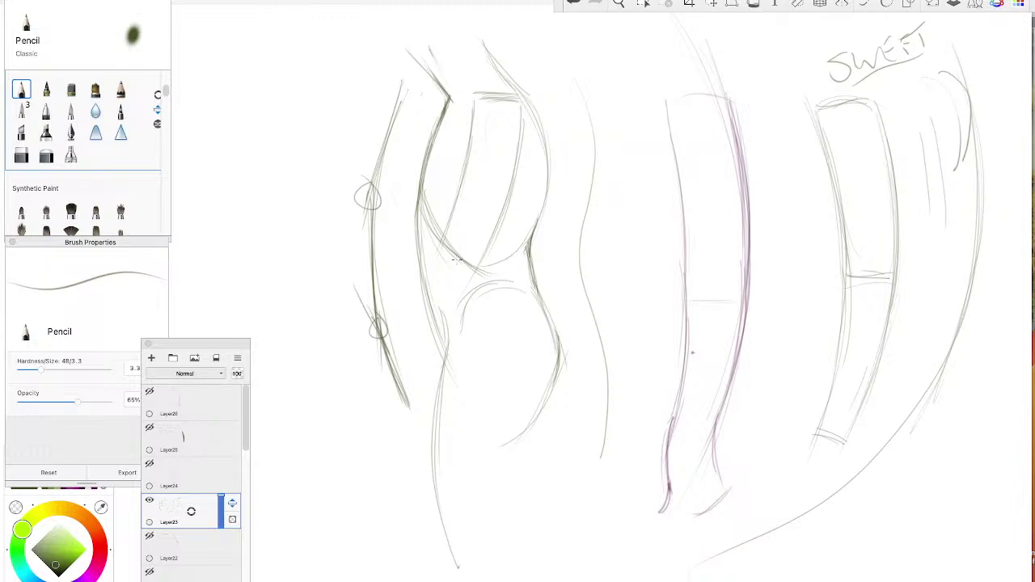
# - Start a front-view torso beside the side view with two sloping neck lines and squared outer shoulders
pyautogui.moveTo(288, 49); pyautogui.dragTo(339, 83)
pyautogui.moveTo(298, 54)
pyautogui.mouseDown()
pyautogui.moveTo(341, 85)
pyautogui.moveTo(345, 149)
pyautogui.mouseUp()
pyautogui.moveTo(247, 53)
pyautogui.mouseDown()
pyautogui.moveTo(233, 78)
pyautogui.moveTo(212, 81)
pyautogui.mouseUp()
pyautogui.moveTo(235, 73)
pyautogui.mouseDown()
pyautogui.moveTo(194, 85)
pyautogui.moveTo(203, 152)
pyautogui.mouseUp()
pyautogui.moveTo(200, 87); pyautogui.dragTo(207, 160)
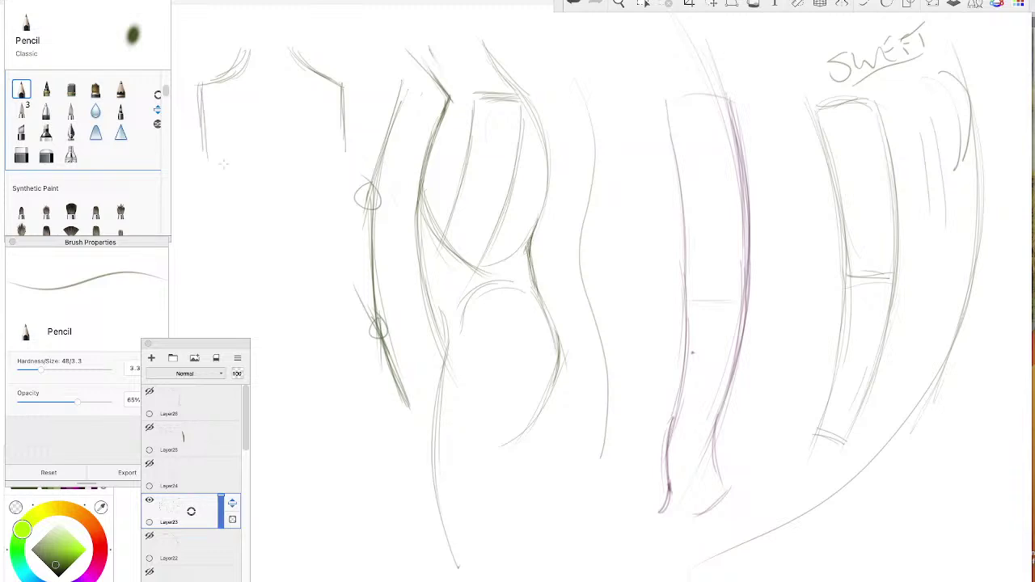
# - Add the armpit lines and lengthen the outer arm contours on both sides of the front-view torso
pyautogui.moveTo(344, 118); pyautogui.dragTo(348, 176)
pyautogui.moveTo(325, 103); pyautogui.dragTo(311, 179)
pyautogui.moveTo(317, 139); pyautogui.dragTo(314, 194)
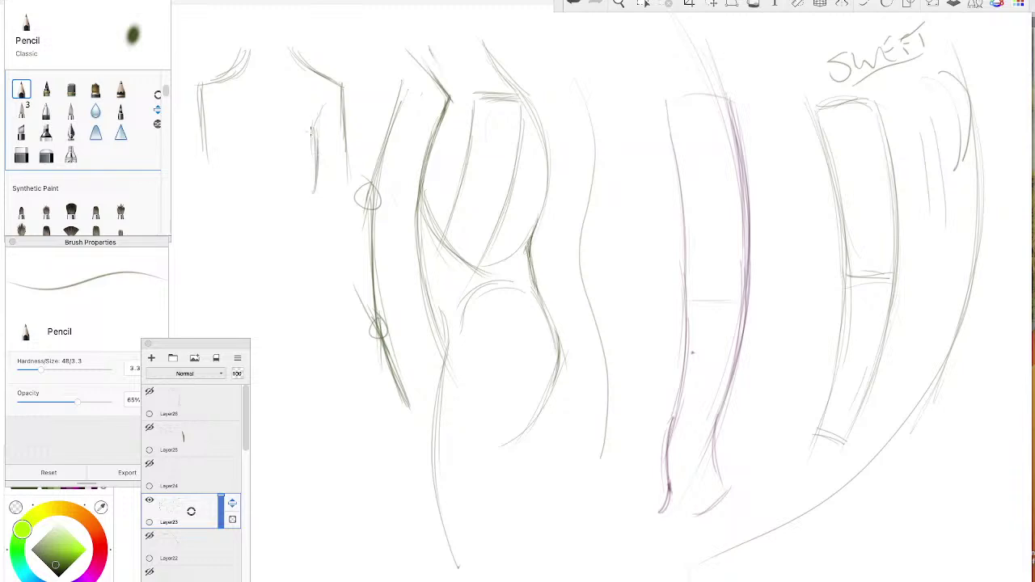
pyautogui.moveTo(218, 114)
pyautogui.mouseDown()
pyautogui.moveTo(229, 144)
pyautogui.moveTo(220, 159)
pyautogui.mouseUp()
pyautogui.moveTo(199, 90)
pyautogui.mouseDown()
pyautogui.moveTo(176, 190)
pyautogui.moveTo(191, 149)
pyautogui.moveTo(212, 173)
pyautogui.mouseUp()
pyautogui.moveTo(227, 129)
pyautogui.mouseDown()
pyautogui.moveTo(209, 192)
pyautogui.moveTo(229, 127)
pyautogui.mouseUp()
pyautogui.moveTo(319, 119)
pyautogui.mouseDown()
pyautogui.moveTo(316, 168)
pyautogui.moveTo(347, 178)
pyautogui.moveTo(357, 226)
pyautogui.mouseUp()
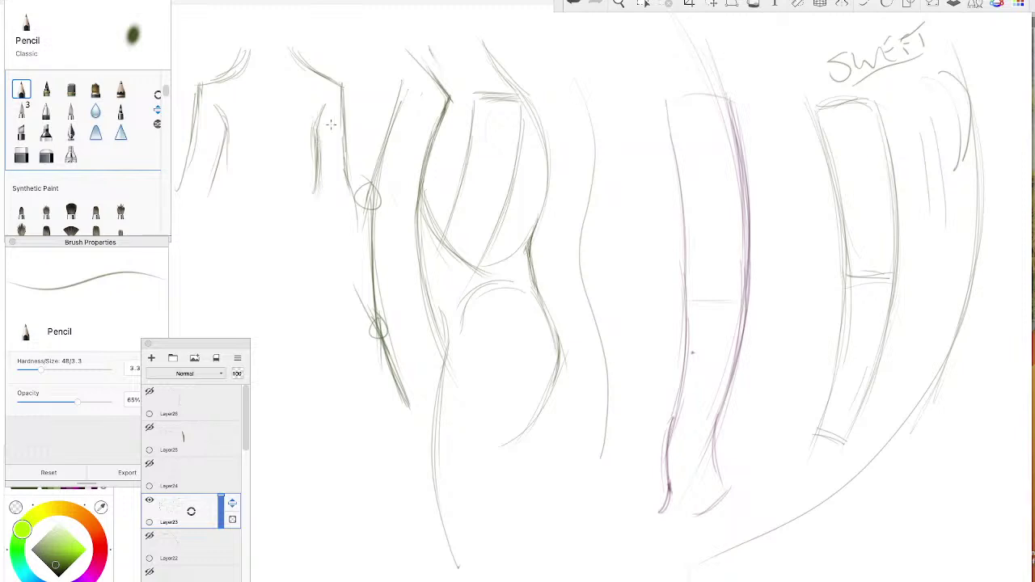
# - Draw a curved chest line with cross-contours on the arms and a straight shoulder line across the front-view torso
pyautogui.moveTo(318, 137)
pyautogui.mouseDown()
pyautogui.moveTo(341, 146)
pyautogui.moveTo(300, 129)
pyautogui.moveTo(205, 144)
pyautogui.moveTo(228, 127)
pyautogui.moveTo(210, 188)
pyautogui.mouseUp()
pyautogui.moveTo(192, 141); pyautogui.dragTo(219, 147)
pyautogui.moveTo(227, 140); pyautogui.dragTo(218, 178)
pyautogui.moveTo(283, 82); pyautogui.dragTo(200, 85)
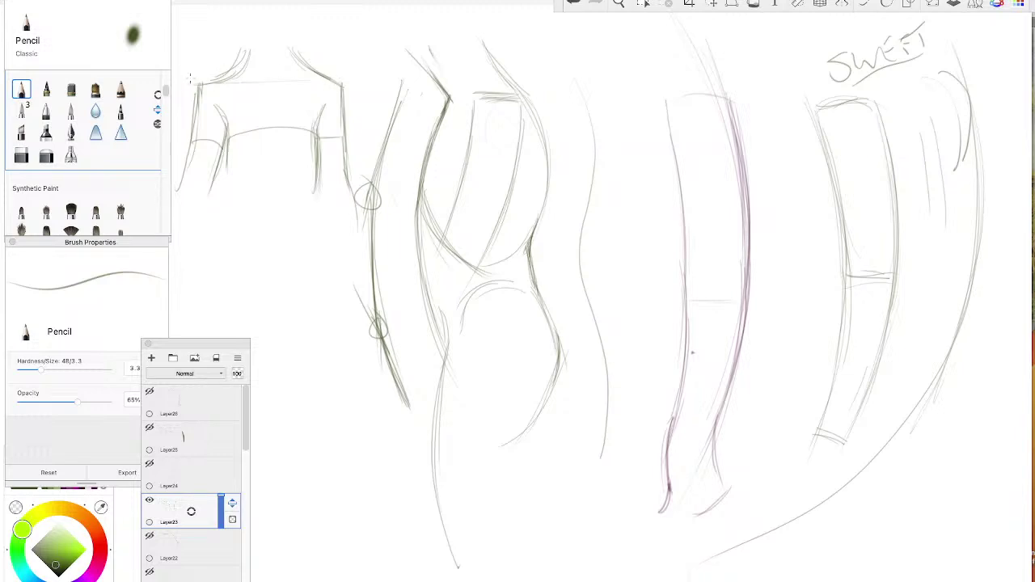
pyautogui.moveTo(343, 82)
pyautogui.mouseDown()
pyautogui.moveTo(197, 81)
pyautogui.moveTo(337, 80)
pyautogui.mouseUp()
pyautogui.moveTo(187, 83); pyautogui.dragTo(352, 83)
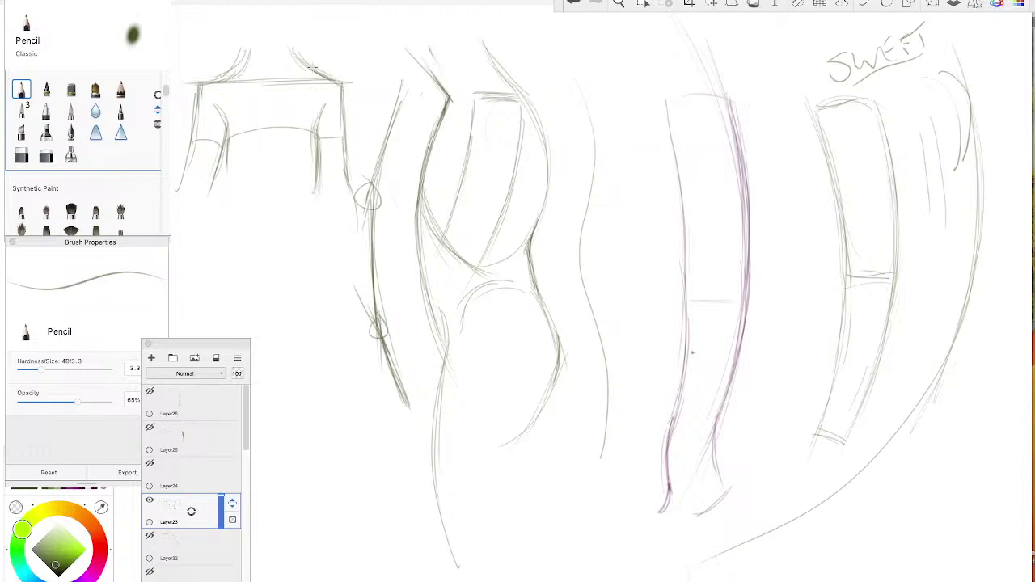
pyautogui.moveTo(327, 82)
pyautogui.mouseDown()
pyautogui.moveTo(364, 82)
pyautogui.moveTo(530, 165)
pyautogui.mouseUp()
pyautogui.moveTo(358, 76); pyautogui.dragTo(506, 147)
pyautogui.moveTo(323, 73)
pyautogui.mouseDown()
pyautogui.moveTo(526, 153)
pyautogui.moveTo(377, 89)
pyautogui.moveTo(385, 126)
pyautogui.moveTo(446, 160)
pyautogui.mouseUp()
pyautogui.moveTo(350, 113); pyautogui.dragTo(448, 165)
pyautogui.moveTo(362, 83); pyautogui.dragTo(383, 93)
pyautogui.moveTo(321, 76); pyautogui.dragTo(179, 78)
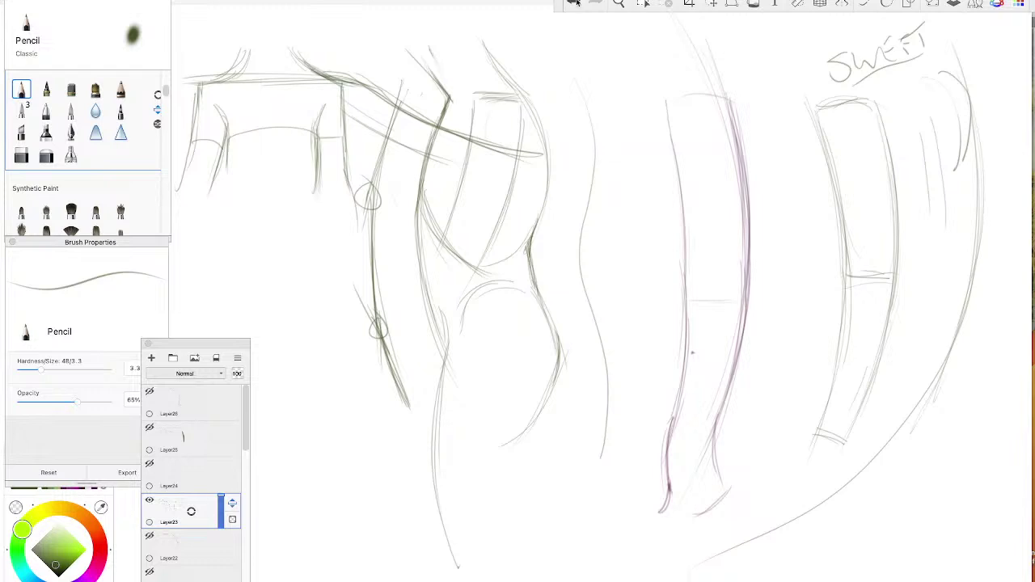
pyautogui.click(571, 3)
pyautogui.click(571, 2)
pyautogui.click(571, 3)
pyautogui.click(572, 3)
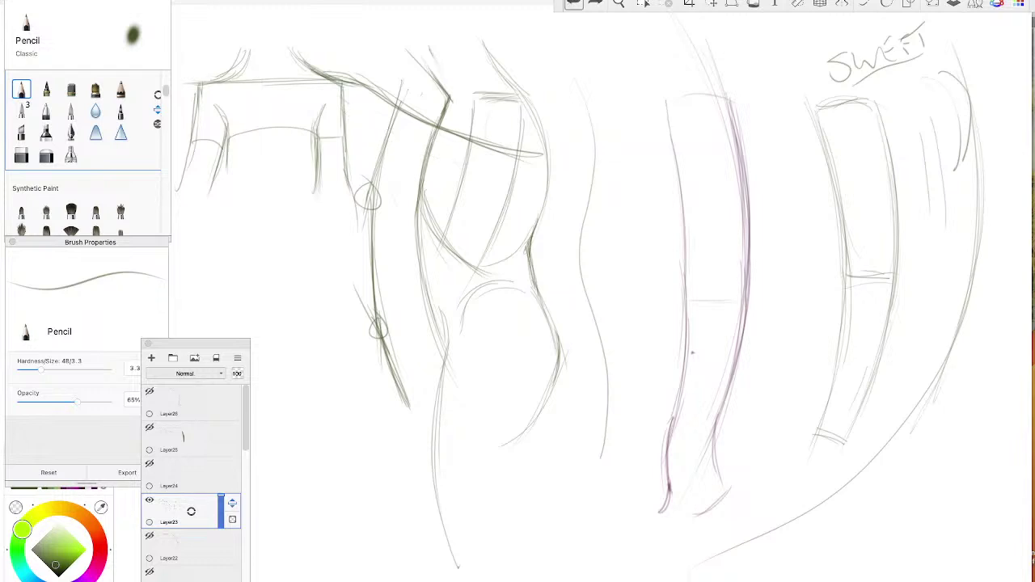
pyautogui.click(572, 2)
pyautogui.click(572, 2)
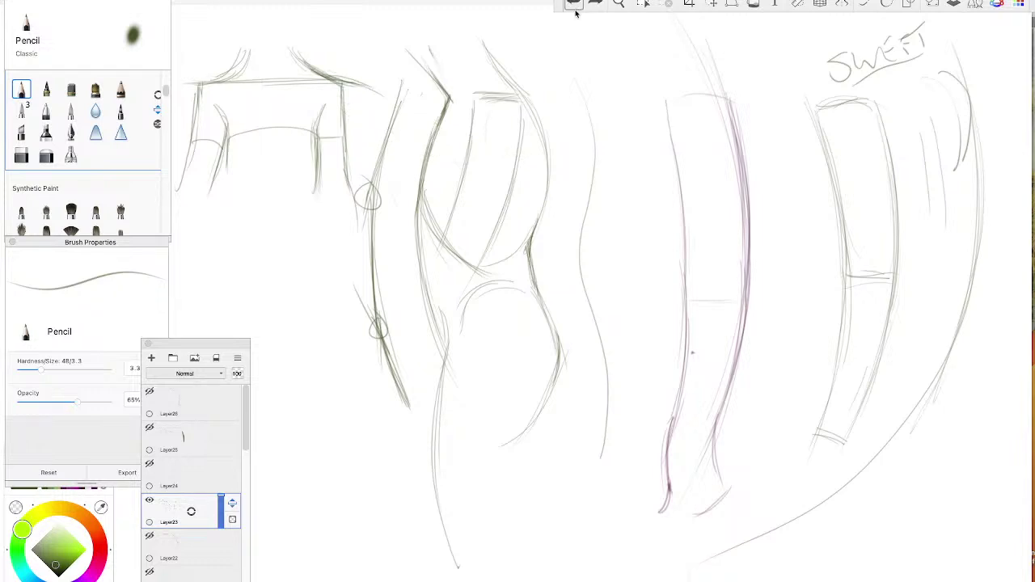
pyautogui.click(572, 2)
pyautogui.click(571, 2)
pyautogui.click(571, 2)
pyautogui.click(572, 2)
pyautogui.click(571, 2)
# - Re-stroke the front-view torso's neck slopes and sketch shoulder, armpit and chest marks around the top of the original limb
pyautogui.moveTo(291, 55)
pyautogui.mouseDown()
pyautogui.moveTo(325, 84)
pyautogui.moveTo(236, 80)
pyautogui.moveTo(321, 82)
pyautogui.mouseUp()
pyautogui.moveTo(241, 71)
pyautogui.mouseDown()
pyautogui.moveTo(205, 84)
pyautogui.moveTo(342, 81)
pyautogui.moveTo(244, 81)
pyautogui.mouseUp()
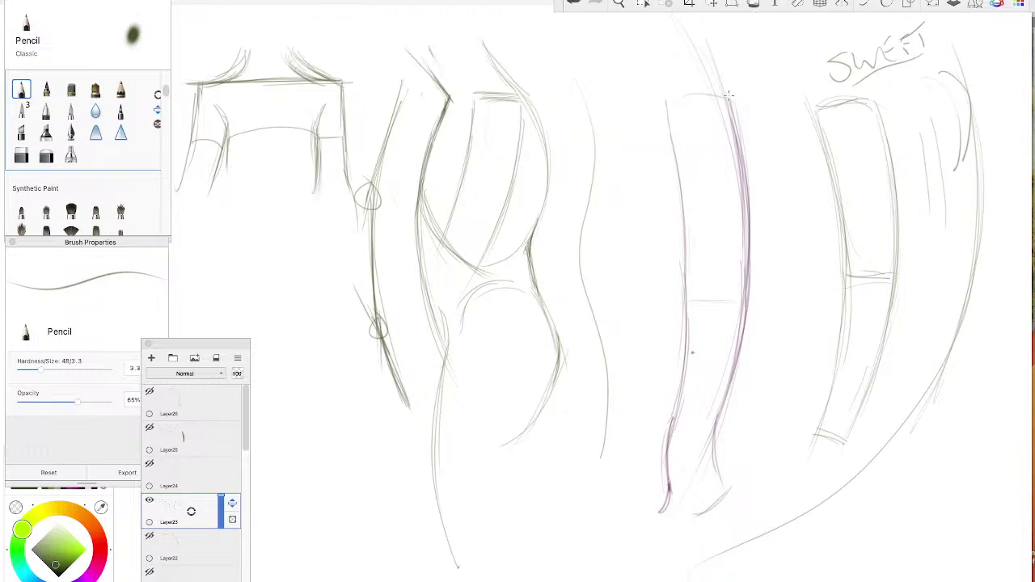
pyautogui.moveTo(705, 92)
pyautogui.mouseDown()
pyautogui.moveTo(602, 79)
pyautogui.moveTo(645, 60)
pyautogui.moveTo(636, 45)
pyautogui.moveTo(650, 63)
pyautogui.mouseUp()
pyautogui.moveTo(694, 84); pyautogui.dragTo(634, 65)
pyautogui.moveTo(697, 93); pyautogui.dragTo(599, 110)
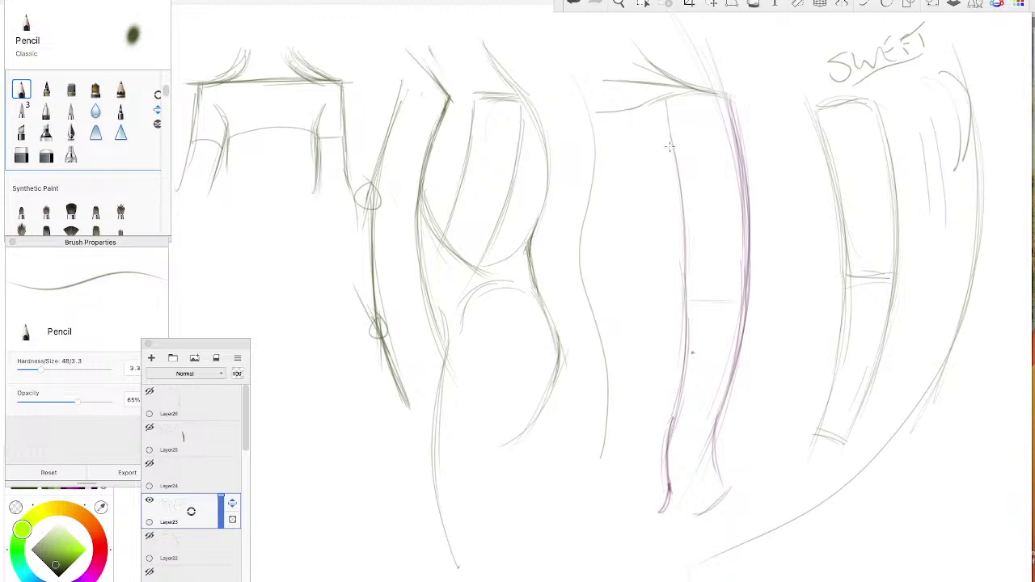
pyautogui.moveTo(670, 136)
pyautogui.mouseDown()
pyautogui.moveTo(683, 173)
pyautogui.moveTo(679, 162)
pyautogui.moveTo(643, 188)
pyautogui.mouseUp()
pyautogui.moveTo(632, 28)
pyautogui.mouseDown()
pyautogui.moveTo(662, 58)
pyautogui.moveTo(743, 93)
pyautogui.moveTo(761, 186)
pyautogui.mouseUp()
pyautogui.moveTo(273, 81)
pyautogui.mouseDown()
pyautogui.moveTo(597, 63)
pyautogui.moveTo(584, 72)
pyautogui.mouseUp()
pyautogui.click(574, 5)
pyautogui.click(574, 5)
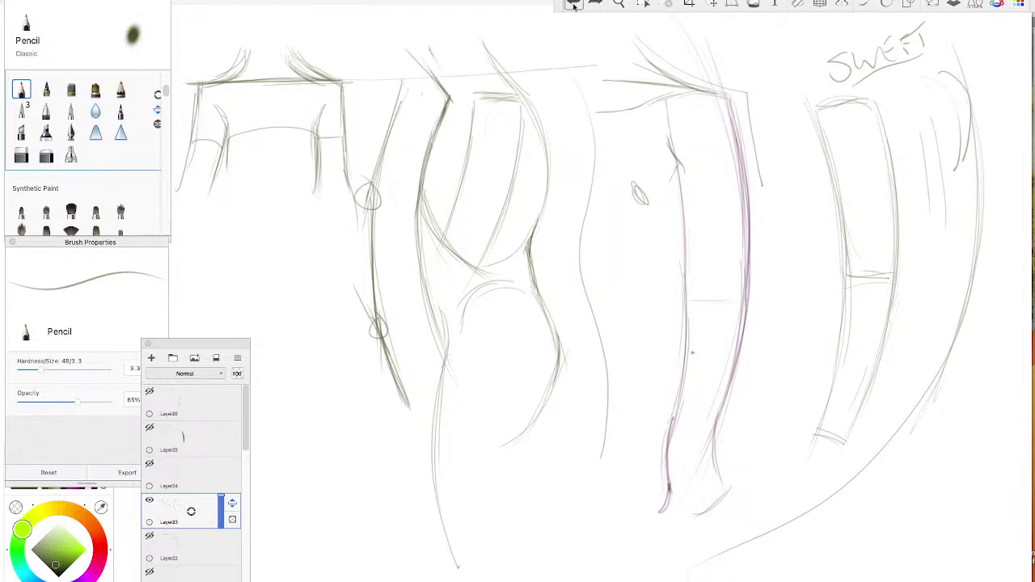
pyautogui.click(574, 5)
pyautogui.moveTo(487, 98)
pyautogui.mouseDown()
pyautogui.moveTo(512, 95)
pyautogui.moveTo(457, 101)
pyautogui.moveTo(436, 126)
pyautogui.mouseUp()
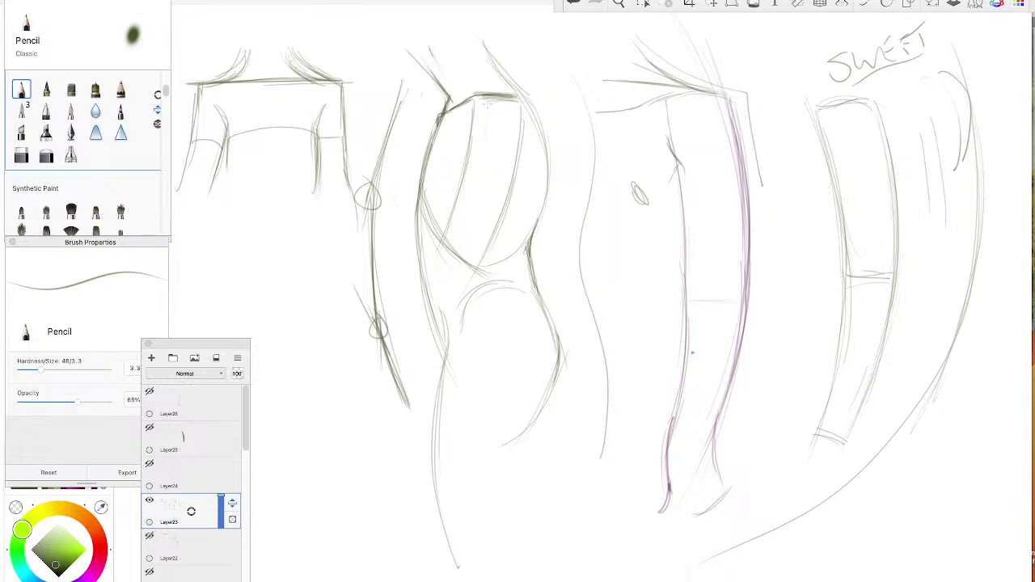
pyautogui.click(572, 3)
pyautogui.click(572, 4)
pyautogui.click(573, 4)
pyautogui.click(572, 3)
pyautogui.click(571, 3)
pyautogui.click(572, 3)
pyautogui.click(572, 4)
pyautogui.click(571, 3)
pyautogui.click(572, 3)
# - Square off the side-view torso's shoulder with darker strokes and strengthen the upper arm's left edge
pyautogui.moveTo(511, 93)
pyautogui.mouseDown()
pyautogui.moveTo(537, 107)
pyautogui.moveTo(547, 154)
pyautogui.mouseUp()
pyautogui.moveTo(534, 113); pyautogui.dragTo(547, 167)
pyautogui.moveTo(508, 93); pyautogui.dragTo(539, 103)
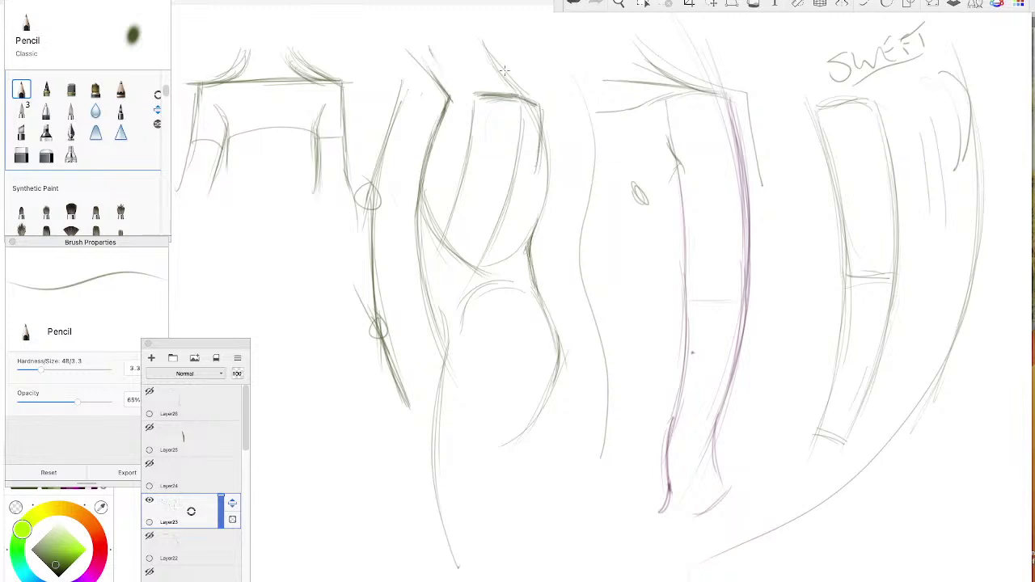
pyautogui.moveTo(503, 71); pyautogui.dragTo(530, 104)
pyautogui.moveTo(537, 128); pyautogui.dragTo(544, 166)
pyautogui.moveTo(478, 93); pyautogui.dragTo(446, 241)
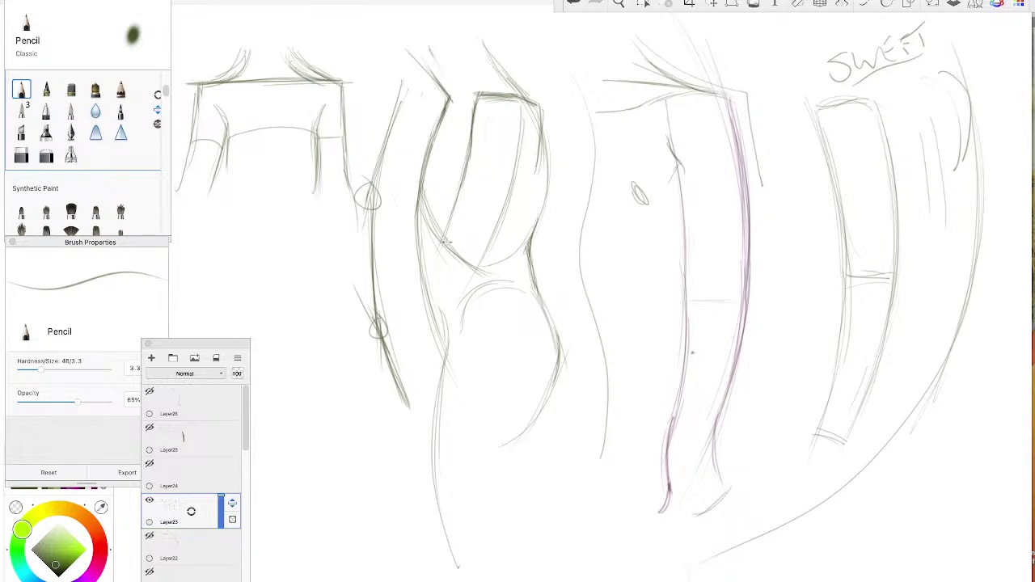
# - Undo the darker strokes that squared off the side-view torso's shoulder and strengthened its upper arm edge
pyautogui.click(573, 3)
pyautogui.click(573, 4)
pyautogui.click(574, 3)
pyautogui.click(574, 3)
pyautogui.click(573, 3)
pyautogui.click(573, 3)
pyautogui.click(572, 4)
pyautogui.click(571, 4)
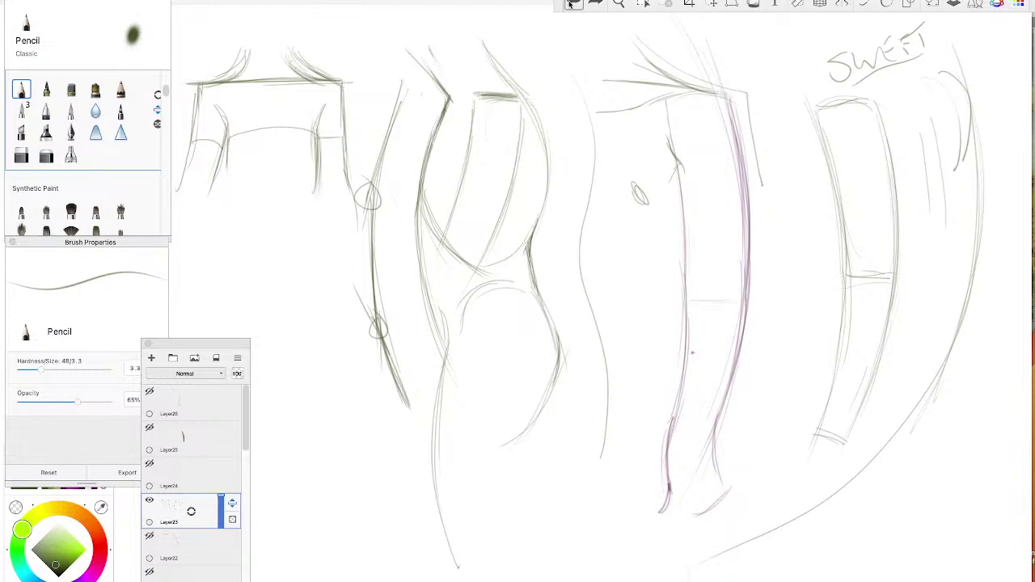
pyautogui.click(572, 3)
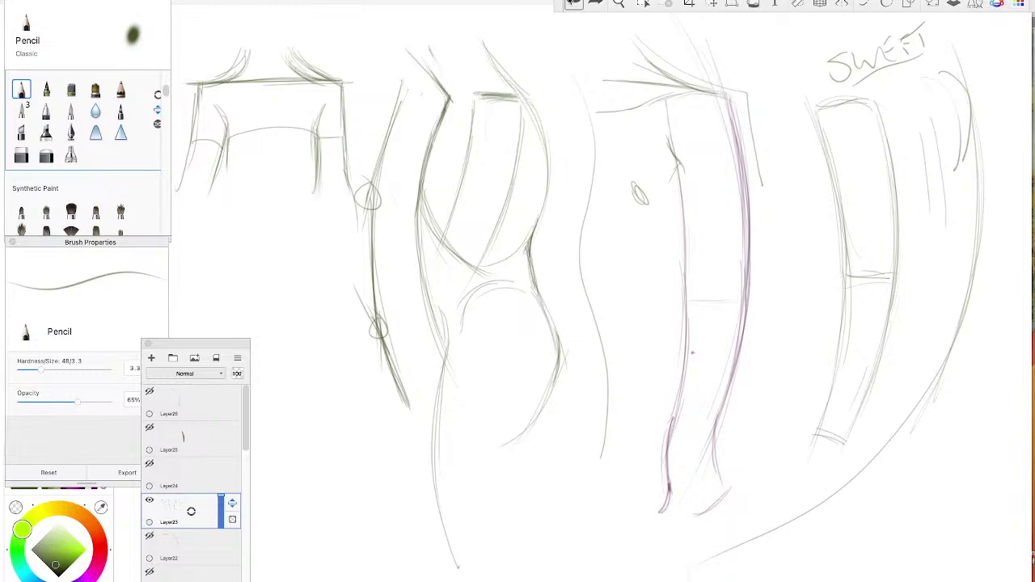
# - Draw the side-view torso's squared shoulder corner and the slope connecting it to the neck on two separate new layers
pyautogui.click(151, 358)
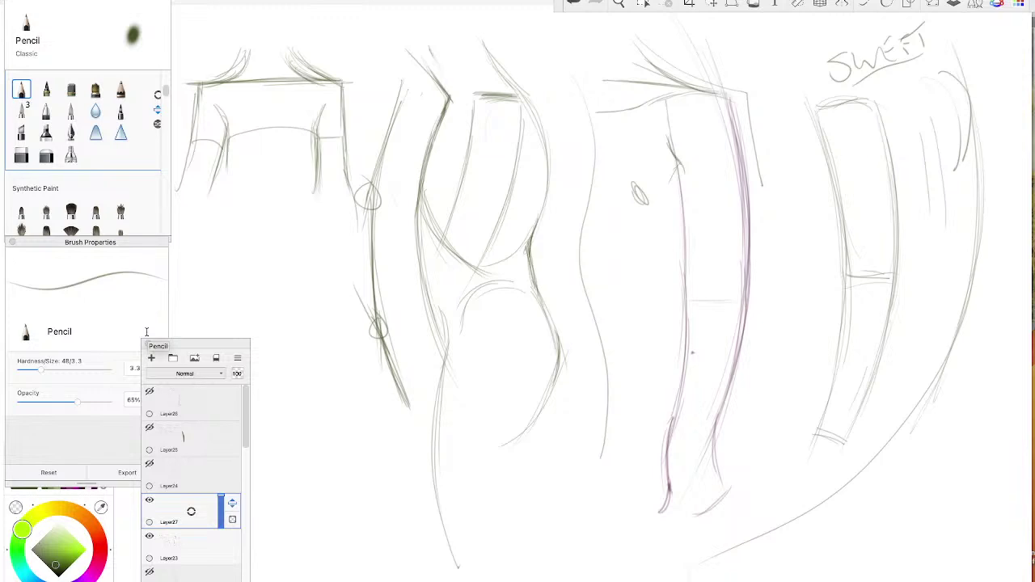
pyautogui.moveTo(518, 94)
pyautogui.mouseDown()
pyautogui.moveTo(532, 163)
pyautogui.moveTo(542, 107)
pyautogui.moveTo(534, 162)
pyautogui.moveTo(536, 102)
pyautogui.moveTo(476, 94)
pyautogui.mouseUp()
pyautogui.click(151, 358)
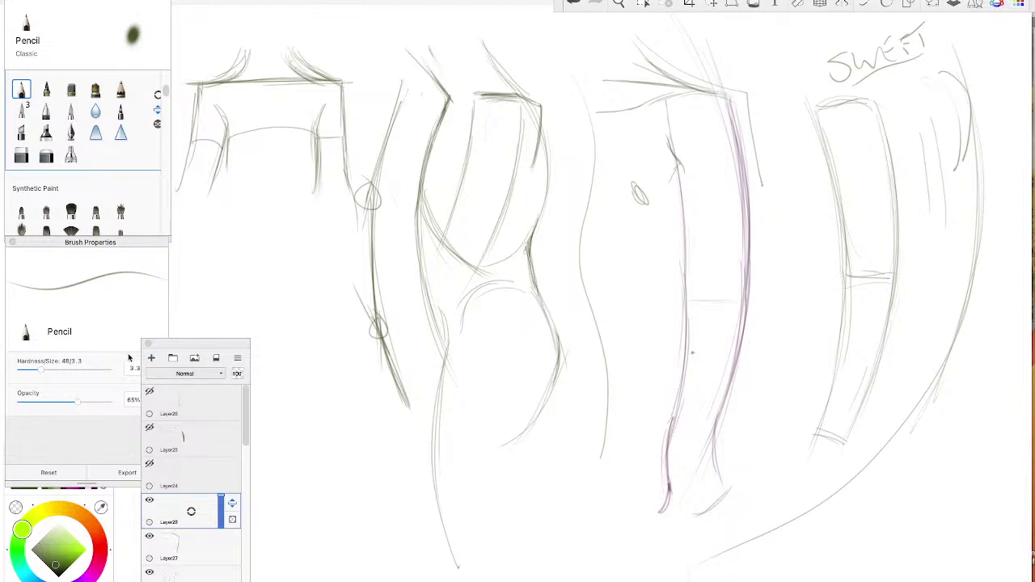
pyautogui.moveTo(476, 93)
pyautogui.mouseDown()
pyautogui.moveTo(439, 119)
pyautogui.moveTo(488, 93)
pyautogui.moveTo(442, 113)
pyautogui.moveTo(465, 127)
pyautogui.moveTo(438, 121)
pyautogui.mouseUp()
# - Toggle the shoulder corner and neck slope layers to compare them, leaving both hidden
pyautogui.click(149, 500)
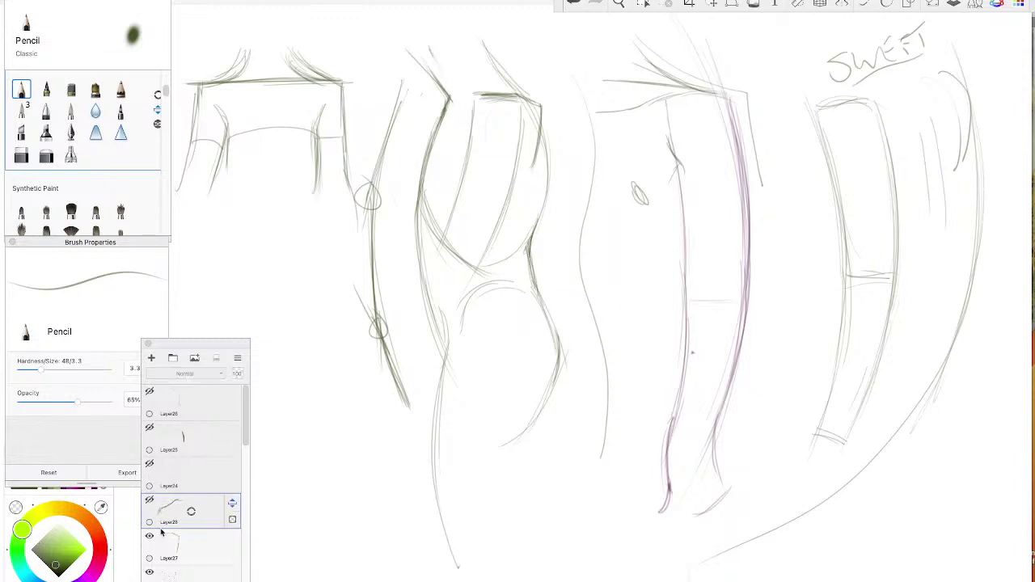
pyautogui.click(150, 501)
pyautogui.click(149, 536)
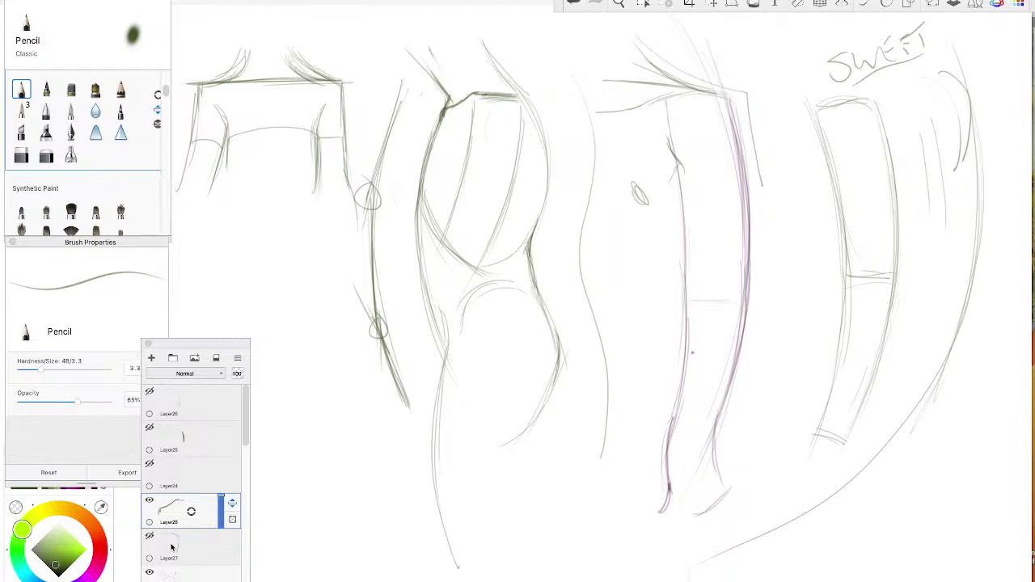
pyautogui.click(150, 500)
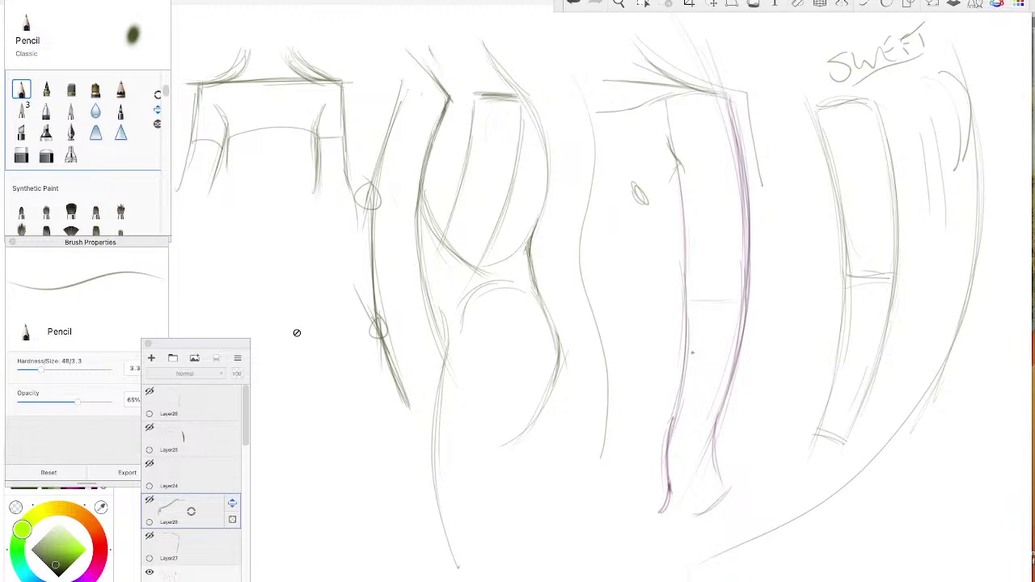
# - On the base sketch layer, draw two concentric circles below the front-view torso and add cross-contours inside the inner one
pyautogui.click(194, 571)
pyautogui.moveTo(329, 422)
pyautogui.mouseDown()
pyautogui.moveTo(296, 433)
pyautogui.moveTo(348, 422)
pyautogui.mouseUp()
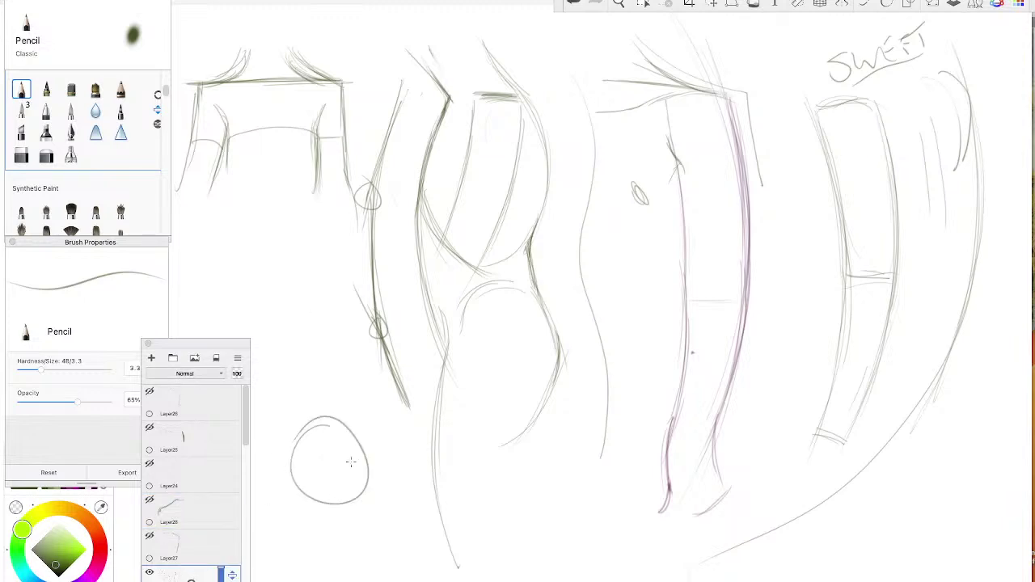
pyautogui.moveTo(343, 387)
pyautogui.mouseDown()
pyautogui.moveTo(267, 417)
pyautogui.moveTo(311, 369)
pyautogui.mouseUp()
pyautogui.moveTo(296, 451); pyautogui.dragTo(366, 480)
pyautogui.moveTo(338, 419); pyautogui.dragTo(329, 501)
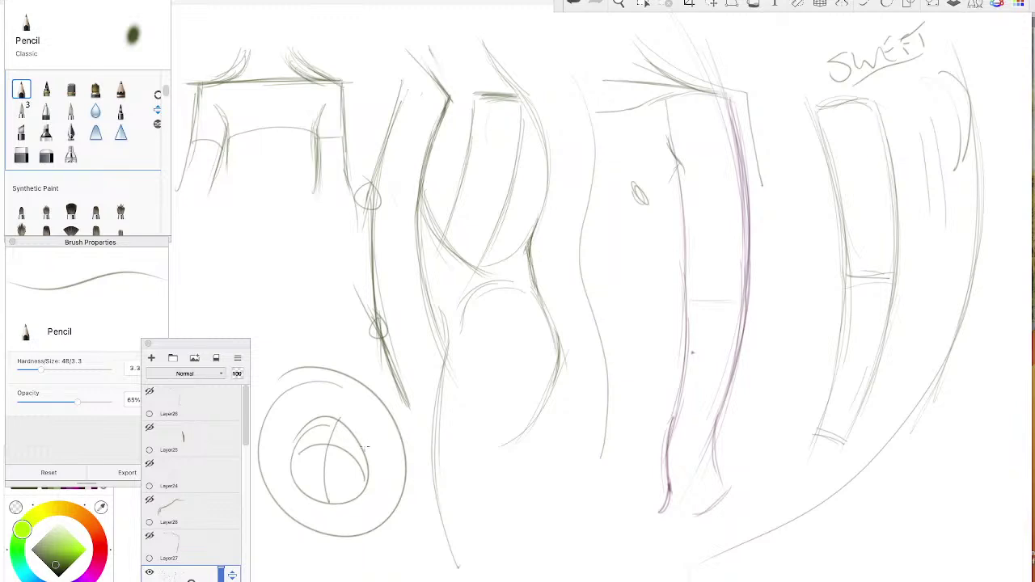
# - Extend the cross-contours through the ring between the circles, darken the inner arc and mark the upper transition with an arrow
pyautogui.moveTo(365, 448); pyautogui.dragTo(410, 476)
pyautogui.moveTo(299, 435); pyautogui.dragTo(259, 453)
pyautogui.moveTo(346, 372); pyautogui.dragTo(328, 415)
pyautogui.moveTo(323, 503); pyautogui.dragTo(318, 529)
pyautogui.moveTo(299, 458)
pyautogui.mouseDown()
pyautogui.moveTo(331, 449)
pyautogui.moveTo(388, 499)
pyautogui.mouseUp()
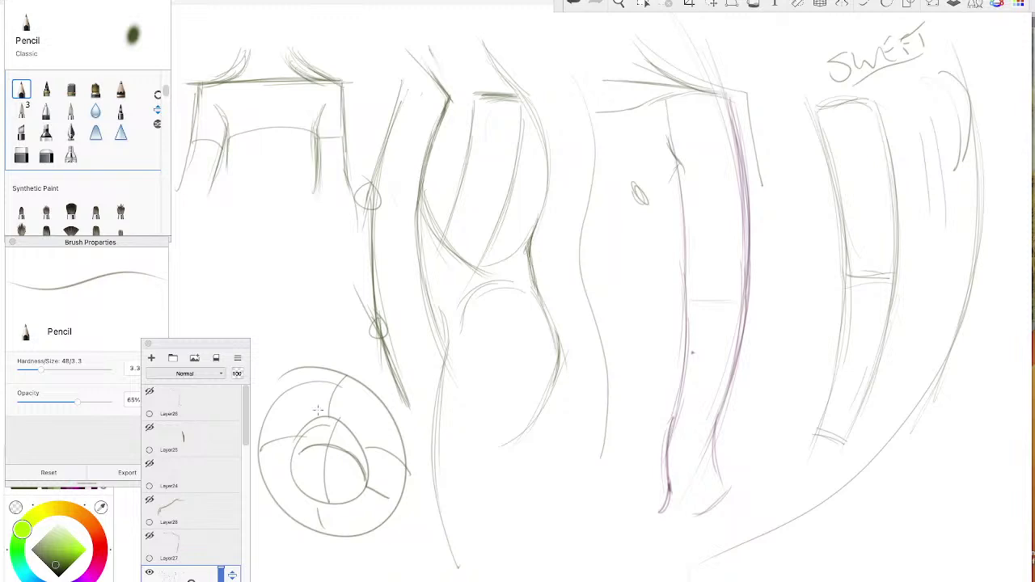
pyautogui.moveTo(351, 400)
pyautogui.mouseDown()
pyautogui.moveTo(332, 430)
pyautogui.moveTo(359, 373)
pyautogui.mouseUp()
# - Rework the side-view torso's arm lines to start at armpit height, adding a small oval beside them and a faint loop above
pyautogui.moveTo(468, 126); pyautogui.dragTo(464, 186)
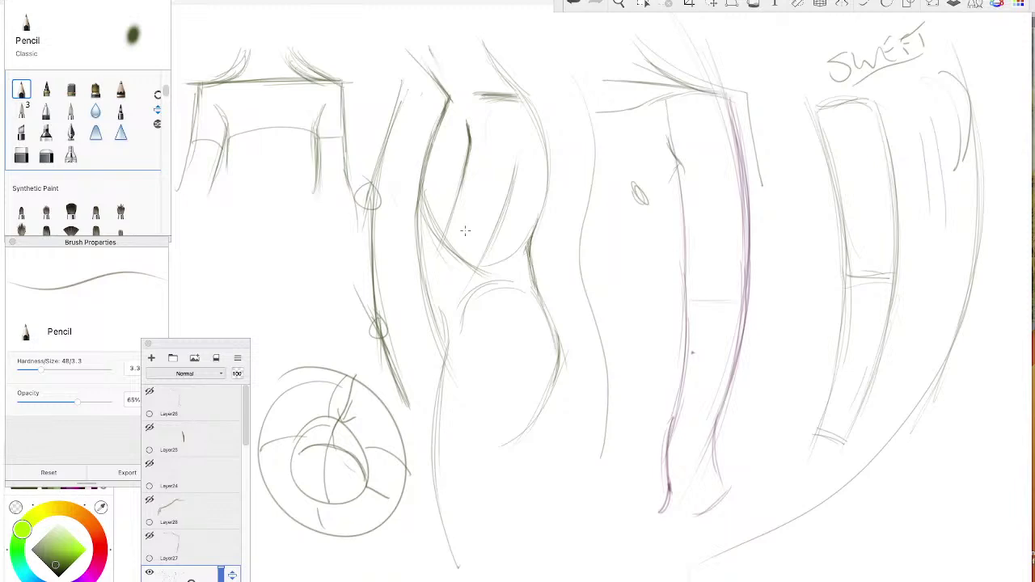
pyautogui.moveTo(440, 155)
pyautogui.mouseDown()
pyautogui.moveTo(435, 171)
pyautogui.moveTo(442, 158)
pyautogui.mouseUp()
pyautogui.moveTo(476, 92)
pyautogui.mouseDown()
pyautogui.moveTo(472, 116)
pyautogui.moveTo(465, 95)
pyautogui.moveTo(496, 128)
pyautogui.mouseUp()
pyautogui.click(574, 3)
pyautogui.click(574, 3)
pyautogui.click(573, 4)
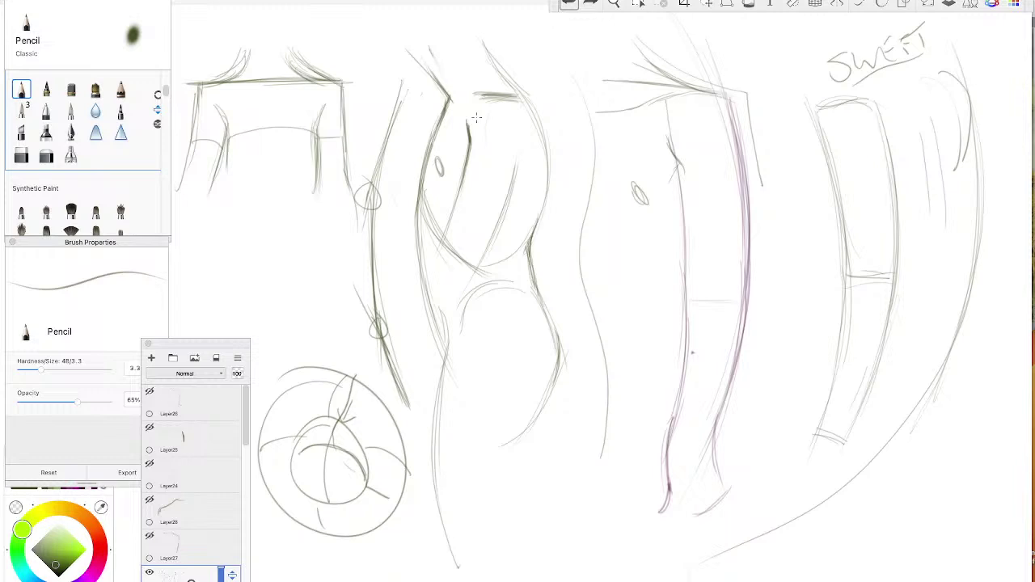
pyautogui.moveTo(519, 150); pyautogui.dragTo(517, 156)
pyautogui.moveTo(526, 150); pyautogui.dragTo(516, 96)
# - Darken the upper edges of the middle limb and restart its left edge from a dark armpit point
pyautogui.moveTo(666, 108); pyautogui.dragTo(676, 177)
pyautogui.moveTo(726, 96); pyautogui.dragTo(744, 187)
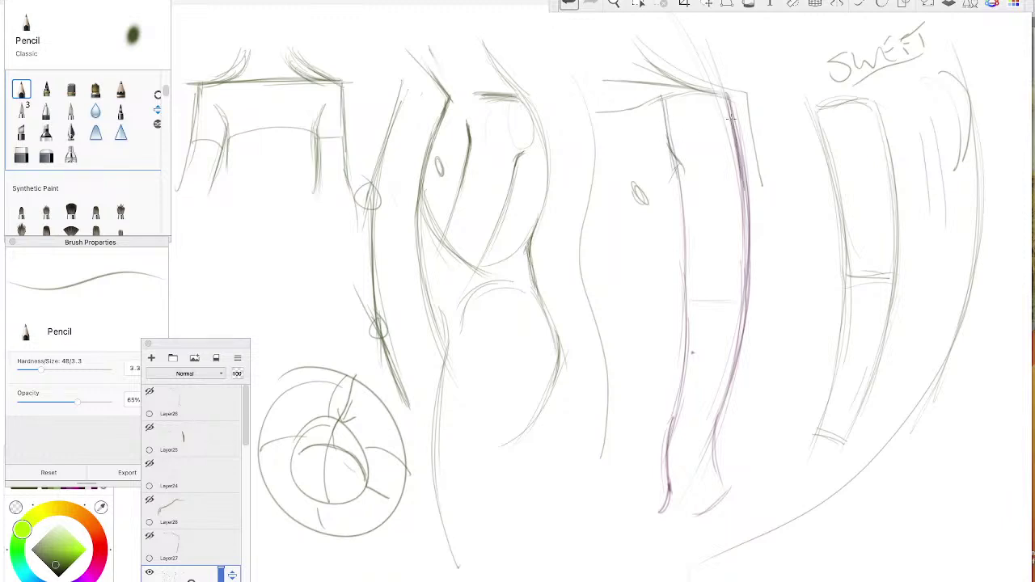
pyautogui.moveTo(731, 119); pyautogui.dragTo(742, 203)
pyautogui.moveTo(670, 129)
pyautogui.mouseDown()
pyautogui.moveTo(664, 105)
pyautogui.moveTo(684, 206)
pyautogui.mouseUp()
pyautogui.moveTo(670, 151); pyautogui.dragTo(683, 215)
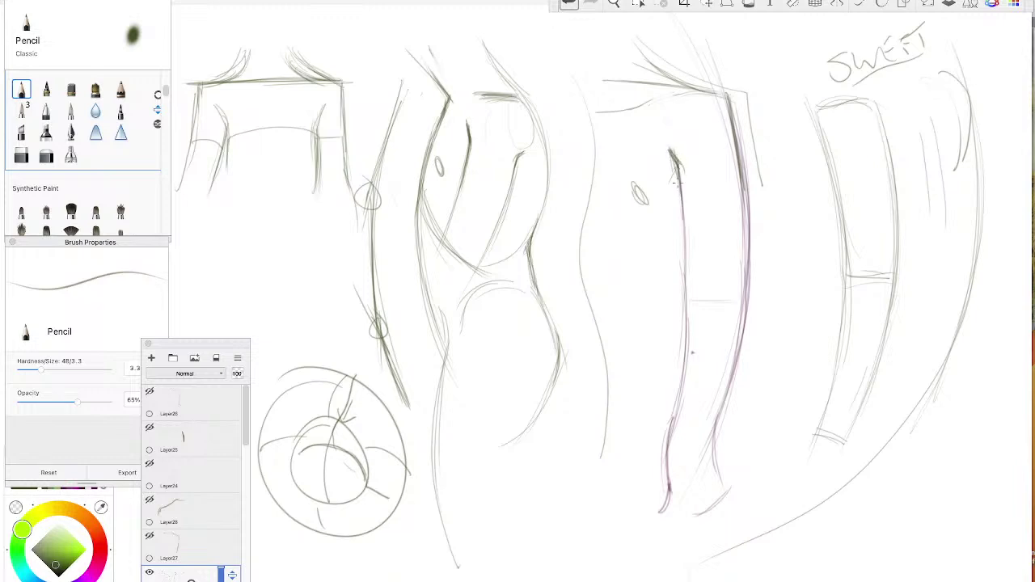
pyautogui.moveTo(678, 179); pyautogui.dragTo(684, 234)
# - Draw a short vertical line and a curved shoulder line on the far side of the middle torso
pyautogui.moveTo(563, 70); pyautogui.dragTo(561, 159)
pyautogui.moveTo(564, 72)
pyautogui.mouseDown()
pyautogui.moveTo(558, 58)
pyautogui.moveTo(564, 73)
pyautogui.mouseUp()
pyautogui.moveTo(635, 111)
pyautogui.mouseDown()
pyautogui.moveTo(617, 58)
pyautogui.moveTo(602, 164)
pyautogui.mouseUp()
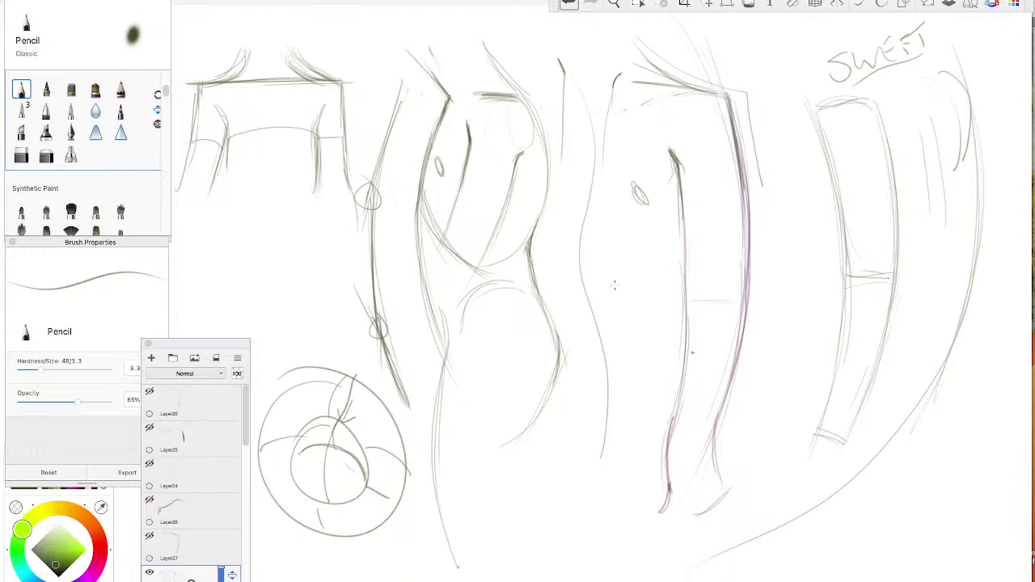
# - Restart the rightmost limb's left edge at the armpit, circle both limbs' armpit points and add a hooked line inside the middle arm
pyautogui.moveTo(811, 129)
pyautogui.mouseDown()
pyautogui.moveTo(834, 194)
pyautogui.moveTo(813, 115)
pyautogui.mouseUp()
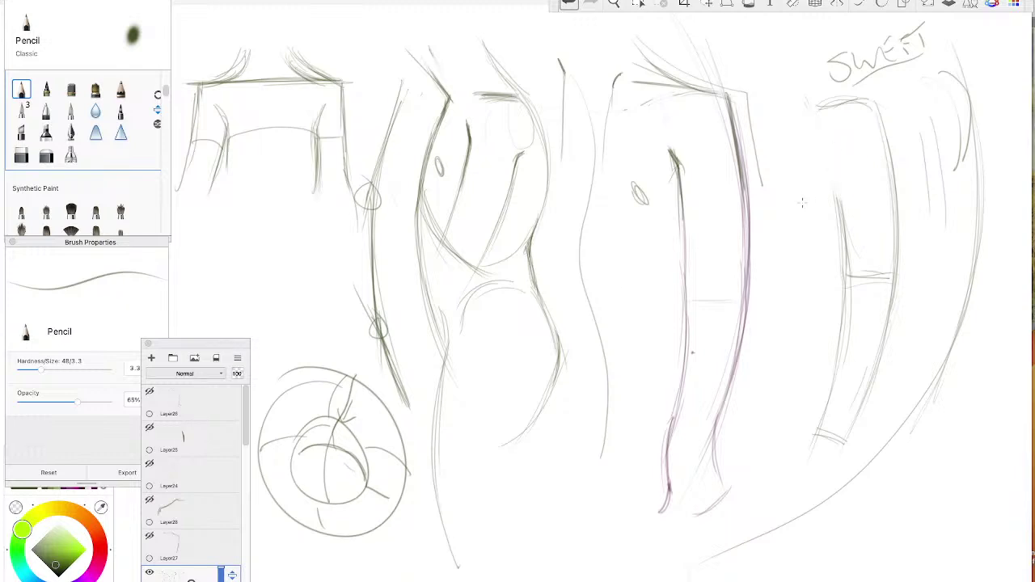
pyautogui.moveTo(829, 162); pyautogui.dragTo(839, 213)
pyautogui.moveTo(828, 156); pyautogui.dragTo(843, 232)
pyautogui.moveTo(829, 144)
pyautogui.mouseDown()
pyautogui.moveTo(828, 171)
pyautogui.moveTo(831, 146)
pyautogui.mouseUp()
pyautogui.moveTo(677, 157)
pyautogui.mouseDown()
pyautogui.moveTo(671, 173)
pyautogui.moveTo(684, 161)
pyautogui.moveTo(706, 202)
pyautogui.moveTo(718, 270)
pyautogui.mouseUp()
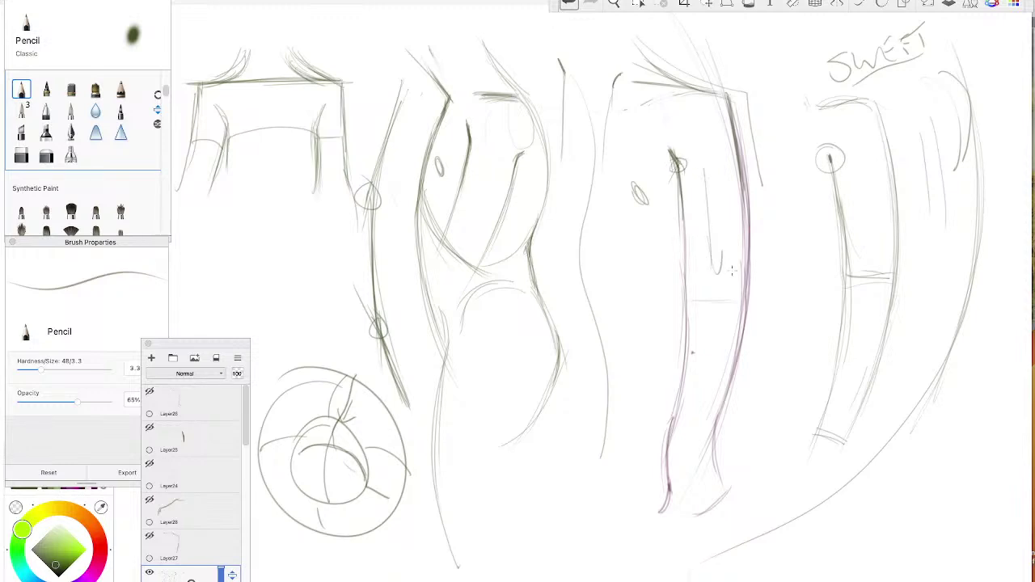
# - Add arrows and question marks above the armpit points of the side-view torso, middle limb and rightmost limb
pyautogui.moveTo(674, 155)
pyautogui.mouseDown()
pyautogui.moveTo(649, 118)
pyautogui.moveTo(647, 126)
pyautogui.mouseUp()
pyautogui.moveTo(800, 117)
pyautogui.mouseDown()
pyautogui.moveTo(822, 144)
pyautogui.moveTo(840, 123)
pyautogui.mouseUp()
pyautogui.moveTo(793, 89)
pyautogui.mouseDown()
pyautogui.moveTo(802, 85)
pyautogui.moveTo(799, 99)
pyautogui.mouseUp()
pyautogui.moveTo(459, 119)
pyautogui.mouseDown()
pyautogui.moveTo(491, 110)
pyautogui.moveTo(490, 126)
pyautogui.mouseUp()
pyautogui.moveTo(489, 131); pyautogui.dragTo(488, 135)
# - Sketch diagonal strokes from the shoulder across the middle arm, add a cross-contour and reinforce the arm's edges
pyautogui.moveTo(668, 94); pyautogui.dragTo(695, 186)
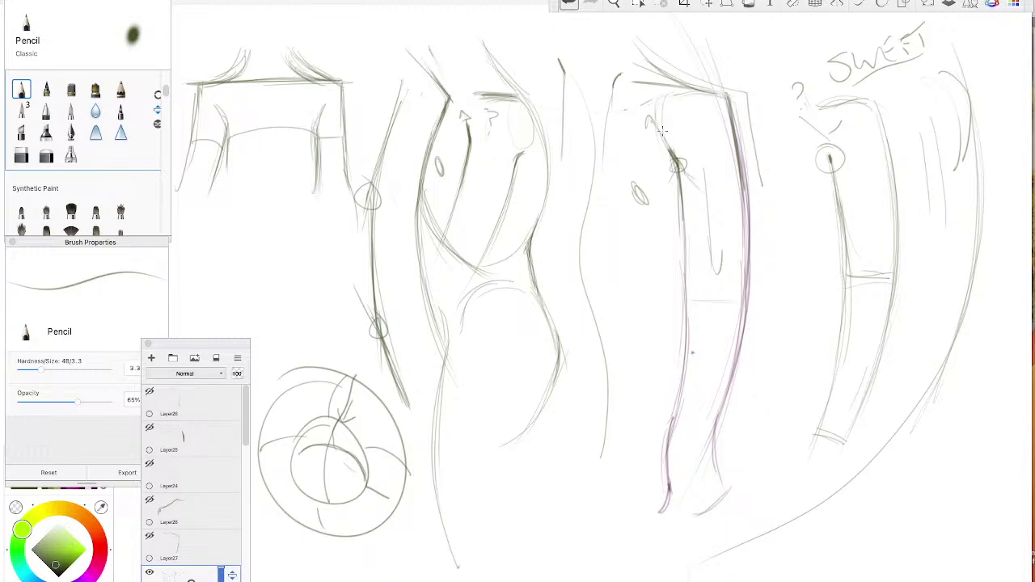
pyautogui.moveTo(663, 135); pyautogui.dragTo(707, 199)
pyautogui.moveTo(667, 112); pyautogui.dragTo(716, 199)
pyautogui.moveTo(731, 144)
pyautogui.mouseDown()
pyautogui.moveTo(733, 194)
pyautogui.moveTo(665, 136)
pyautogui.moveTo(678, 153)
pyautogui.mouseUp()
pyautogui.moveTo(742, 195); pyautogui.dragTo(742, 246)
pyautogui.moveTo(682, 220); pyautogui.dragTo(681, 256)
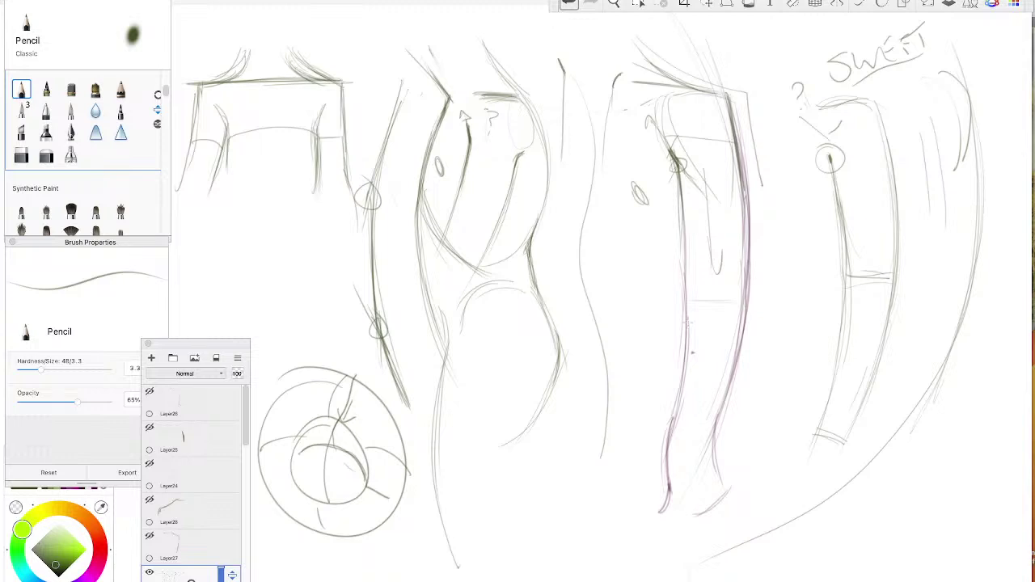
pyautogui.moveTo(692, 179); pyautogui.dragTo(684, 285)
# - Erase the side-view torso's question mark, show the shoulder corner layer, and redraw the corner as a rounded curve with small circles at its ends
pyautogui.moveTo(492, 115); pyautogui.dragTo(485, 116)
pyautogui.click(149, 535)
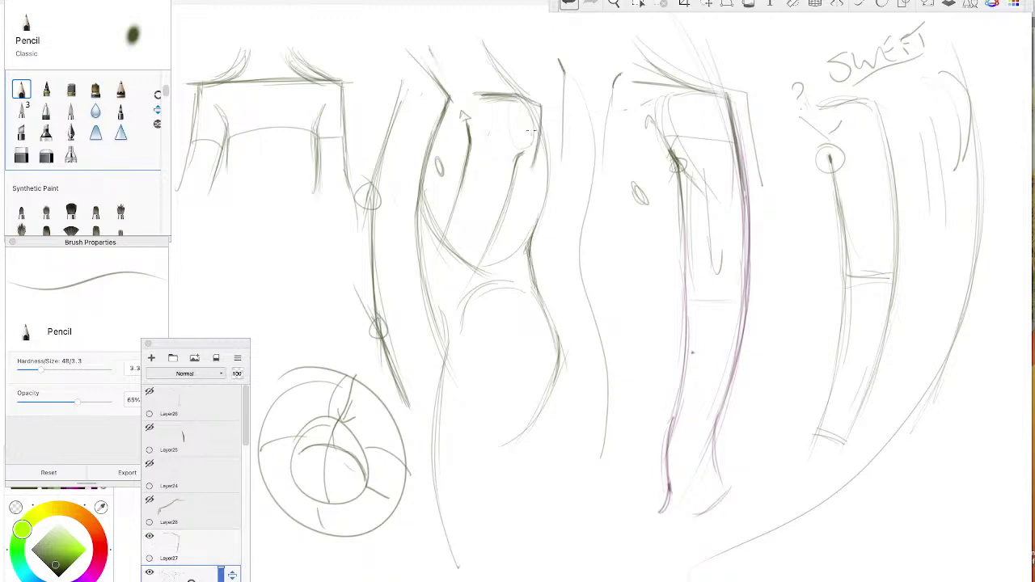
pyautogui.moveTo(536, 105); pyautogui.dragTo(539, 147)
pyautogui.click(198, 540)
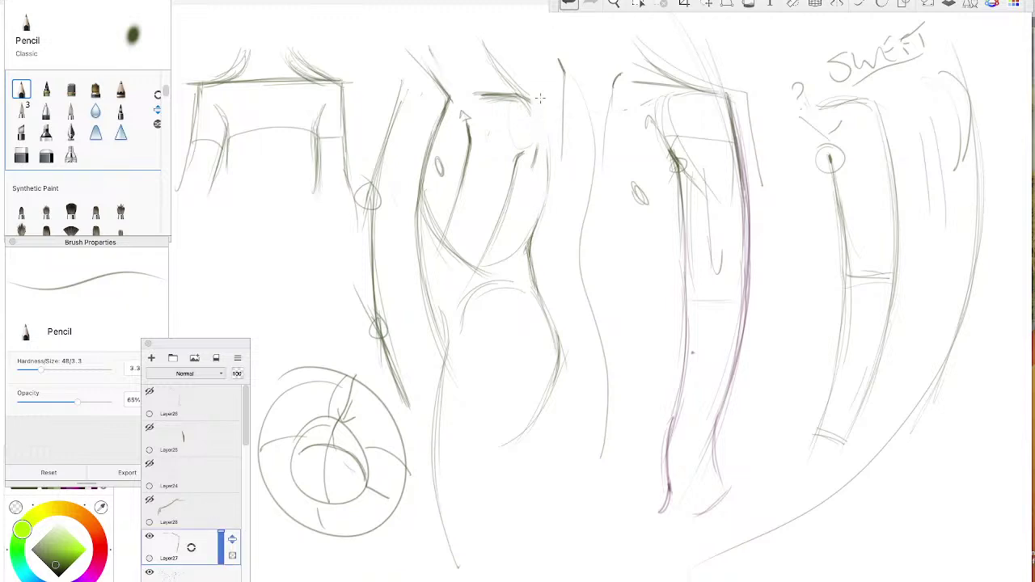
pyautogui.moveTo(520, 98)
pyautogui.mouseDown()
pyautogui.moveTo(536, 127)
pyautogui.moveTo(532, 108)
pyautogui.moveTo(510, 93)
pyautogui.moveTo(535, 123)
pyautogui.moveTo(530, 99)
pyautogui.moveTo(535, 162)
pyautogui.mouseUp()
pyautogui.press('super+z')
pyautogui.moveTo(535, 118)
pyautogui.mouseDown()
pyautogui.moveTo(547, 178)
pyautogui.moveTo(534, 111)
pyautogui.moveTo(547, 179)
pyautogui.moveTo(536, 139)
pyautogui.moveTo(522, 170)
pyautogui.mouseUp()
pyautogui.moveTo(474, 91); pyautogui.dragTo(464, 102)
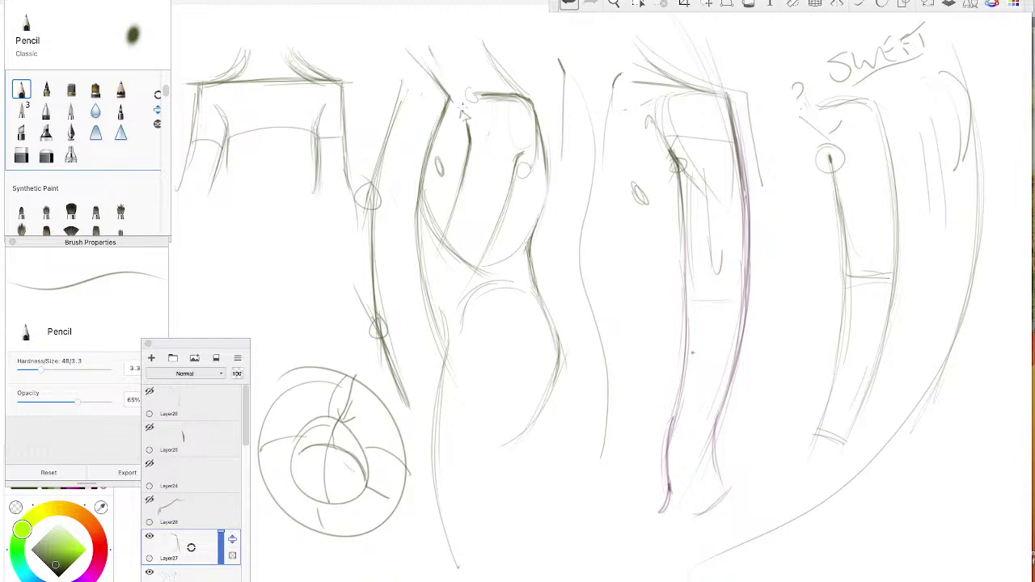
# - Show the neck slope layer, break the slope between neck and shoulder into a gap, and add short marks around it
pyautogui.click(148, 499)
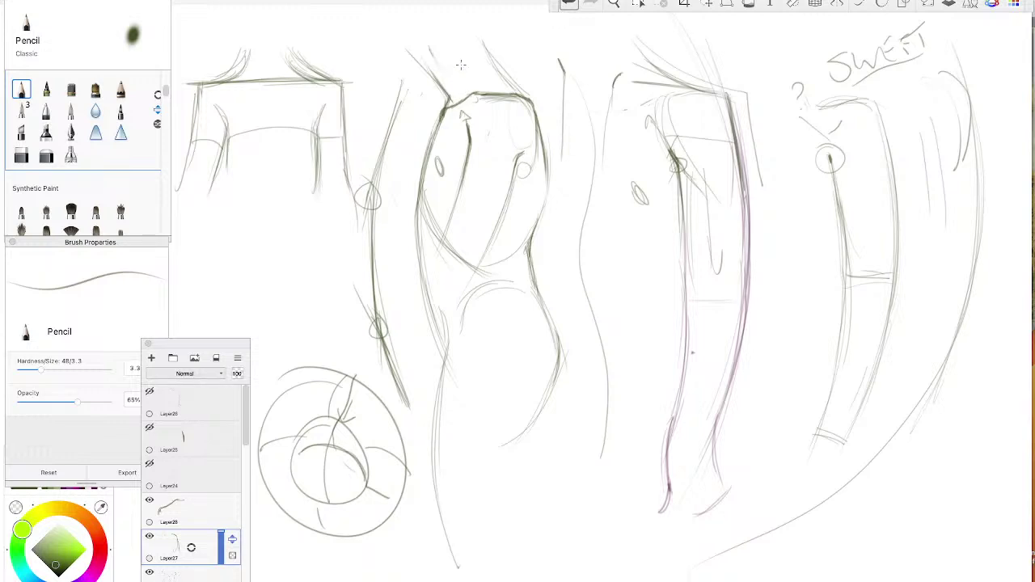
pyautogui.click(232, 498)
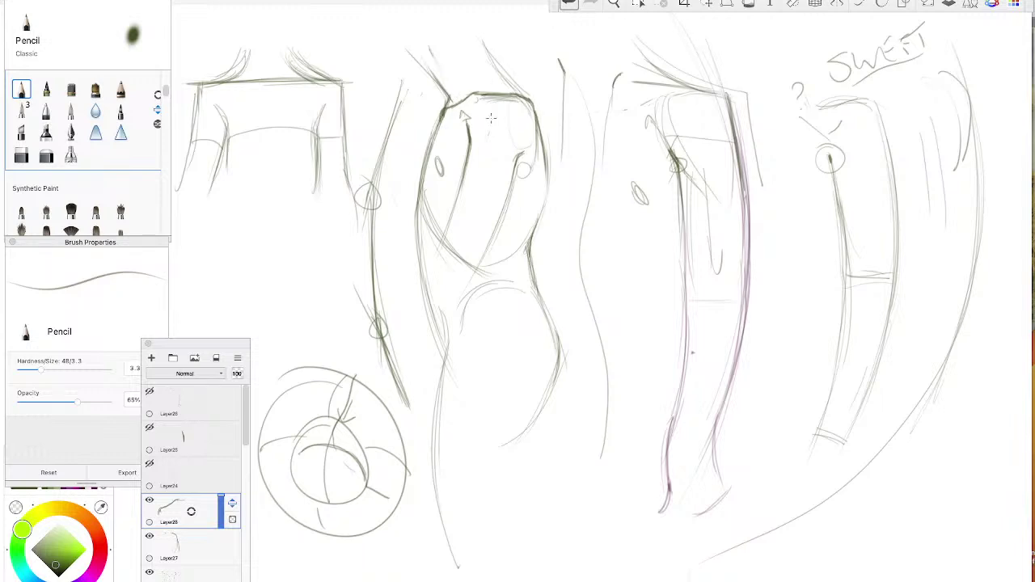
pyautogui.moveTo(502, 118)
pyautogui.mouseDown()
pyautogui.moveTo(488, 131)
pyautogui.moveTo(467, 86)
pyautogui.mouseUp()
pyautogui.moveTo(461, 85)
pyautogui.mouseDown()
pyautogui.moveTo(444, 56)
pyautogui.moveTo(453, 51)
pyautogui.mouseUp()
pyautogui.moveTo(474, 84); pyautogui.dragTo(472, 108)
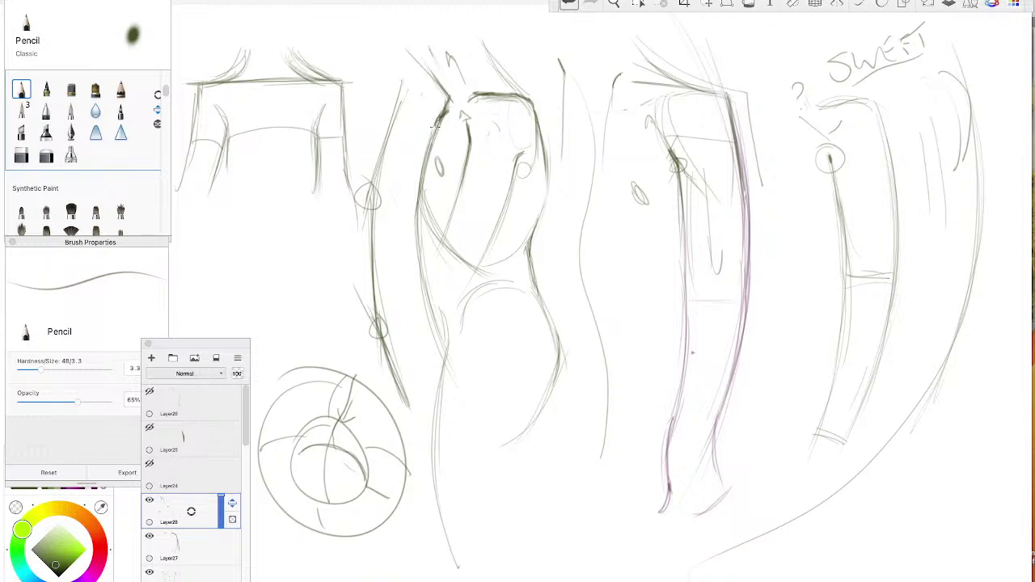
pyautogui.moveTo(443, 107)
pyautogui.mouseDown()
pyautogui.moveTo(464, 96)
pyautogui.moveTo(448, 118)
pyautogui.mouseUp()
# - On the base sketch layer, use PaintBrush 3 to paint bold strokes from the middle limb's shoulder down into the arm
pyautogui.click(186, 572)
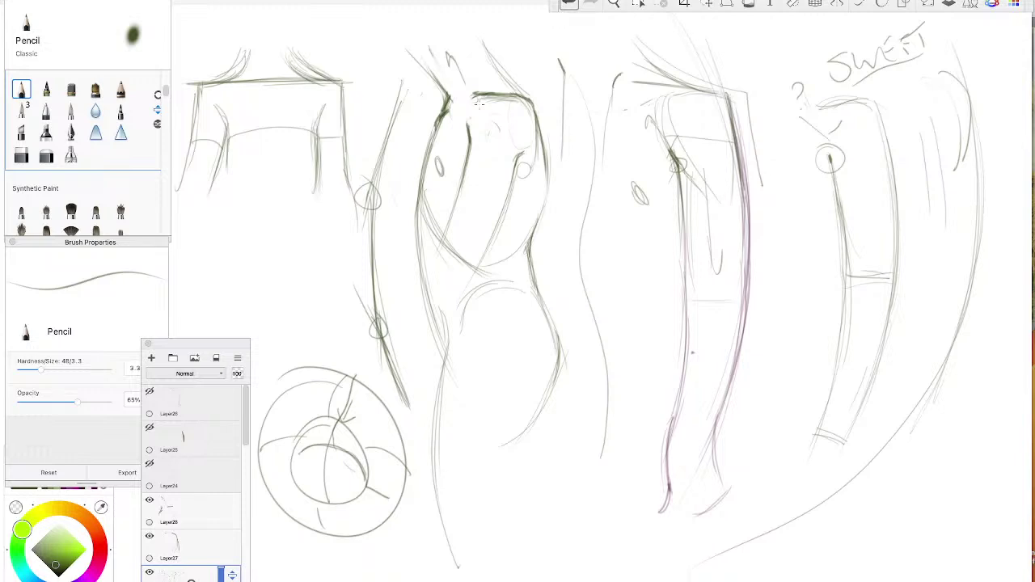
pyautogui.click(21, 111)
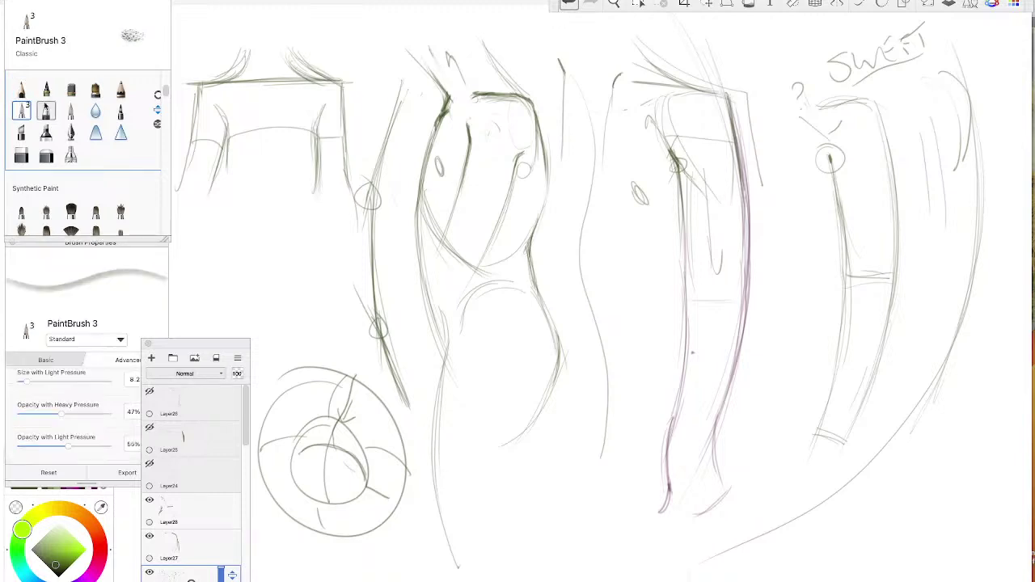
pyautogui.moveTo(661, 87)
pyautogui.mouseDown()
pyautogui.moveTo(689, 153)
pyautogui.moveTo(681, 97)
pyautogui.moveTo(689, 153)
pyautogui.moveTo(718, 199)
pyautogui.moveTo(705, 264)
pyautogui.mouseUp()
pyautogui.moveTo(685, 181)
pyautogui.mouseDown()
pyautogui.moveTo(710, 264)
pyautogui.moveTo(700, 301)
pyautogui.mouseUp()
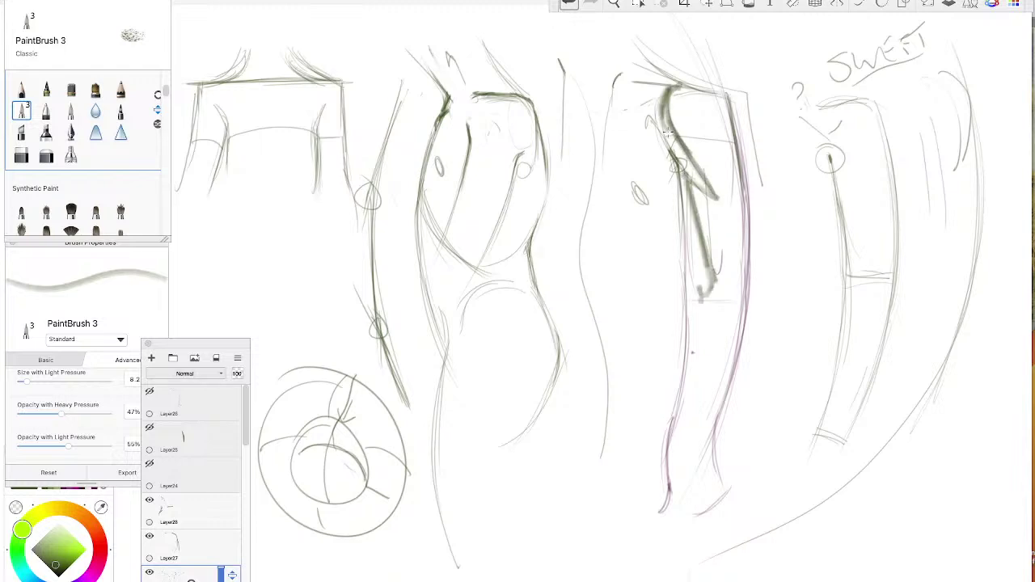
# - Build up the painted strokes into a solid dark wedge running from the middle limb's shoulder past the armpit into the arm
pyautogui.moveTo(667, 85); pyautogui.dragTo(696, 170)
pyautogui.moveTo(666, 105)
pyautogui.mouseDown()
pyautogui.moveTo(712, 180)
pyautogui.moveTo(673, 149)
pyautogui.moveTo(704, 189)
pyautogui.mouseUp()
pyautogui.moveTo(664, 126); pyautogui.dragTo(701, 194)
pyautogui.moveTo(666, 89)
pyautogui.mouseDown()
pyautogui.moveTo(615, 111)
pyautogui.moveTo(679, 152)
pyautogui.mouseUp()
pyautogui.moveTo(652, 118)
pyautogui.mouseDown()
pyautogui.moveTo(684, 167)
pyautogui.moveTo(679, 148)
pyautogui.mouseUp()
pyautogui.moveTo(658, 96)
pyautogui.mouseDown()
pyautogui.moveTo(689, 176)
pyautogui.moveTo(702, 275)
pyautogui.mouseUp()
pyautogui.moveTo(684, 180); pyautogui.dragTo(697, 309)
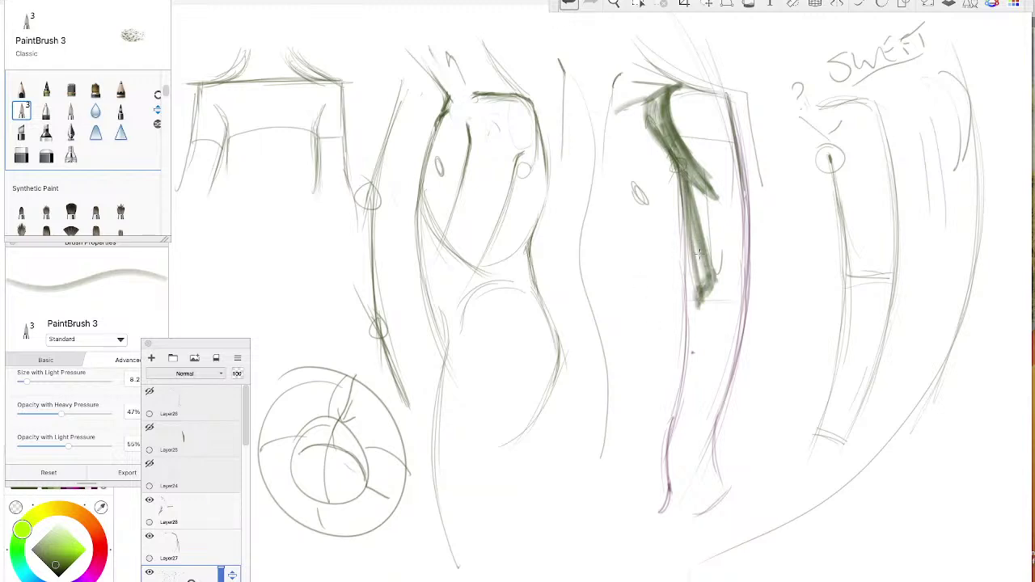
pyautogui.moveTo(662, 105); pyautogui.dragTo(691, 202)
pyautogui.moveTo(647, 93); pyautogui.dragTo(676, 165)
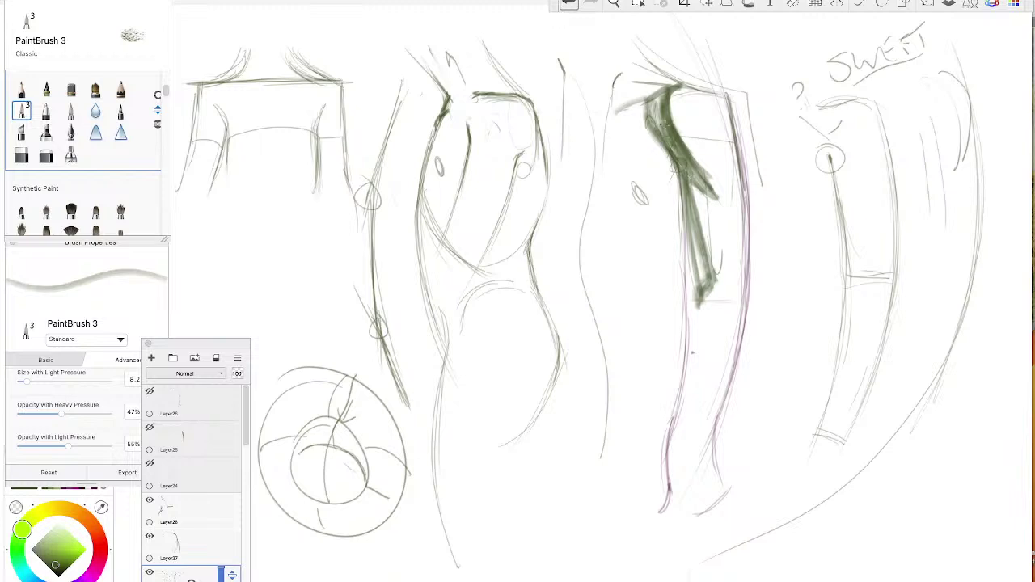
pyautogui.moveTo(655, 118); pyautogui.dragTo(678, 182)
# - Paint a branch from the armpit down the middle torso's side and fill it with hatching
pyautogui.moveTo(678, 146); pyautogui.dragTo(662, 191)
pyautogui.moveTo(674, 169); pyautogui.dragTo(659, 199)
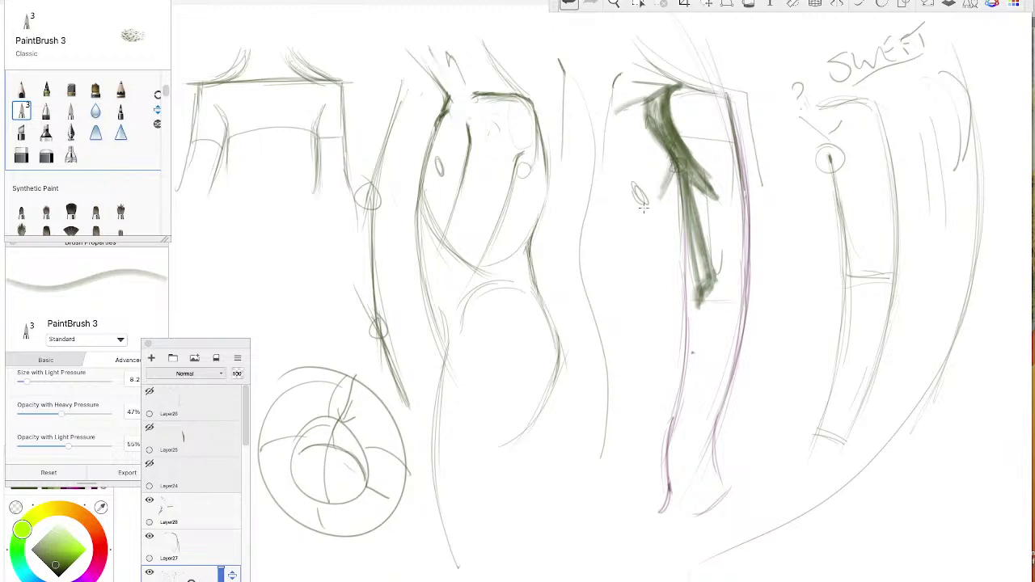
pyautogui.moveTo(676, 160); pyautogui.dragTo(651, 287)
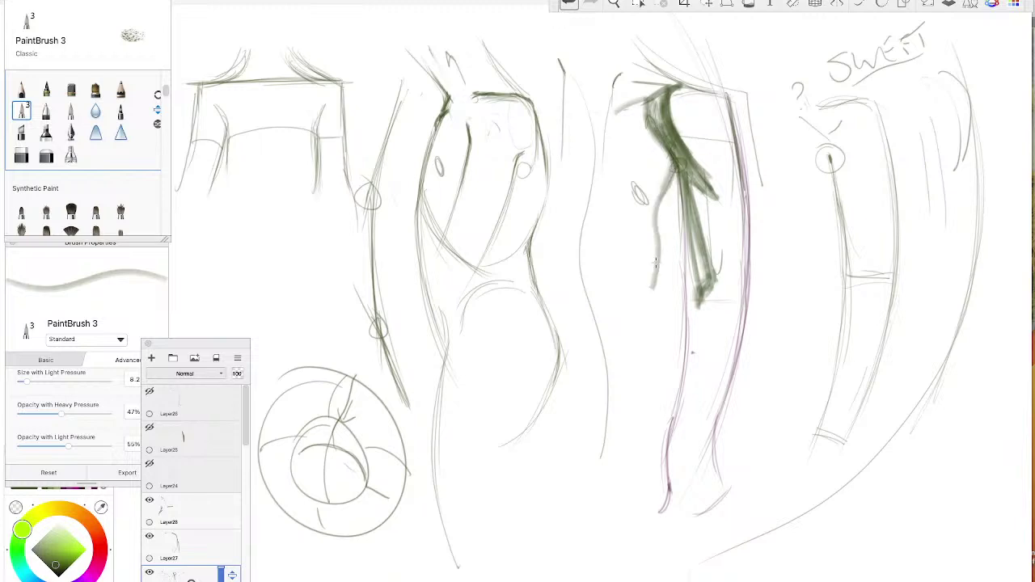
pyautogui.moveTo(670, 184); pyautogui.dragTo(656, 281)
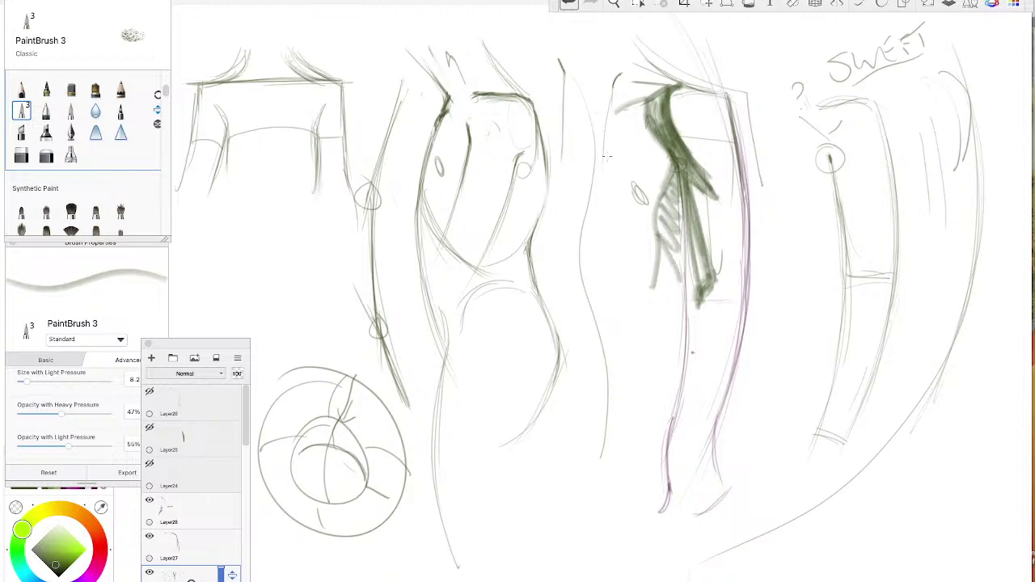
# - Paint the shaded chest contour from the middle torso's far side to the armpit, and hide the interface panels
pyautogui.moveTo(608, 155)
pyautogui.mouseDown()
pyautogui.moveTo(637, 212)
pyautogui.moveTo(624, 207)
pyautogui.moveTo(612, 221)
pyautogui.moveTo(605, 162)
pyautogui.moveTo(607, 203)
pyautogui.mouseUp()
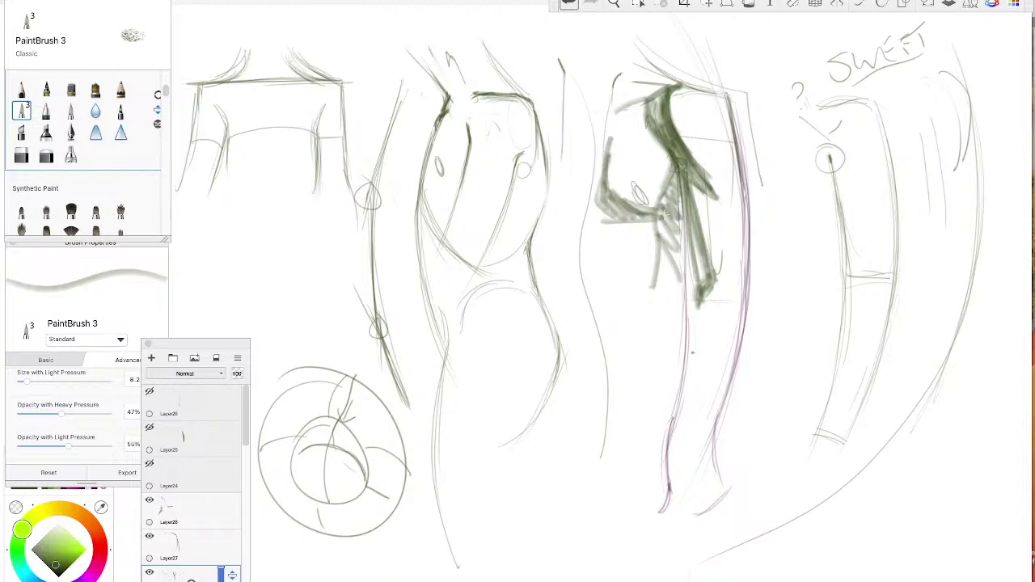
pyautogui.moveTo(615, 127); pyautogui.dragTo(606, 150)
pyautogui.press('Tab')
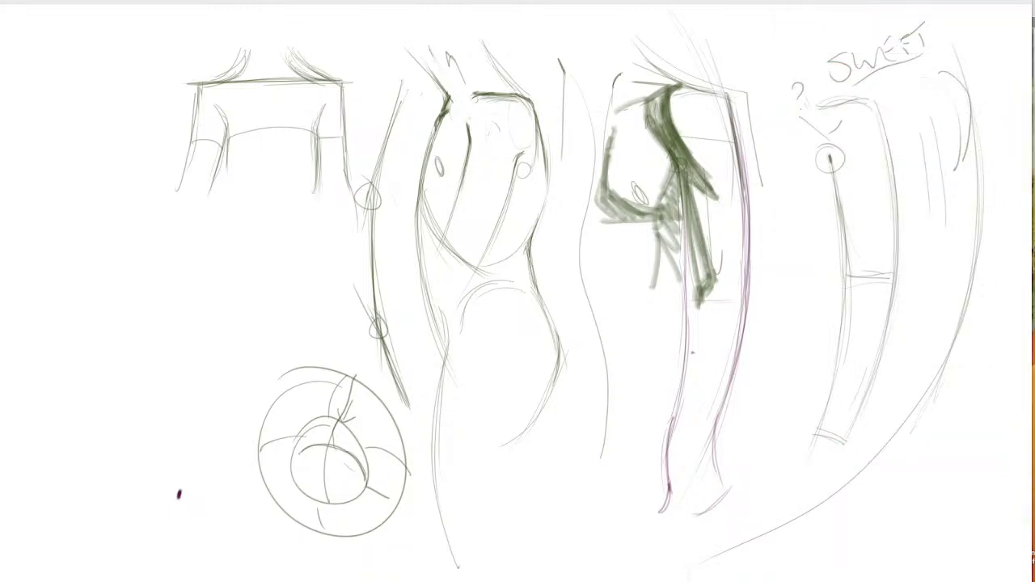
# - Bring back the interface panels, hide the visible sketch layers, and add a new layer at the top of the stack
pyautogui.press('Tab')
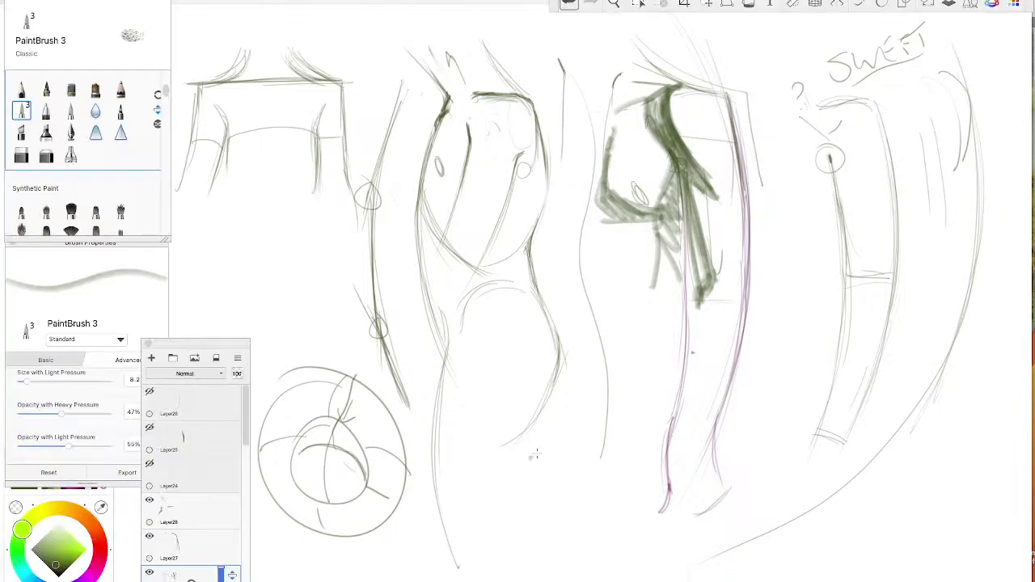
pyautogui.click(149, 500)
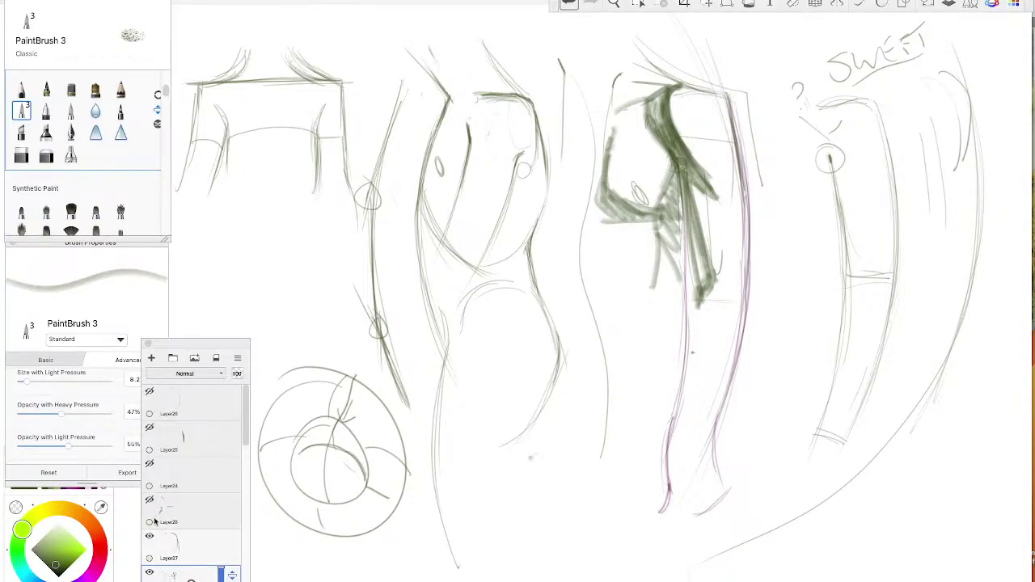
pyautogui.click(149, 535)
pyautogui.click(149, 572)
pyautogui.moveTo(244, 443); pyautogui.dragTo(252, 499)
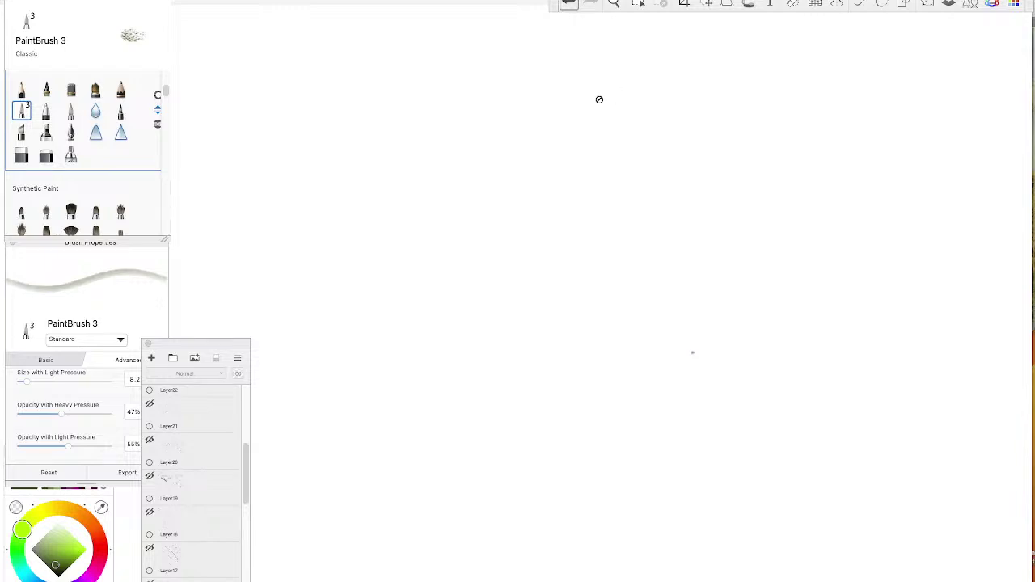
pyautogui.click(149, 359)
pyautogui.scroll(5, 217, 435)
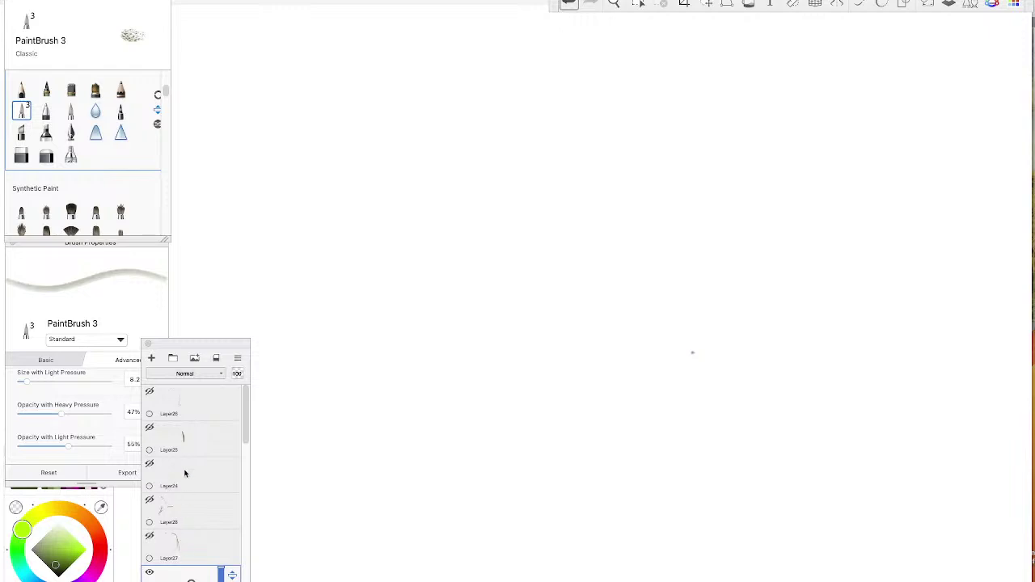
pyautogui.click(194, 399)
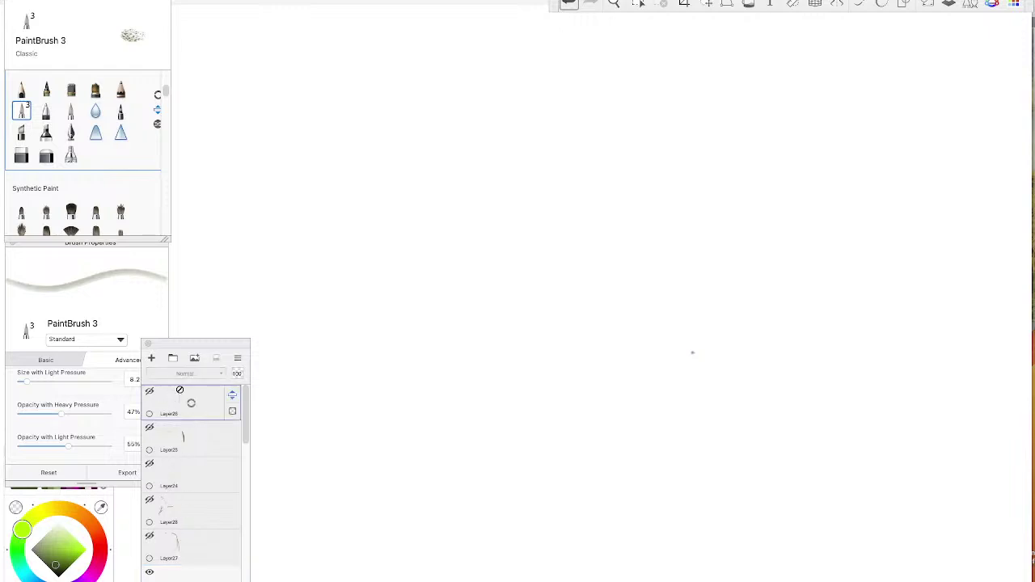
pyautogui.click(150, 358)
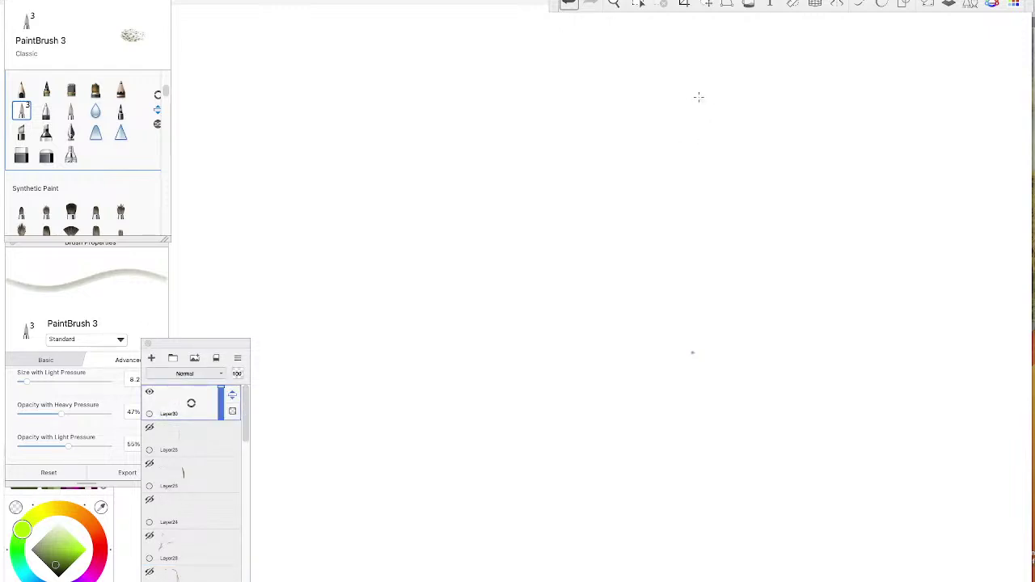
# - Test a short brush stroke, switch to the Pencil, and sketch a tilted oval ribcage with one side of the neck
pyautogui.moveTo(679, 98); pyautogui.dragTo(663, 57)
pyautogui.click(21, 89)
pyautogui.moveTo(649, 103)
pyautogui.mouseDown()
pyautogui.moveTo(608, 43)
pyautogui.moveTo(677, 154)
pyautogui.moveTo(681, 231)
pyautogui.moveTo(650, 277)
pyautogui.mouseUp()
pyautogui.moveTo(662, 134)
pyautogui.mouseDown()
pyautogui.moveTo(594, 113)
pyautogui.moveTo(612, 148)
pyautogui.moveTo(591, 222)
pyautogui.moveTo(573, 150)
pyautogui.moveTo(668, 233)
pyautogui.moveTo(576, 140)
pyautogui.mouseUp()
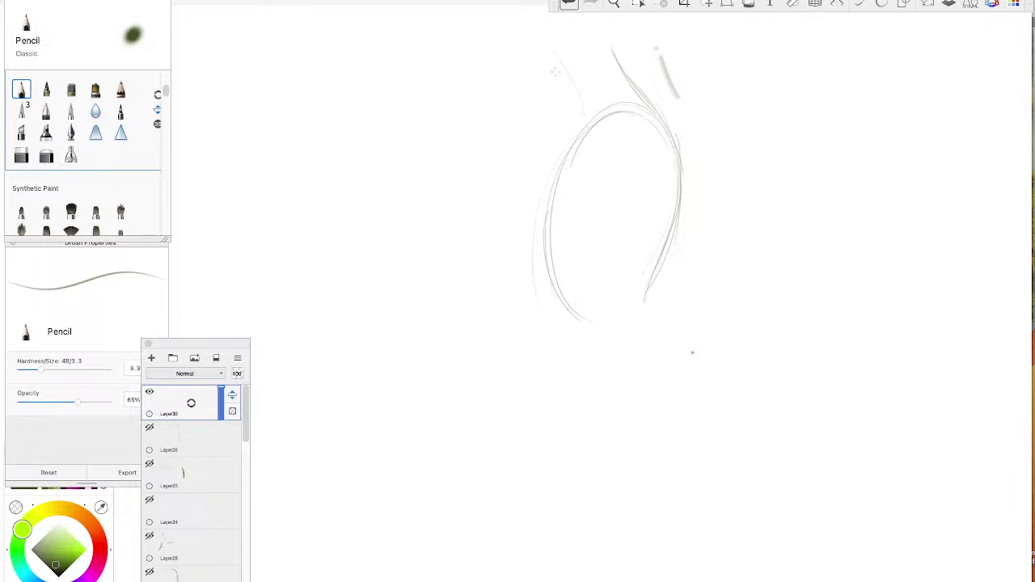
# - Sketch the neck's other side, a shoulder line sweeping sideways into a raised arm, and a small armpit arc inside the oval
pyautogui.moveTo(555, 71)
pyautogui.mouseDown()
pyautogui.moveTo(584, 125)
pyautogui.moveTo(558, 201)
pyautogui.mouseUp()
pyautogui.moveTo(656, 118); pyautogui.dragTo(610, 112)
pyautogui.moveTo(551, 130)
pyautogui.mouseDown()
pyautogui.moveTo(577, 122)
pyautogui.moveTo(389, 134)
pyautogui.mouseUp()
pyautogui.moveTo(561, 115)
pyautogui.mouseDown()
pyautogui.moveTo(498, 134)
pyautogui.moveTo(668, 117)
pyautogui.mouseUp()
pyautogui.moveTo(603, 110); pyautogui.dragTo(467, 140)
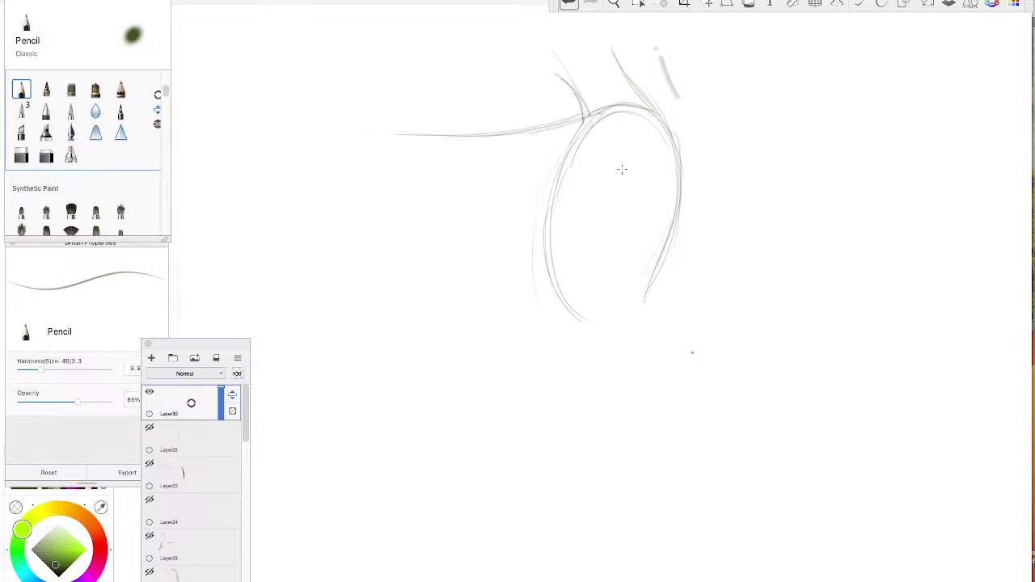
pyautogui.moveTo(626, 173); pyautogui.dragTo(604, 167)
# - Beside the ribcage, sketch two boxy shoulder studies with flat tops and arms hanging down
pyautogui.moveTo(772, 108)
pyautogui.mouseDown()
pyautogui.moveTo(825, 111)
pyautogui.moveTo(771, 109)
pyautogui.moveTo(726, 230)
pyautogui.mouseUp()
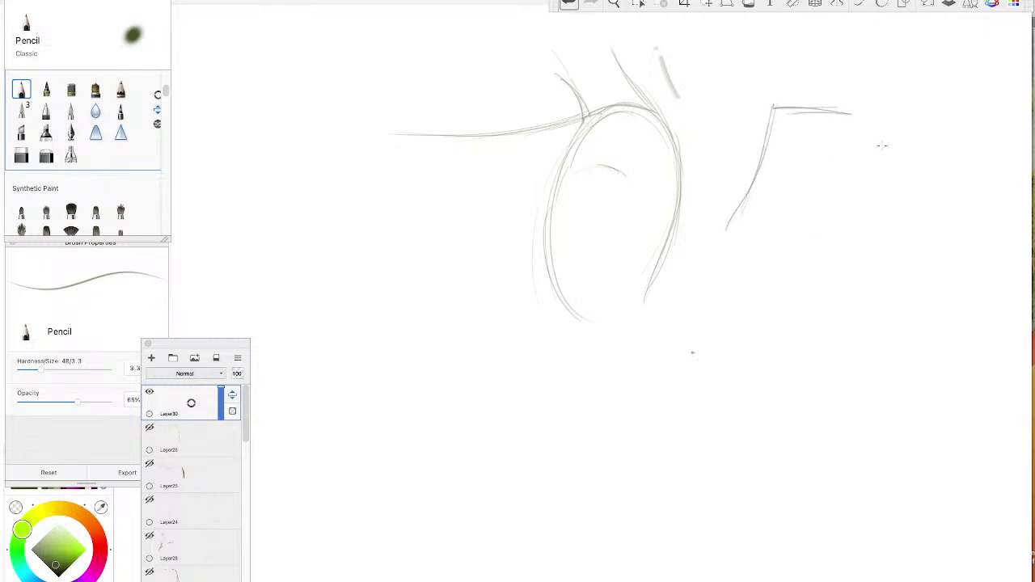
pyautogui.moveTo(938, 126); pyautogui.dragTo(918, 165)
pyautogui.moveTo(882, 74); pyautogui.dragTo(958, 75)
pyautogui.moveTo(958, 79); pyautogui.dragTo(951, 169)
pyautogui.moveTo(961, 105); pyautogui.dragTo(972, 182)
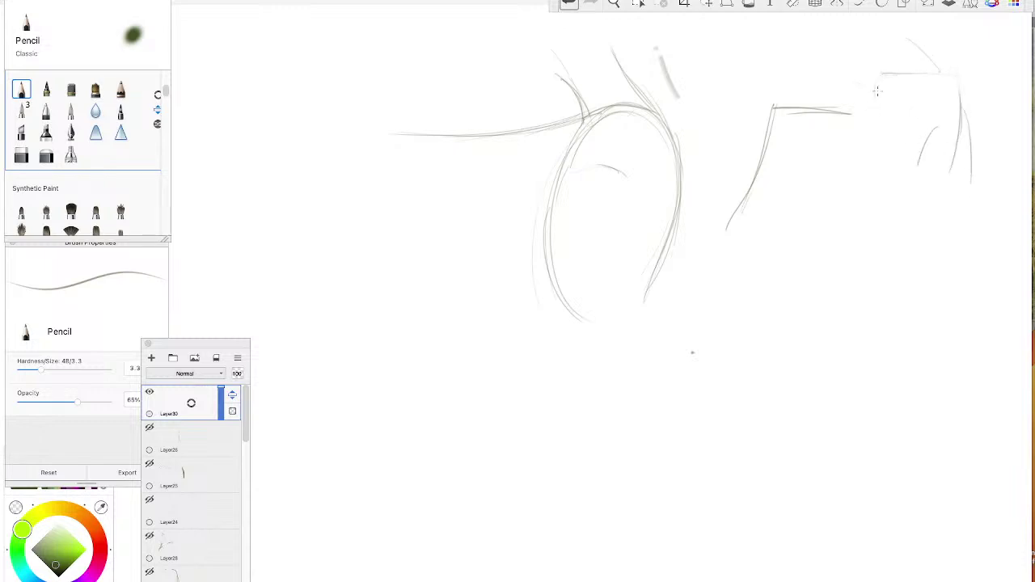
pyautogui.moveTo(871, 101); pyautogui.dragTo(859, 212)
pyautogui.moveTo(923, 152); pyautogui.dragTo(888, 251)
pyautogui.moveTo(876, 77); pyautogui.dragTo(870, 198)
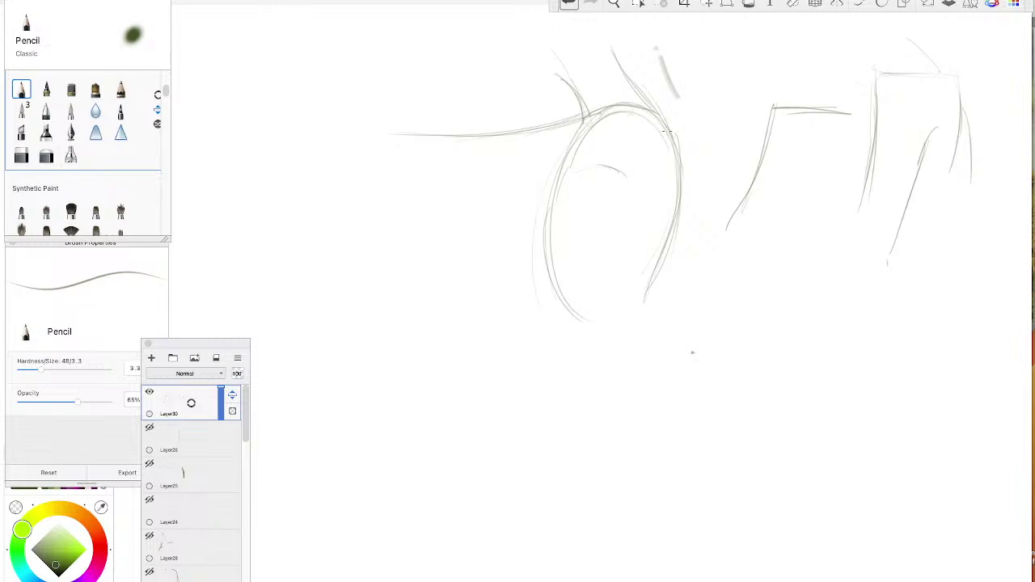
# - Strengthen the ribcage's shoulder corner, add a diagonal direction arrow, and extend both raised arm contours until they converge at the wrist
pyautogui.moveTo(676, 133); pyautogui.dragTo(663, 203)
pyautogui.moveTo(656, 118)
pyautogui.mouseDown()
pyautogui.moveTo(582, 114)
pyautogui.moveTo(426, 139)
pyautogui.mouseUp()
pyautogui.moveTo(599, 163); pyautogui.dragTo(453, 174)
pyautogui.moveTo(681, 125)
pyautogui.mouseDown()
pyautogui.moveTo(445, 37)
pyautogui.moveTo(464, 52)
pyautogui.mouseUp()
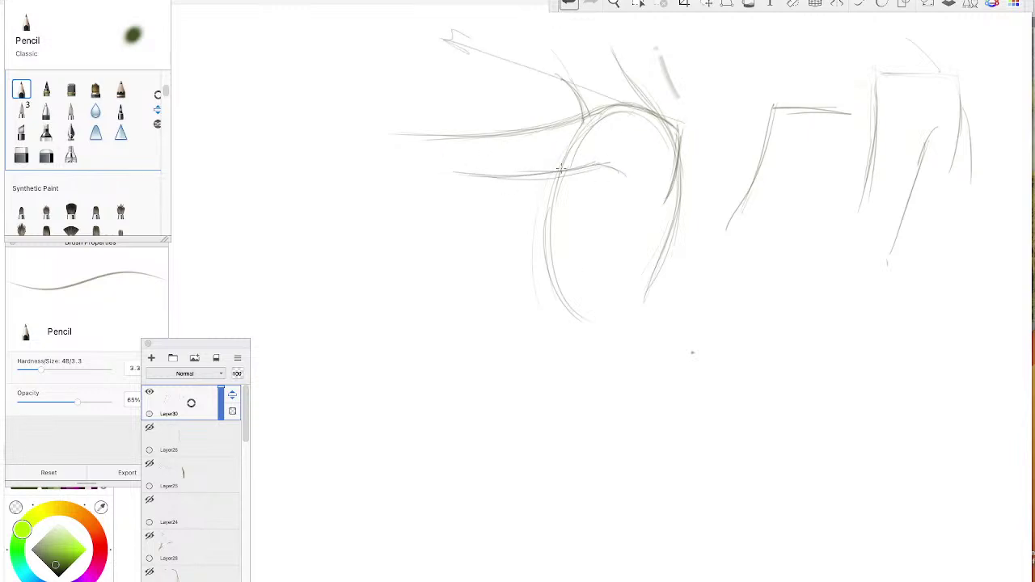
pyautogui.moveTo(600, 108)
pyautogui.mouseDown()
pyautogui.moveTo(528, 130)
pyautogui.moveTo(311, 122)
pyautogui.moveTo(330, 139)
pyautogui.mouseUp()
pyautogui.moveTo(520, 176); pyautogui.dragTo(308, 136)
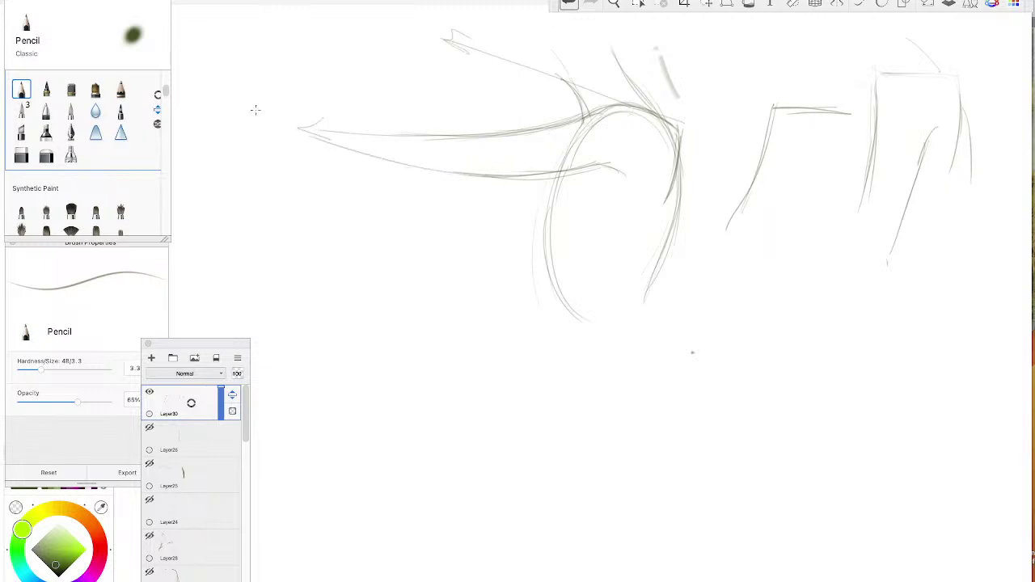
# - Redraw the raised arm's upper contour as one continuous S-curve from the shoulder to the hand
pyautogui.moveTo(406, 158); pyautogui.dragTo(287, 115)
pyautogui.moveTo(456, 138); pyautogui.dragTo(244, 117)
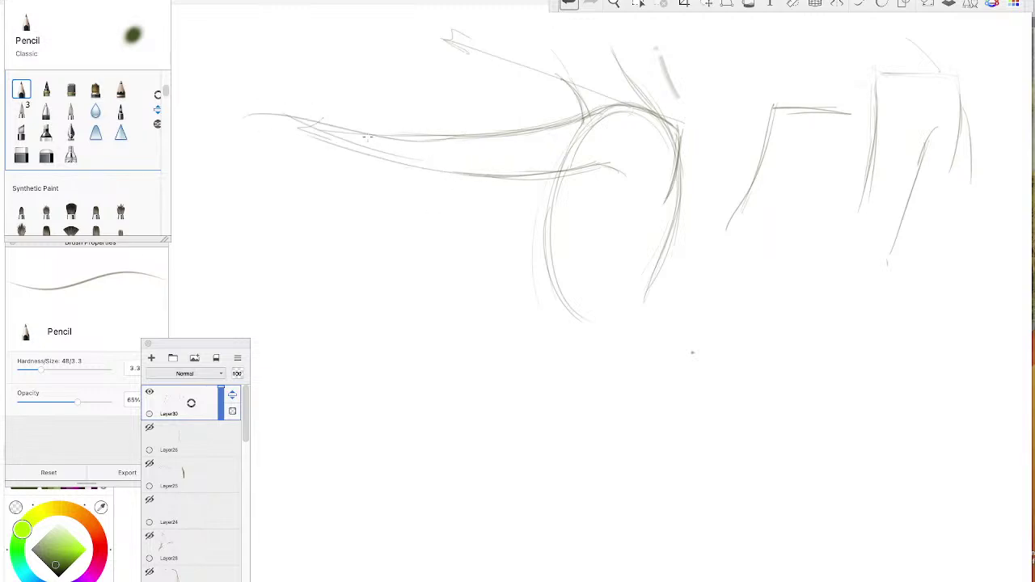
pyautogui.moveTo(474, 134)
pyautogui.mouseDown()
pyautogui.moveTo(334, 120)
pyautogui.moveTo(258, 125)
pyautogui.mouseUp()
pyautogui.moveTo(510, 128)
pyautogui.mouseDown()
pyautogui.moveTo(434, 137)
pyautogui.moveTo(251, 124)
pyautogui.mouseUp()
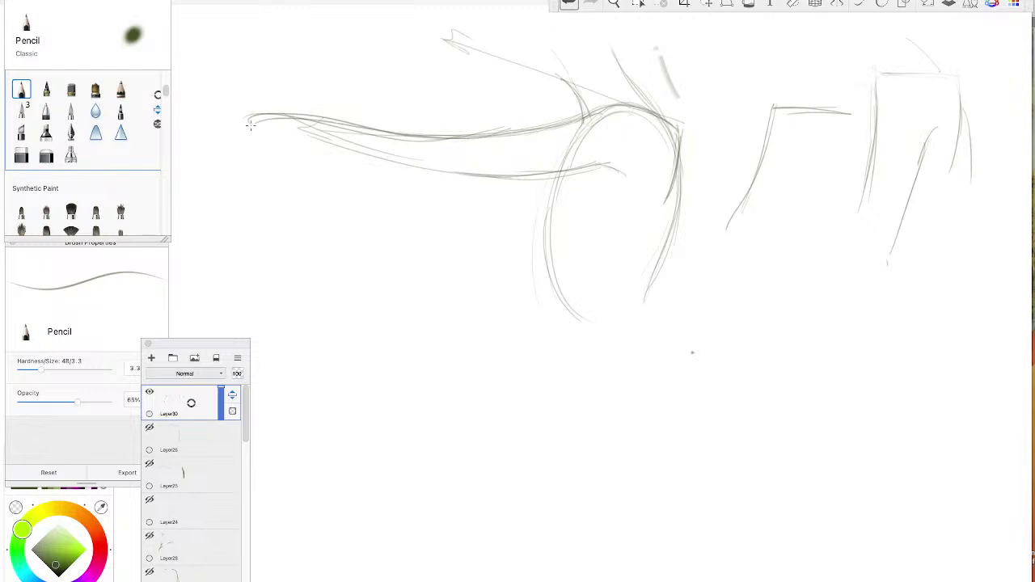
pyautogui.moveTo(598, 106)
pyautogui.mouseDown()
pyautogui.moveTo(462, 134)
pyautogui.moveTo(315, 119)
pyautogui.moveTo(247, 121)
pyautogui.mouseUp()
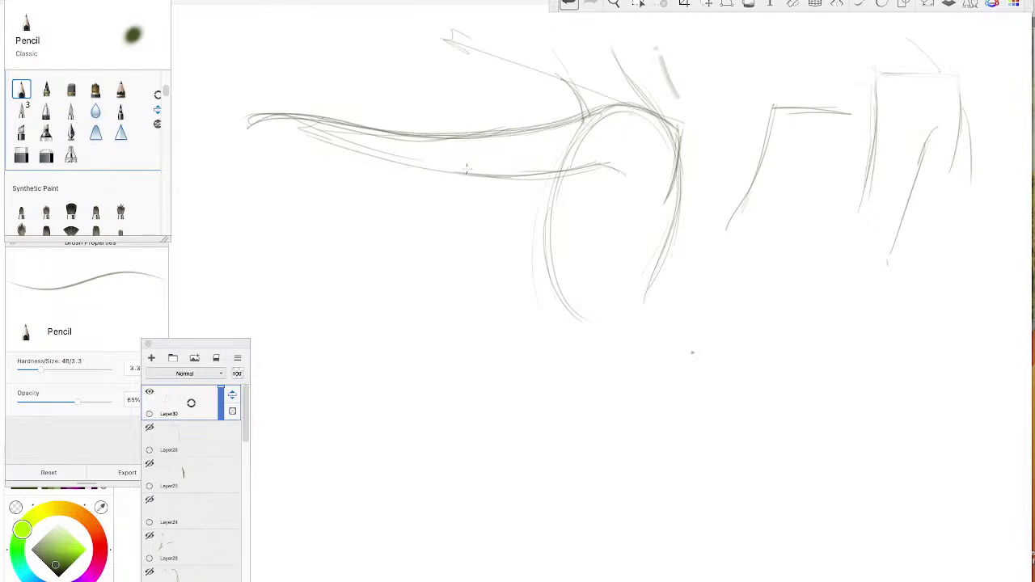
# - Rework the raised arm's lower contour as a flowing curve from the armpit to the hand
pyautogui.moveTo(477, 171)
pyautogui.mouseDown()
pyautogui.moveTo(291, 132)
pyautogui.moveTo(243, 139)
pyautogui.mouseUp()
pyautogui.moveTo(617, 171); pyautogui.dragTo(549, 177)
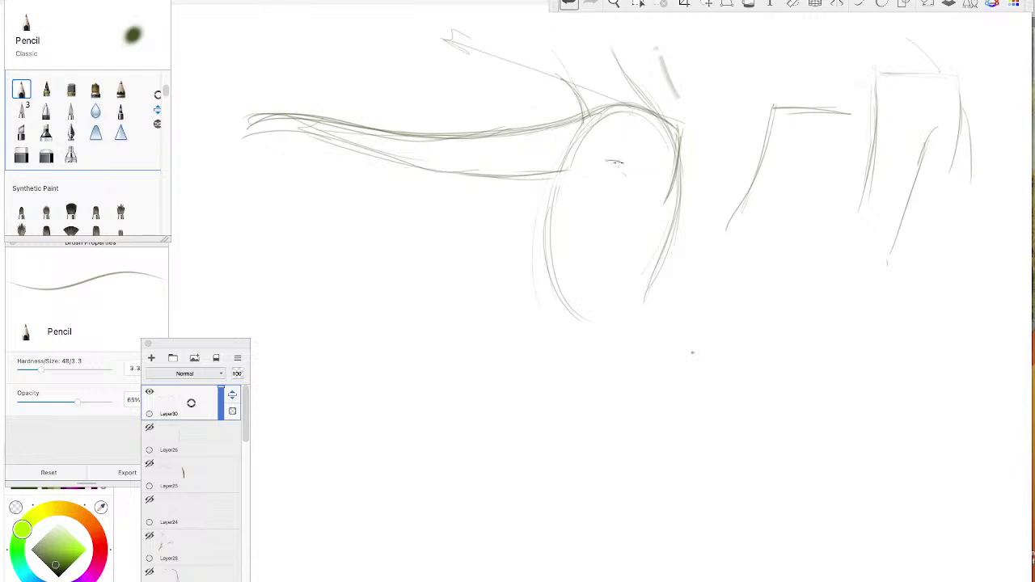
pyautogui.moveTo(622, 163); pyautogui.dragTo(457, 180)
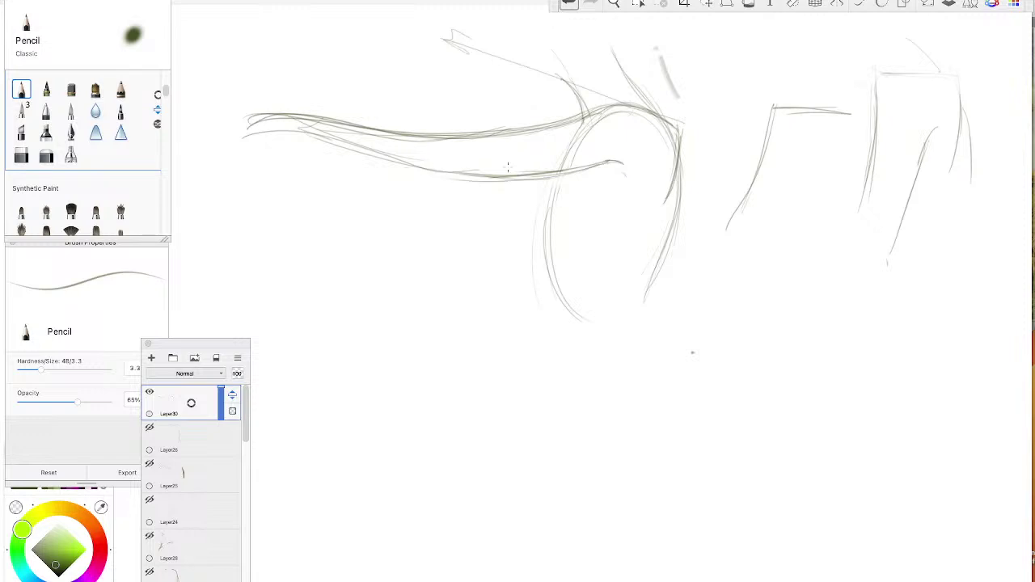
pyautogui.moveTo(530, 177); pyautogui.dragTo(376, 155)
pyautogui.moveTo(475, 176)
pyautogui.mouseDown()
pyautogui.moveTo(285, 125)
pyautogui.moveTo(243, 126)
pyautogui.mouseUp()
pyautogui.moveTo(317, 130); pyautogui.dragTo(252, 142)
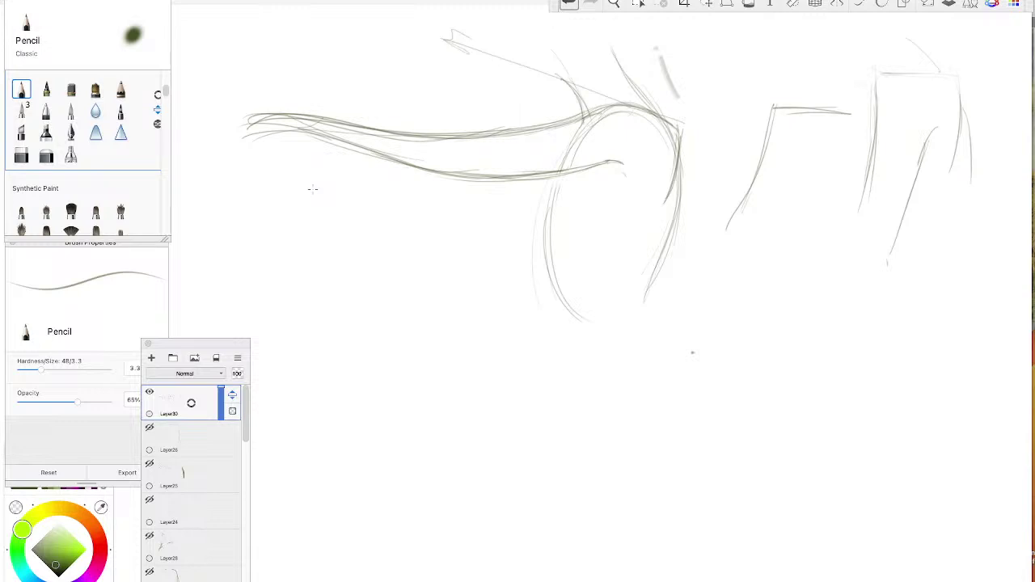
# - Below the large arm, sketch a smaller outstretched arm with a shoulder bump, both contours, and a center rhythm line
pyautogui.moveTo(427, 217)
pyautogui.mouseDown()
pyautogui.moveTo(482, 238)
pyautogui.moveTo(453, 226)
pyautogui.moveTo(333, 251)
pyautogui.mouseUp()
pyautogui.moveTo(472, 237)
pyautogui.mouseDown()
pyautogui.moveTo(423, 217)
pyautogui.moveTo(217, 240)
pyautogui.mouseUp()
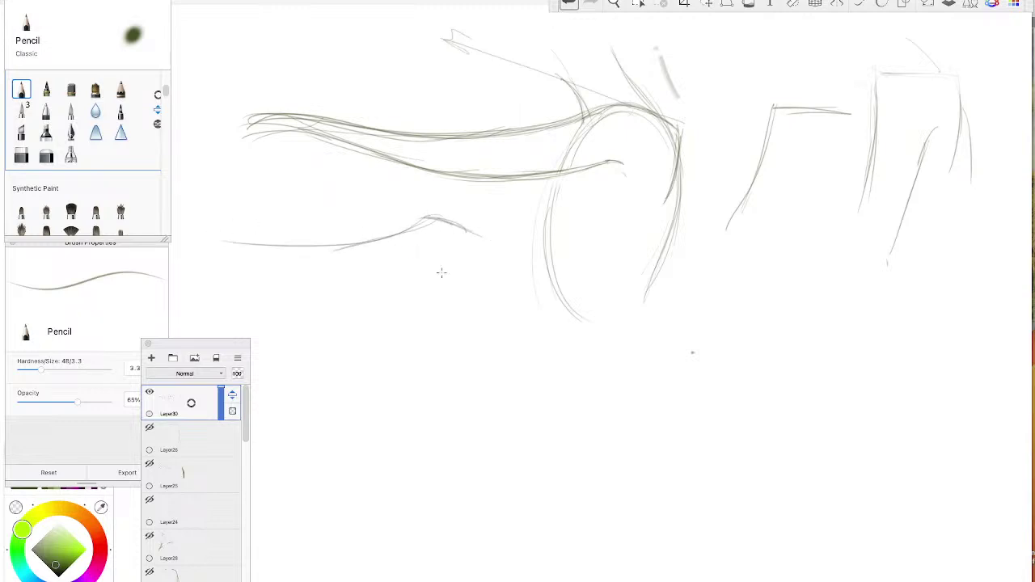
pyautogui.moveTo(441, 267); pyautogui.dragTo(279, 272)
pyautogui.moveTo(393, 267)
pyautogui.mouseDown()
pyautogui.moveTo(315, 276)
pyautogui.moveTo(231, 263)
pyautogui.mouseUp()
pyautogui.moveTo(207, 239)
pyautogui.mouseDown()
pyautogui.moveTo(204, 254)
pyautogui.moveTo(191, 250)
pyautogui.mouseUp()
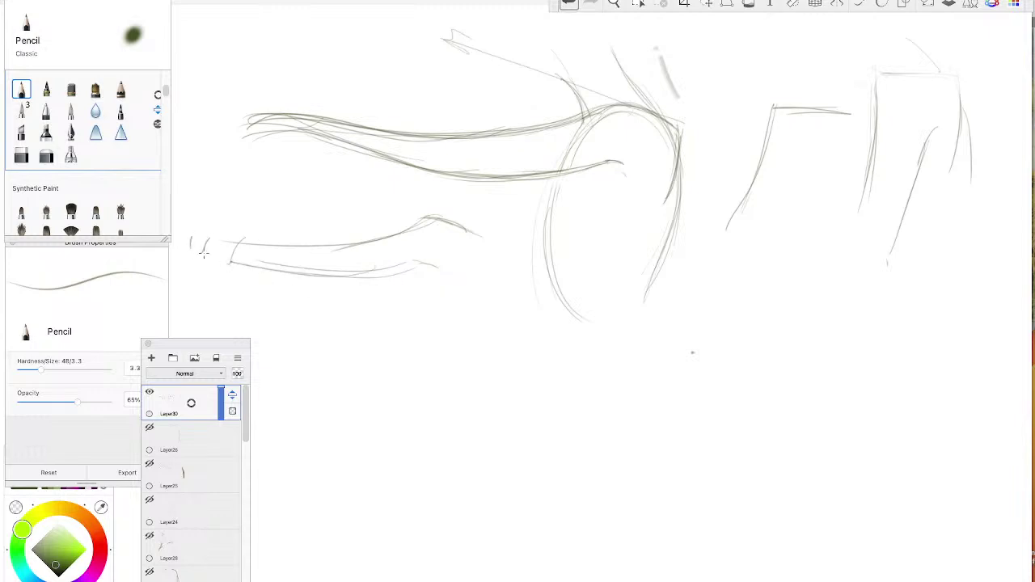
pyautogui.moveTo(434, 216); pyautogui.dragTo(477, 234)
pyautogui.moveTo(381, 245)
pyautogui.mouseDown()
pyautogui.moveTo(430, 244)
pyautogui.moveTo(248, 248)
pyautogui.mouseUp()
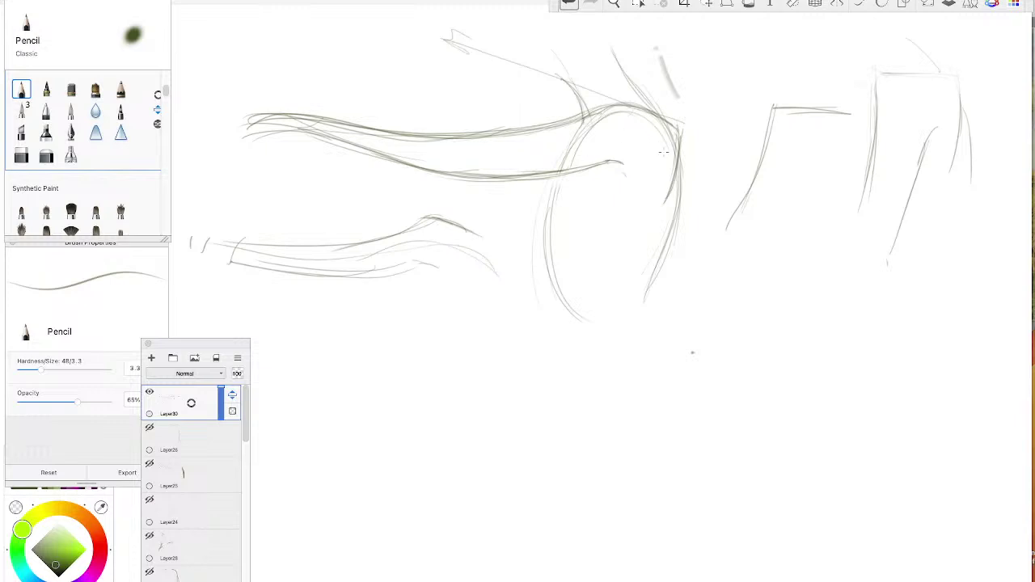
# - Add an inner rhythm line to the large arm, and give the smaller arm a torso with both side contours and a chest mark
pyautogui.moveTo(636, 132)
pyautogui.mouseDown()
pyautogui.moveTo(523, 146)
pyautogui.moveTo(399, 138)
pyautogui.mouseUp()
pyautogui.moveTo(443, 218)
pyautogui.mouseDown()
pyautogui.moveTo(488, 241)
pyautogui.moveTo(486, 288)
pyautogui.mouseUp()
pyautogui.moveTo(490, 235); pyautogui.dragTo(482, 351)
pyautogui.moveTo(495, 272); pyautogui.dragTo(477, 361)
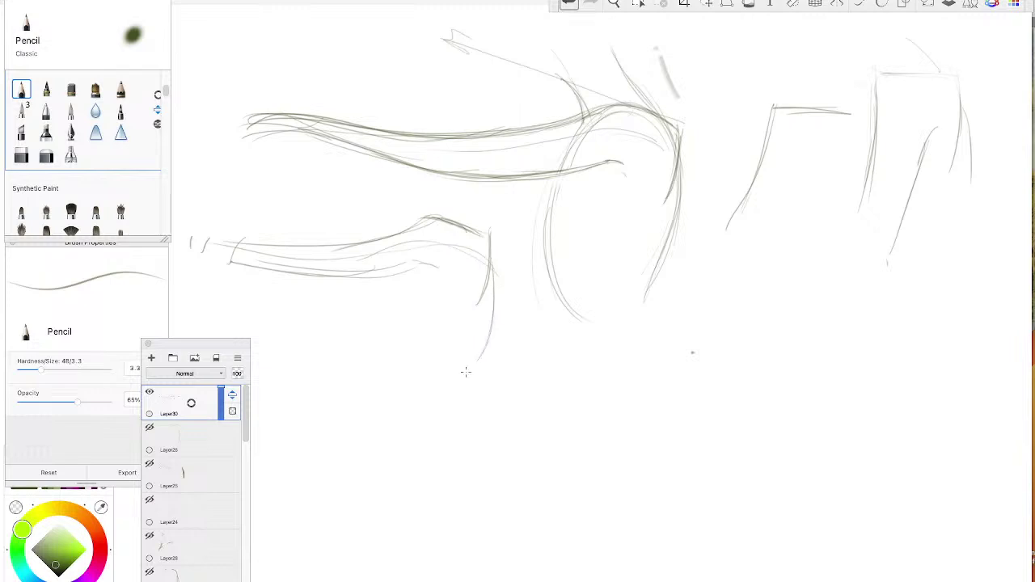
pyautogui.moveTo(419, 270); pyautogui.dragTo(385, 380)
pyautogui.moveTo(407, 302); pyautogui.dragTo(409, 312)
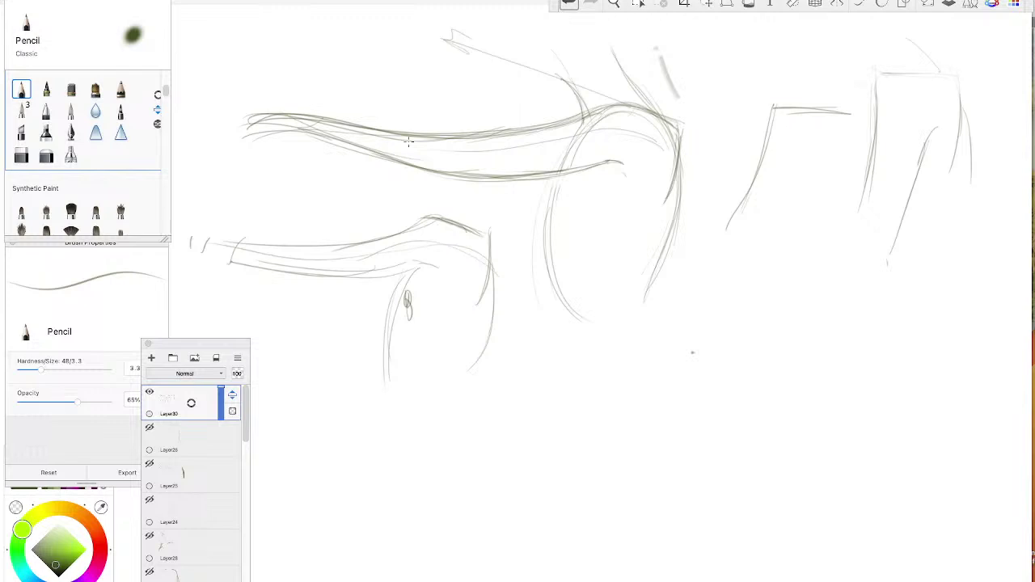
# - Hide the arm study layer, add a new layer, and build up a bold horizontal shoulder line on it
pyautogui.click(150, 392)
pyautogui.click(152, 358)
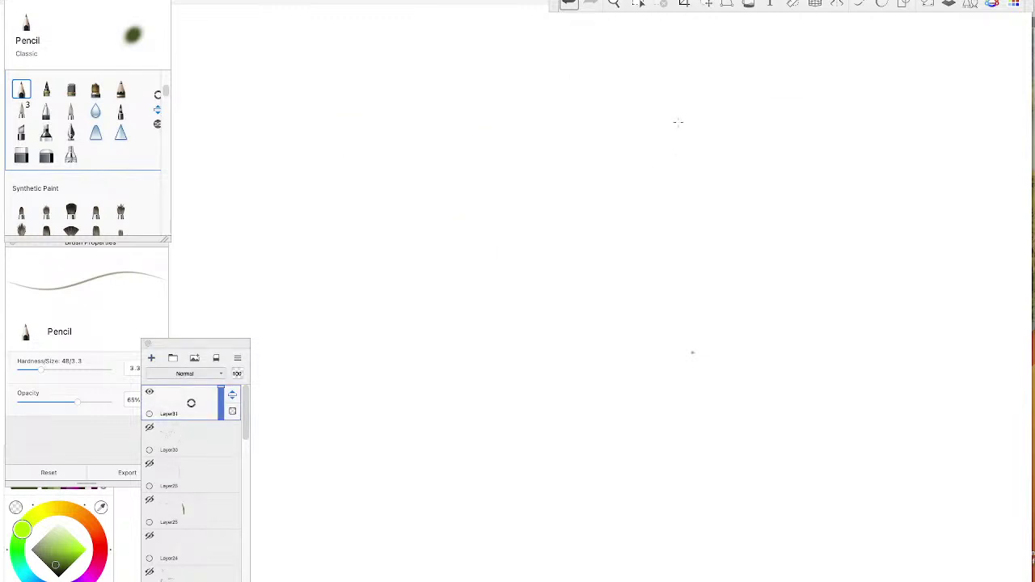
pyautogui.moveTo(655, 108)
pyautogui.mouseDown()
pyautogui.moveTo(703, 109)
pyautogui.moveTo(570, 104)
pyautogui.moveTo(732, 107)
pyautogui.moveTo(619, 102)
pyautogui.moveTo(511, 114)
pyautogui.mouseUp()
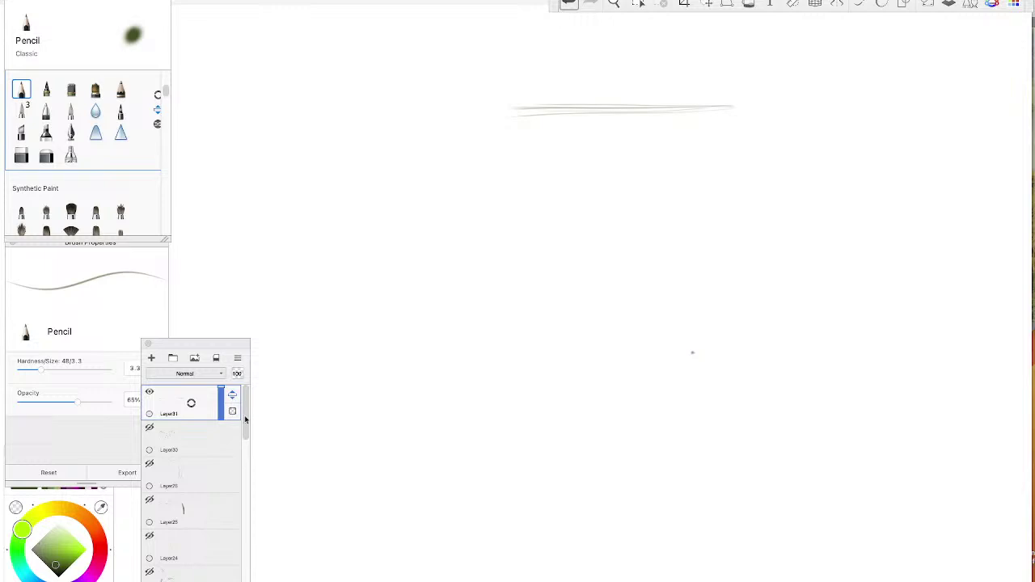
pyautogui.moveTo(246, 420)
pyautogui.mouseDown()
pyautogui.moveTo(246, 576)
pyautogui.moveTo(245, 409)
pyautogui.moveTo(245, 422)
pyautogui.mouseUp()
pyautogui.click(149, 459)
pyautogui.click(148, 507)
pyautogui.click(148, 541)
pyautogui.moveTo(582, 106); pyautogui.dragTo(671, 106)
pyautogui.moveTo(595, 106); pyautogui.dragTo(506, 104)
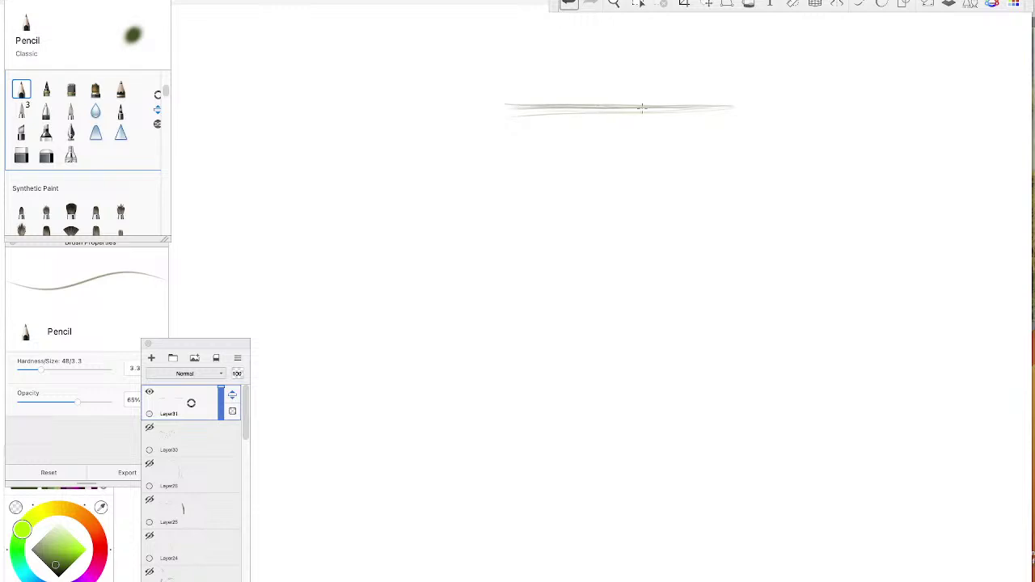
pyautogui.moveTo(742, 106); pyautogui.dragTo(509, 108)
# - Handwrite "CORNERS", underlined and circled, with an underlined "CURVES" beneath it
pyautogui.moveTo(261, 38)
pyautogui.mouseDown()
pyautogui.moveTo(275, 57)
pyautogui.moveTo(333, 39)
pyautogui.moveTo(372, 38)
pyautogui.moveTo(386, 51)
pyautogui.moveTo(422, 27)
pyautogui.mouseUp()
pyautogui.moveTo(225, 73)
pyautogui.mouseDown()
pyautogui.moveTo(447, 54)
pyautogui.moveTo(430, 44)
pyautogui.mouseUp()
pyautogui.moveTo(311, 16)
pyautogui.mouseDown()
pyautogui.moveTo(217, 64)
pyautogui.moveTo(308, 15)
pyautogui.moveTo(260, 24)
pyautogui.mouseUp()
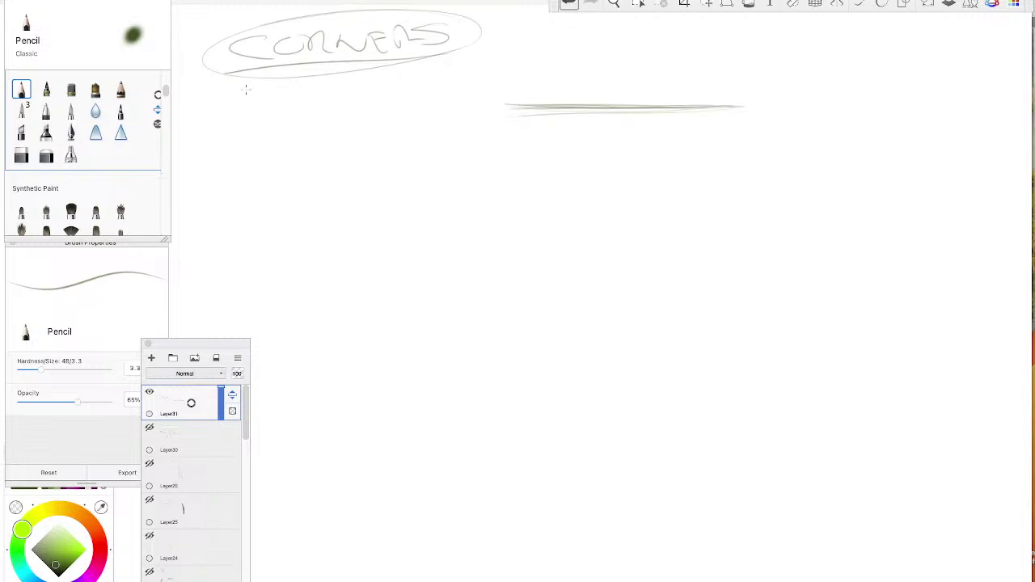
pyautogui.moveTo(256, 86)
pyautogui.mouseDown()
pyautogui.moveTo(227, 103)
pyautogui.moveTo(263, 110)
pyautogui.mouseUp()
pyautogui.moveTo(278, 92)
pyautogui.mouseDown()
pyautogui.moveTo(332, 97)
pyautogui.moveTo(358, 86)
pyautogui.mouseUp()
pyautogui.moveTo(365, 88)
pyautogui.mouseDown()
pyautogui.moveTo(365, 99)
pyautogui.moveTo(385, 81)
pyautogui.mouseUp()
pyautogui.moveTo(365, 89)
pyautogui.mouseDown()
pyautogui.moveTo(399, 74)
pyautogui.moveTo(416, 101)
pyautogui.moveTo(222, 119)
pyautogui.mouseUp()
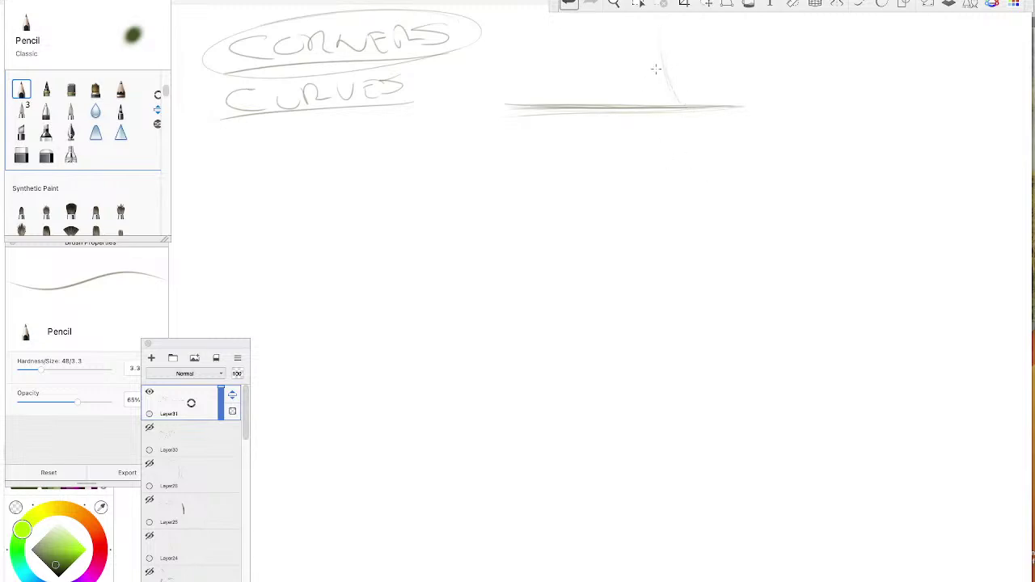
# - Sketch the front-view ribcage below the shoulder line with curved sides and a closing base line
pyautogui.moveTo(670, 91); pyautogui.dragTo(715, 287)
pyautogui.moveTo(588, 96)
pyautogui.mouseDown()
pyautogui.moveTo(593, 36)
pyautogui.moveTo(582, 107)
pyautogui.moveTo(547, 195)
pyautogui.mouseUp()
pyautogui.moveTo(566, 116)
pyautogui.mouseDown()
pyautogui.moveTo(538, 253)
pyautogui.moveTo(552, 297)
pyautogui.mouseUp()
pyautogui.moveTo(710, 212)
pyautogui.mouseDown()
pyautogui.moveTo(714, 322)
pyautogui.moveTo(565, 328)
pyautogui.mouseUp()
pyautogui.moveTo(715, 322); pyautogui.dragTo(627, 331)
# - Draw a bold vertical center axis from the neck down through the ribcage and past its base
pyautogui.moveTo(624, 39); pyautogui.dragTo(637, 410)
pyautogui.moveTo(626, 115); pyautogui.dragTo(639, 451)
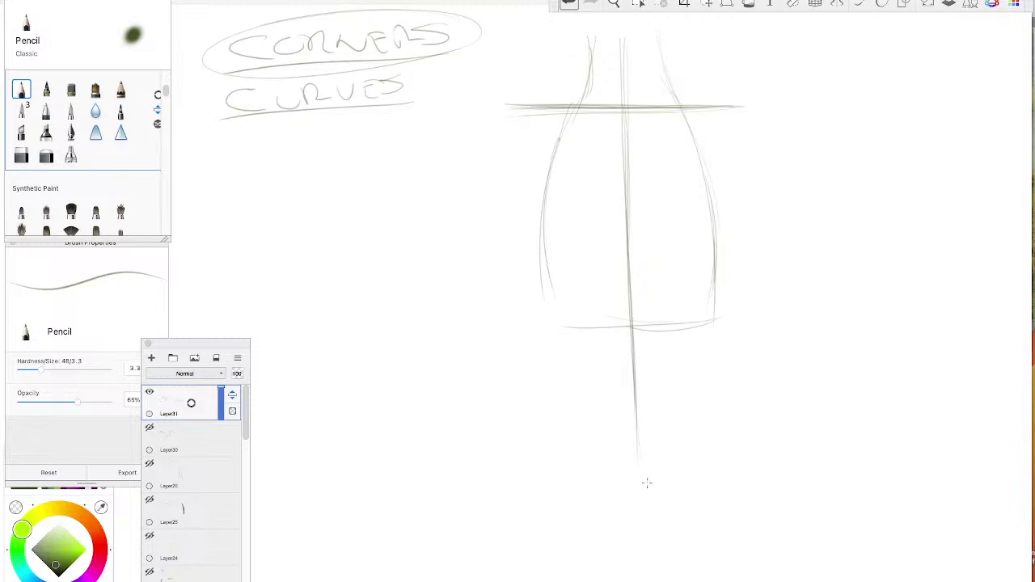
pyautogui.moveTo(624, 213); pyautogui.dragTo(628, 427)
pyautogui.moveTo(628, 253); pyautogui.dragTo(637, 453)
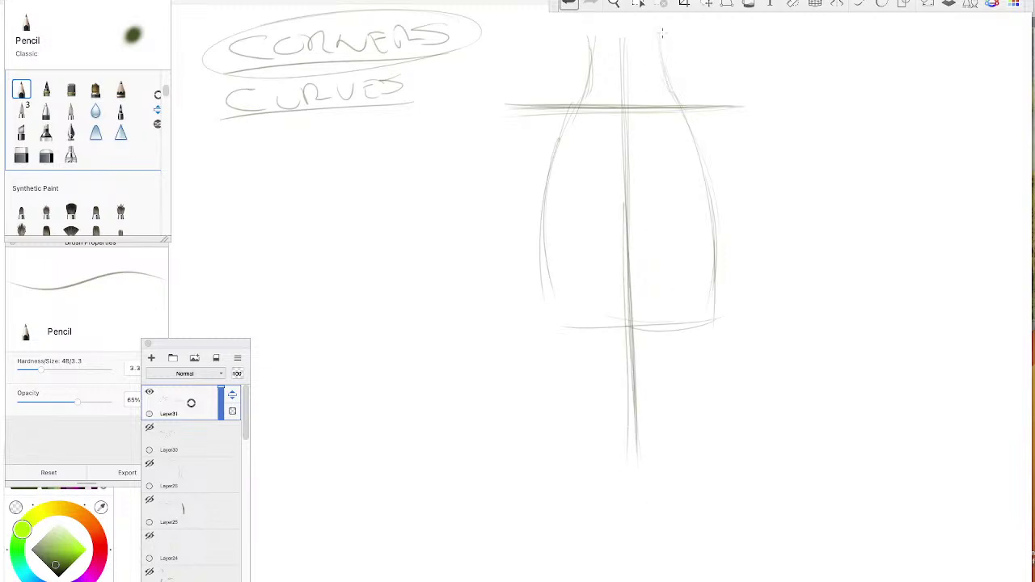
# - Reinforce both sides of the neck so they flow down into the shoulder line
pyautogui.moveTo(661, 34); pyautogui.dragTo(681, 108)
pyautogui.moveTo(592, 29); pyautogui.dragTo(566, 109)
pyautogui.moveTo(590, 68); pyautogui.dragTo(567, 107)
# - Sketch curved trapezius slopes from both sides of the neck out to the ends of the shoulder line
pyautogui.moveTo(677, 79)
pyautogui.mouseDown()
pyautogui.moveTo(734, 105)
pyautogui.moveTo(710, 102)
pyautogui.mouseUp()
pyautogui.moveTo(653, 57); pyautogui.dragTo(693, 104)
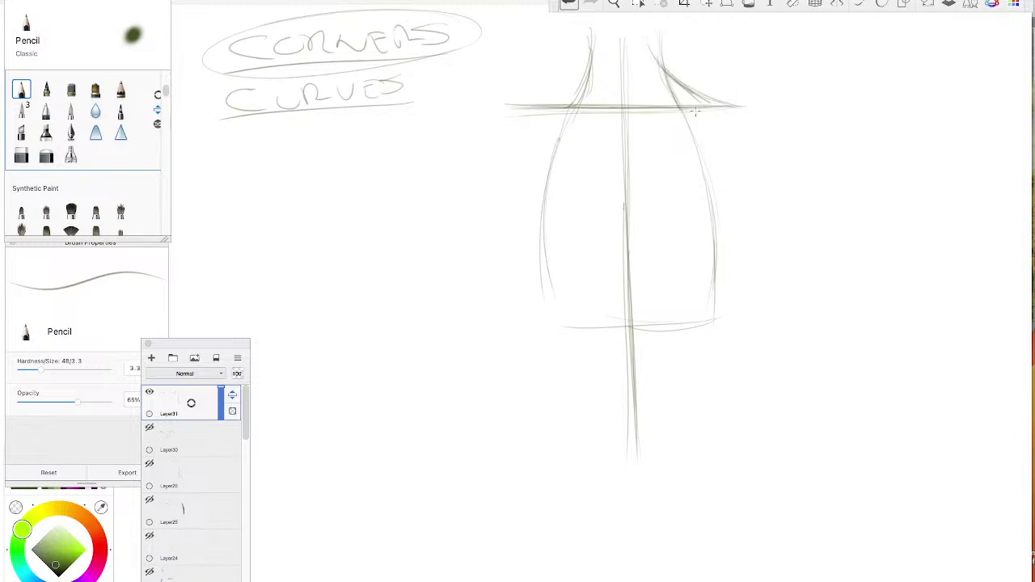
pyautogui.moveTo(599, 61)
pyautogui.mouseDown()
pyautogui.moveTo(575, 78)
pyautogui.moveTo(597, 59)
pyautogui.moveTo(520, 98)
pyautogui.moveTo(596, 70)
pyautogui.moveTo(574, 83)
pyautogui.moveTo(523, 108)
pyautogui.mouseUp()
pyautogui.moveTo(576, 86); pyautogui.dragTo(504, 106)
pyautogui.moveTo(594, 63); pyautogui.dragTo(540, 105)
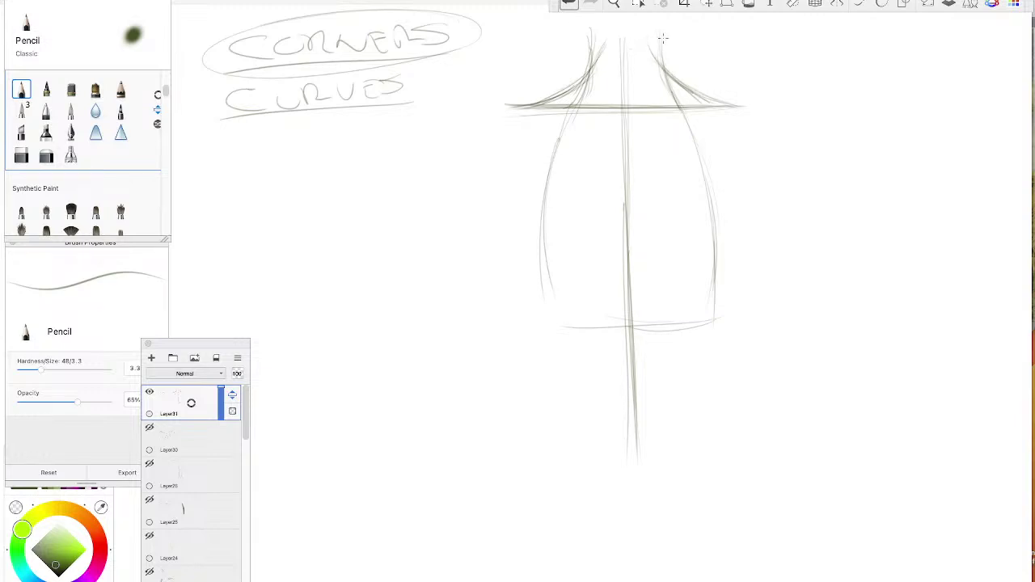
pyautogui.moveTo(592, 47)
pyautogui.mouseDown()
pyautogui.moveTo(575, 75)
pyautogui.moveTo(598, 55)
pyautogui.moveTo(530, 100)
pyautogui.moveTo(577, 80)
pyautogui.moveTo(501, 110)
pyautogui.mouseUp()
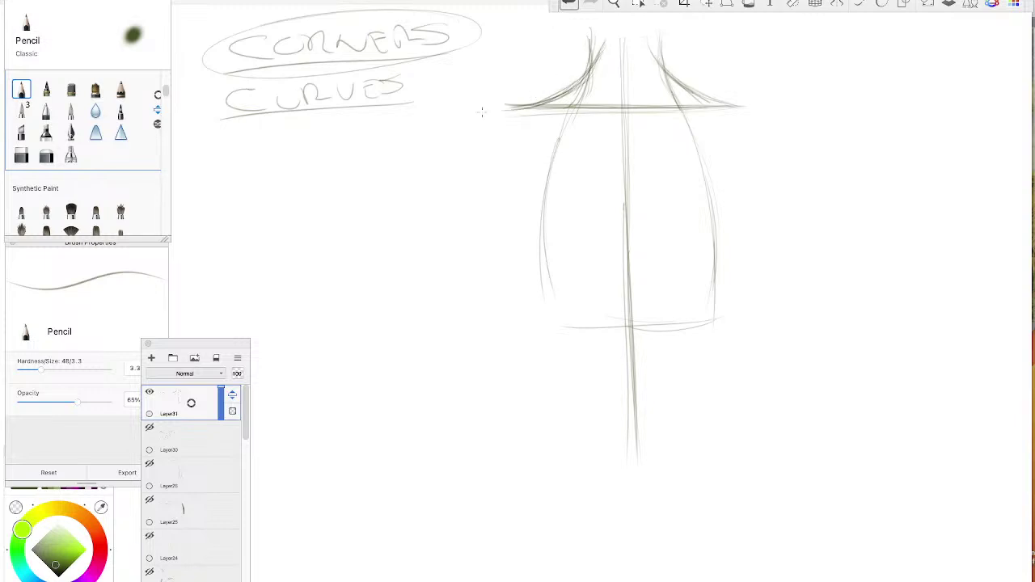
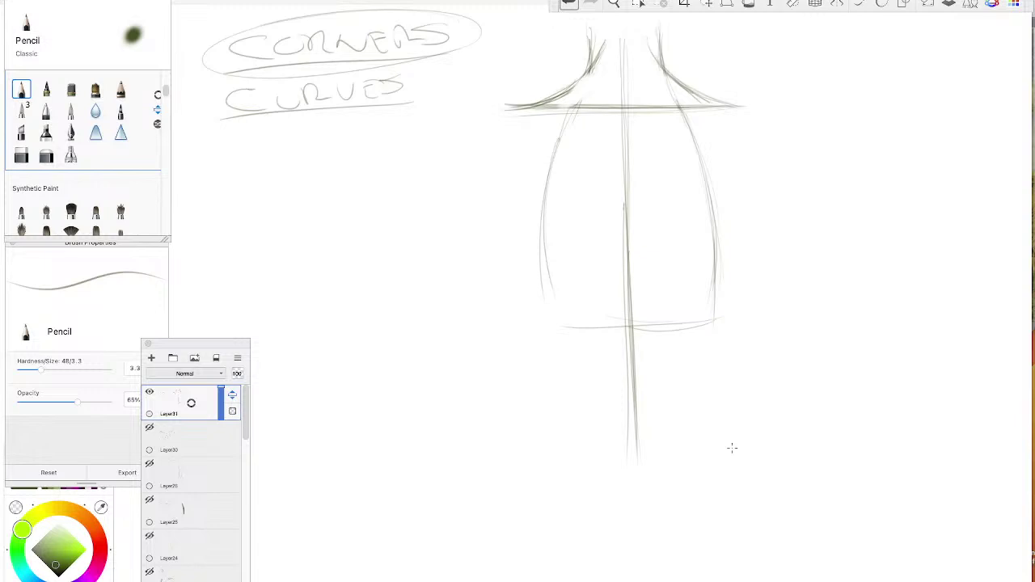
# - Sketch two hanging teardrop shapes beside the torso, one broad and one longer with a narrow stretched neck
pyautogui.moveTo(373, 100); pyautogui.dragTo(387, 384)
pyautogui.moveTo(372, 98)
pyautogui.mouseDown()
pyautogui.moveTo(280, 312)
pyautogui.moveTo(384, 365)
pyautogui.mouseUp()
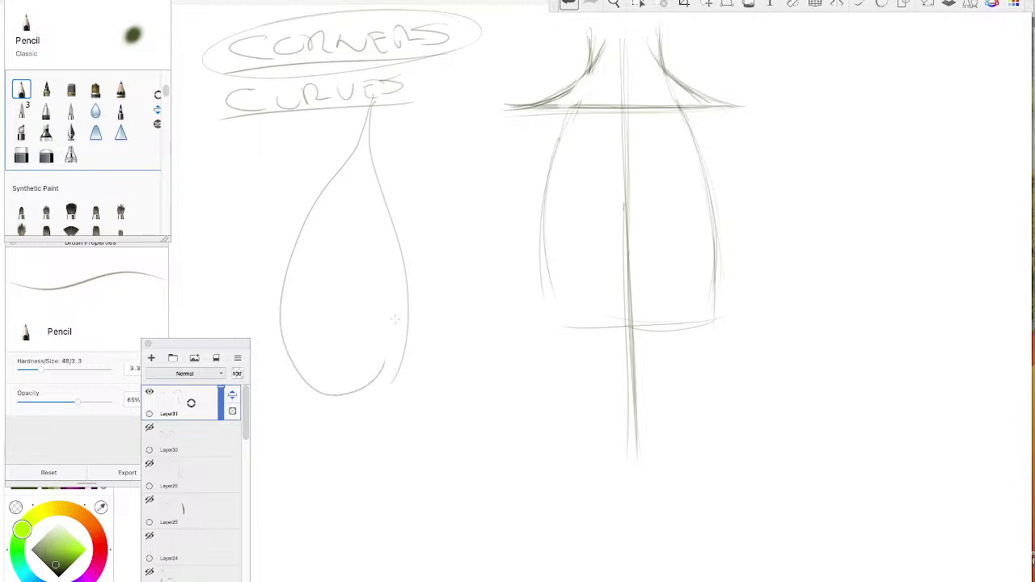
pyautogui.moveTo(437, 94)
pyautogui.mouseDown()
pyautogui.moveTo(437, 347)
pyautogui.moveTo(458, 250)
pyautogui.moveTo(495, 509)
pyautogui.mouseUp()
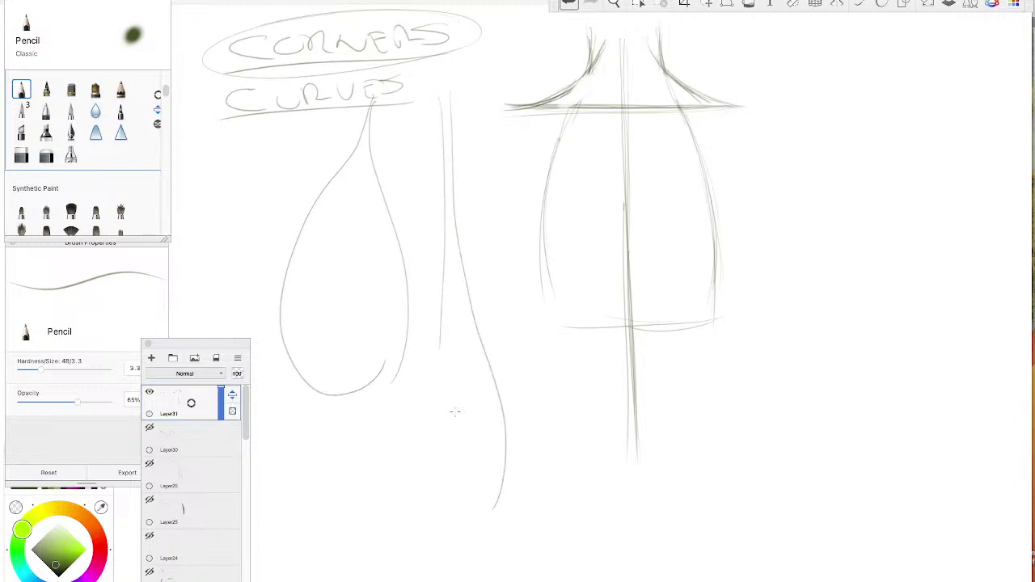
pyautogui.moveTo(444, 296)
pyautogui.mouseDown()
pyautogui.moveTo(429, 402)
pyautogui.moveTo(482, 518)
pyautogui.moveTo(488, 378)
pyautogui.moveTo(457, 220)
pyautogui.moveTo(444, 54)
pyautogui.mouseUp()
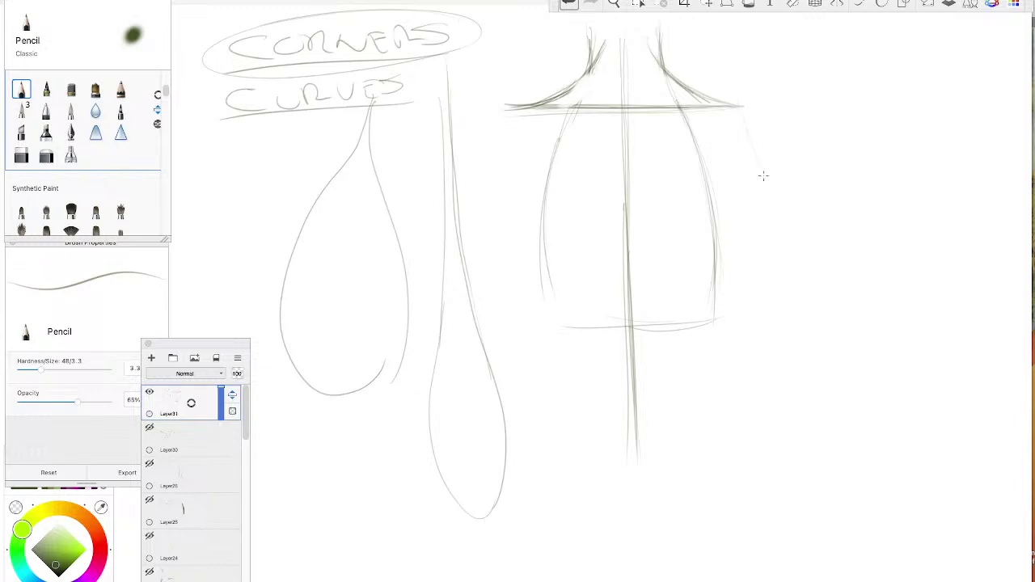
# - Sketch the lowered arm slanting down and outward from the right-hand shoulder, with inner and outer contours continuing into the forearm
pyautogui.moveTo(756, 165); pyautogui.dragTo(796, 251)
pyautogui.moveTo(740, 103); pyautogui.dragTo(838, 319)
pyautogui.moveTo(754, 148); pyautogui.dragTo(841, 328)
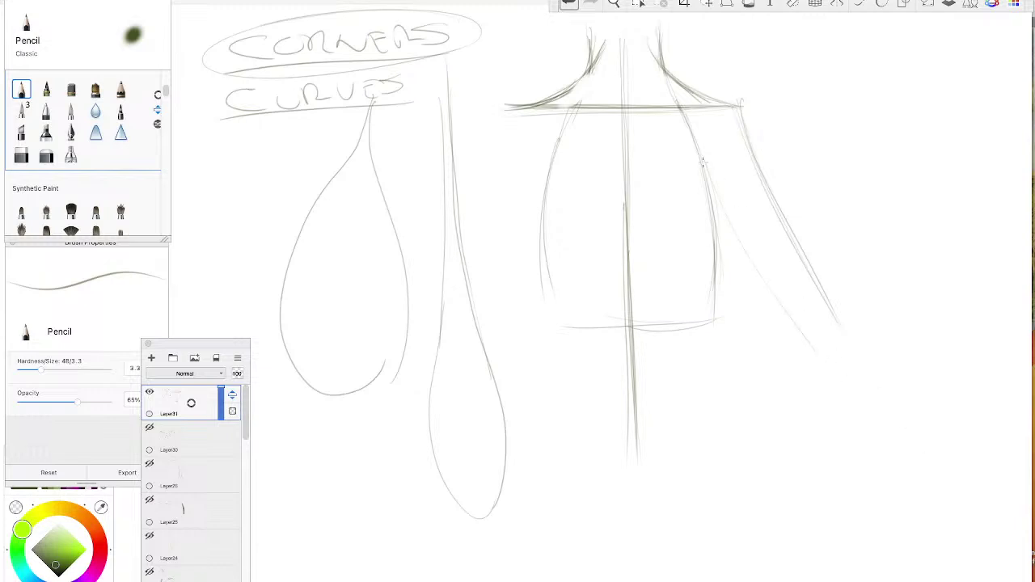
pyautogui.moveTo(727, 221); pyautogui.dragTo(850, 386)
pyautogui.moveTo(815, 293)
pyautogui.mouseDown()
pyautogui.moveTo(896, 402)
pyautogui.moveTo(899, 435)
pyautogui.mouseUp()
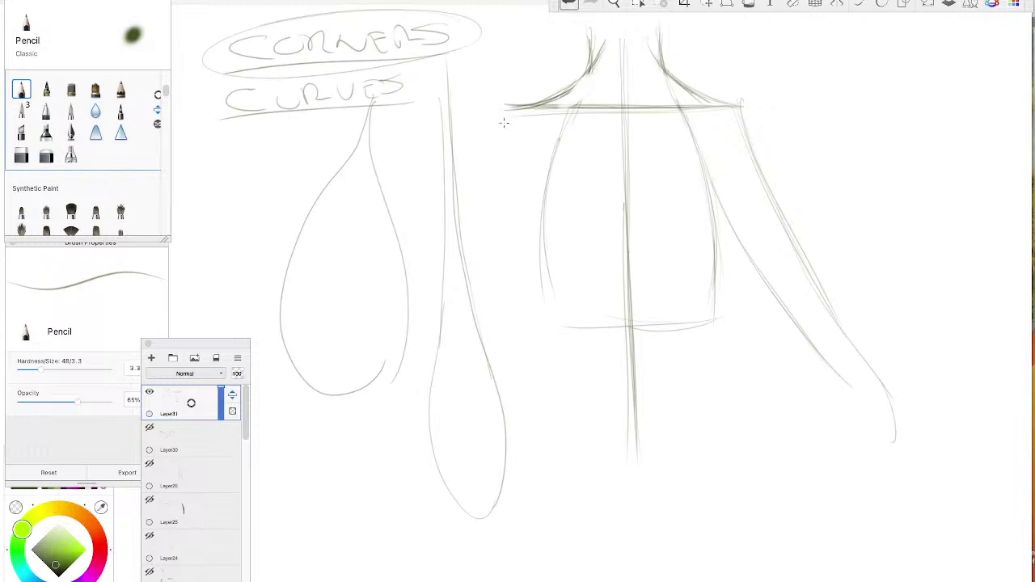
# - Sketch the opposite arm extended horizontally with its armpit curving into the ribcage, and add an armpit line beside the lowered arm
pyautogui.moveTo(555, 94); pyautogui.dragTo(264, 117)
pyautogui.moveTo(452, 102)
pyautogui.mouseDown()
pyautogui.moveTo(243, 118)
pyautogui.moveTo(589, 91)
pyautogui.moveTo(496, 100)
pyautogui.mouseUp()
pyautogui.moveTo(507, 160); pyautogui.dragTo(280, 141)
pyautogui.moveTo(500, 152)
pyautogui.mouseDown()
pyautogui.moveTo(520, 173)
pyautogui.moveTo(517, 156)
pyautogui.moveTo(546, 233)
pyautogui.mouseUp()
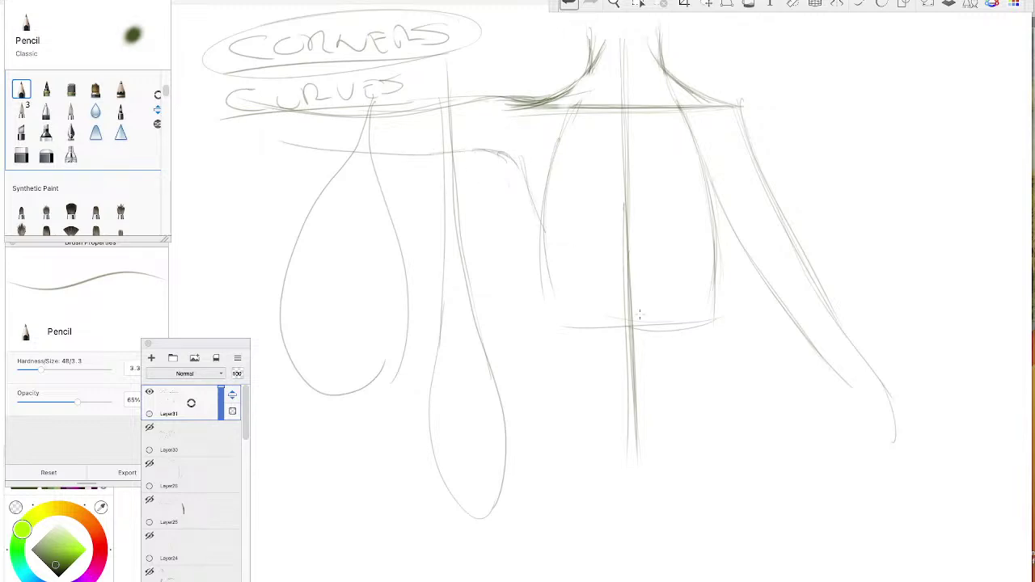
pyautogui.moveTo(727, 153); pyautogui.dragTo(715, 220)
pyautogui.moveTo(727, 149); pyautogui.dragTo(718, 197)
# - Set up the Paintbrush with a pale peach colour and 34% opacity with heavy pressure, undoing the test stroke
pyautogui.click(70, 111)
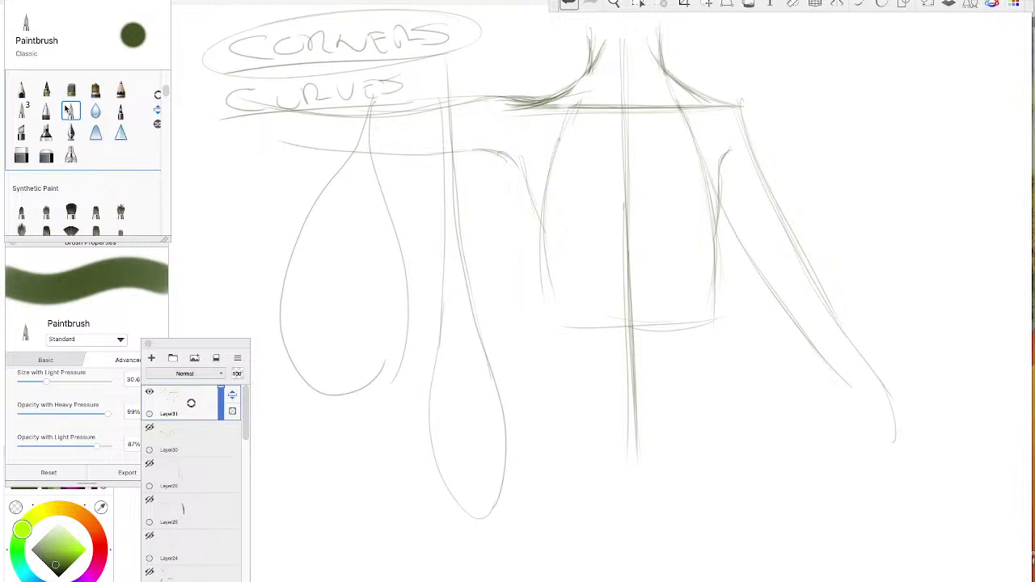
pyautogui.click(97, 531)
pyautogui.click(72, 549)
pyautogui.moveTo(72, 550); pyautogui.dragTo(66, 531)
pyautogui.moveTo(107, 413); pyautogui.dragTo(50, 417)
pyautogui.click(95, 526)
pyautogui.moveTo(94, 526); pyautogui.dragTo(79, 513)
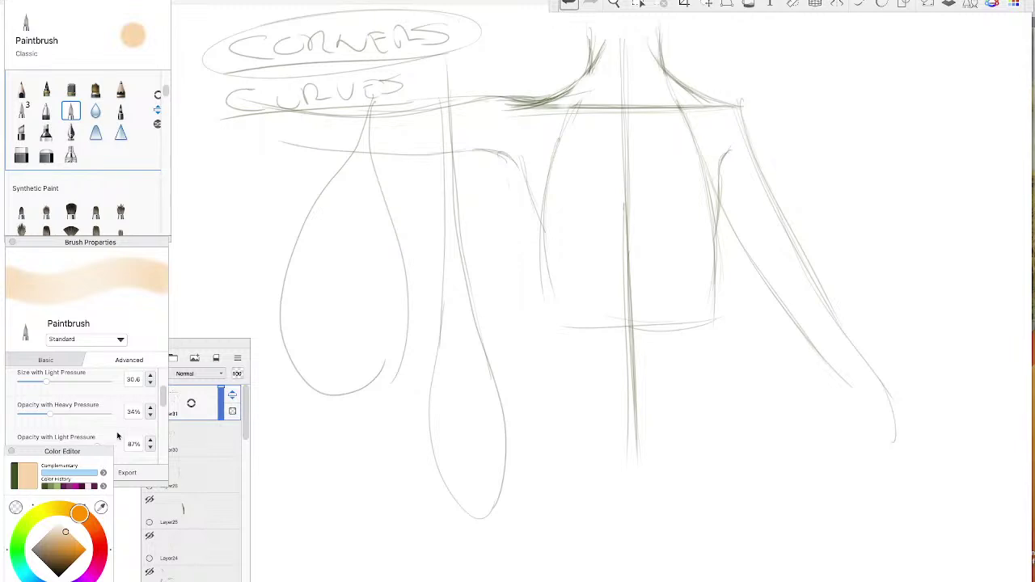
pyautogui.moveTo(647, 32)
pyautogui.mouseDown()
pyautogui.moveTo(694, 196)
pyautogui.moveTo(698, 293)
pyautogui.moveTo(687, 292)
pyautogui.moveTo(640, 59)
pyautogui.moveTo(653, 269)
pyautogui.mouseUp()
pyautogui.hotkey('ctrl', 'z')
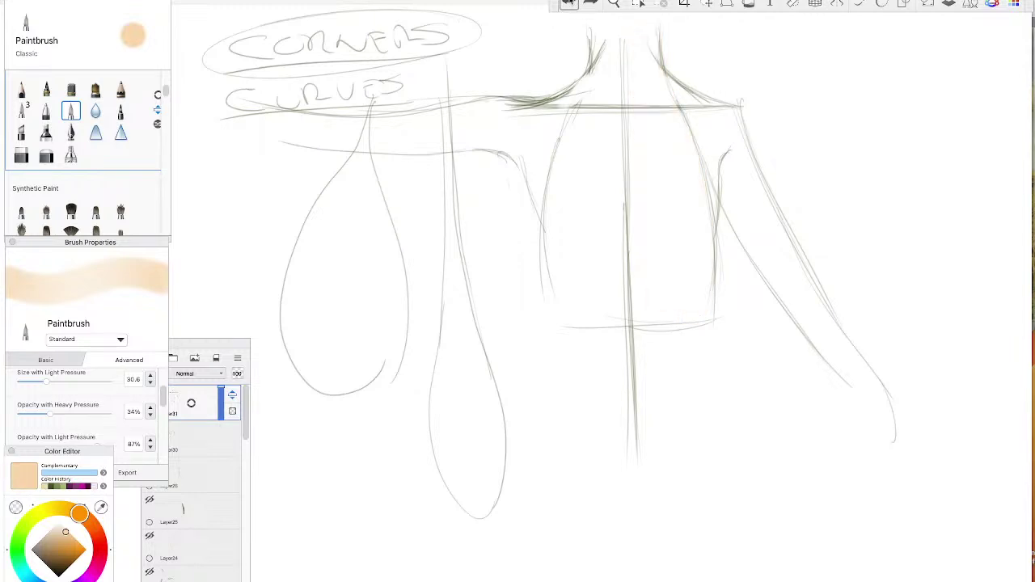
# - Add a layer beneath the torso line sketch and paint the neck and ribcage solid peach
pyautogui.click(142, 363)
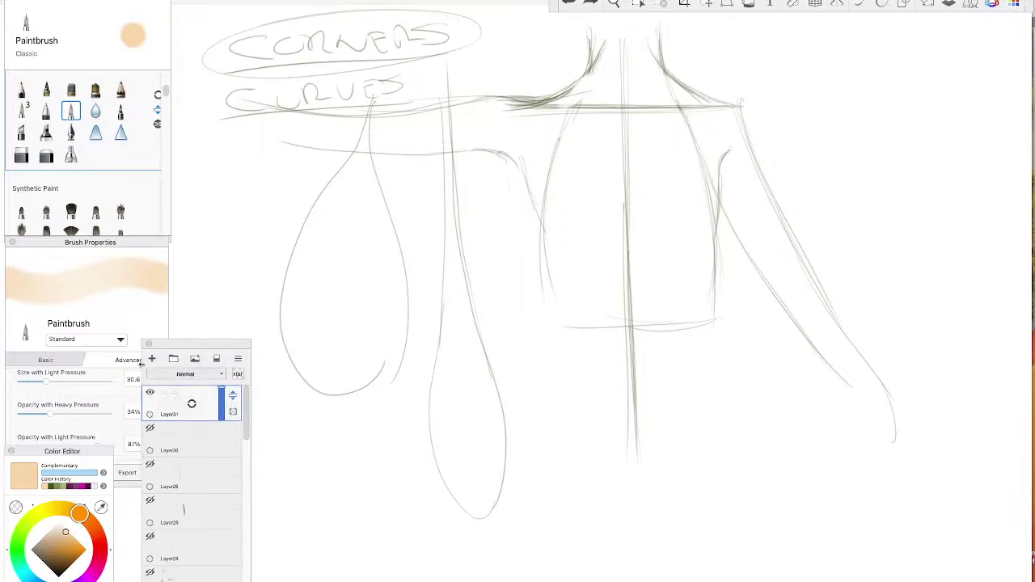
pyautogui.click(151, 358)
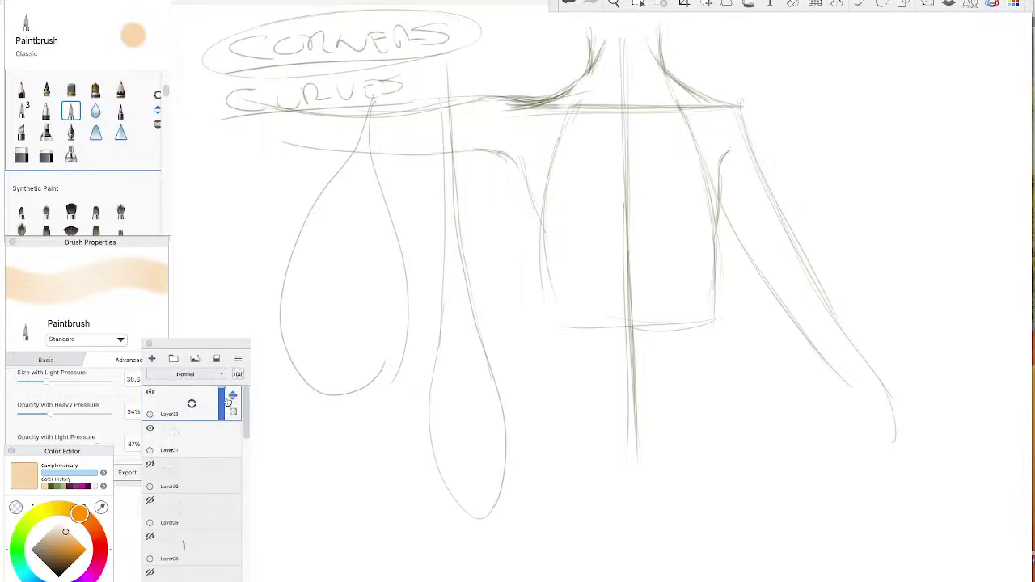
pyautogui.moveTo(228, 403); pyautogui.dragTo(231, 444)
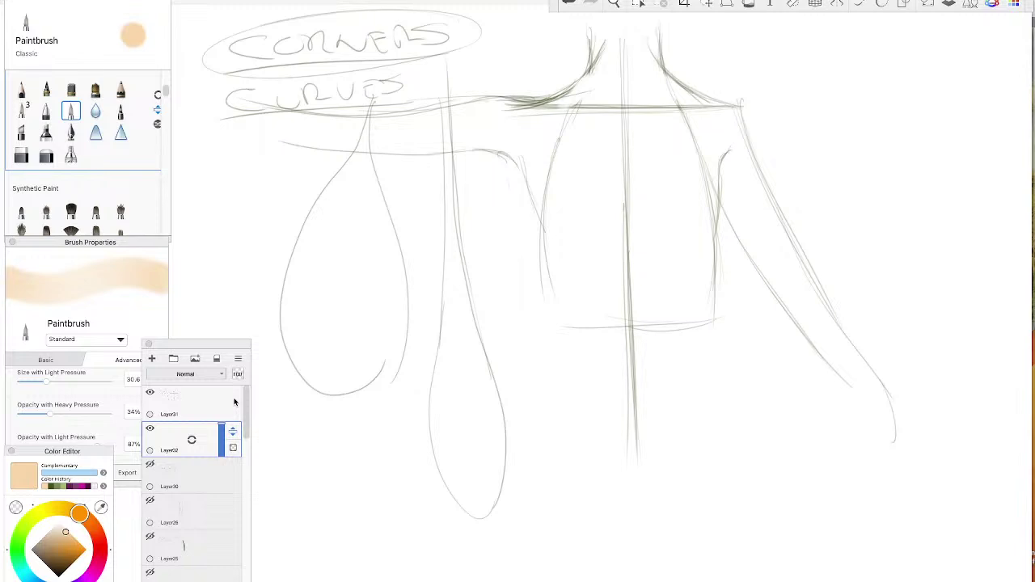
pyautogui.moveTo(652, 23)
pyautogui.mouseDown()
pyautogui.moveTo(700, 265)
pyautogui.moveTo(686, 317)
pyautogui.moveTo(568, 312)
pyautogui.moveTo(543, 275)
pyautogui.moveTo(598, 23)
pyautogui.mouseUp()
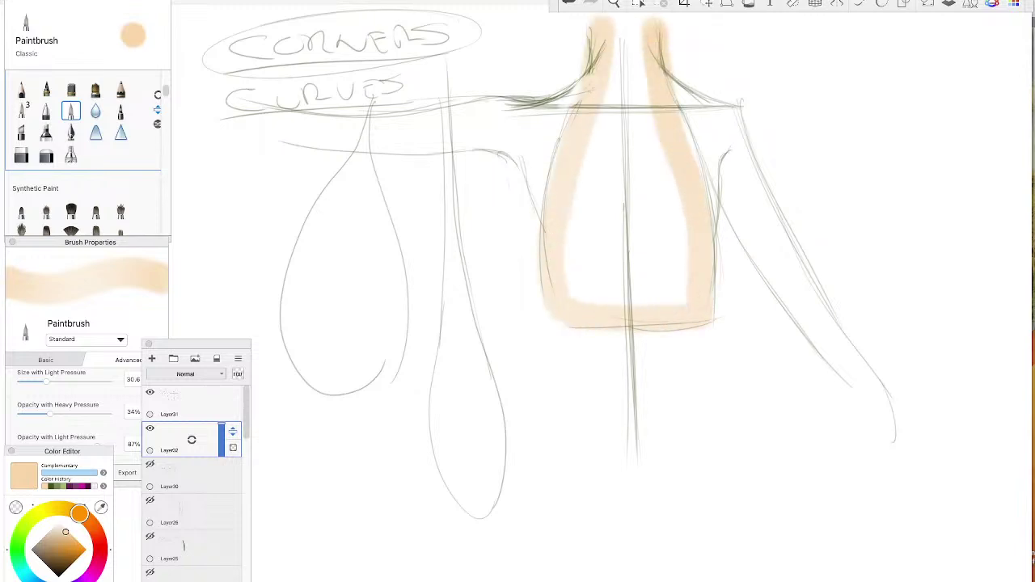
pyautogui.moveTo(579, 81)
pyautogui.mouseDown()
pyautogui.moveTo(596, 300)
pyautogui.moveTo(623, 301)
pyautogui.moveTo(648, 136)
pyautogui.moveTo(672, 299)
pyautogui.moveTo(675, 93)
pyautogui.moveTo(643, 25)
pyautogui.moveTo(628, 278)
pyautogui.mouseUp()
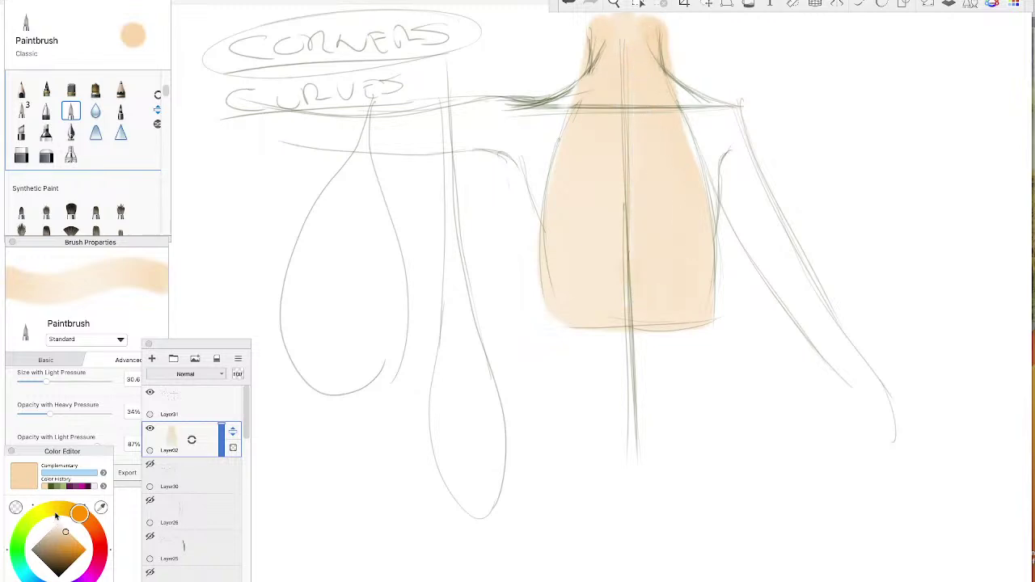
# - Paint both arms, the shoulders and the trapezius in soft yellow over the peach torso
pyautogui.moveTo(77, 518); pyautogui.dragTo(57, 507)
pyautogui.click(71, 535)
pyautogui.click(75, 538)
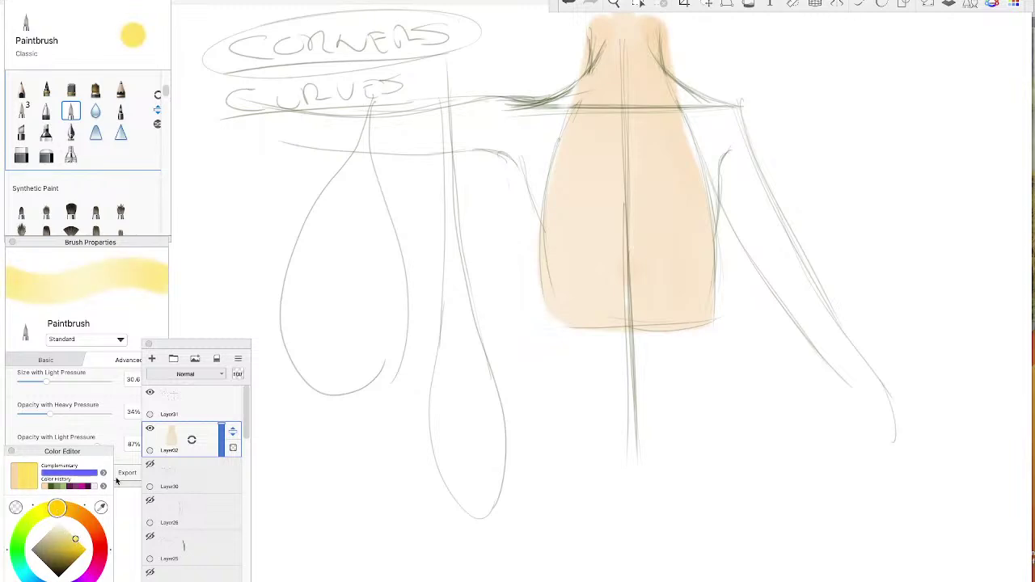
pyautogui.moveTo(727, 104)
pyautogui.mouseDown()
pyautogui.moveTo(804, 291)
pyautogui.moveTo(675, 81)
pyautogui.moveTo(712, 171)
pyautogui.mouseUp()
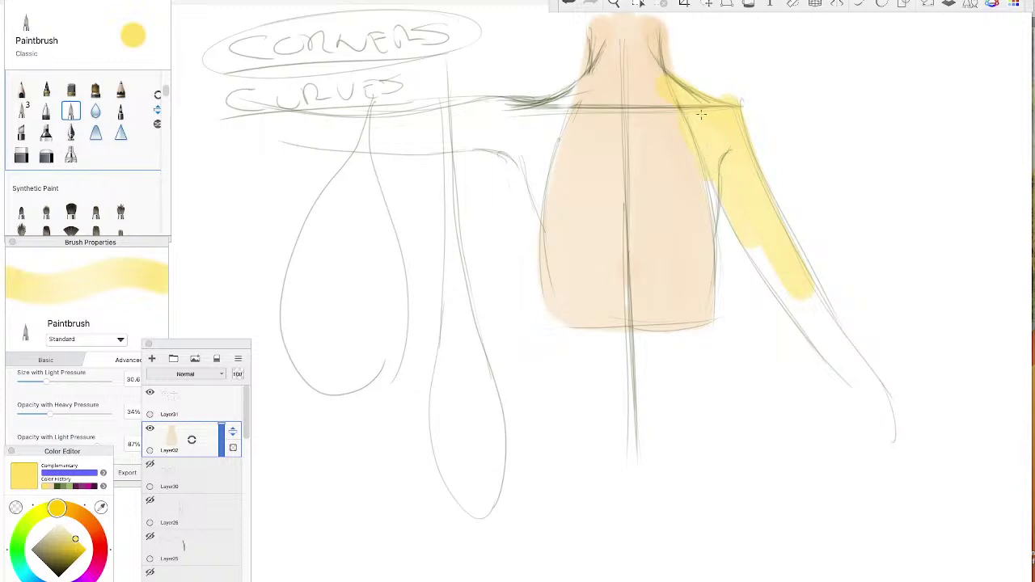
pyautogui.moveTo(574, 96)
pyautogui.mouseDown()
pyautogui.moveTo(538, 190)
pyautogui.moveTo(526, 122)
pyautogui.moveTo(482, 108)
pyautogui.moveTo(461, 145)
pyautogui.moveTo(344, 144)
pyautogui.moveTo(355, 125)
pyautogui.moveTo(299, 137)
pyautogui.mouseUp()
pyautogui.moveTo(683, 97)
pyautogui.mouseDown()
pyautogui.moveTo(575, 91)
pyautogui.moveTo(645, 63)
pyautogui.mouseUp()
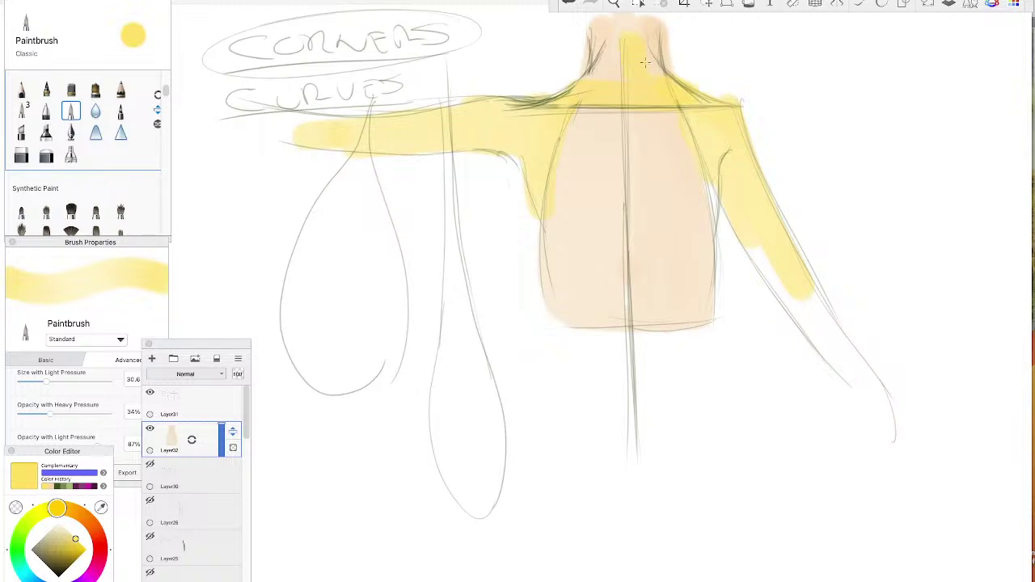
pyautogui.moveTo(570, 101); pyautogui.dragTo(748, 113)
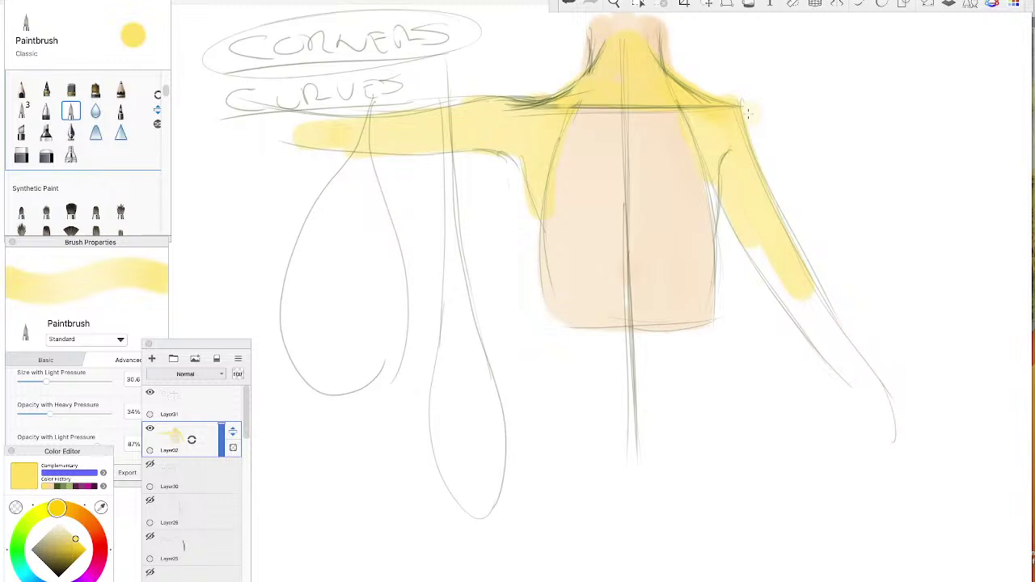
# - Add a top layer and set the Pencil to a muted olive-brown, trying it with short diagonal strokes beside the teardrop
pyautogui.click(151, 358)
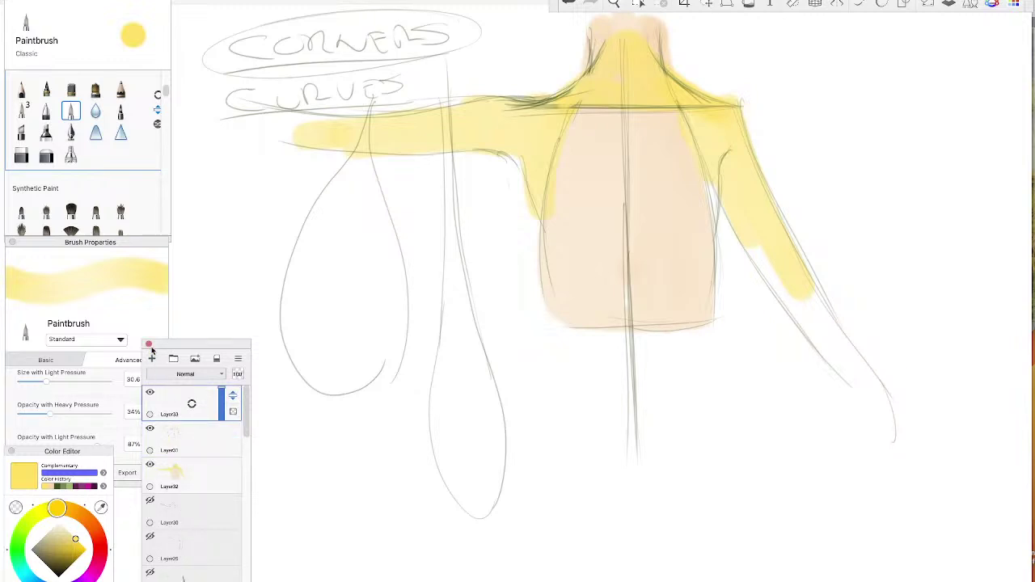
pyautogui.click(22, 89)
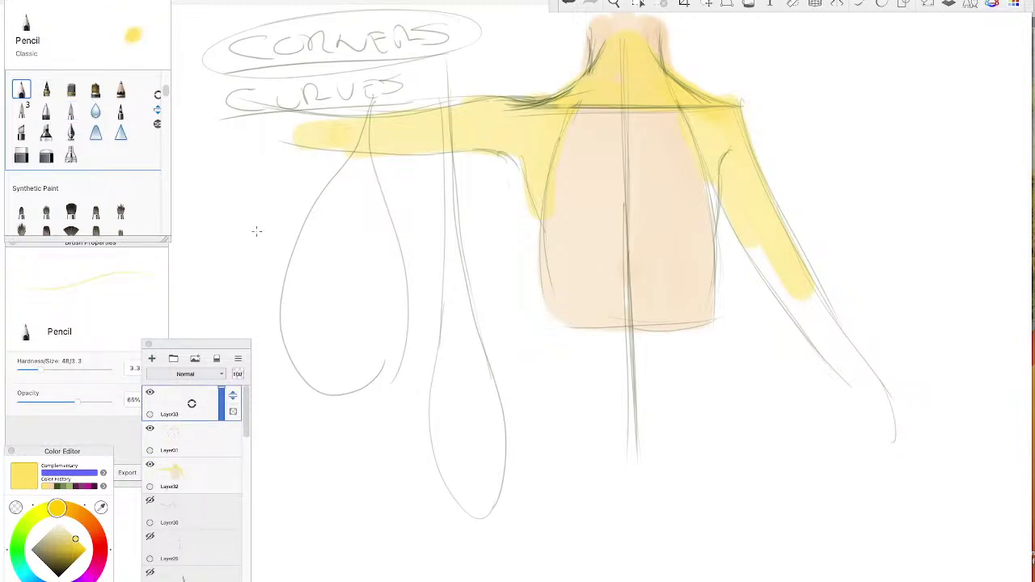
pyautogui.moveTo(57, 561); pyautogui.dragTo(48, 555)
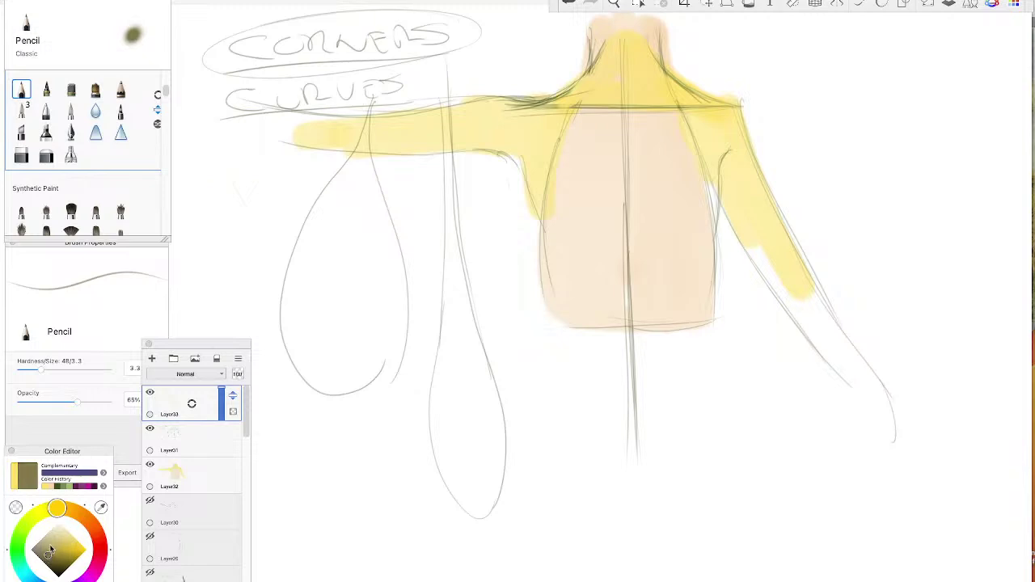
pyautogui.moveTo(253, 303); pyautogui.dragTo(271, 321)
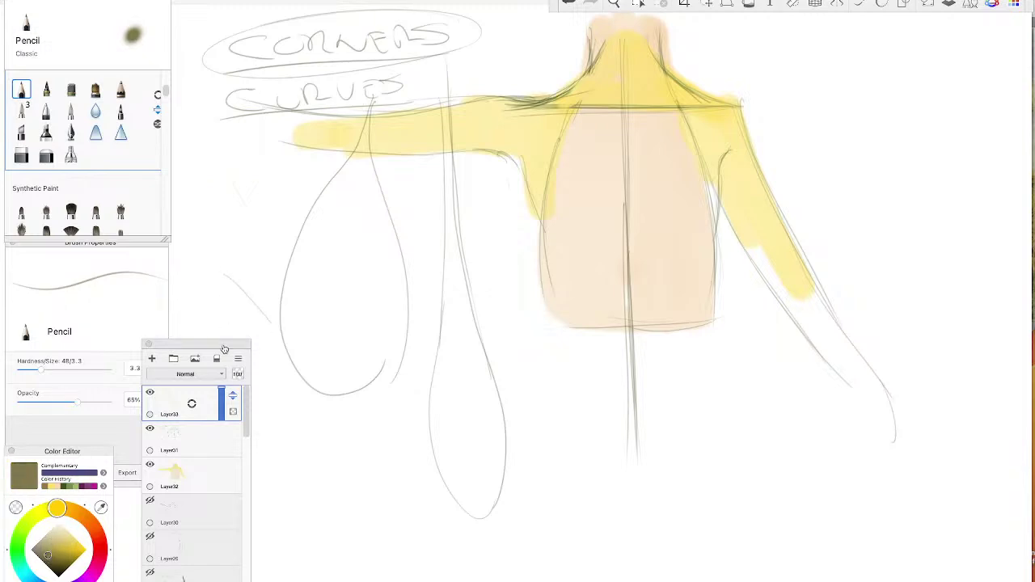
pyautogui.click(45, 554)
pyautogui.moveTo(223, 236); pyautogui.dragTo(230, 241)
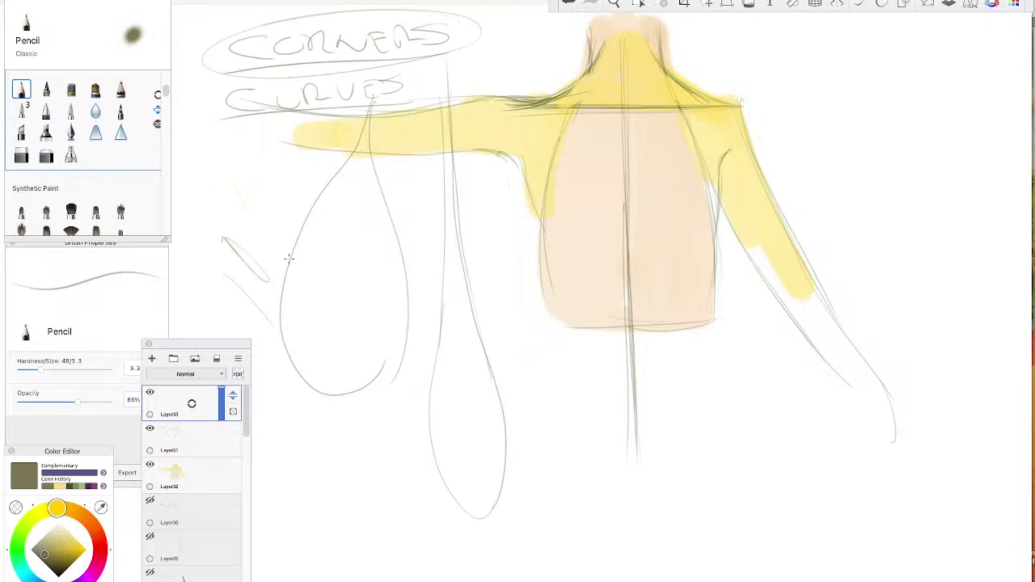
# - Erase the heavy horizontal shoulder line on the line-sketch layer and redraw its section towards the lowered arm's shoulder
pyautogui.click(194, 426)
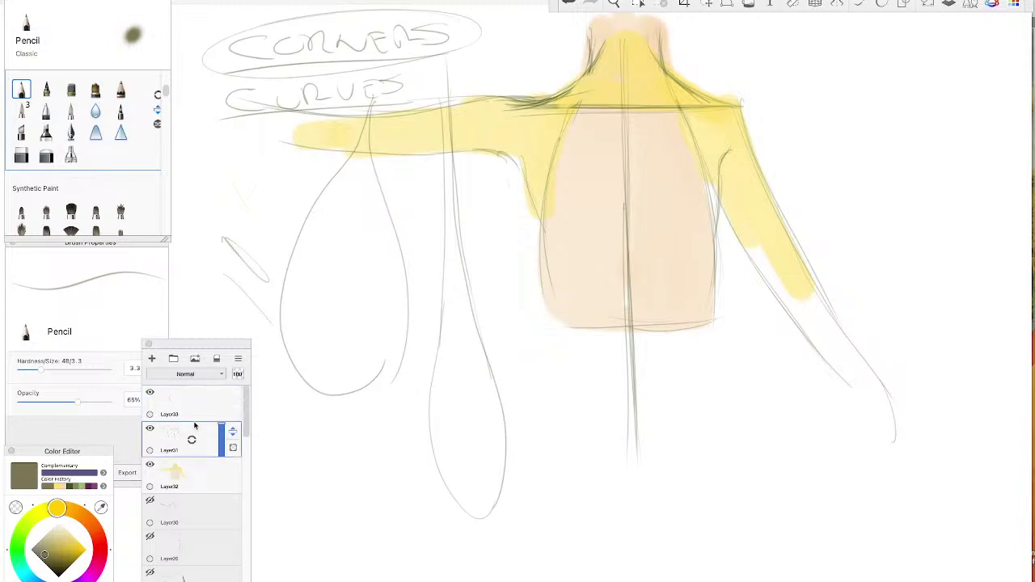
pyautogui.moveTo(713, 110); pyautogui.dragTo(503, 102)
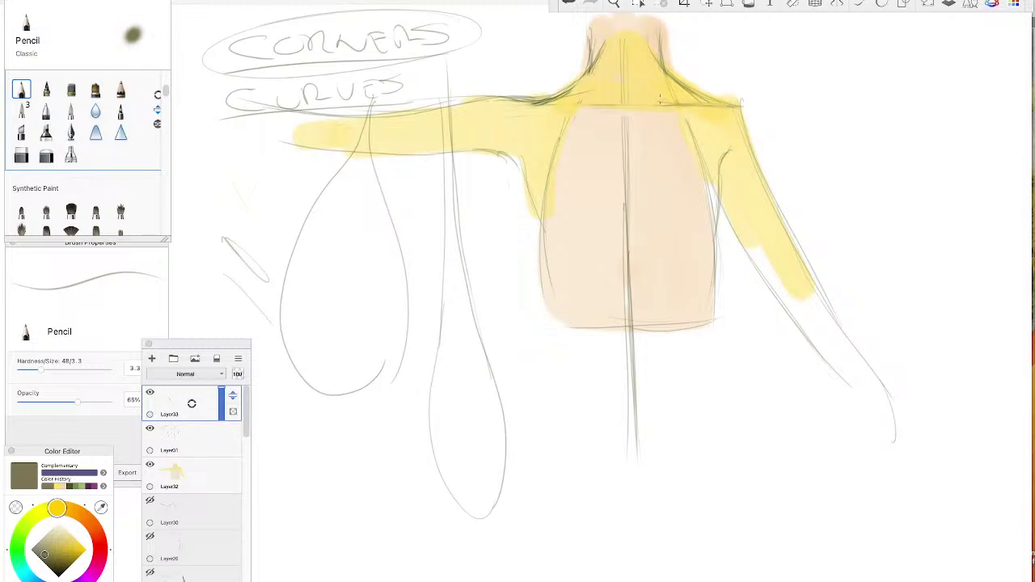
pyautogui.moveTo(666, 104)
pyautogui.mouseDown()
pyautogui.moveTo(713, 107)
pyautogui.moveTo(674, 107)
pyautogui.mouseUp()
pyautogui.click(191, 447)
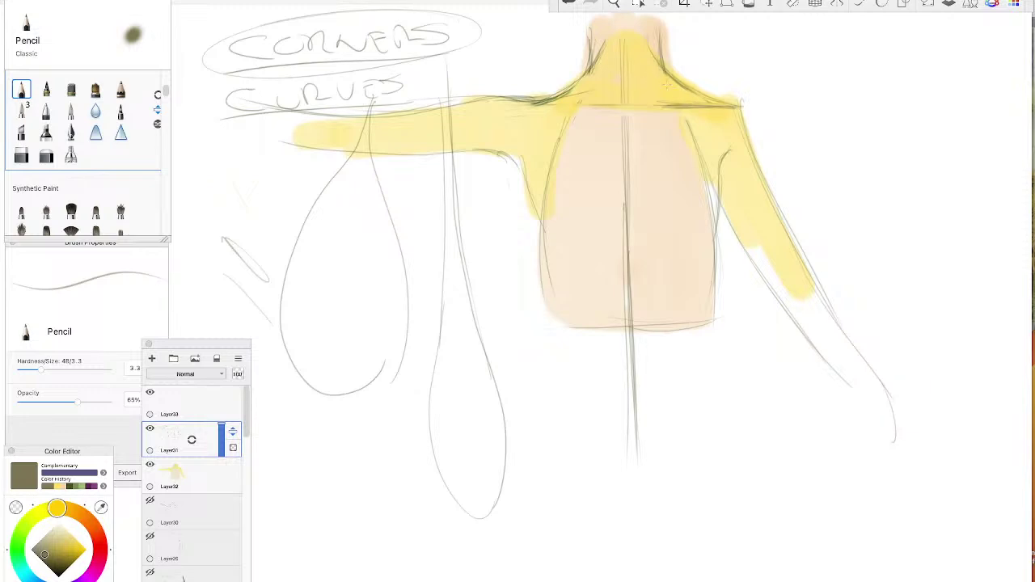
# - Add a layer and sketch a sharp-cornered shoulder profile beside the torso, marking the matching vertical drop on the torso's shoulder
pyautogui.click(151, 358)
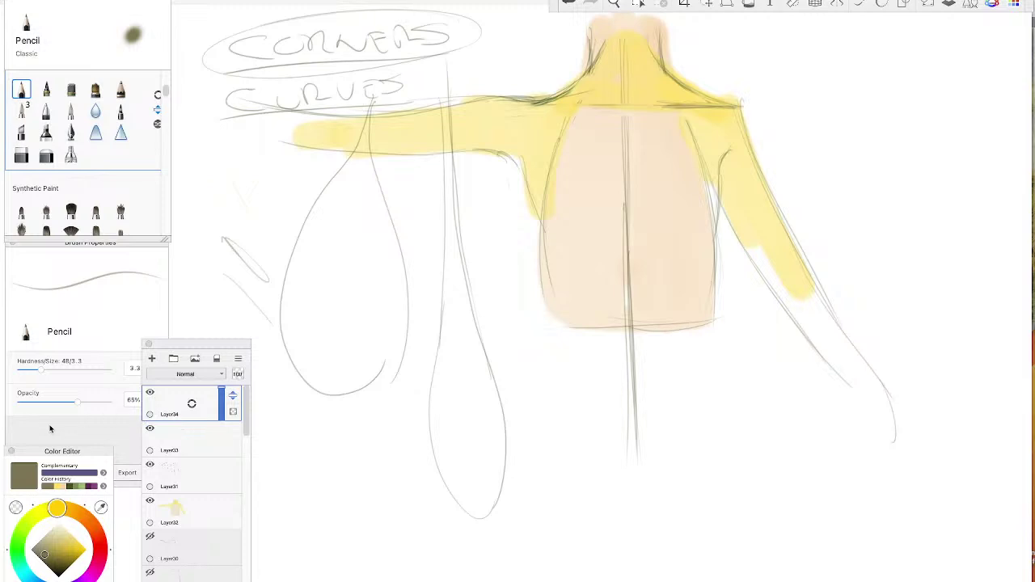
pyautogui.moveTo(403, 212); pyautogui.dragTo(420, 239)
pyautogui.moveTo(786, 57)
pyautogui.mouseDown()
pyautogui.moveTo(835, 105)
pyautogui.moveTo(839, 150)
pyautogui.mouseUp()
pyautogui.moveTo(836, 105)
pyautogui.mouseDown()
pyautogui.moveTo(819, 106)
pyautogui.moveTo(822, 177)
pyautogui.mouseUp()
pyautogui.moveTo(772, 47); pyautogui.dragTo(802, 76)
pyautogui.moveTo(819, 113); pyautogui.dragTo(822, 229)
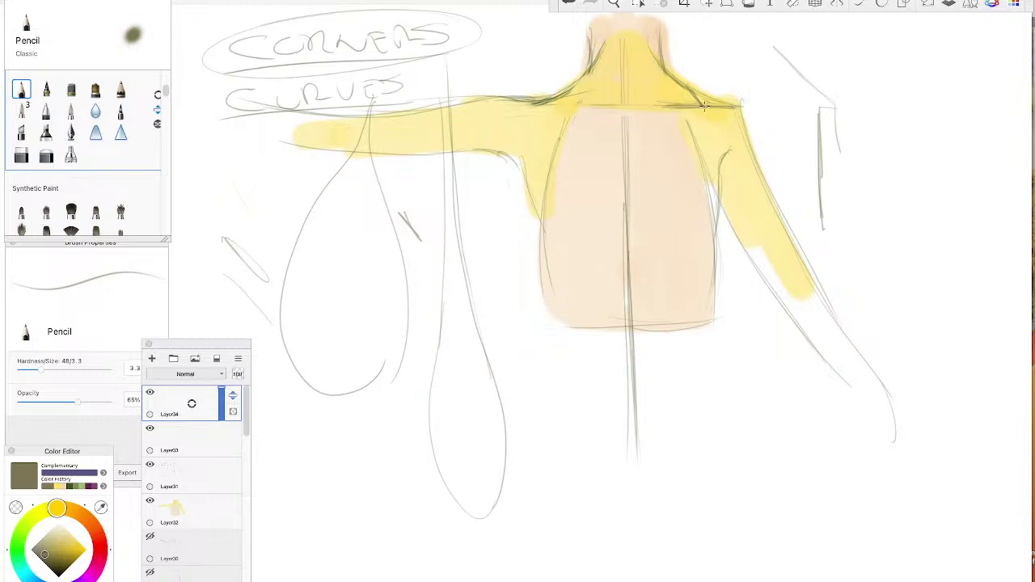
pyautogui.moveTo(705, 113); pyautogui.dragTo(710, 186)
pyautogui.moveTo(756, 34); pyautogui.dragTo(826, 98)
pyautogui.moveTo(763, 43); pyautogui.dragTo(835, 107)
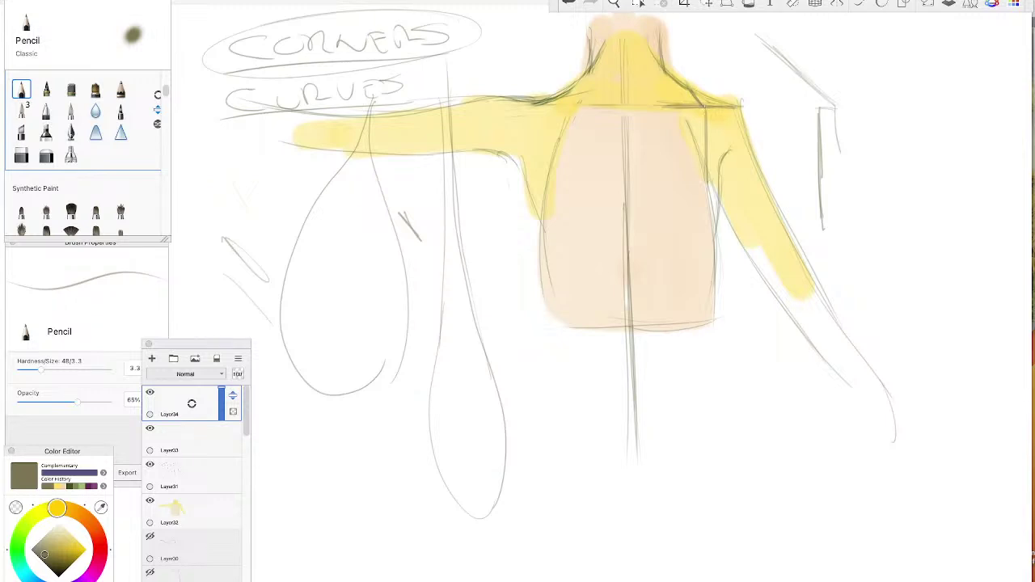
# - Hide the angular shoulder layer and the pencil-test layer, and add a fresh layer on top
pyautogui.click(149, 392)
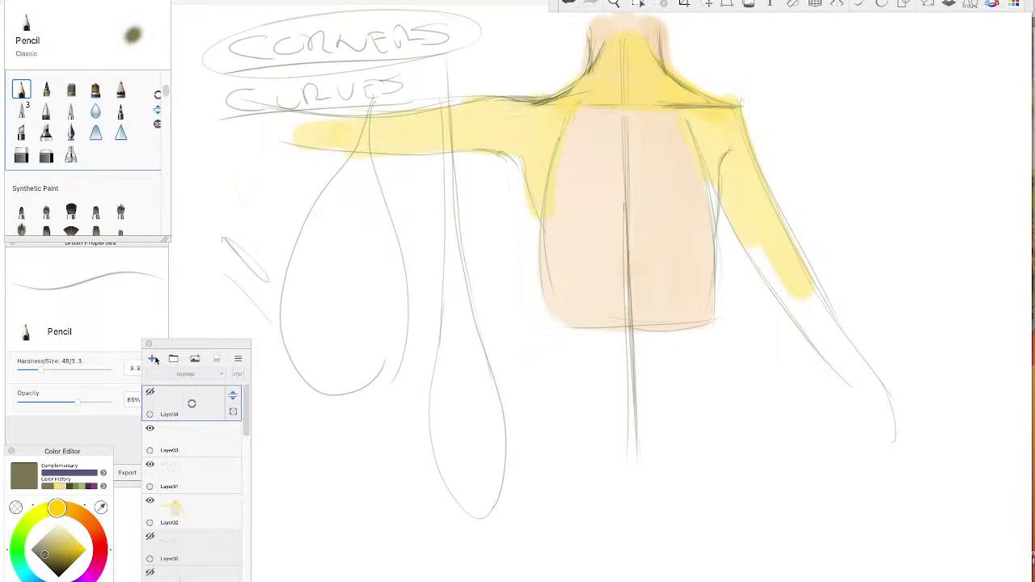
pyautogui.click(152, 359)
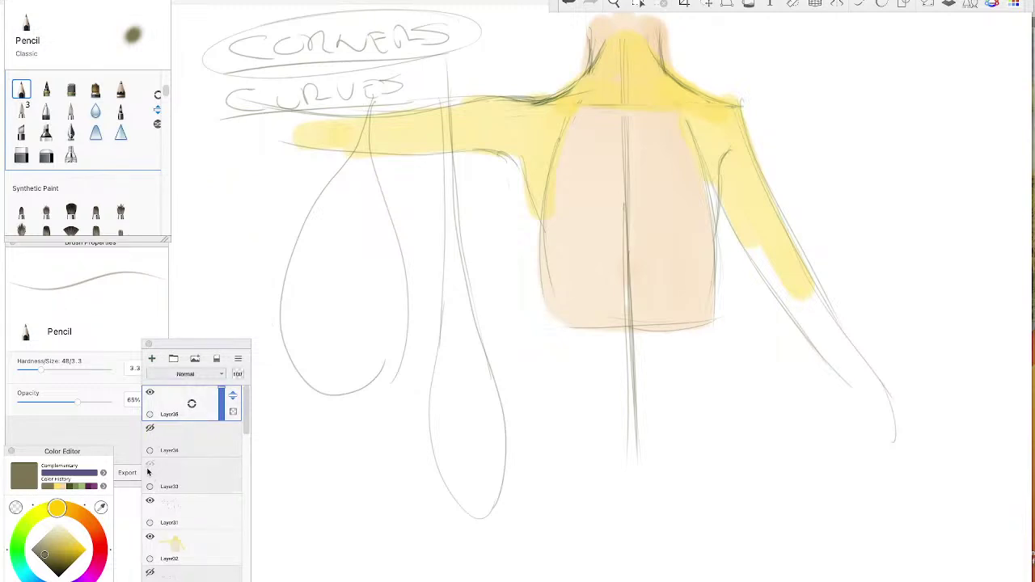
pyautogui.click(149, 465)
# - Sketch a rounded limb form to the right of the torso with a curved end, a straight side and a wrapping arrow
pyautogui.moveTo(872, 81); pyautogui.dragTo(841, 121)
pyautogui.moveTo(926, 81)
pyautogui.mouseDown()
pyautogui.moveTo(959, 235)
pyautogui.moveTo(926, 225)
pyautogui.moveTo(939, 261)
pyautogui.mouseUp()
pyautogui.moveTo(936, 147)
pyautogui.mouseDown()
pyautogui.moveTo(872, 157)
pyautogui.moveTo(876, 181)
pyautogui.mouseUp()
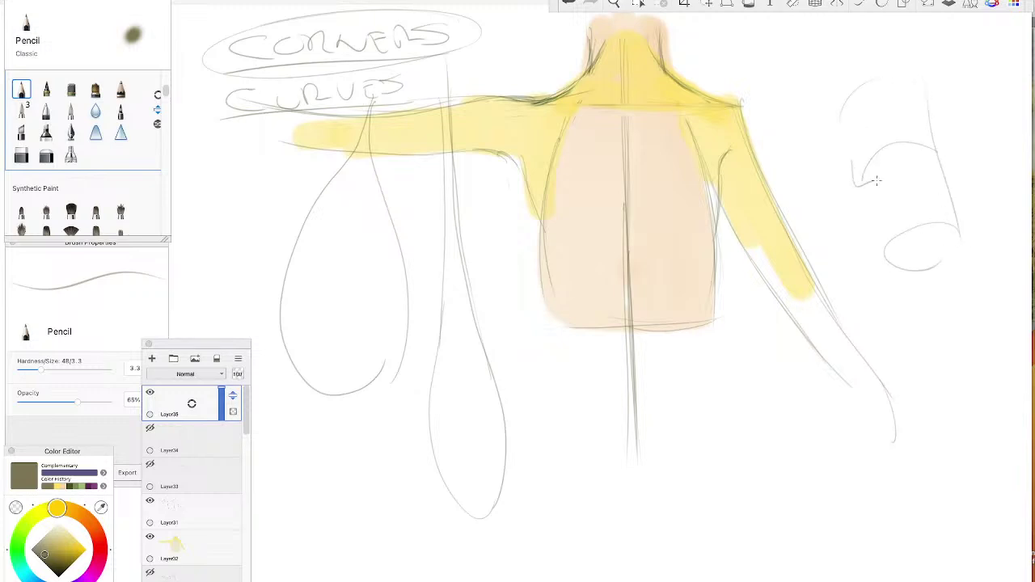
# - Sketch a boxy open form with straight sides and a crossbar between the shoulder and the rounded limb
pyautogui.moveTo(815, 63); pyautogui.dragTo(832, 134)
pyautogui.moveTo(802, 39)
pyautogui.mouseDown()
pyautogui.moveTo(760, 44)
pyautogui.moveTo(756, 103)
pyautogui.mouseUp()
pyautogui.moveTo(767, 40); pyautogui.dragTo(787, 158)
pyautogui.moveTo(769, 80)
pyautogui.mouseDown()
pyautogui.moveTo(820, 76)
pyautogui.moveTo(768, 101)
pyautogui.mouseUp()
# - Sketch short angled collarbone lines on both sides of the upper chest, curving one down towards the raised arm's armpit
pyautogui.moveTo(670, 114)
pyautogui.mouseDown()
pyautogui.moveTo(731, 105)
pyautogui.moveTo(670, 114)
pyautogui.moveTo(700, 108)
pyautogui.mouseUp()
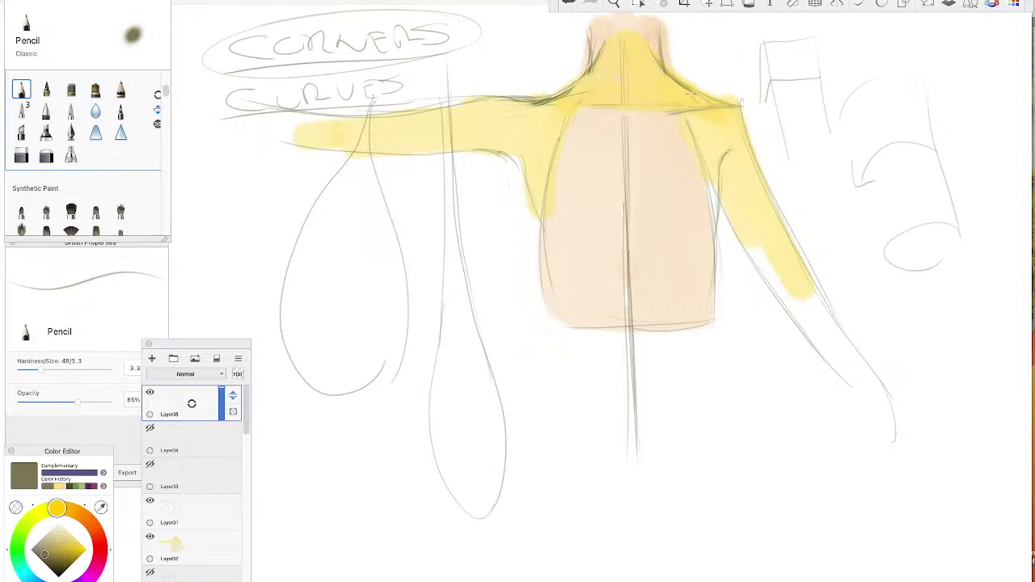
pyautogui.moveTo(710, 115); pyautogui.dragTo(718, 146)
pyautogui.moveTo(540, 102)
pyautogui.mouseDown()
pyautogui.moveTo(588, 118)
pyautogui.moveTo(541, 104)
pyautogui.moveTo(591, 121)
pyautogui.moveTo(565, 200)
pyautogui.mouseUp()
pyautogui.moveTo(583, 155); pyautogui.dragTo(574, 180)
pyautogui.moveTo(590, 123); pyautogui.dragTo(565, 200)
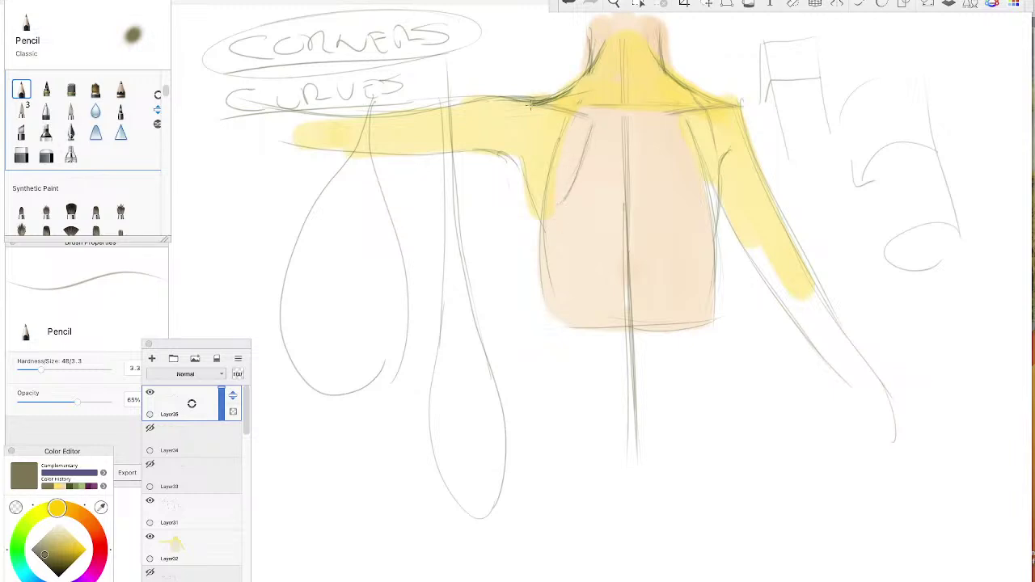
# - Sketch a vertical line beneath the lowered arm's collarbone on a new layer, and rework the ribcage edge near its armpit on Layer31
pyautogui.click(152, 358)
pyautogui.moveTo(668, 118); pyautogui.dragTo(673, 179)
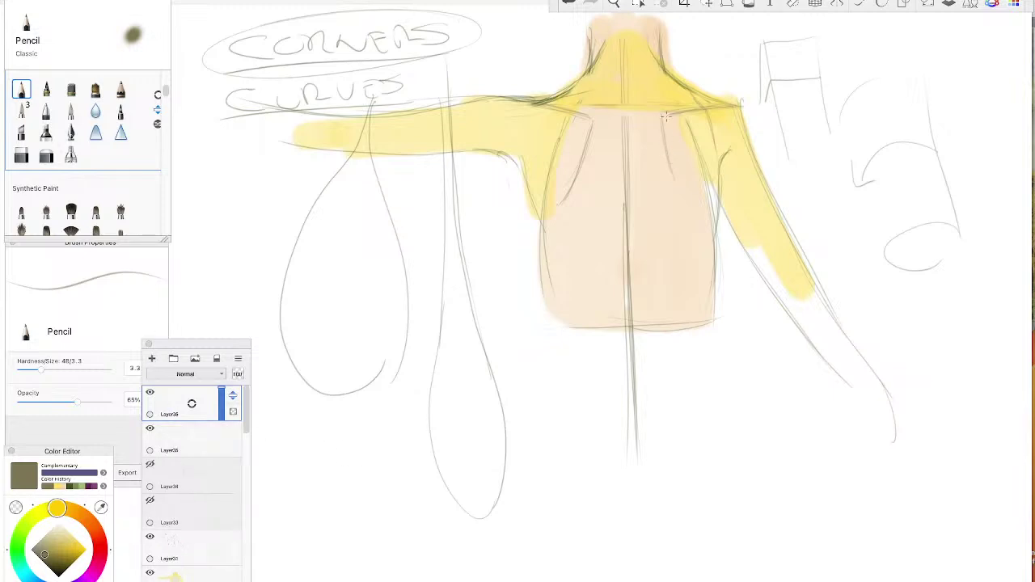
pyautogui.moveTo(670, 118); pyautogui.dragTo(676, 178)
pyautogui.click(178, 548)
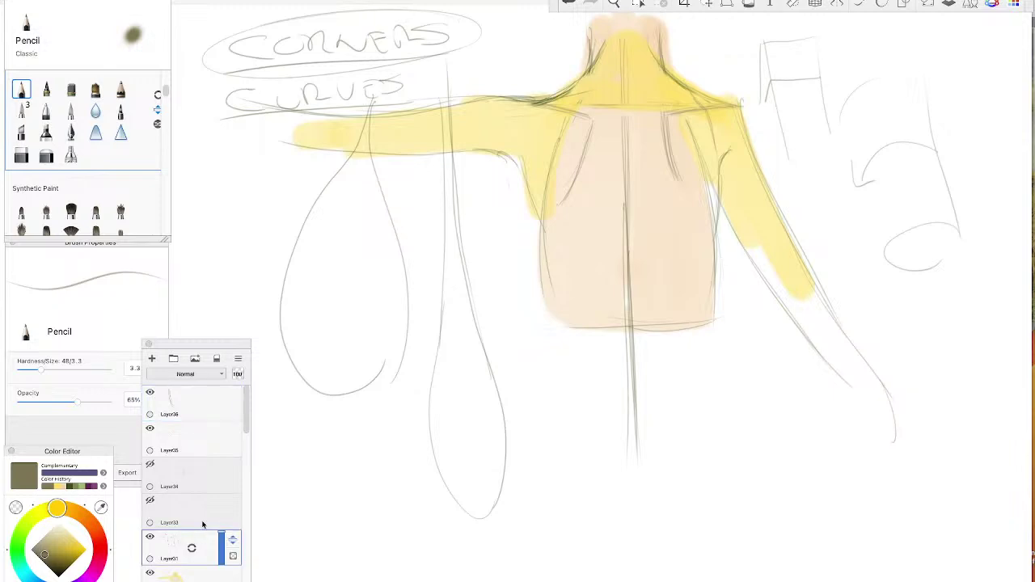
pyautogui.moveTo(710, 183); pyautogui.dragTo(702, 217)
pyautogui.click(191, 392)
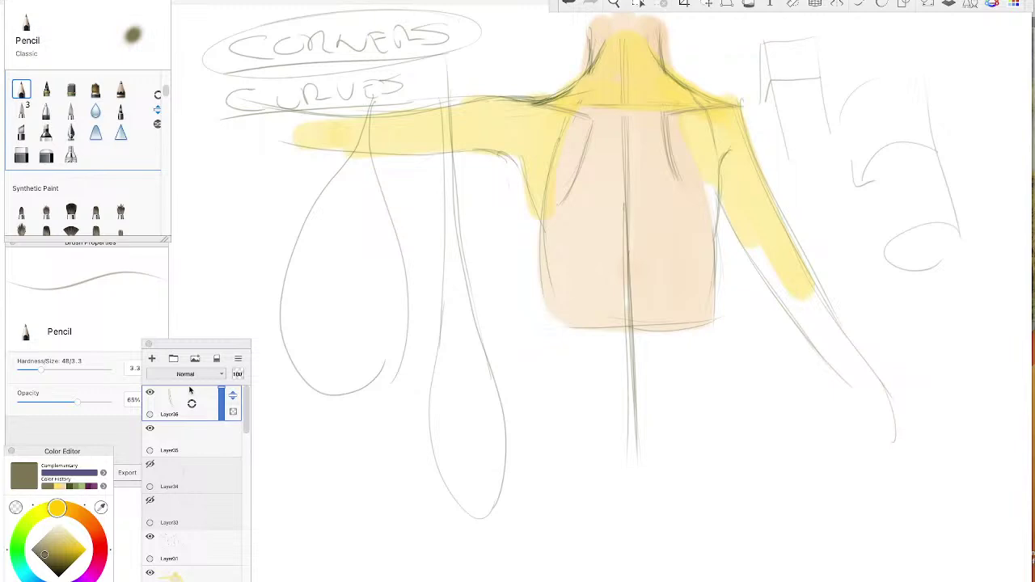
# - Add a new layer, then sketch a chest line to the centre and several raised-angle arm lines fanning out from the lowered shoulder
pyautogui.click(151, 358)
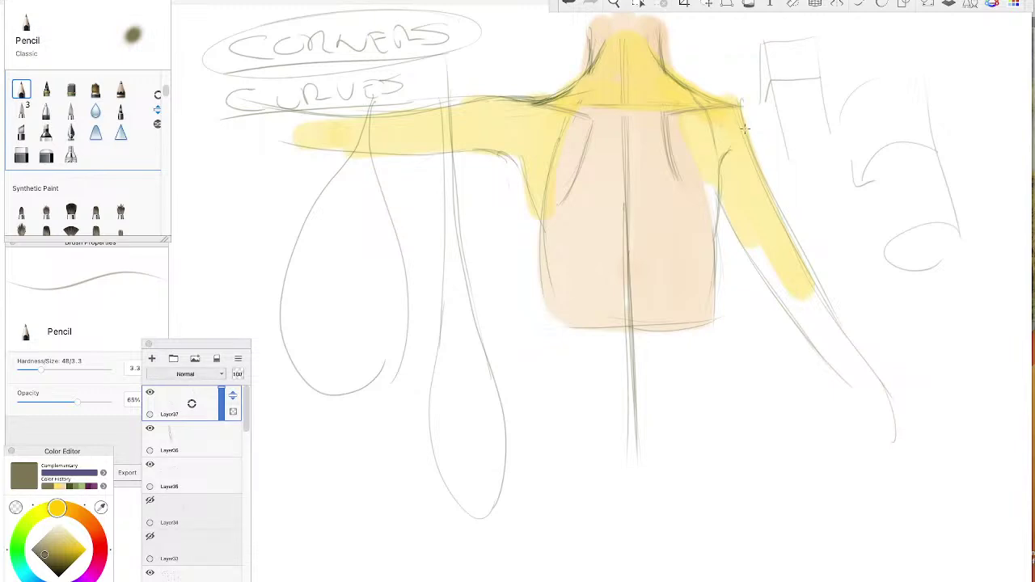
pyautogui.moveTo(706, 130)
pyautogui.mouseDown()
pyautogui.moveTo(665, 140)
pyautogui.moveTo(668, 153)
pyautogui.moveTo(663, 141)
pyautogui.moveTo(631, 143)
pyautogui.mouseUp()
pyautogui.moveTo(754, 147); pyautogui.dragTo(861, 294)
pyautogui.moveTo(742, 113)
pyautogui.mouseDown()
pyautogui.moveTo(908, 246)
pyautogui.moveTo(833, 171)
pyautogui.moveTo(913, 210)
pyautogui.mouseUp()
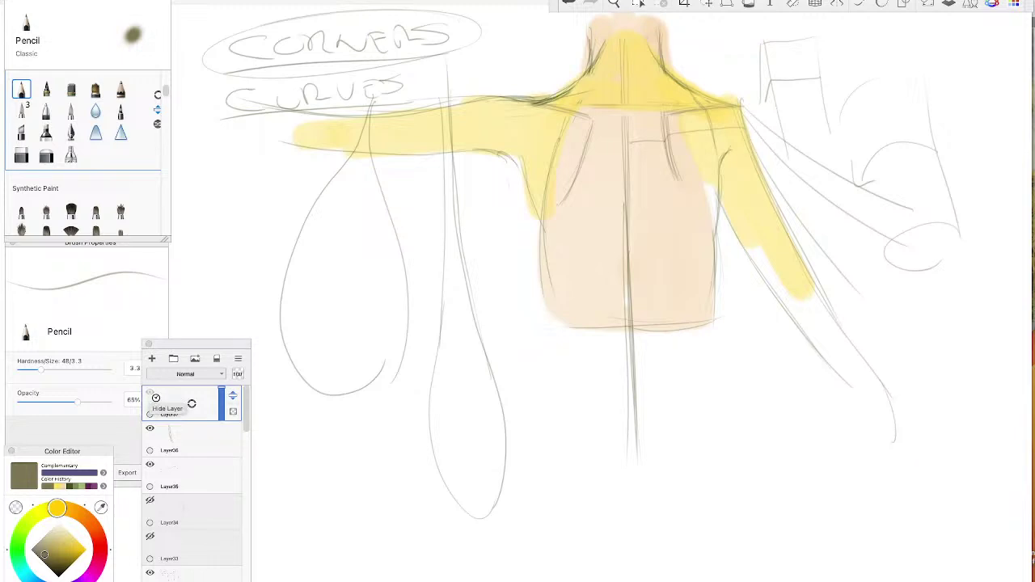
# - Hide the three topmost annotation layers, Layer37, Layer36 and Layer35
pyautogui.click(156, 397)
pyautogui.click(149, 428)
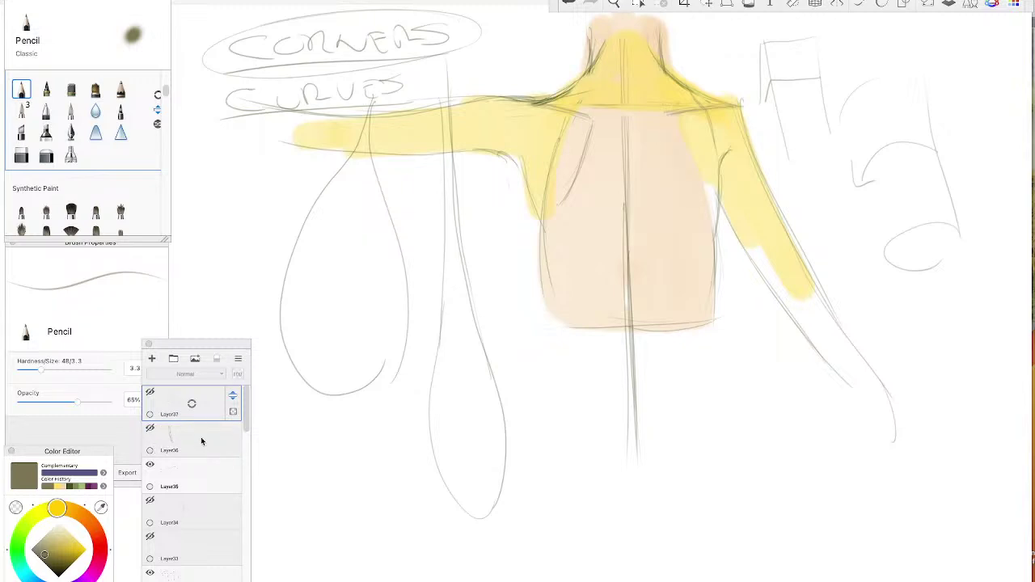
pyautogui.click(151, 464)
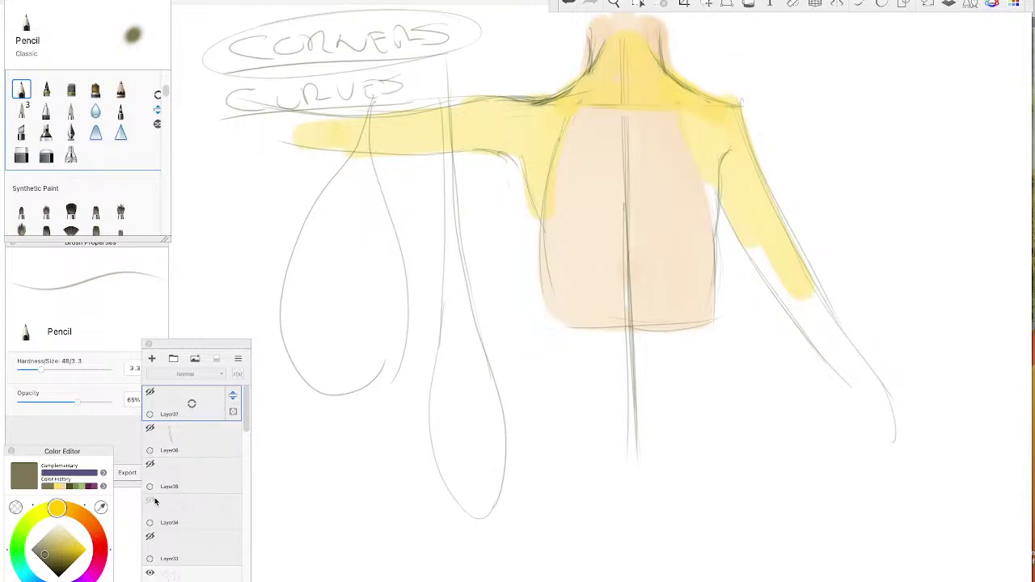
# - Briefly show the angular shoulder sketches on Layer34 and Layer33, and hide both layers again
pyautogui.click(150, 500)
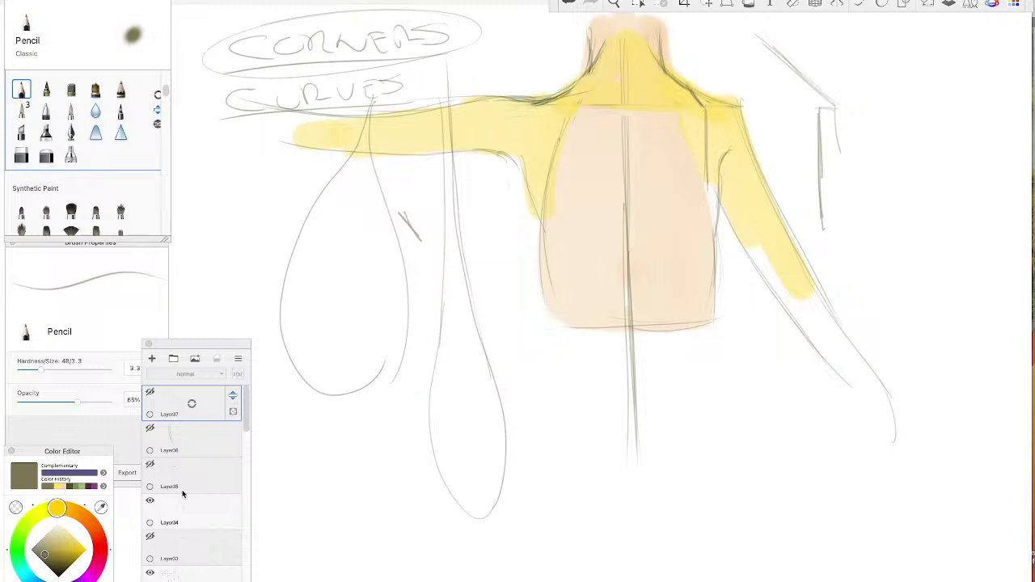
pyautogui.click(150, 537)
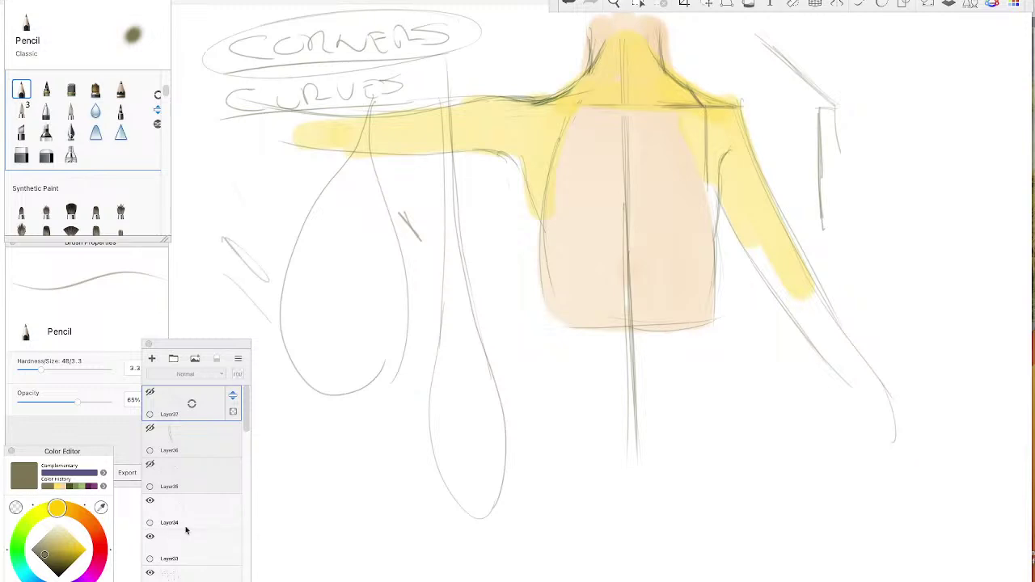
pyautogui.click(150, 501)
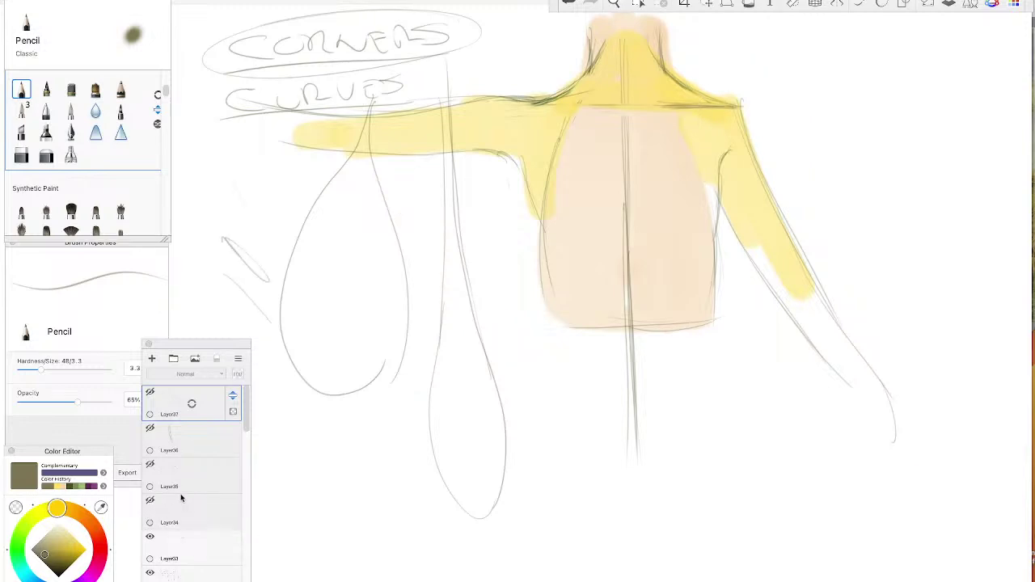
pyautogui.click(151, 537)
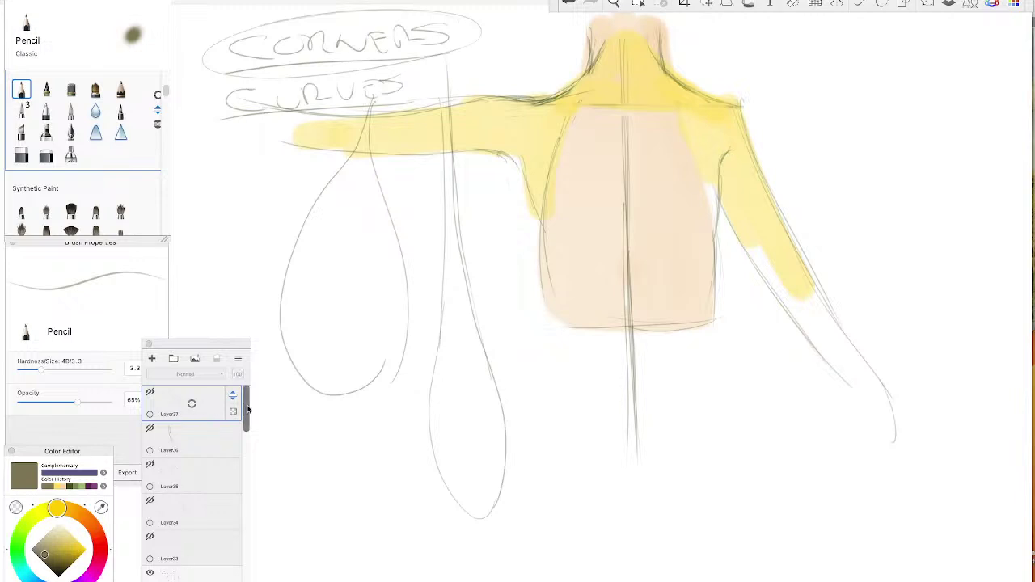
# - Add two new layers and darken the lowered arm's armpit line on the lower one, adding a diagonal across the upper arm
pyautogui.click(152, 360)
pyautogui.click(152, 360)
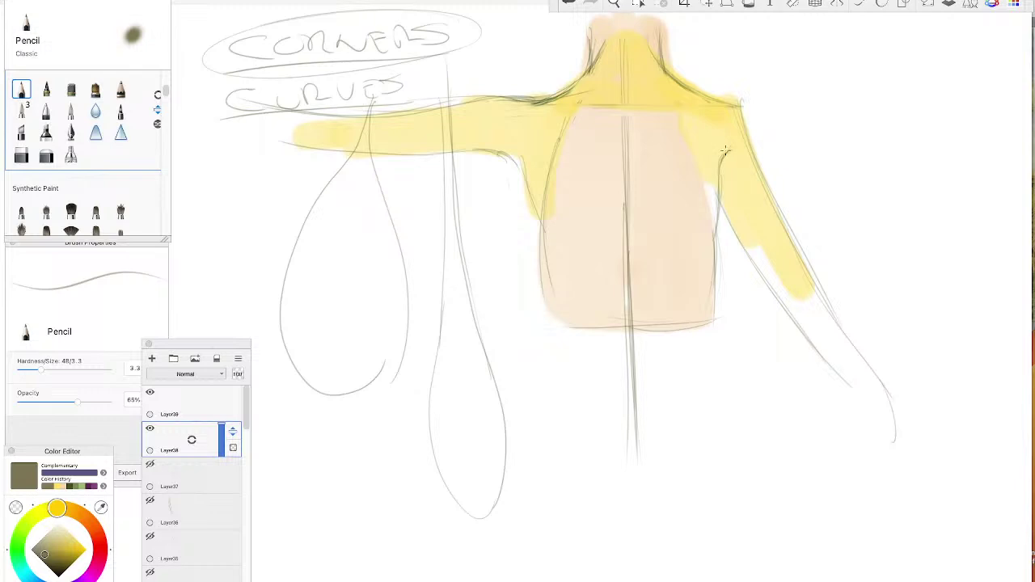
pyautogui.moveTo(724, 150); pyautogui.dragTo(714, 234)
pyautogui.moveTo(721, 199)
pyautogui.mouseDown()
pyautogui.moveTo(717, 219)
pyautogui.moveTo(736, 232)
pyautogui.moveTo(733, 225)
pyautogui.mouseUp()
pyautogui.moveTo(690, 132); pyautogui.dragTo(751, 199)
# - Undo the last two strokes on the lowered arm and draw a bright red arc across the neck
pyautogui.click(97, 537)
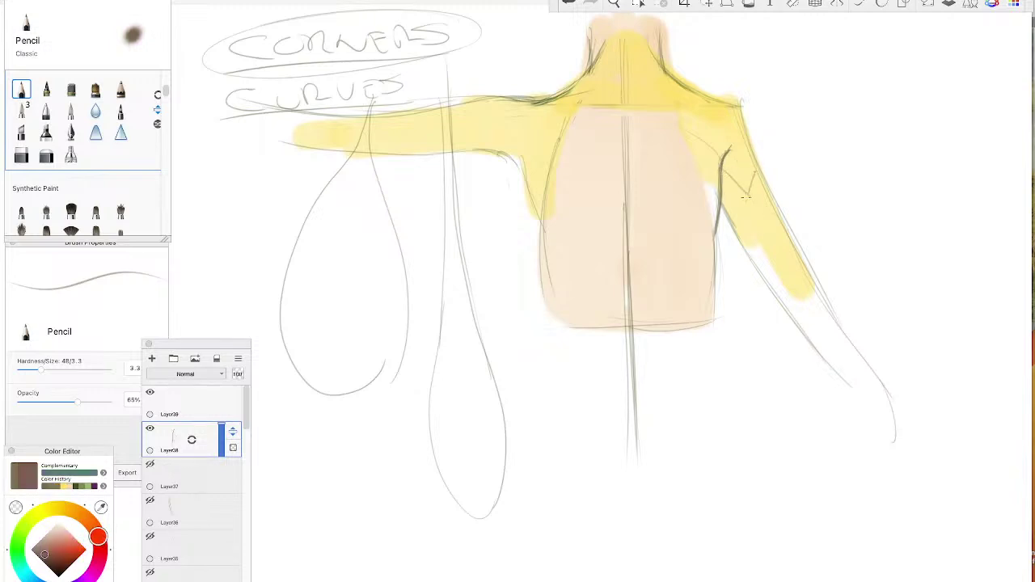
pyautogui.moveTo(733, 175)
pyautogui.mouseDown()
pyautogui.moveTo(750, 200)
pyautogui.moveTo(735, 188)
pyautogui.mouseUp()
pyautogui.click(569, 4)
pyautogui.click(570, 4)
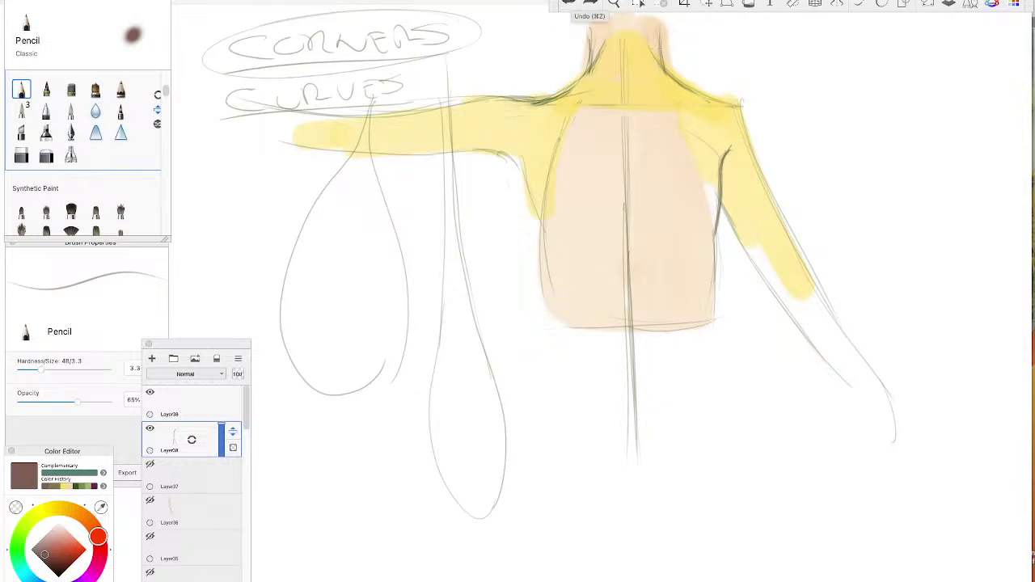
pyautogui.click(81, 548)
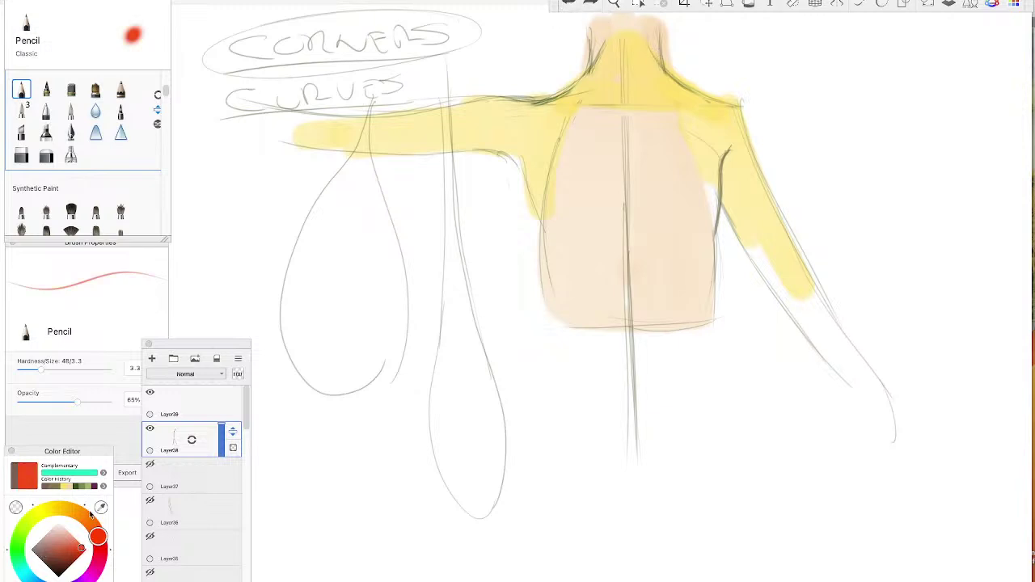
pyautogui.moveTo(661, 47)
pyautogui.mouseDown()
pyautogui.moveTo(608, 40)
pyautogui.moveTo(649, 38)
pyautogui.moveTo(650, 49)
pyautogui.moveTo(644, 32)
pyautogui.moveTo(667, 73)
pyautogui.moveTo(652, 40)
pyautogui.moveTo(594, 49)
pyautogui.mouseUp()
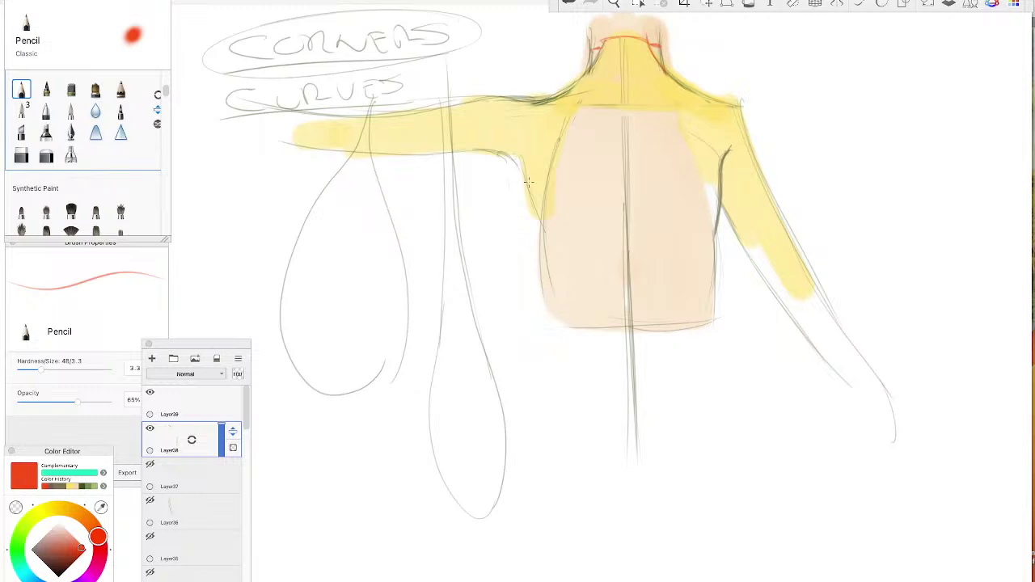
# - On the topmost layer, draw olive green lines around the raised arm's armpit, crossing down into the side of the ribcage
pyautogui.click(187, 404)
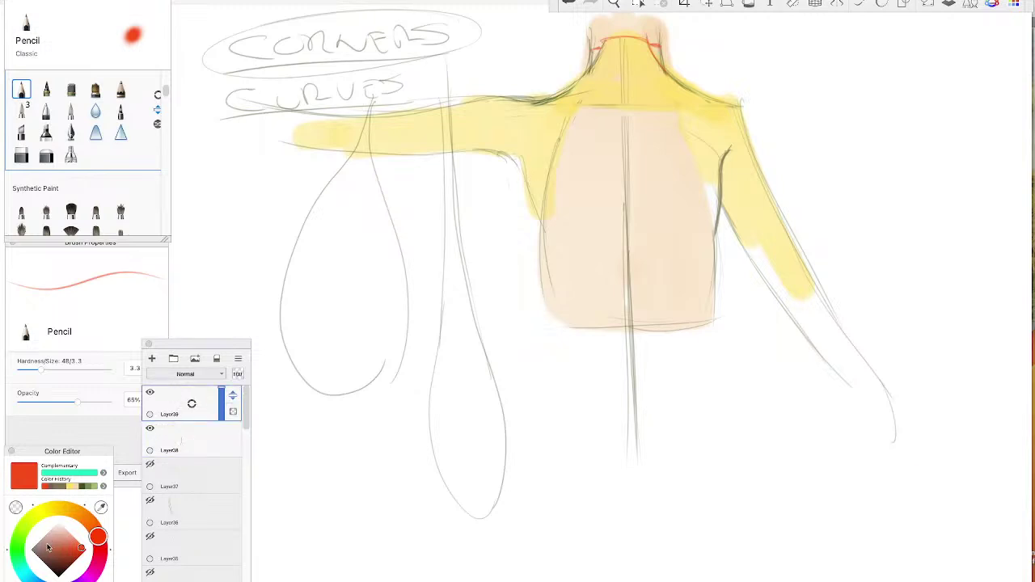
pyautogui.moveTo(32, 532)
pyautogui.mouseDown()
pyautogui.moveTo(20, 537)
pyautogui.moveTo(42, 542)
pyautogui.moveTo(28, 522)
pyautogui.moveTo(45, 547)
pyautogui.mouseUp()
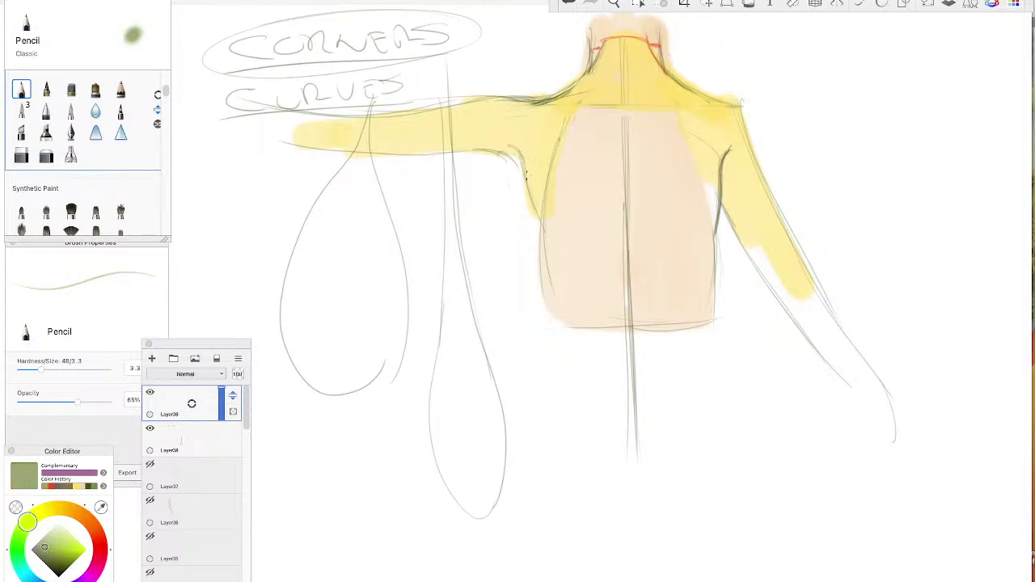
pyautogui.moveTo(526, 174)
pyautogui.mouseDown()
pyautogui.moveTo(570, 253)
pyautogui.moveTo(540, 217)
pyautogui.moveTo(571, 280)
pyautogui.moveTo(540, 215)
pyautogui.moveTo(552, 285)
pyautogui.moveTo(541, 217)
pyautogui.moveTo(566, 253)
pyautogui.mouseUp()
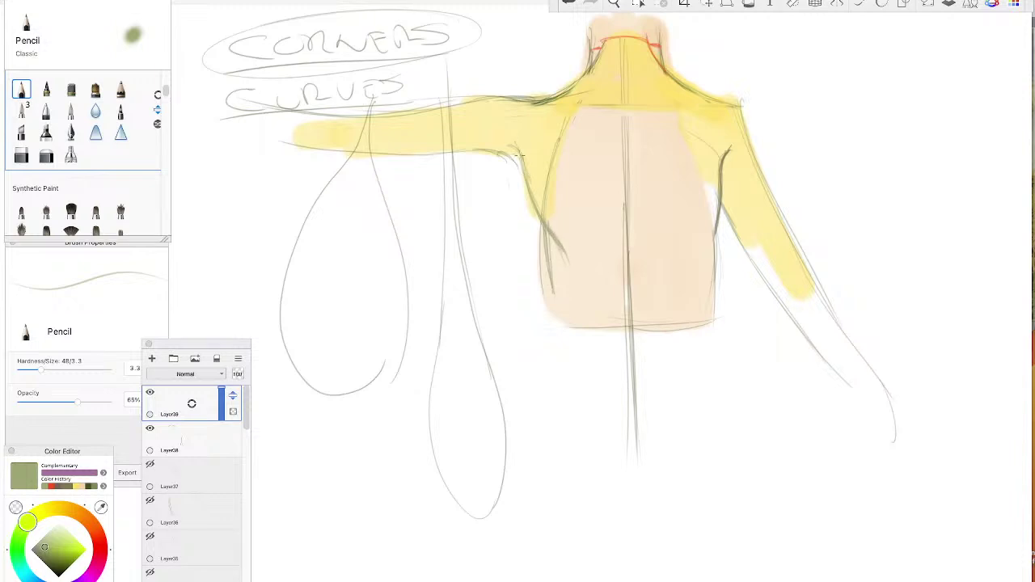
pyautogui.moveTo(518, 150); pyautogui.dragTo(509, 141)
pyautogui.moveTo(503, 147); pyautogui.dragTo(524, 168)
# - Draw the lowered arm's collarbone turning down a heavy vertical chest line, and link both sides of the chest with a crosswise curve
pyautogui.moveTo(738, 107)
pyautogui.mouseDown()
pyautogui.moveTo(663, 118)
pyautogui.moveTo(738, 107)
pyautogui.moveTo(686, 114)
pyautogui.moveTo(712, 107)
pyautogui.moveTo(664, 136)
pyautogui.moveTo(659, 123)
pyautogui.moveTo(672, 176)
pyautogui.moveTo(664, 113)
pyautogui.moveTo(685, 183)
pyautogui.moveTo(670, 134)
pyautogui.moveTo(672, 176)
pyautogui.moveTo(665, 121)
pyautogui.moveTo(659, 158)
pyautogui.mouseUp()
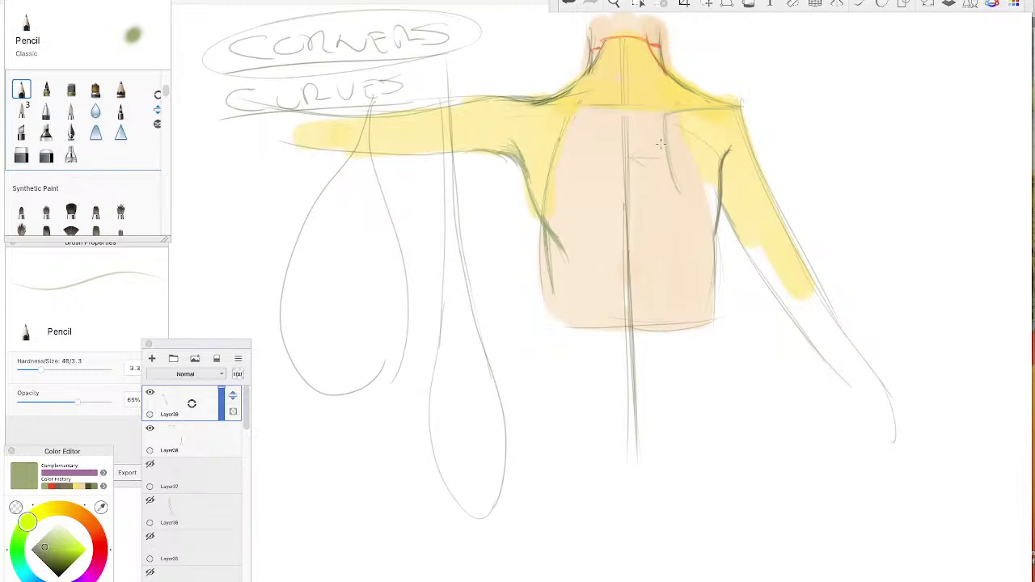
pyautogui.moveTo(666, 129); pyautogui.dragTo(668, 188)
pyautogui.moveTo(665, 129); pyautogui.dragTo(670, 191)
pyautogui.moveTo(667, 121)
pyautogui.mouseDown()
pyautogui.moveTo(671, 185)
pyautogui.moveTo(664, 124)
pyautogui.moveTo(666, 183)
pyautogui.mouseUp()
pyautogui.moveTo(663, 123); pyautogui.dragTo(667, 188)
pyautogui.moveTo(600, 123)
pyautogui.mouseDown()
pyautogui.moveTo(601, 170)
pyautogui.moveTo(622, 154)
pyautogui.moveTo(598, 147)
pyautogui.mouseUp()
pyautogui.moveTo(598, 152)
pyautogui.mouseDown()
pyautogui.moveTo(665, 165)
pyautogui.moveTo(661, 150)
pyautogui.moveTo(592, 155)
pyautogui.mouseUp()
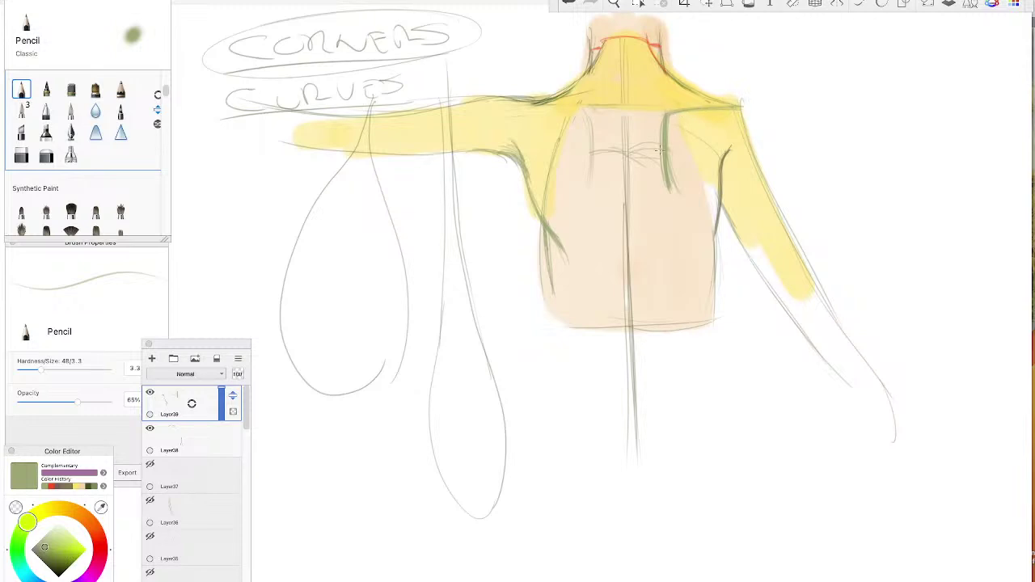
# - Try a collarbone line and a downward chest line on the raised arm's side, and undo the strokes
pyautogui.moveTo(587, 118); pyautogui.dragTo(519, 99)
pyautogui.moveTo(588, 118)
pyautogui.mouseDown()
pyautogui.moveTo(580, 204)
pyautogui.moveTo(587, 131)
pyautogui.moveTo(578, 207)
pyautogui.mouseUp()
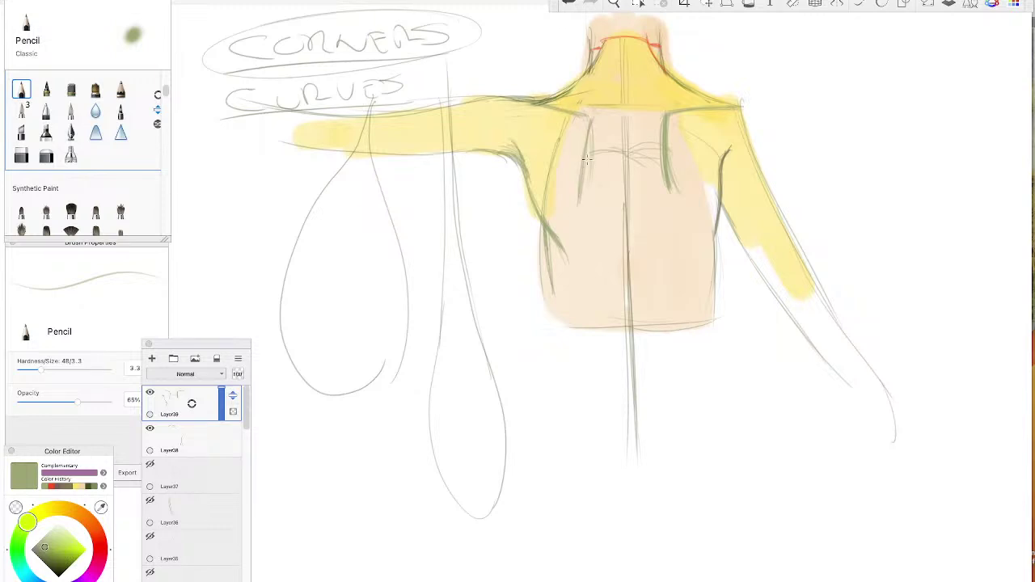
pyautogui.hotkey('ctrl', 'z')
pyautogui.hotkey('ctrl', 'z')
pyautogui.hotkey('ctrl', 'z')
pyautogui.hotkey('ctrl', 'z')
# - Add a short chest stroke on the raised arm's side and sketch several steeper arm-angle lines rising from that shoulder
pyautogui.moveTo(589, 134); pyautogui.dragTo(585, 159)
pyautogui.moveTo(540, 96); pyautogui.dragTo(458, 47)
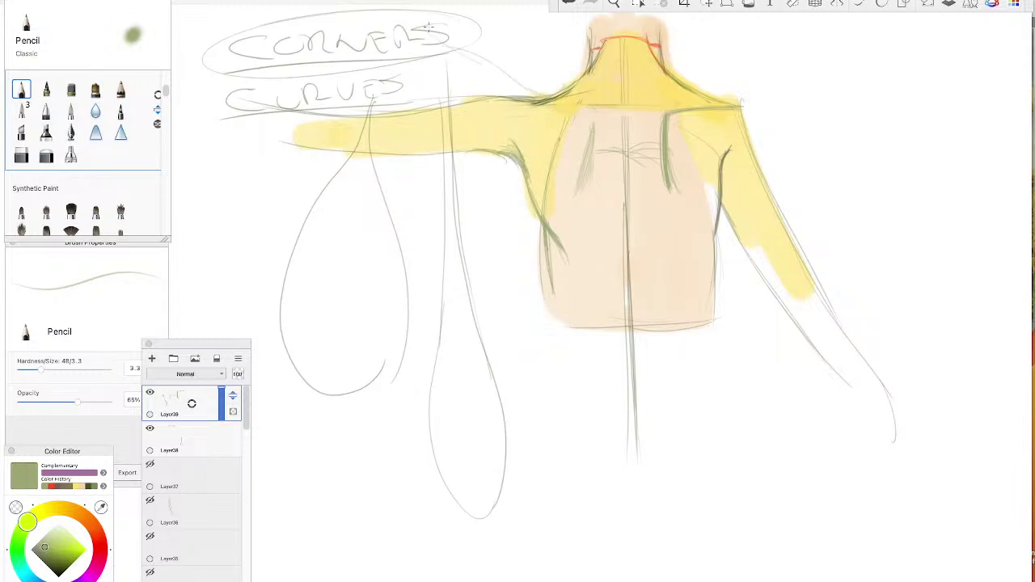
pyautogui.moveTo(522, 90); pyautogui.dragTo(405, 9)
pyautogui.moveTo(500, 72); pyautogui.dragTo(396, 5)
pyautogui.moveTo(490, 116); pyautogui.dragTo(386, 30)
pyautogui.moveTo(453, 99); pyautogui.dragTo(385, 47)
pyautogui.moveTo(494, 11)
pyautogui.mouseDown()
pyautogui.moveTo(533, 85)
pyautogui.moveTo(540, 62)
pyautogui.mouseUp()
# - Sketch chest lines fanning from the upper chest towards the raised arm's armpit, plus vertical arm lines above that shoulder
pyautogui.moveTo(584, 156)
pyautogui.mouseDown()
pyautogui.moveTo(557, 194)
pyautogui.moveTo(553, 175)
pyautogui.mouseUp()
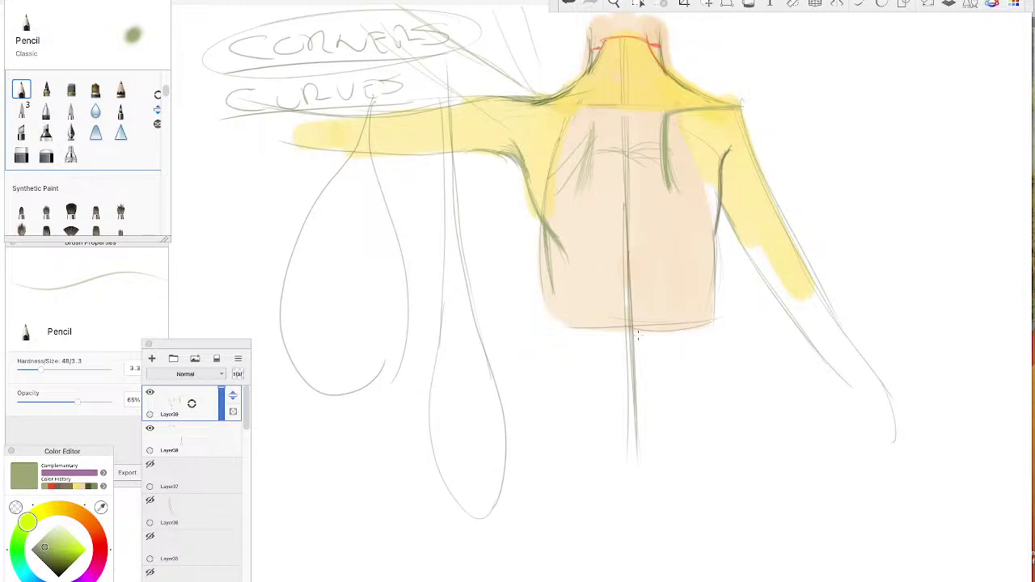
pyautogui.moveTo(585, 134)
pyautogui.mouseDown()
pyautogui.moveTo(518, 145)
pyautogui.moveTo(552, 177)
pyautogui.moveTo(551, 189)
pyautogui.mouseUp()
pyautogui.moveTo(555, 19); pyautogui.dragTo(565, 85)
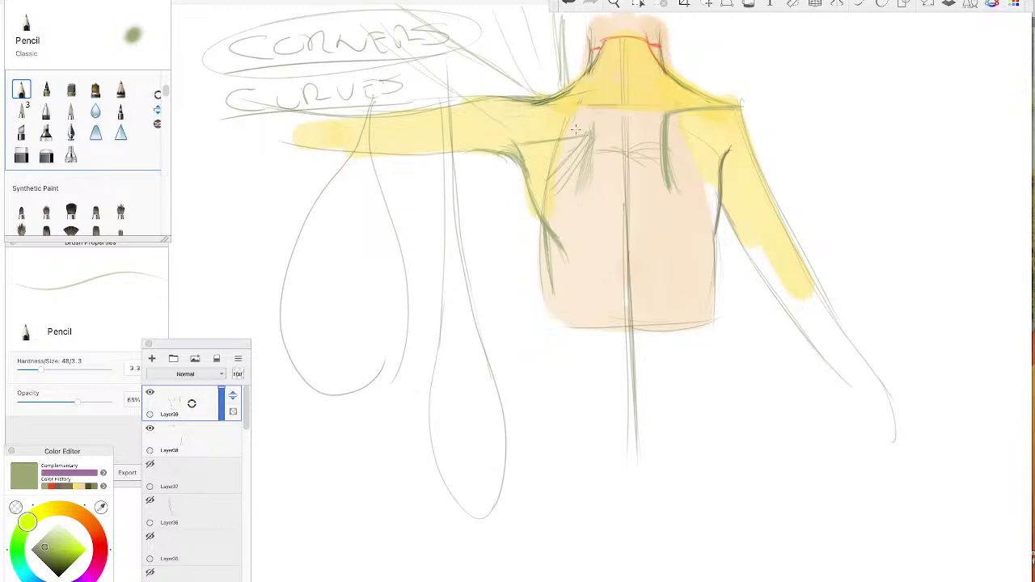
pyautogui.moveTo(576, 131)
pyautogui.mouseDown()
pyautogui.moveTo(604, 168)
pyautogui.moveTo(580, 191)
pyautogui.mouseUp()
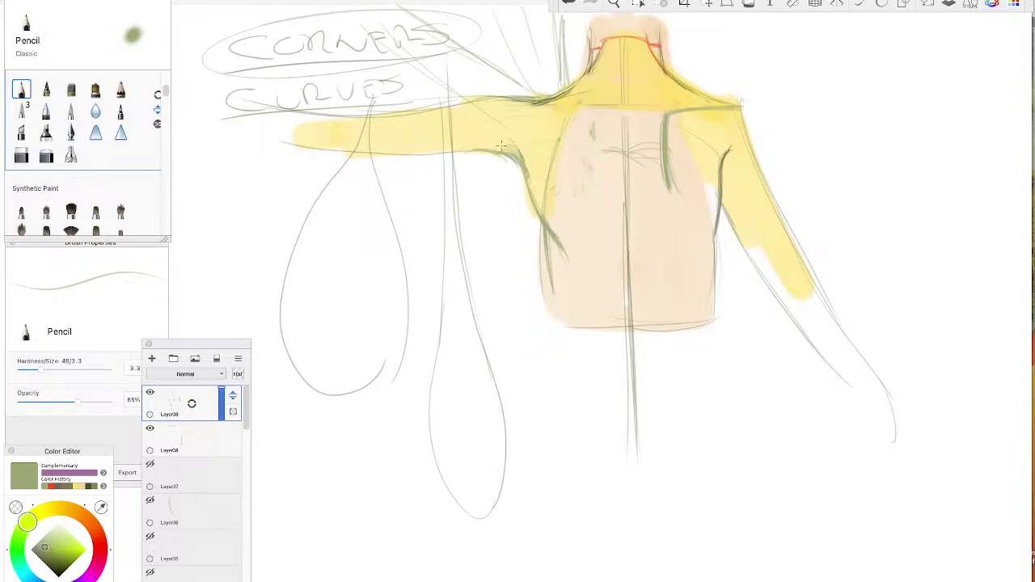
pyautogui.moveTo(503, 144); pyautogui.dragTo(526, 204)
# - Hide the two annotation layers, Layer39 and Layer38, together with the pencil figure on Layer31 and the yellow colouring on Layer32
pyautogui.click(149, 393)
pyautogui.click(157, 434)
pyautogui.click(151, 430)
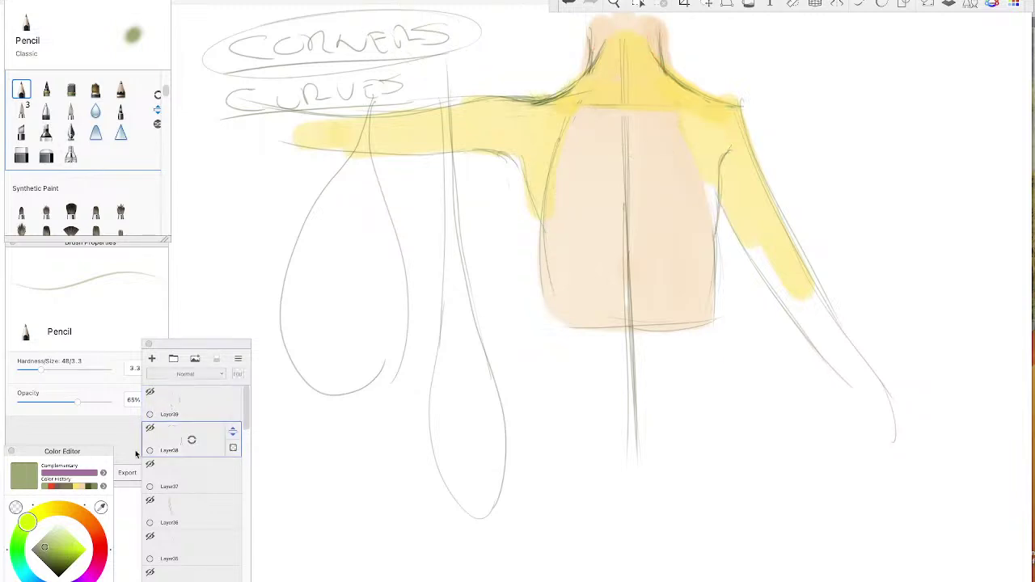
pyautogui.moveTo(246, 429)
pyautogui.mouseDown()
pyautogui.moveTo(246, 504)
pyautogui.moveTo(254, 448)
pyautogui.mouseUp()
pyautogui.click(151, 512)
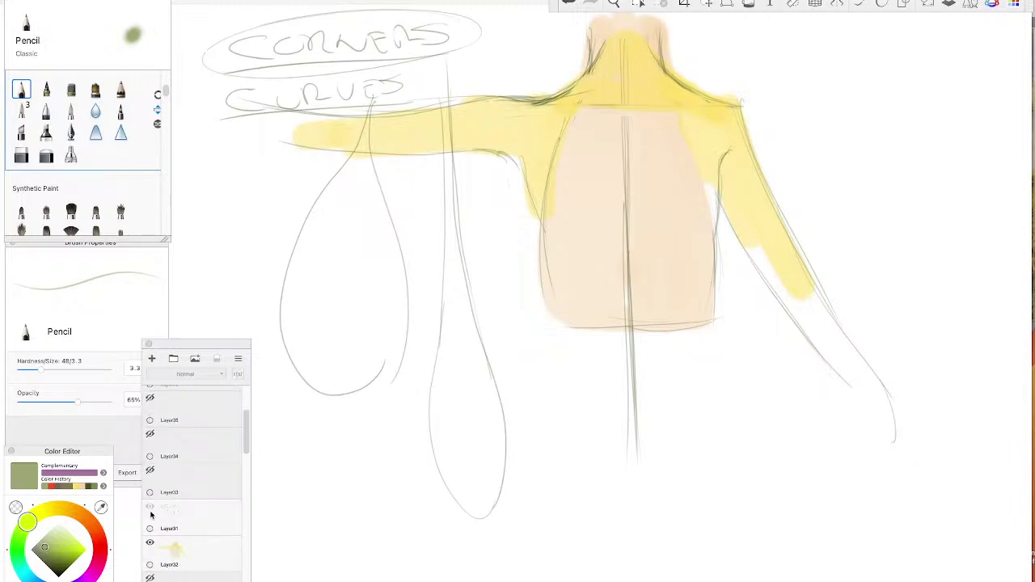
pyautogui.click(206, 551)
pyautogui.click(151, 509)
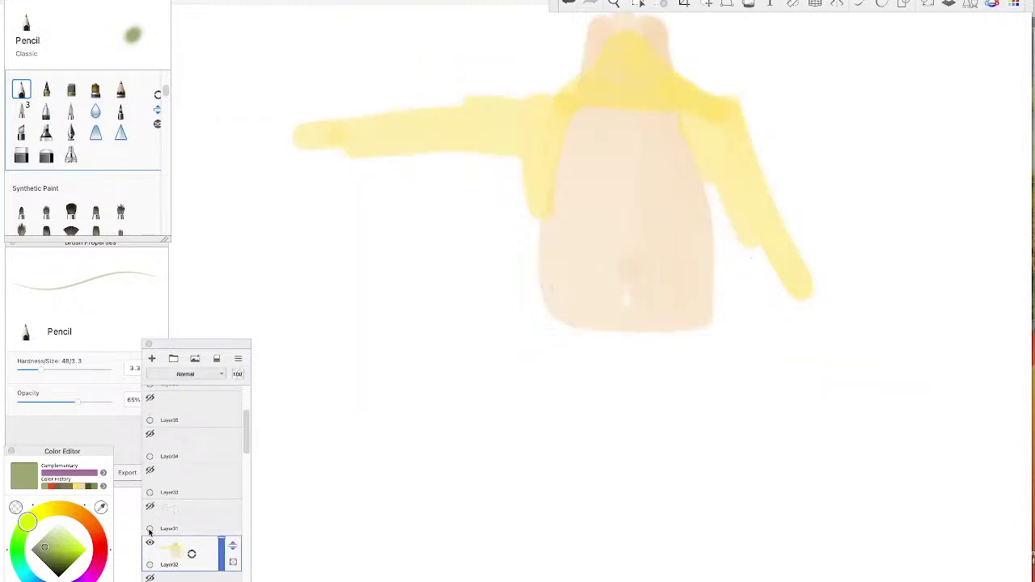
pyautogui.click(149, 544)
# - Add a new empty layer at the top of the layer stack
pyautogui.scroll(-2, 246, 455)
pyautogui.scroll(5, 246, 455)
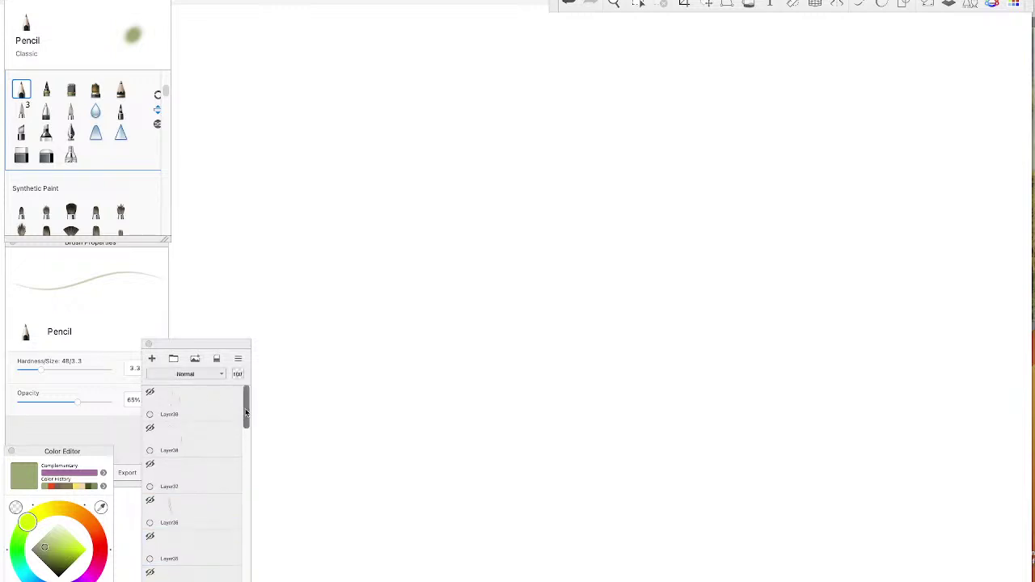
pyautogui.click(172, 396)
pyautogui.click(152, 358)
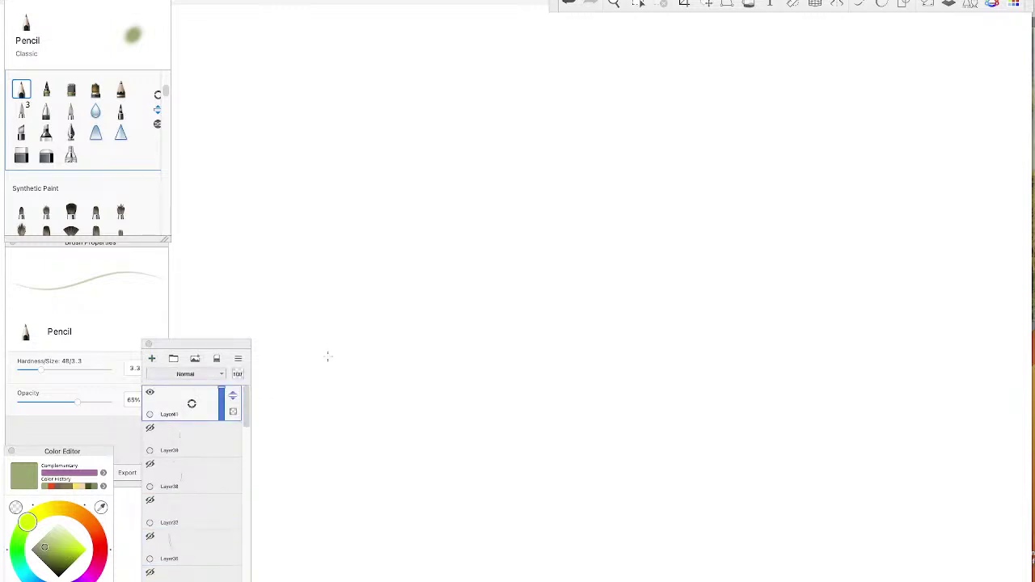
# - In a muted brown, sketch one side of a neck, a horizontal shoulder line and a long vertical centre line
pyautogui.click(84, 528)
pyautogui.click(49, 555)
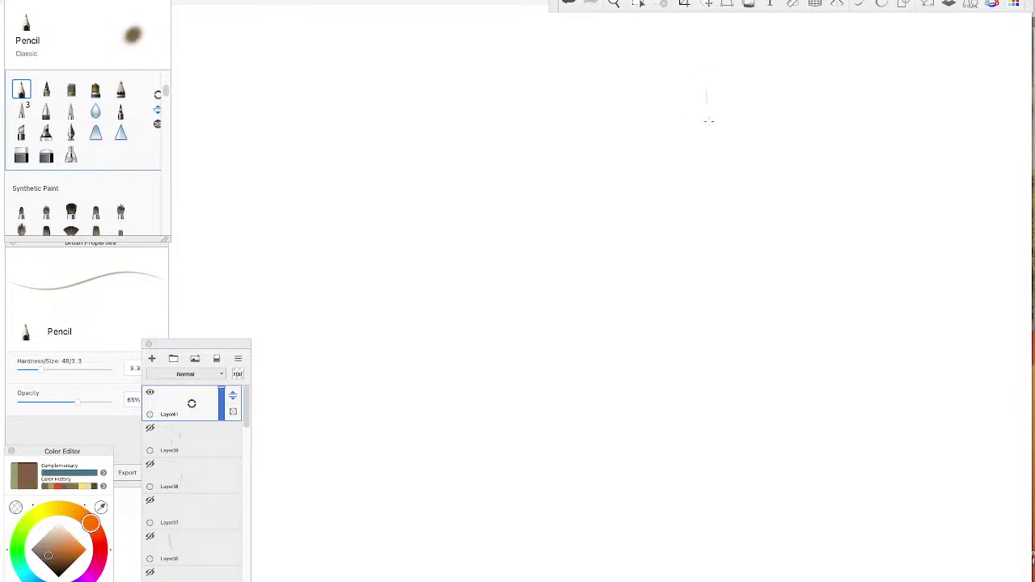
pyautogui.moveTo(708, 59); pyautogui.dragTo(715, 127)
pyautogui.moveTo(708, 84); pyautogui.dragTo(720, 135)
pyautogui.moveTo(577, 126)
pyautogui.mouseDown()
pyautogui.moveTo(779, 132)
pyautogui.moveTo(551, 127)
pyautogui.moveTo(812, 131)
pyautogui.moveTo(615, 134)
pyautogui.moveTo(691, 129)
pyautogui.moveTo(768, 139)
pyautogui.mouseUp()
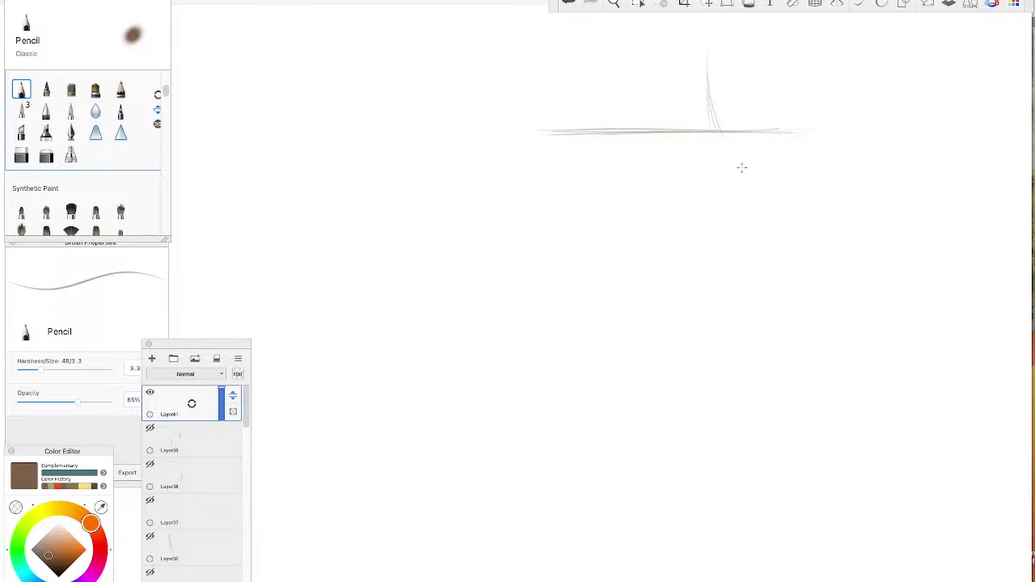
pyautogui.moveTo(674, 60); pyautogui.dragTo(687, 363)
# - Continue the neck line into the curved side of a ribcage and sketch a shallow curve across its base
pyautogui.moveTo(715, 90); pyautogui.dragTo(730, 129)
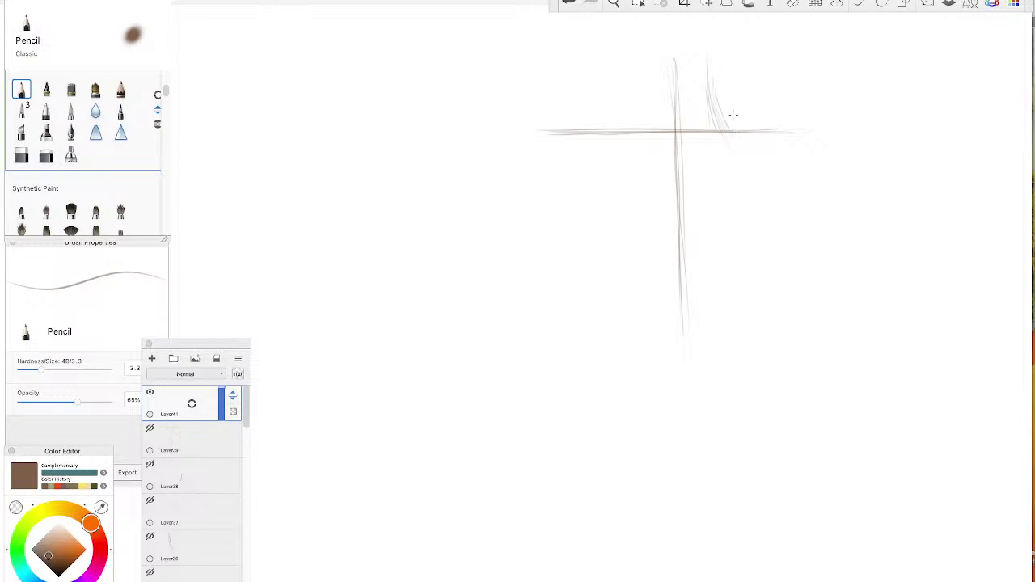
pyautogui.moveTo(713, 72); pyautogui.dragTo(755, 228)
pyautogui.moveTo(733, 137); pyautogui.dragTo(766, 317)
pyautogui.moveTo(599, 320)
pyautogui.mouseDown()
pyautogui.moveTo(781, 301)
pyautogui.moveTo(636, 313)
pyautogui.mouseUp()
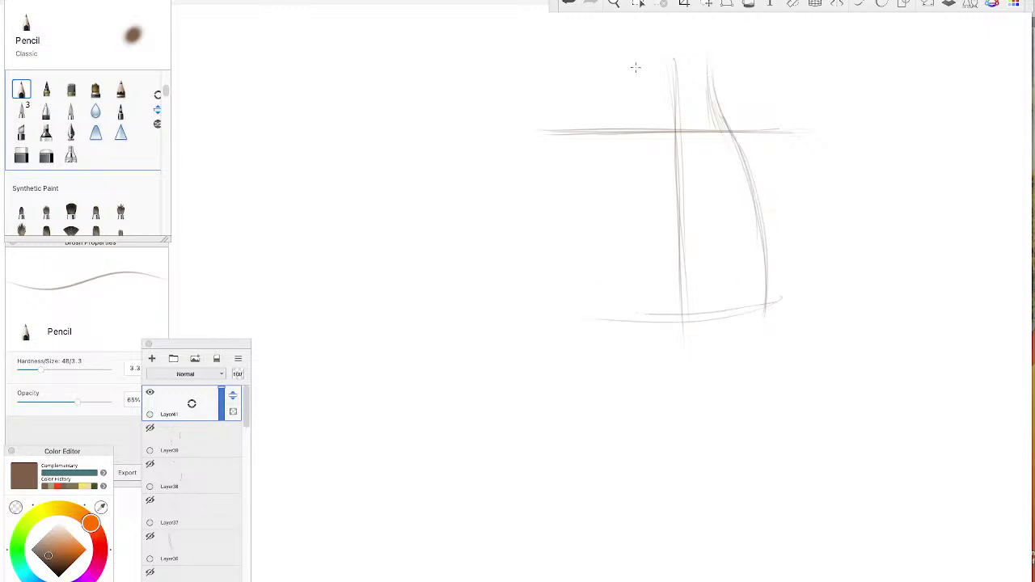
# - Sketch the other side of the neck and ribcage, and reinforce the long centre line and the curved base
pyautogui.moveTo(635, 68)
pyautogui.mouseDown()
pyautogui.moveTo(635, 115)
pyautogui.moveTo(637, 92)
pyautogui.moveTo(605, 204)
pyautogui.mouseUp()
pyautogui.moveTo(612, 152); pyautogui.dragTo(604, 291)
pyautogui.moveTo(608, 197); pyautogui.dragTo(603, 294)
pyautogui.moveTo(678, 133); pyautogui.dragTo(690, 354)
pyautogui.moveTo(682, 202); pyautogui.dragTo(685, 285)
pyautogui.moveTo(774, 304); pyautogui.dragTo(633, 320)
# - Mark a small slanted oval on each side of the chest
pyautogui.moveTo(730, 194); pyautogui.dragTo(742, 206)
pyautogui.moveTo(634, 195); pyautogui.dragTo(624, 211)
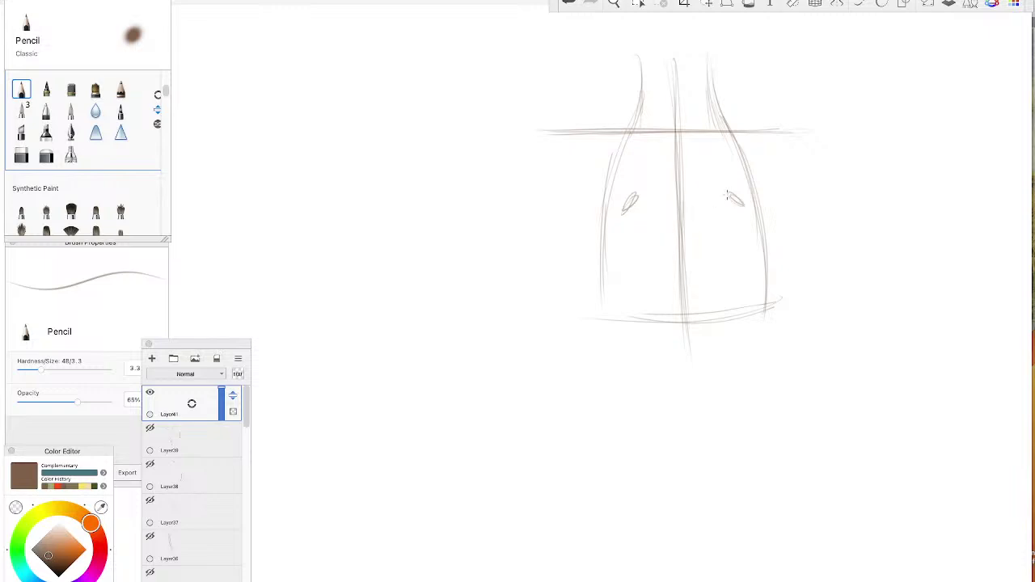
pyautogui.moveTo(727, 194); pyautogui.dragTo(738, 207)
# - Sketch slopes from both sides of the neck down to the shoulder line, and retrace the shoulder line
pyautogui.moveTo(734, 113); pyautogui.dragTo(766, 129)
pyautogui.moveTo(643, 96)
pyautogui.mouseDown()
pyautogui.moveTo(590, 131)
pyautogui.moveTo(604, 129)
pyautogui.mouseUp()
pyautogui.moveTo(717, 93); pyautogui.dragTo(756, 126)
pyautogui.moveTo(719, 103)
pyautogui.mouseDown()
pyautogui.moveTo(751, 126)
pyautogui.moveTo(637, 132)
pyautogui.mouseUp()
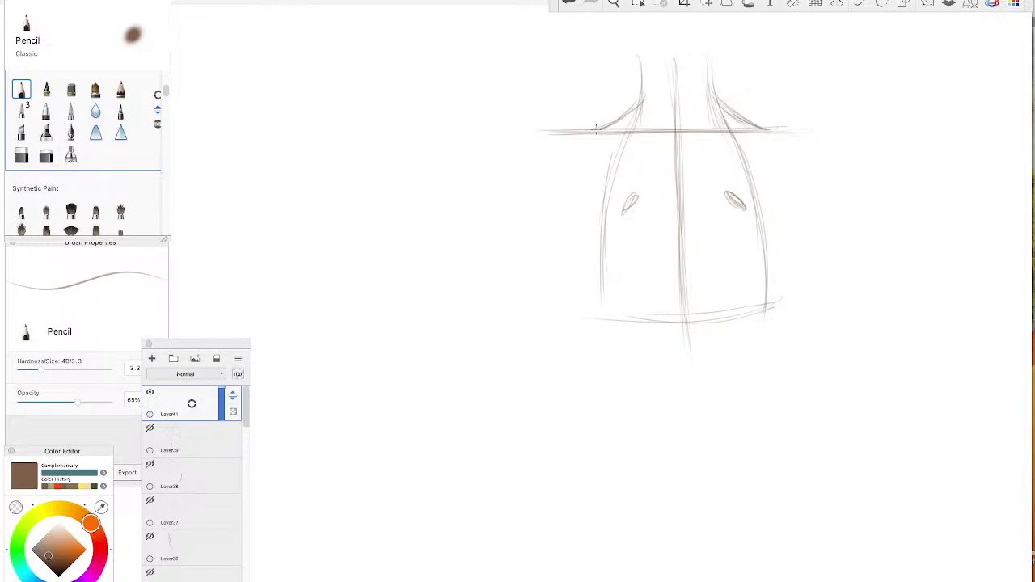
pyautogui.moveTo(760, 129)
pyautogui.mouseDown()
pyautogui.moveTo(560, 136)
pyautogui.moveTo(689, 129)
pyautogui.mouseUp()
pyautogui.moveTo(621, 133); pyautogui.dragTo(531, 133)
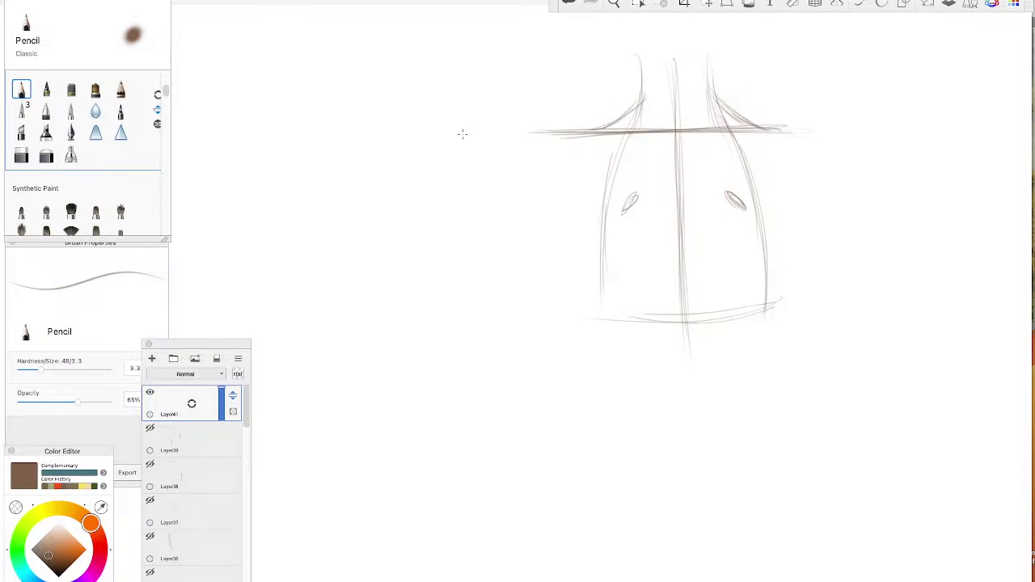
# - Darken both neck sides and the curves where they flow into the shoulder slopes
pyautogui.moveTo(645, 81)
pyautogui.mouseDown()
pyautogui.moveTo(628, 130)
pyautogui.moveTo(614, 122)
pyautogui.moveTo(596, 129)
pyautogui.moveTo(607, 126)
pyautogui.mouseUp()
pyautogui.moveTo(711, 68)
pyautogui.mouseDown()
pyautogui.moveTo(731, 119)
pyautogui.moveTo(762, 126)
pyautogui.mouseUp()
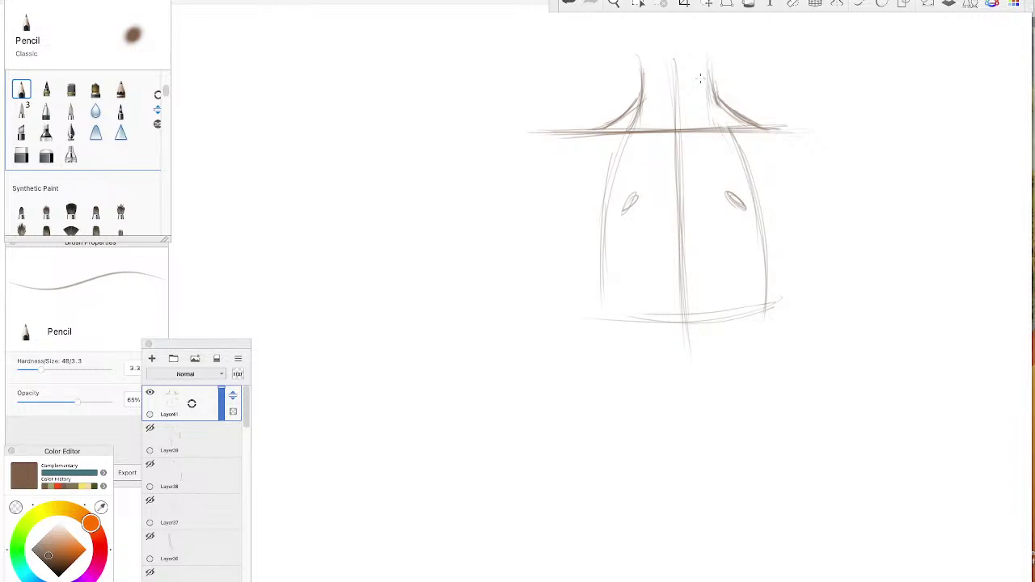
pyautogui.moveTo(710, 77); pyautogui.dragTo(722, 113)
pyautogui.moveTo(638, 92)
pyautogui.mouseDown()
pyautogui.moveTo(632, 104)
pyautogui.moveTo(644, 115)
pyautogui.moveTo(634, 107)
pyautogui.moveTo(633, 119)
pyautogui.mouseUp()
# - Sketch the outer contours of both upper arms, slanting outward and down from the ends of the shoulder line
pyautogui.moveTo(567, 129); pyautogui.dragTo(524, 280)
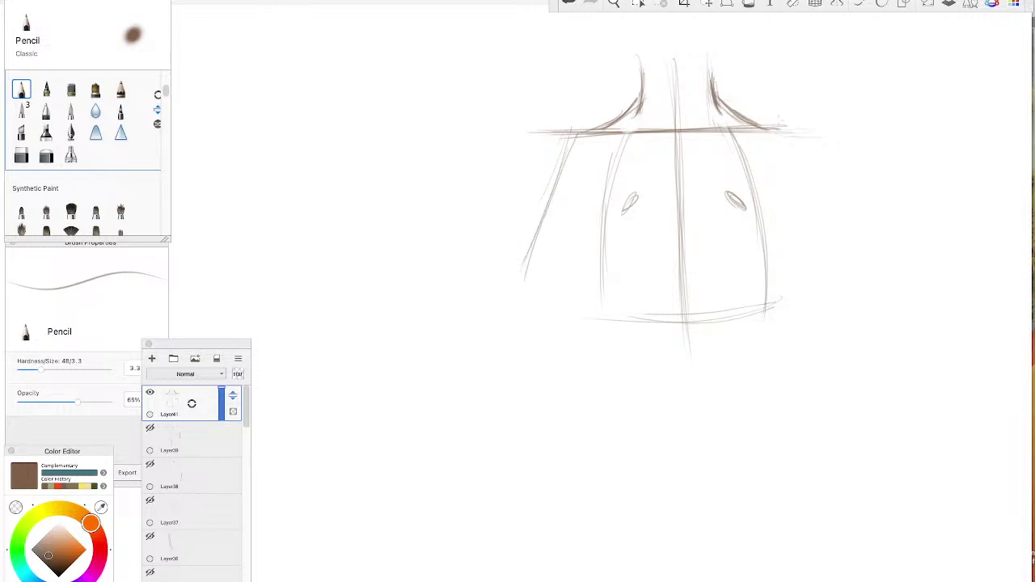
pyautogui.moveTo(784, 128); pyautogui.dragTo(833, 275)
pyautogui.moveTo(798, 147); pyautogui.dragTo(848, 307)
pyautogui.moveTo(779, 123); pyautogui.dragTo(851, 322)
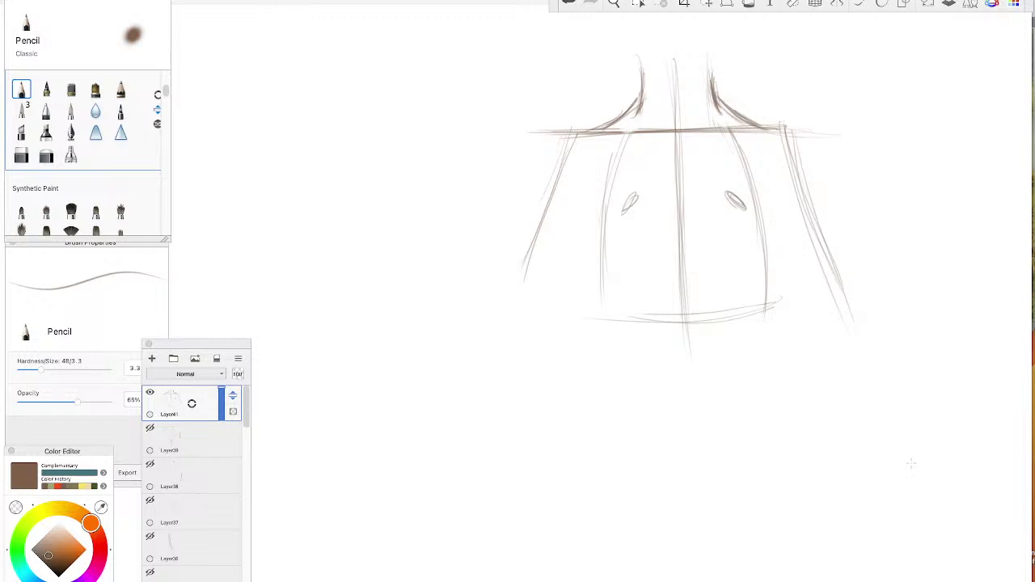
# - Lighten the middle of the horizontal shoulder line with the Hard Eraser, its amount erased set to 20%
pyautogui.click(21, 155)
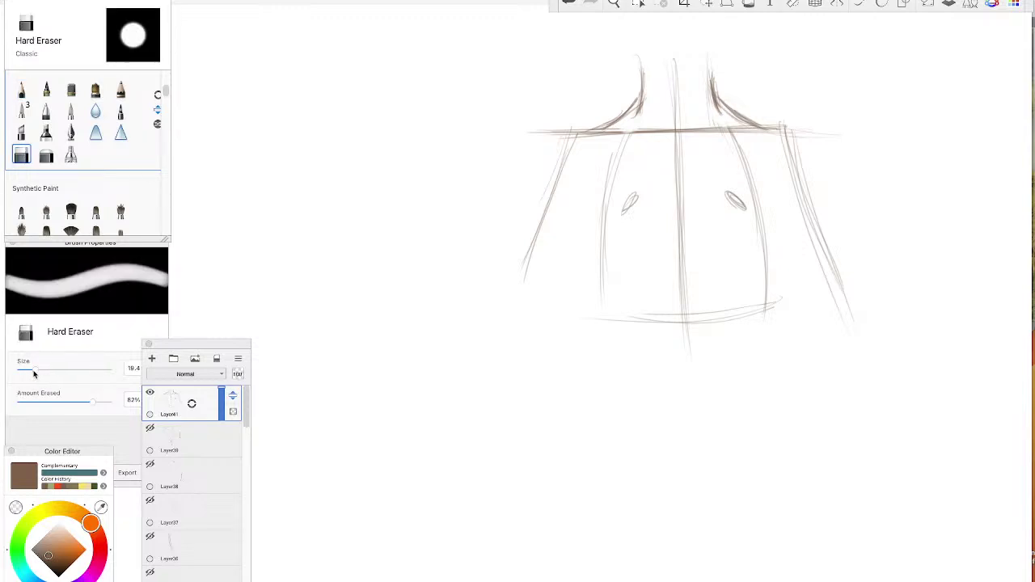
pyautogui.moveTo(93, 402); pyautogui.dragTo(37, 402)
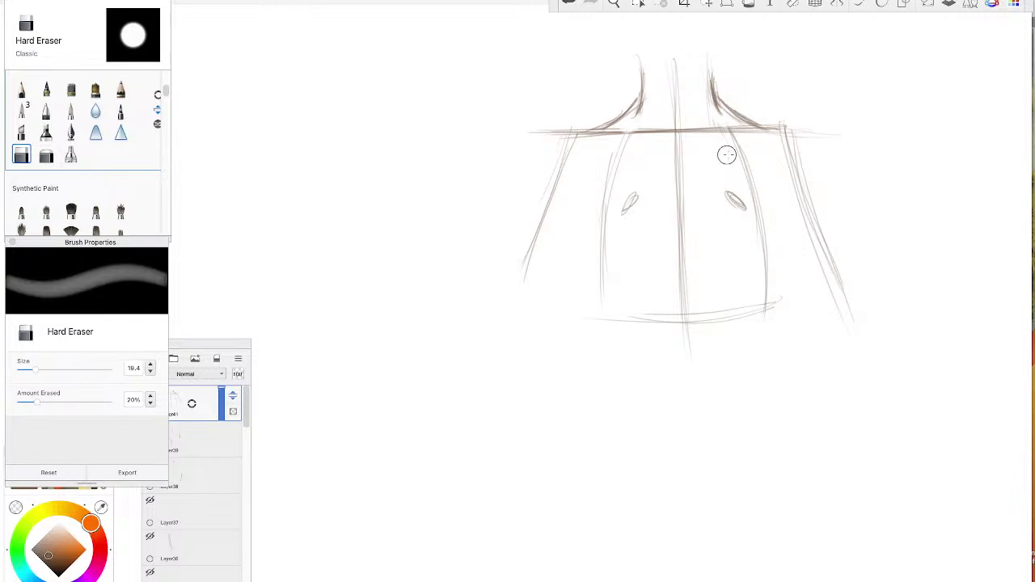
pyautogui.moveTo(766, 126); pyautogui.dragTo(636, 129)
pyautogui.moveTo(742, 126); pyautogui.dragTo(554, 129)
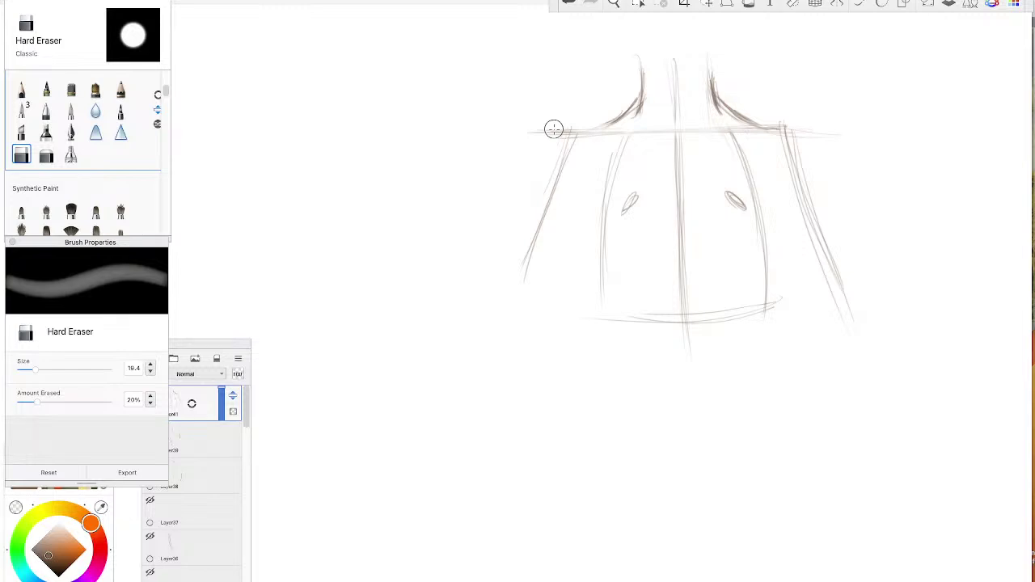
# - With the Pencil, extend the shoulder line beyond the right-hand arm and sketch two wavy, downward-sloping shoulder contours above it
pyautogui.press('e')
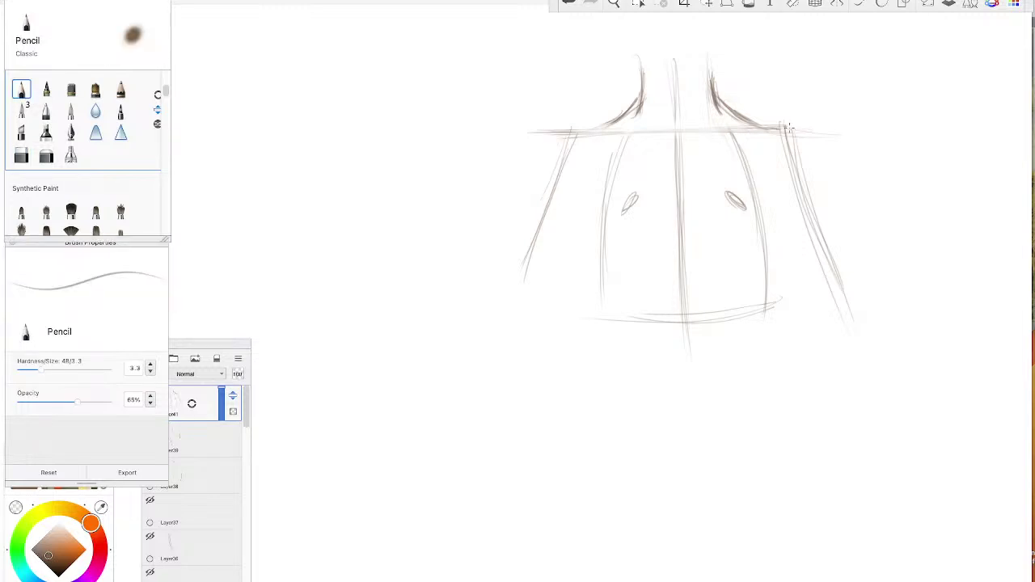
pyautogui.moveTo(783, 127); pyautogui.dragTo(839, 127)
pyautogui.moveTo(831, 131); pyautogui.dragTo(820, 133)
pyautogui.moveTo(813, 37); pyautogui.dragTo(863, 65)
pyautogui.moveTo(744, 26)
pyautogui.mouseDown()
pyautogui.moveTo(821, 80)
pyautogui.moveTo(869, 98)
pyautogui.moveTo(897, 137)
pyautogui.mouseUp()
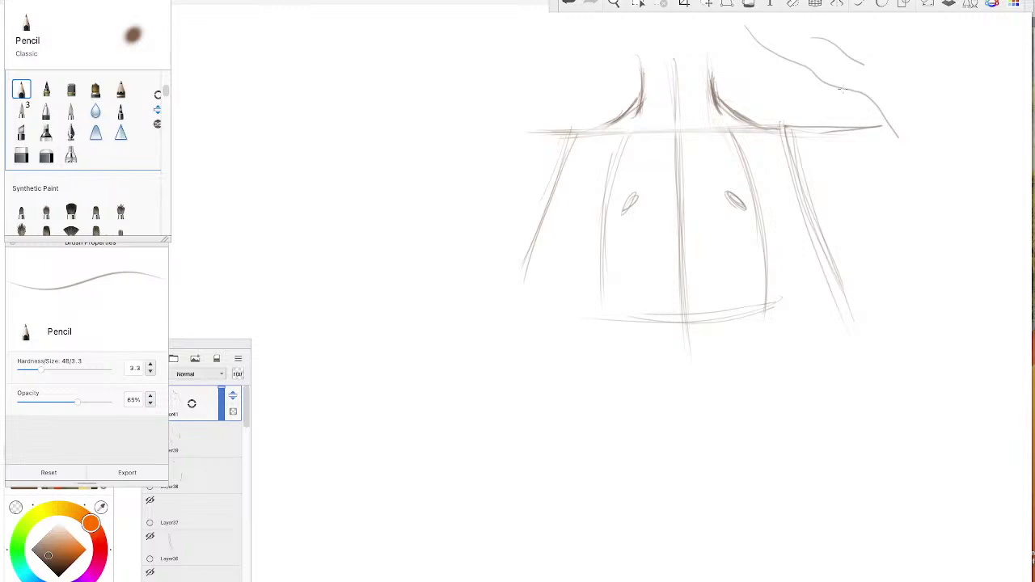
# - Add horizontal guide lines to the wavy shoulder contour, and sketch a matching contour with a guide line on the opposite side
pyautogui.moveTo(847, 90)
pyautogui.mouseDown()
pyautogui.moveTo(814, 87)
pyautogui.moveTo(811, 70)
pyautogui.moveTo(784, 61)
pyautogui.moveTo(741, 70)
pyautogui.mouseUp()
pyautogui.moveTo(808, 68); pyautogui.dragTo(742, 69)
pyautogui.moveTo(841, 87)
pyautogui.mouseDown()
pyautogui.moveTo(761, 89)
pyautogui.moveTo(837, 83)
pyautogui.moveTo(778, 87)
pyautogui.moveTo(801, 70)
pyautogui.moveTo(879, 98)
pyautogui.moveTo(864, 87)
pyautogui.moveTo(878, 99)
pyautogui.moveTo(783, 86)
pyautogui.moveTo(832, 83)
pyautogui.moveTo(777, 87)
pyautogui.mouseUp()
pyautogui.moveTo(562, 87); pyautogui.dragTo(477, 90)
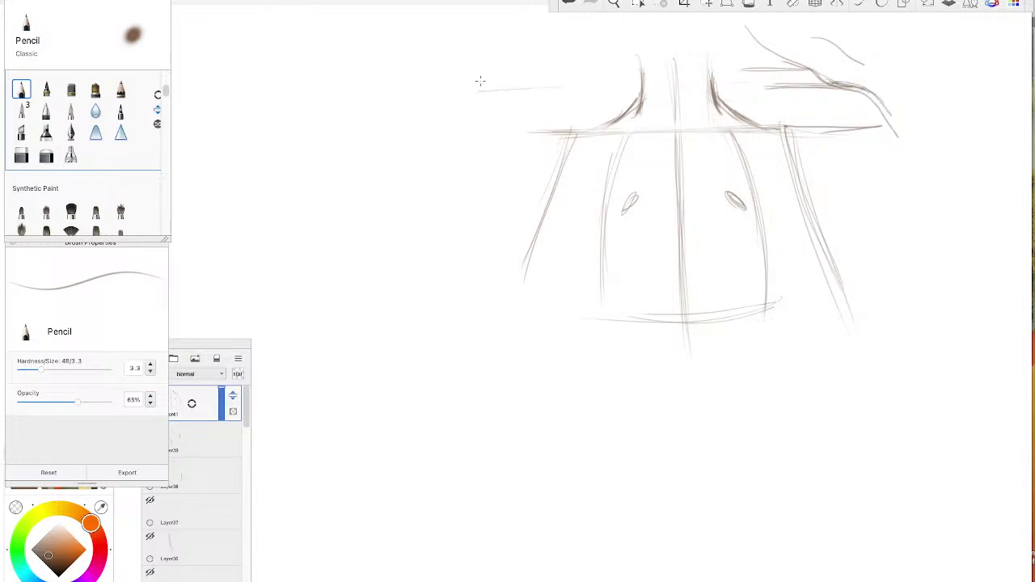
pyautogui.moveTo(518, 54); pyautogui.dragTo(441, 115)
pyautogui.moveTo(688, 146)
pyautogui.mouseDown()
pyautogui.moveTo(710, 133)
pyautogui.moveTo(674, 148)
pyautogui.moveTo(739, 129)
pyautogui.moveTo(704, 132)
pyautogui.moveTo(767, 127)
pyautogui.moveTo(665, 142)
pyautogui.moveTo(645, 135)
pyautogui.moveTo(671, 145)
pyautogui.moveTo(595, 129)
pyautogui.mouseUp()
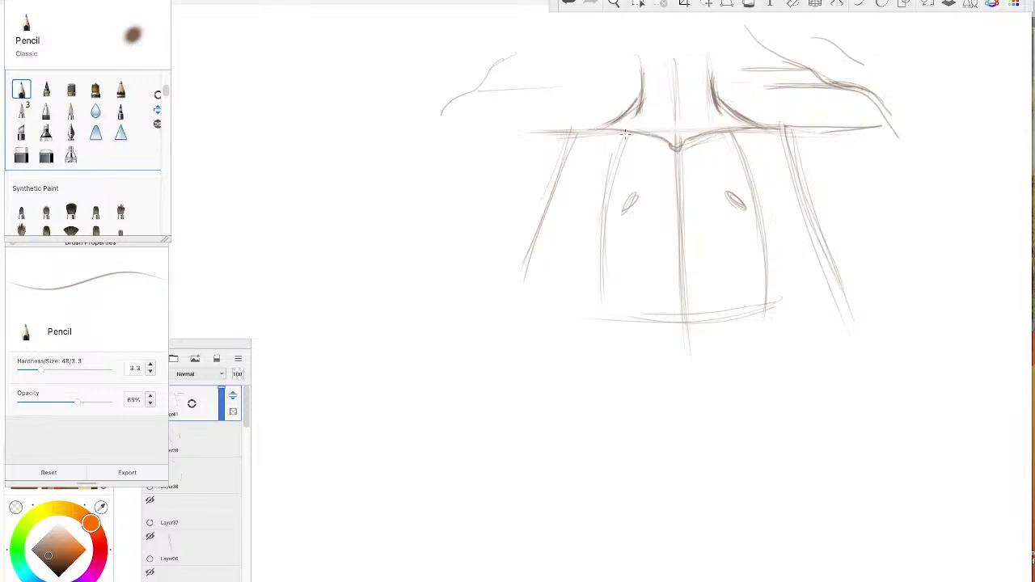
pyautogui.click(565, 4)
pyautogui.click(564, 3)
pyautogui.click(564, 3)
pyautogui.click(564, 3)
pyautogui.click(566, 4)
pyautogui.click(568, 5)
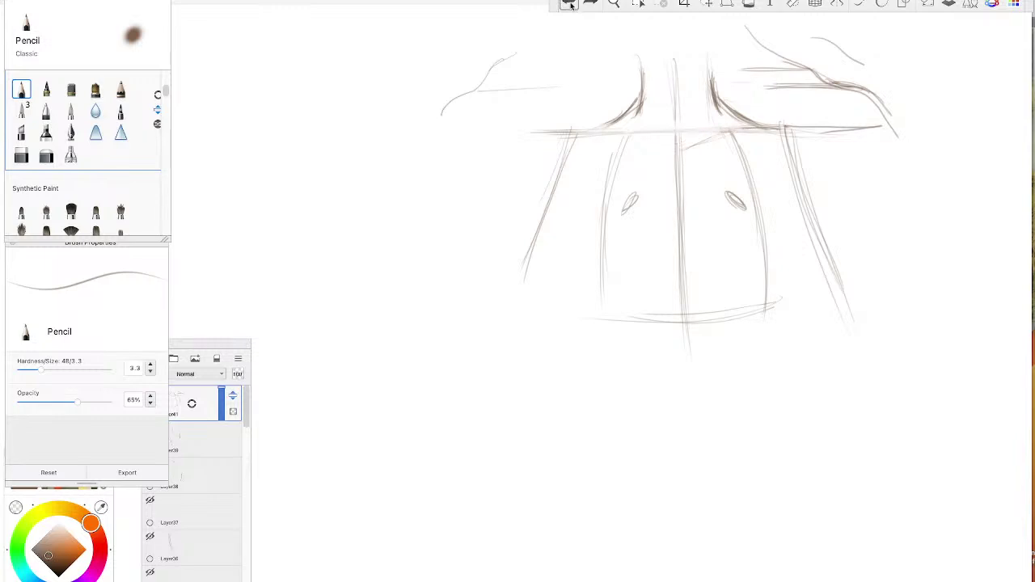
pyautogui.click(569, 4)
pyautogui.click(568, 4)
# - Add a new top layer and sketch the collarbones as a shallow curve dipping to a point at the centre line
pyautogui.click(191, 346)
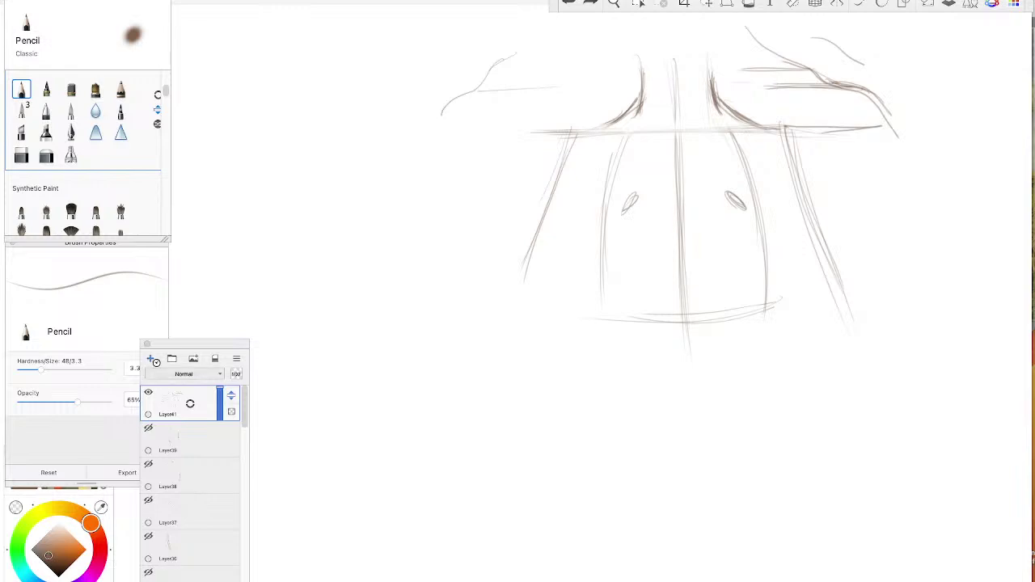
pyautogui.click(150, 358)
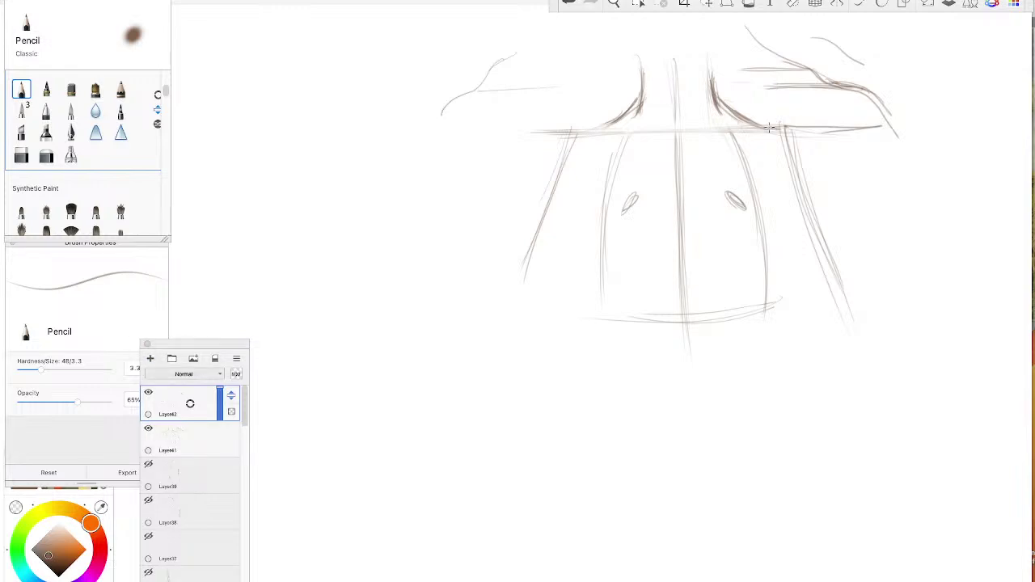
pyautogui.moveTo(746, 131)
pyautogui.mouseDown()
pyautogui.moveTo(678, 144)
pyautogui.moveTo(589, 133)
pyautogui.mouseUp()
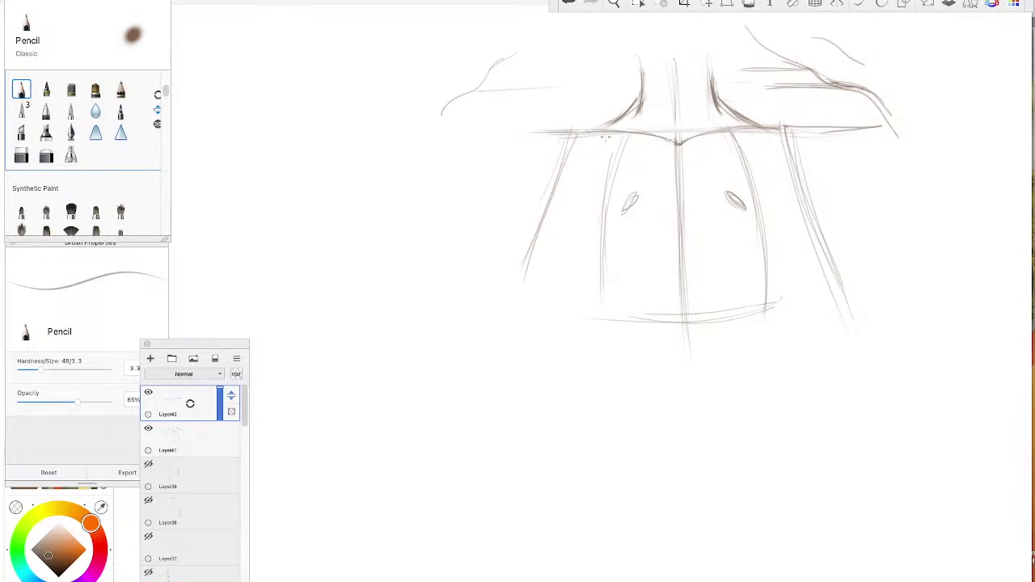
# - Hide Layer42 and draw flatter collarbones on another new layer, each hooking down next to the centre line
pyautogui.click(150, 359)
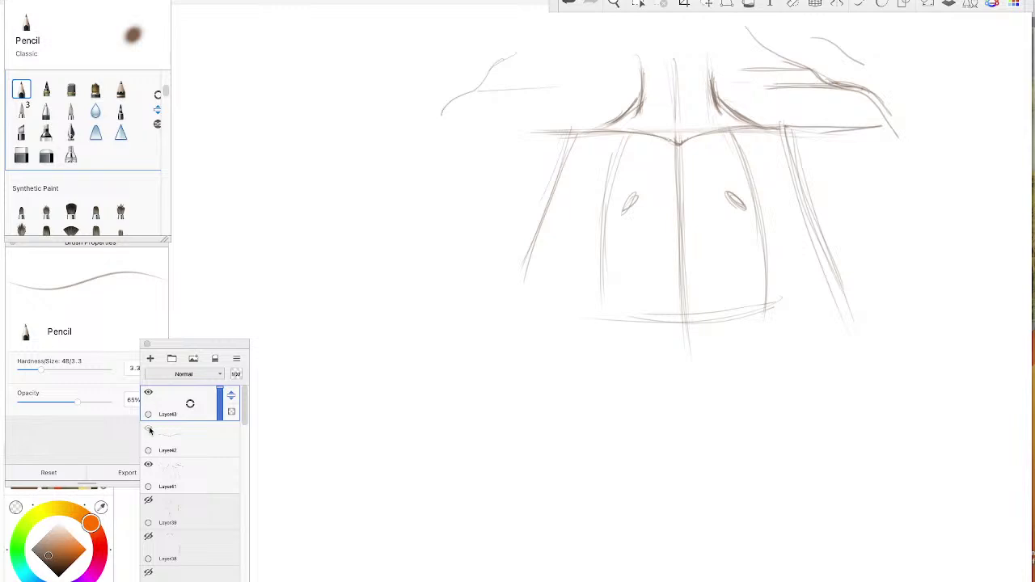
pyautogui.click(148, 429)
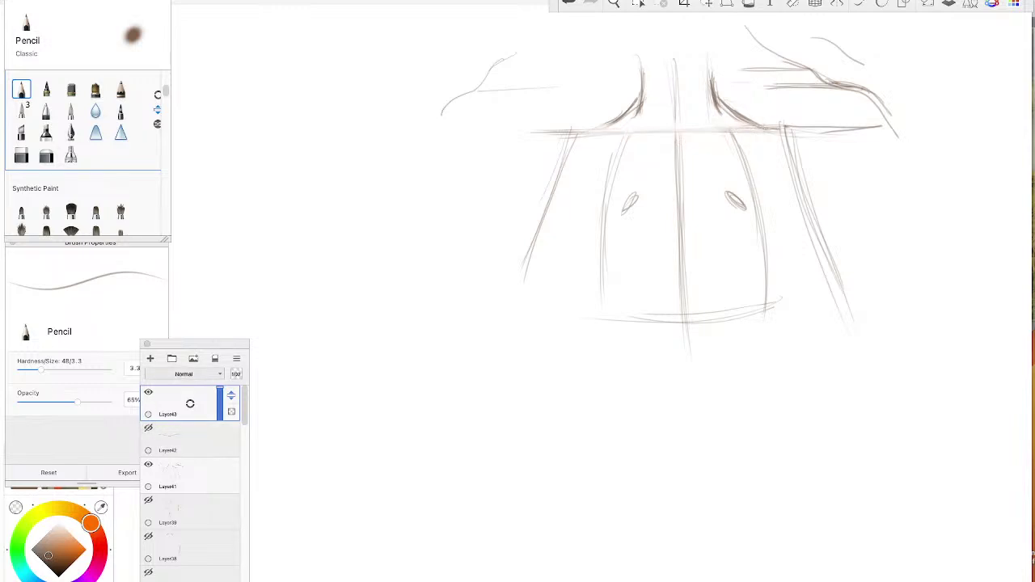
pyautogui.moveTo(763, 129); pyautogui.dragTo(690, 137)
pyautogui.moveTo(673, 140)
pyautogui.mouseDown()
pyautogui.moveTo(584, 129)
pyautogui.moveTo(736, 131)
pyautogui.mouseUp()
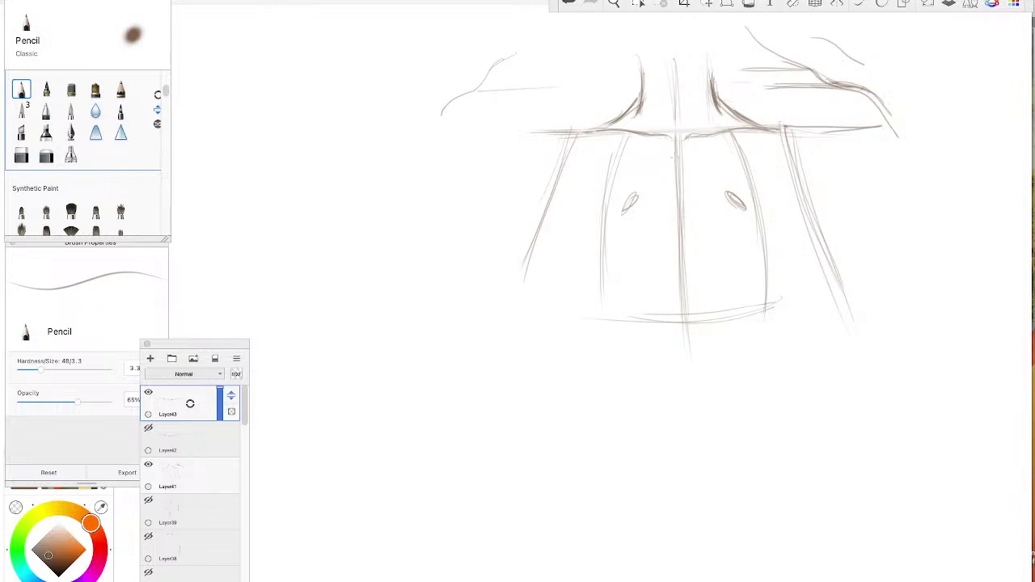
pyautogui.moveTo(663, 136); pyautogui.dragTo(673, 141)
# - Sketch a long sloping line with a small rounded loop beside the torso, and undo its heavier strokes
pyautogui.moveTo(319, 164)
pyautogui.mouseDown()
pyautogui.moveTo(396, 186)
pyautogui.moveTo(465, 223)
pyautogui.mouseUp()
pyautogui.moveTo(515, 266)
pyautogui.mouseDown()
pyautogui.moveTo(532, 282)
pyautogui.moveTo(425, 197)
pyautogui.mouseUp()
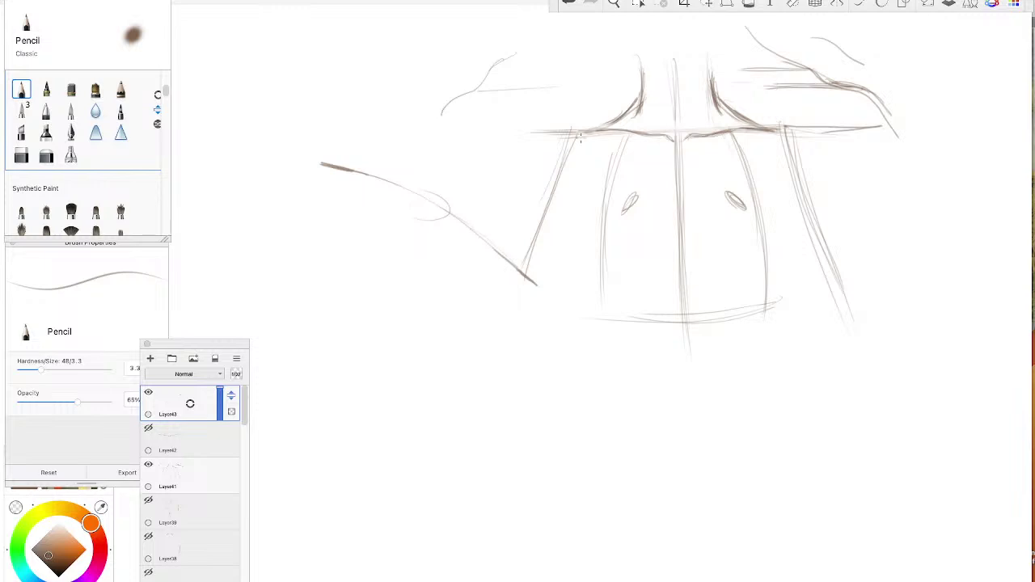
pyautogui.press('super+z')
pyautogui.press('super+z')
pyautogui.press('super+z')
pyautogui.press('super+z')
pyautogui.press('super+z')
pyautogui.press('super+z')
pyautogui.press('super+z')
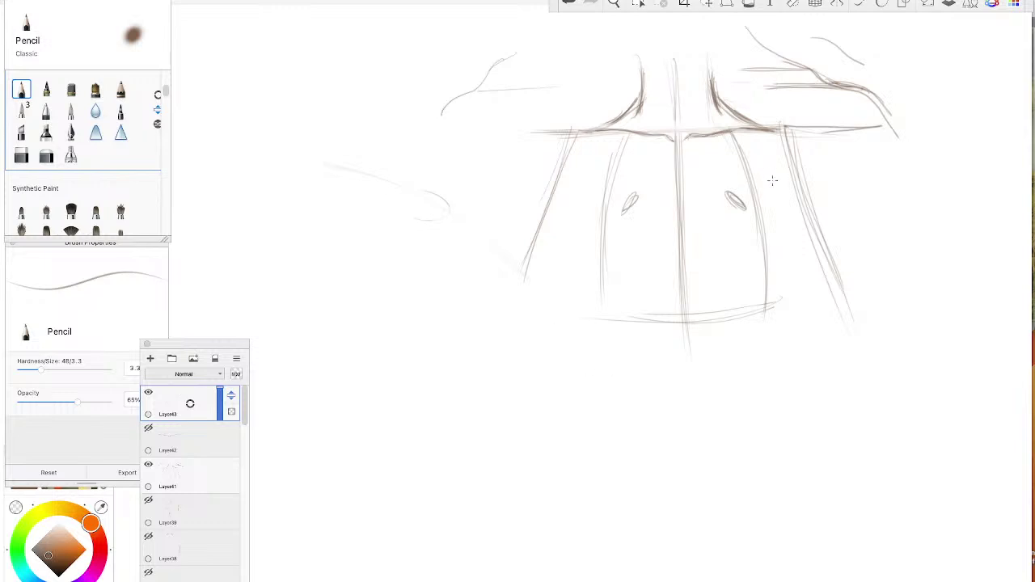
# - Sketch curved chest contours from both armpits to the chest ovals, and round the outside of the left-hand shoulder
pyautogui.moveTo(410, 147); pyautogui.dragTo(455, 165)
pyautogui.moveTo(773, 168)
pyautogui.mouseDown()
pyautogui.moveTo(742, 215)
pyautogui.moveTo(752, 202)
pyautogui.mouseUp()
pyautogui.moveTo(581, 169)
pyautogui.mouseDown()
pyautogui.moveTo(600, 179)
pyautogui.moveTo(619, 217)
pyautogui.mouseUp()
pyautogui.moveTo(771, 174); pyautogui.dragTo(765, 153)
pyautogui.moveTo(583, 169); pyautogui.dragTo(591, 171)
pyautogui.moveTo(568, 135)
pyautogui.mouseDown()
pyautogui.moveTo(552, 187)
pyautogui.moveTo(550, 169)
pyautogui.moveTo(547, 196)
pyautogui.mouseUp()
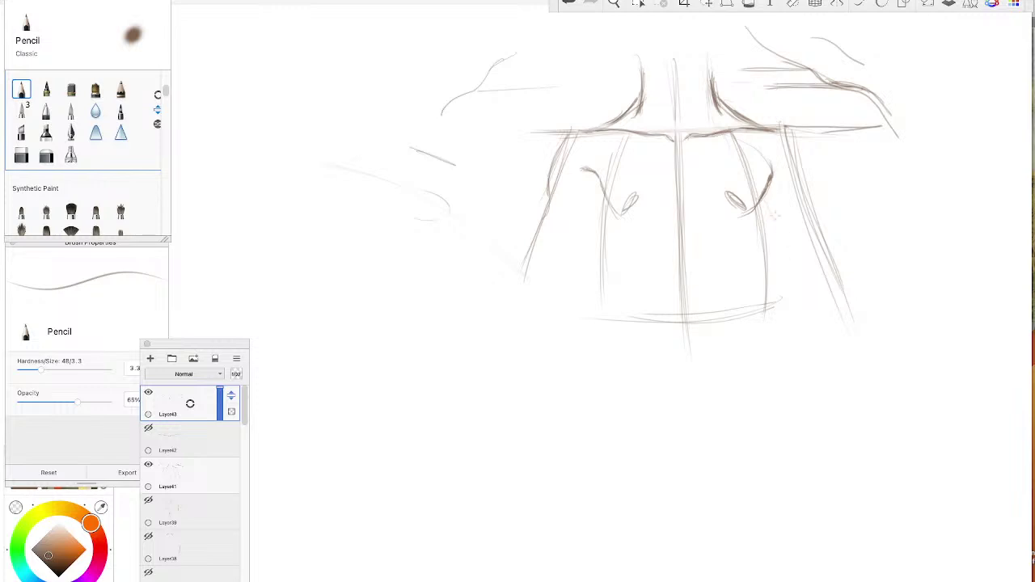
# - Draw the inner line of the right-hand arm below the armpit and darken the arm's outer line
pyautogui.moveTo(767, 198); pyautogui.dragTo(805, 279)
pyautogui.moveTo(786, 131)
pyautogui.mouseDown()
pyautogui.moveTo(804, 188)
pyautogui.moveTo(804, 164)
pyautogui.moveTo(833, 205)
pyautogui.moveTo(796, 167)
pyautogui.moveTo(836, 229)
pyautogui.moveTo(793, 154)
pyautogui.moveTo(836, 232)
pyautogui.moveTo(790, 130)
pyautogui.moveTo(831, 247)
pyautogui.mouseUp()
pyautogui.moveTo(765, 197); pyautogui.dragTo(798, 280)
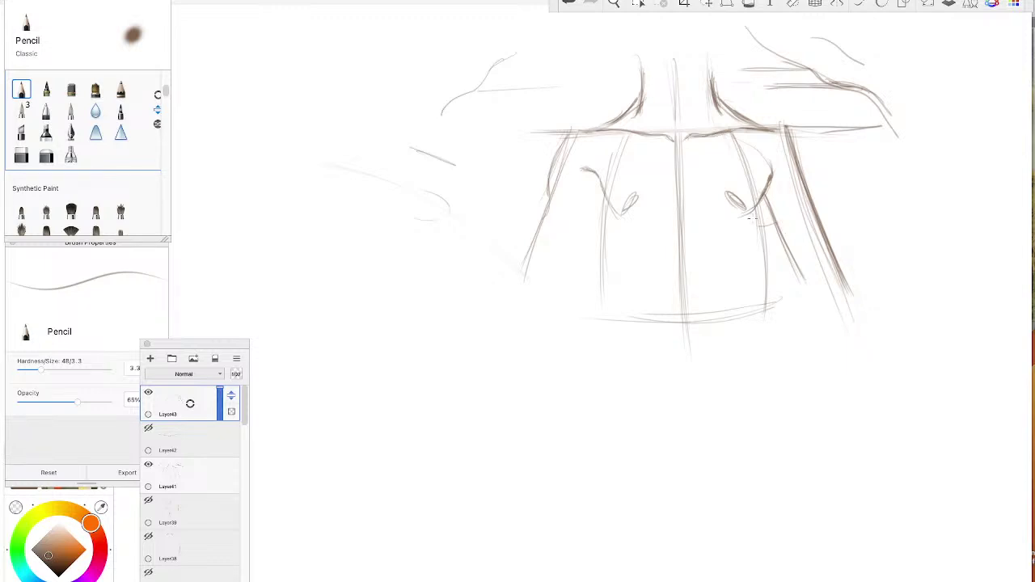
# - Reinforce the ribcage side under the right-hand armpit, and sketch a round chest form around the left-hand oval
pyautogui.moveTo(754, 199); pyautogui.dragTo(766, 269)
pyautogui.moveTo(749, 181); pyautogui.dragTo(762, 217)
pyautogui.moveTo(605, 218)
pyautogui.mouseDown()
pyautogui.moveTo(673, 169)
pyautogui.moveTo(614, 228)
pyautogui.moveTo(666, 171)
pyautogui.moveTo(613, 228)
pyautogui.moveTo(662, 168)
pyautogui.moveTo(604, 213)
pyautogui.moveTo(595, 169)
pyautogui.moveTo(610, 215)
pyautogui.moveTo(665, 170)
pyautogui.mouseUp()
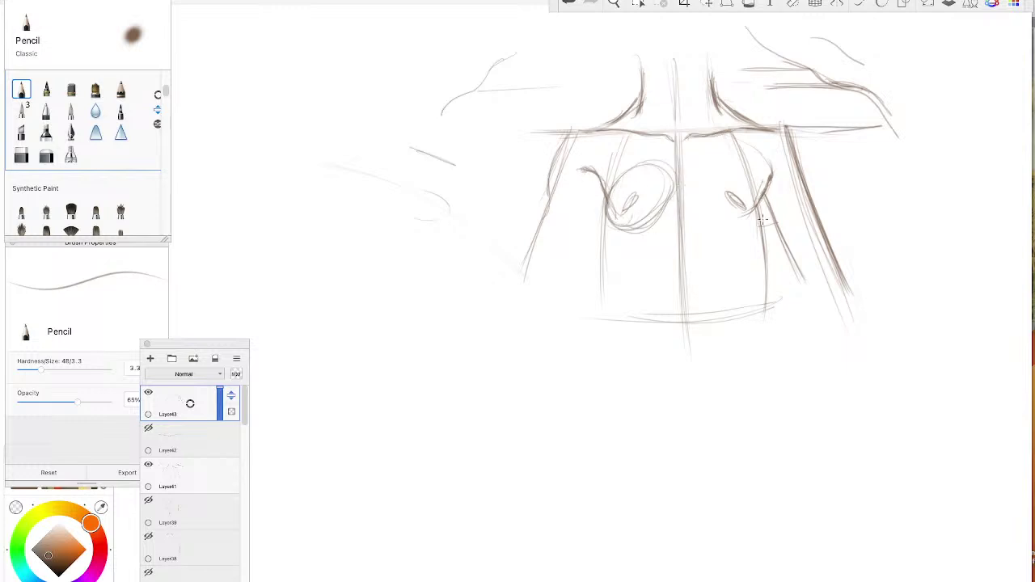
# - Lighten the right-hand arm lines on Layer43 and sketch the arm's outer line slightly further inward on Layer41
pyautogui.moveTo(791, 140)
pyautogui.mouseDown()
pyautogui.moveTo(850, 293)
pyautogui.moveTo(838, 270)
pyautogui.mouseUp()
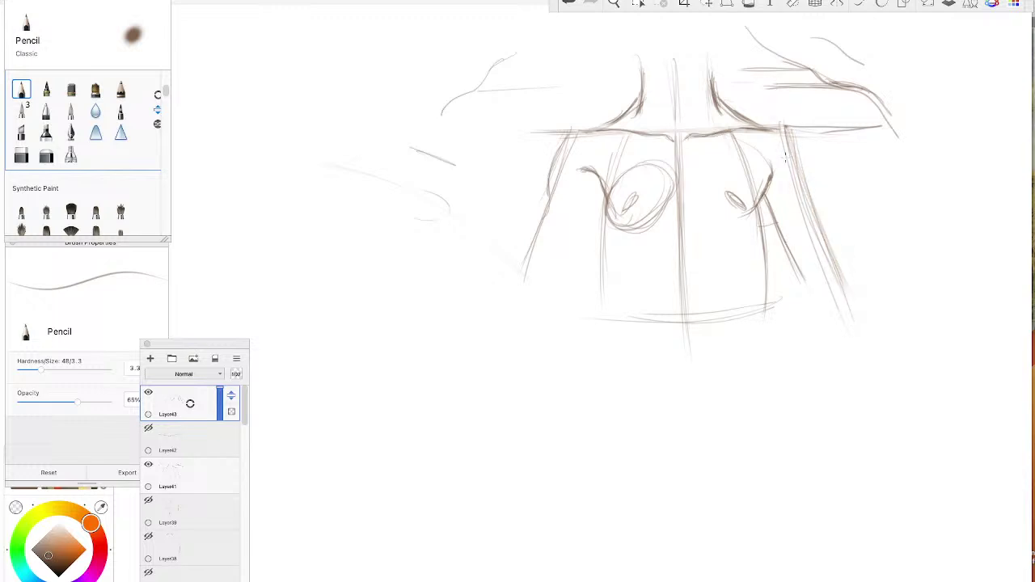
pyautogui.click(184, 476)
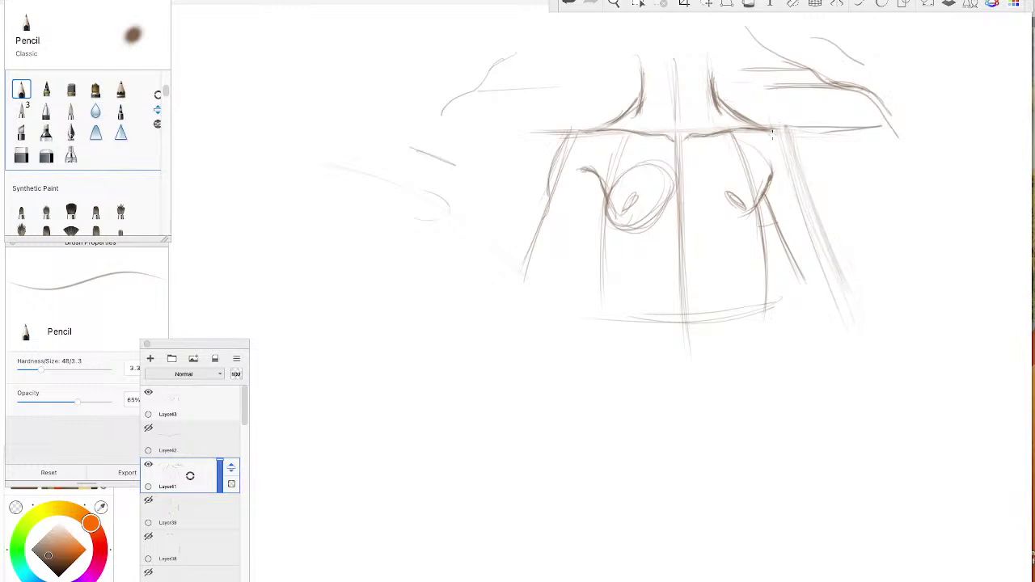
pyautogui.moveTo(772, 132); pyautogui.dragTo(834, 299)
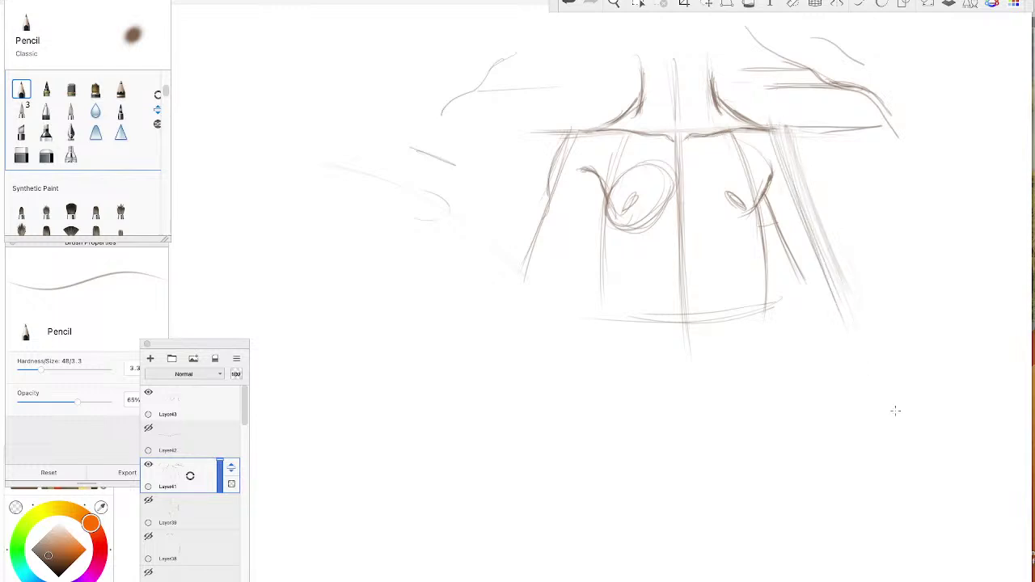
pyautogui.click(180, 403)
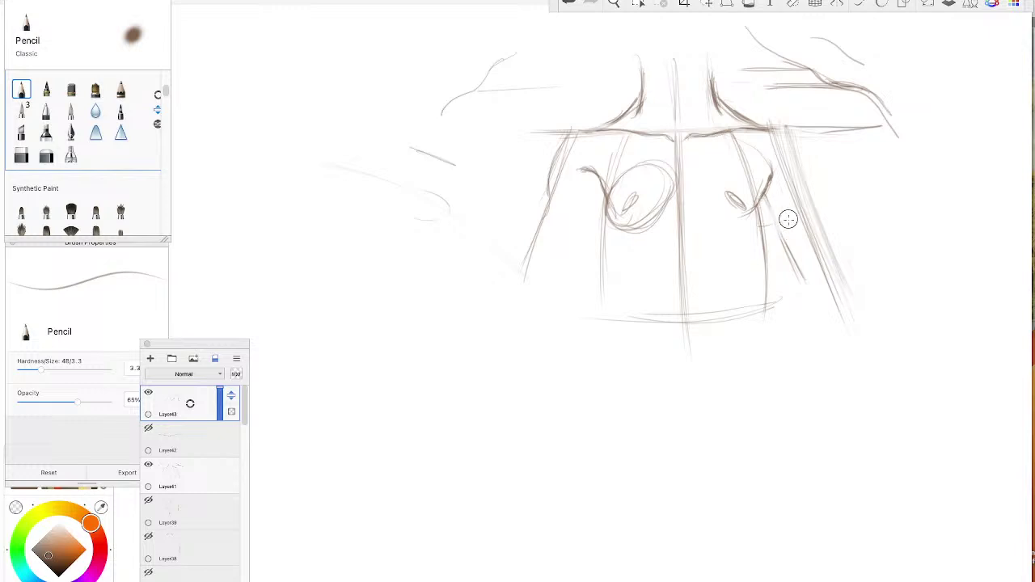
pyautogui.click(148, 392)
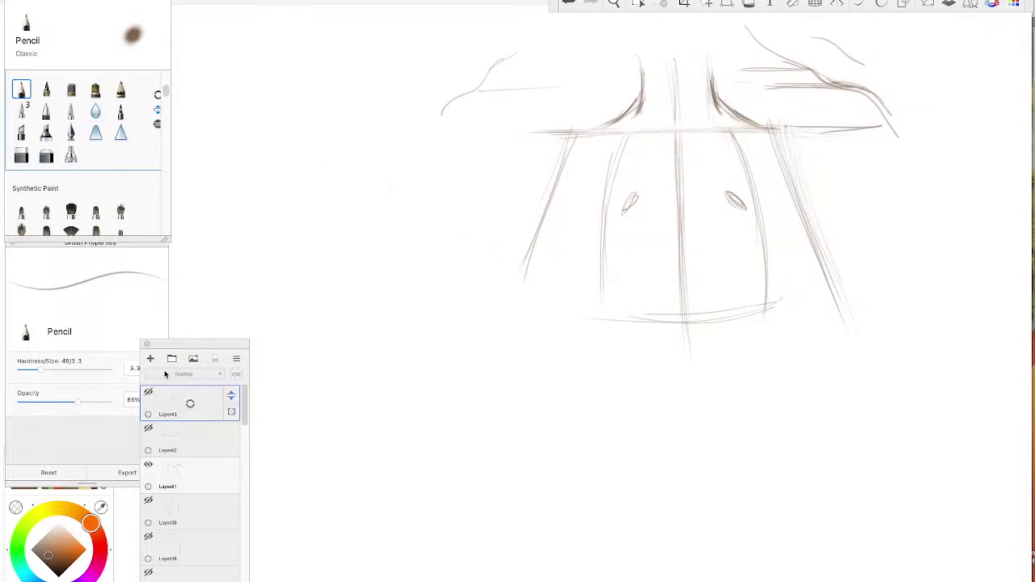
pyautogui.click(147, 392)
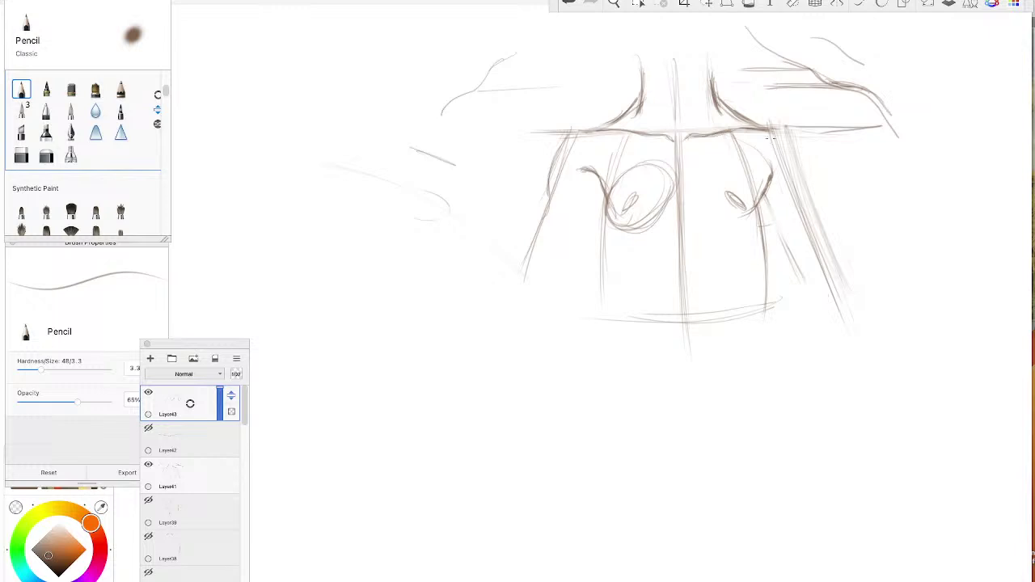
# - Redraw the right-hand arm's outer and inner lines closer to the ribcage on Layer43, with a short curve at the armpit
pyautogui.moveTo(770, 137); pyautogui.dragTo(825, 257)
pyautogui.moveTo(768, 118)
pyautogui.mouseDown()
pyautogui.moveTo(839, 293)
pyautogui.moveTo(817, 266)
pyautogui.mouseUp()
pyautogui.moveTo(760, 216)
pyautogui.mouseDown()
pyautogui.moveTo(786, 278)
pyautogui.moveTo(753, 201)
pyautogui.moveTo(804, 303)
pyautogui.mouseUp()
pyautogui.moveTo(757, 210); pyautogui.dragTo(800, 299)
pyautogui.moveTo(775, 157); pyautogui.dragTo(823, 275)
pyautogui.moveTo(765, 133); pyautogui.dragTo(820, 260)
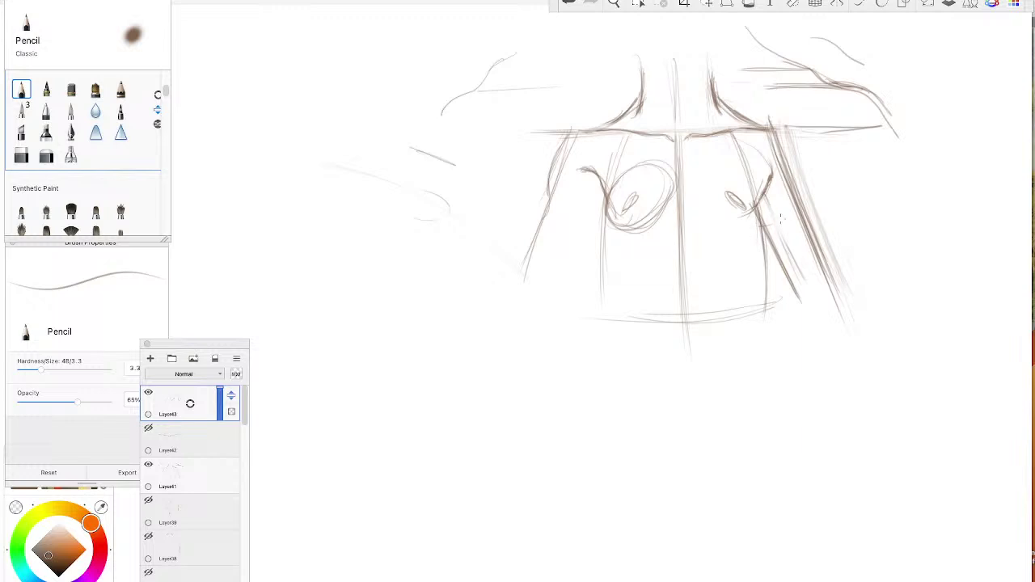
pyautogui.moveTo(781, 204); pyautogui.dragTo(758, 217)
# - Sketch the inner and outer lines of the left-hand arm closer to the ribcage
pyautogui.moveTo(604, 208); pyautogui.dragTo(581, 292)
pyautogui.moveTo(587, 117); pyautogui.dragTo(550, 257)
pyautogui.moveTo(581, 158); pyautogui.dragTo(540, 292)
pyautogui.moveTo(603, 199); pyautogui.dragTo(580, 284)
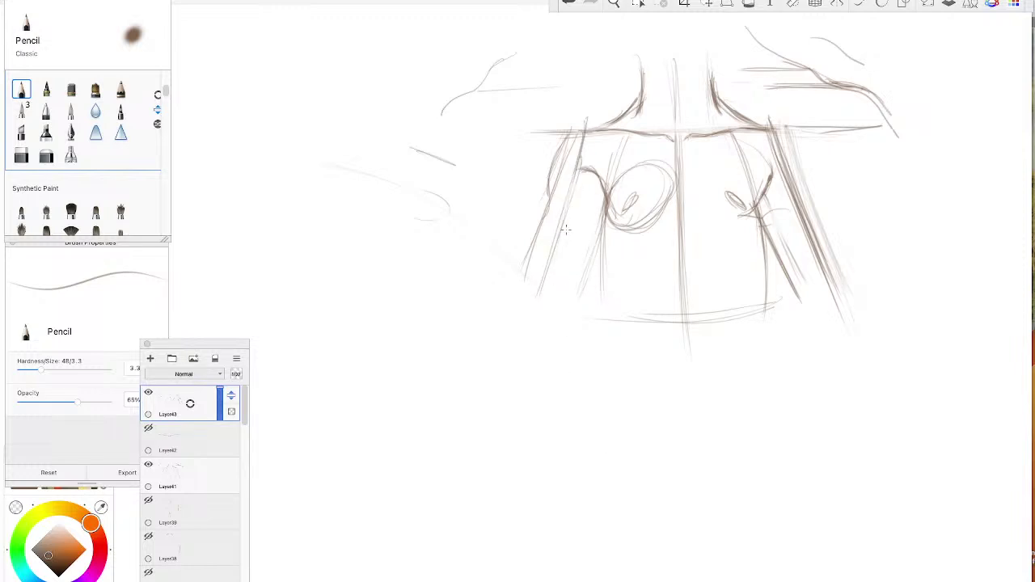
# - Darken the left-hand arm's inner line under the armpit and strengthen its outer line
pyautogui.moveTo(607, 191)
pyautogui.mouseDown()
pyautogui.moveTo(596, 227)
pyautogui.moveTo(603, 258)
pyautogui.moveTo(598, 229)
pyautogui.moveTo(591, 259)
pyautogui.mouseUp()
pyautogui.moveTo(597, 218); pyautogui.dragTo(586, 275)
pyautogui.moveTo(575, 139); pyautogui.dragTo(547, 259)
pyautogui.moveTo(563, 186); pyautogui.dragTo(535, 283)
pyautogui.moveTo(573, 159); pyautogui.dragTo(532, 306)
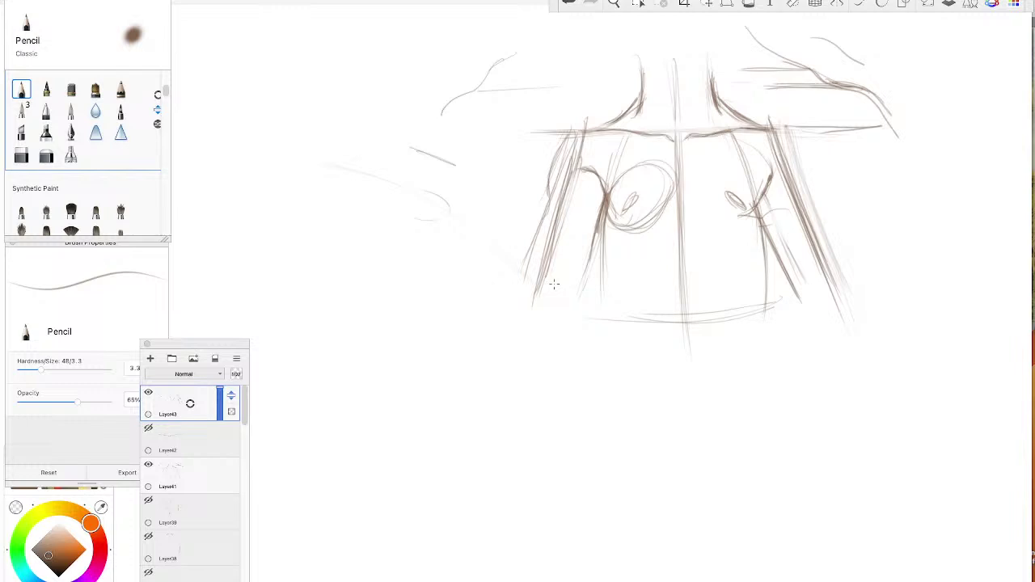
# - Paint both upper arms of the torso in orange on Layer43 with the Paintbrush
pyautogui.click(71, 549)
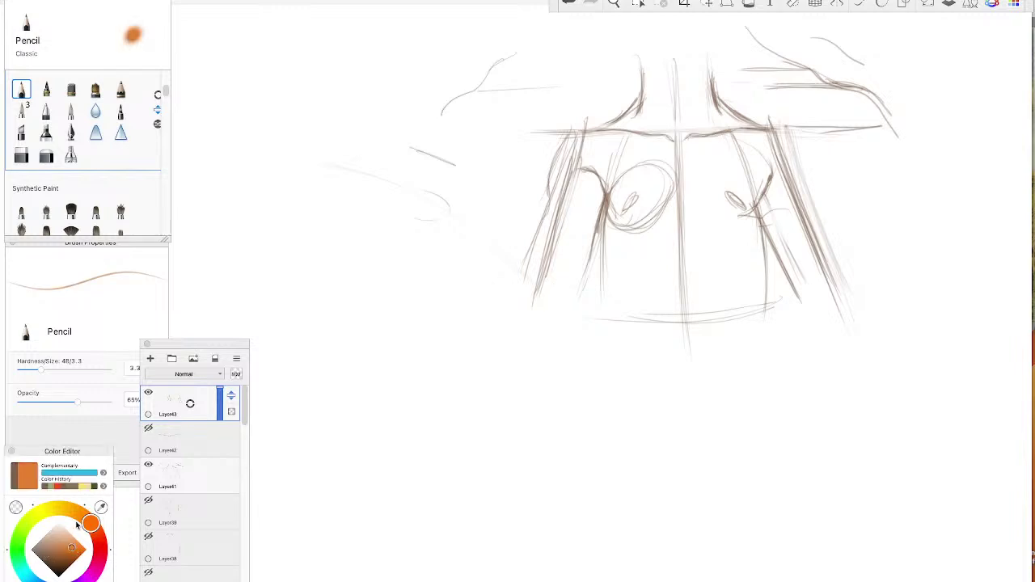
pyautogui.click(70, 111)
pyautogui.moveTo(758, 139)
pyautogui.mouseDown()
pyautogui.moveTo(832, 303)
pyautogui.moveTo(765, 190)
pyautogui.moveTo(769, 217)
pyautogui.moveTo(828, 309)
pyautogui.mouseUp()
pyautogui.moveTo(602, 154)
pyautogui.mouseDown()
pyautogui.moveTo(566, 283)
pyautogui.moveTo(578, 234)
pyautogui.moveTo(573, 202)
pyautogui.moveTo(543, 320)
pyautogui.mouseUp()
pyautogui.moveTo(597, 147)
pyautogui.mouseDown()
pyautogui.moveTo(566, 242)
pyautogui.moveTo(556, 325)
pyautogui.mouseUp()
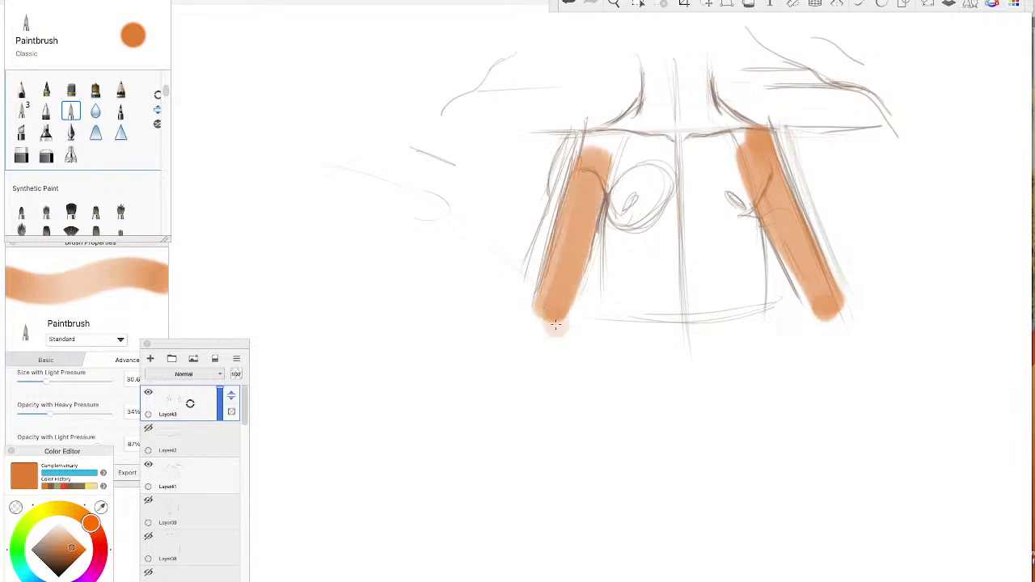
# - Fill the ribcage and chest between the two arms with yellow, from the collarbones down to the lower curve
pyautogui.click(64, 508)
pyautogui.moveTo(623, 185); pyautogui.dragTo(620, 203)
pyautogui.moveTo(624, 148)
pyautogui.mouseDown()
pyautogui.moveTo(618, 309)
pyautogui.moveTo(622, 217)
pyautogui.moveTo(630, 331)
pyautogui.mouseUp()
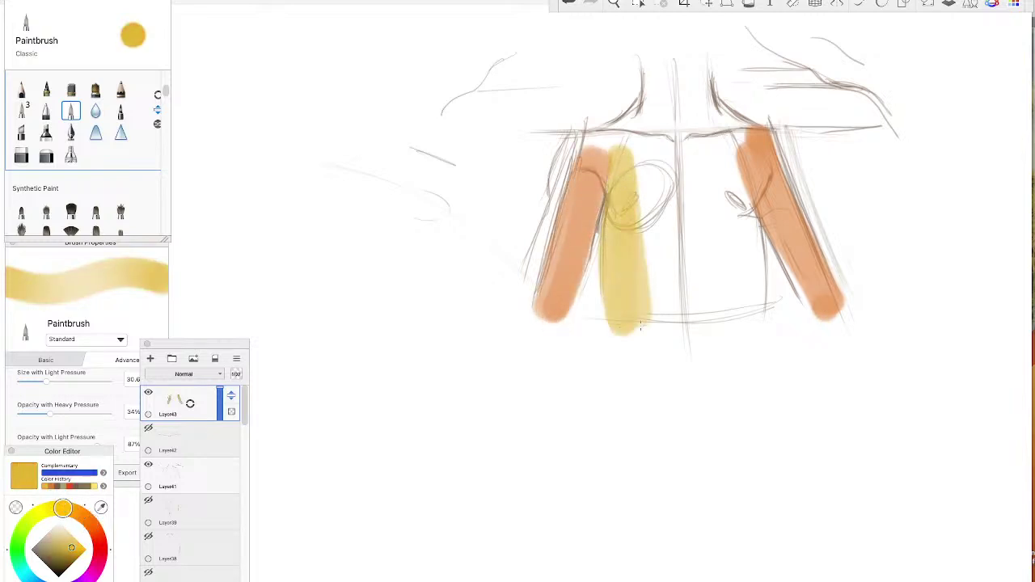
pyautogui.moveTo(651, 158); pyautogui.dragTo(663, 323)
pyautogui.moveTo(687, 154); pyautogui.dragTo(711, 311)
pyautogui.moveTo(740, 150); pyautogui.dragTo(752, 297)
pyautogui.moveTo(760, 209); pyautogui.dragTo(756, 312)
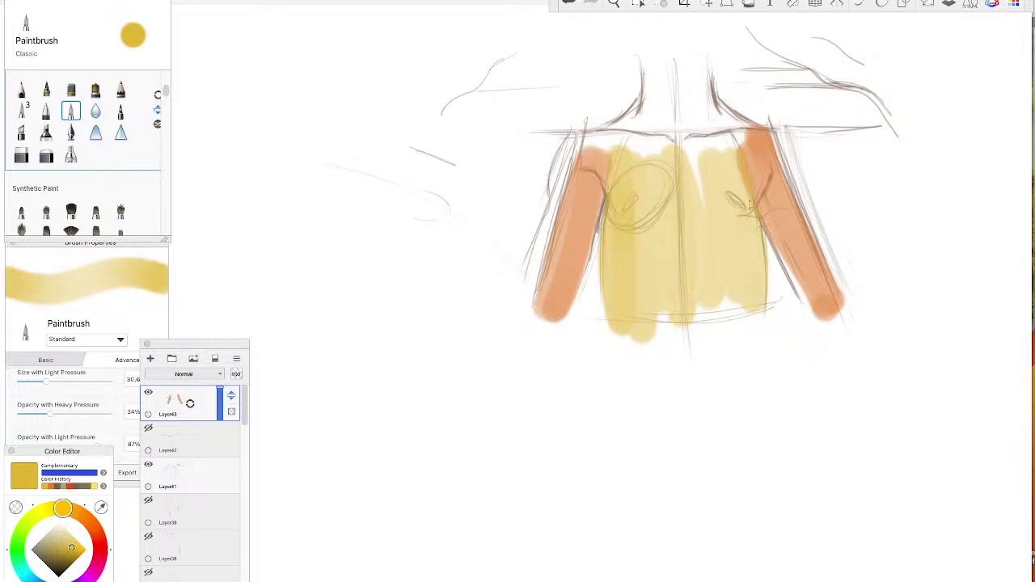
pyautogui.moveTo(769, 176); pyautogui.dragTo(764, 196)
pyautogui.moveTo(732, 150)
pyautogui.mouseDown()
pyautogui.moveTo(627, 147)
pyautogui.moveTo(616, 157)
pyautogui.mouseUp()
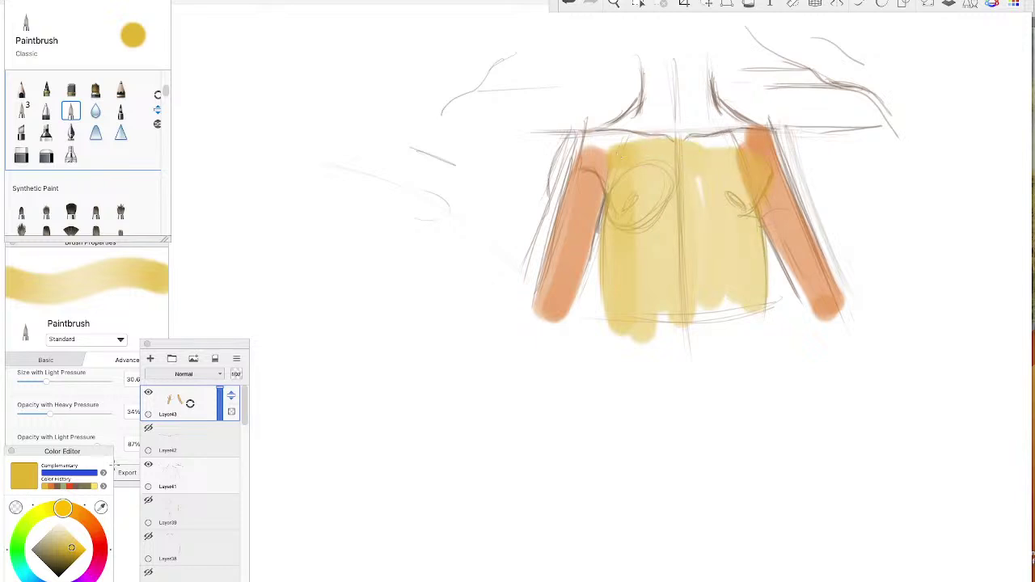
# - Pencil the ribcage sides in dark olive and darken the right-hand armpit line and the chest details
pyautogui.click(21, 89)
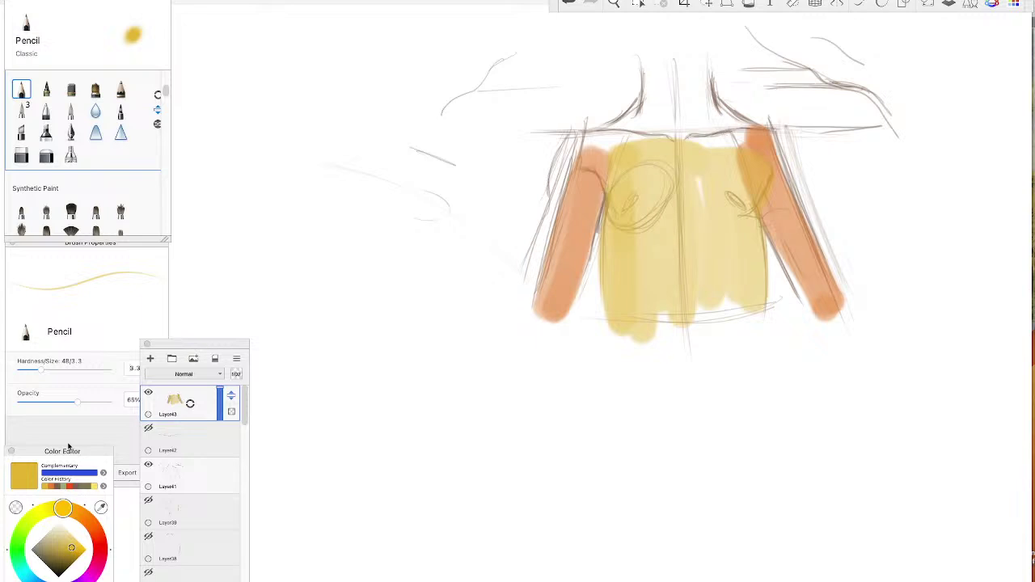
pyautogui.click(57, 567)
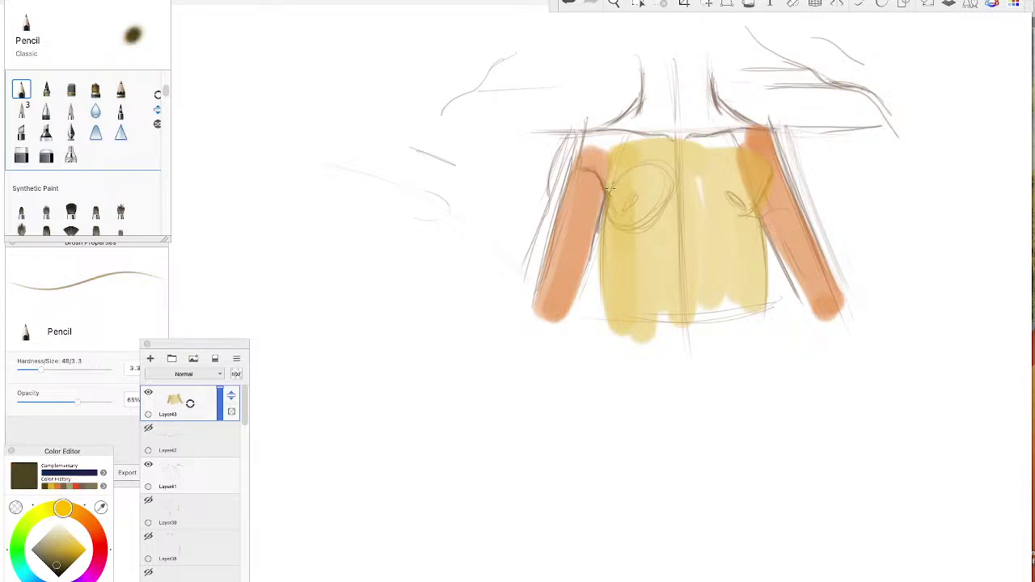
pyautogui.moveTo(610, 188)
pyautogui.mouseDown()
pyautogui.moveTo(607, 254)
pyautogui.moveTo(606, 211)
pyautogui.moveTo(615, 309)
pyautogui.mouseUp()
pyautogui.moveTo(754, 209); pyautogui.dragTo(762, 304)
pyautogui.moveTo(757, 217); pyautogui.dragTo(761, 300)
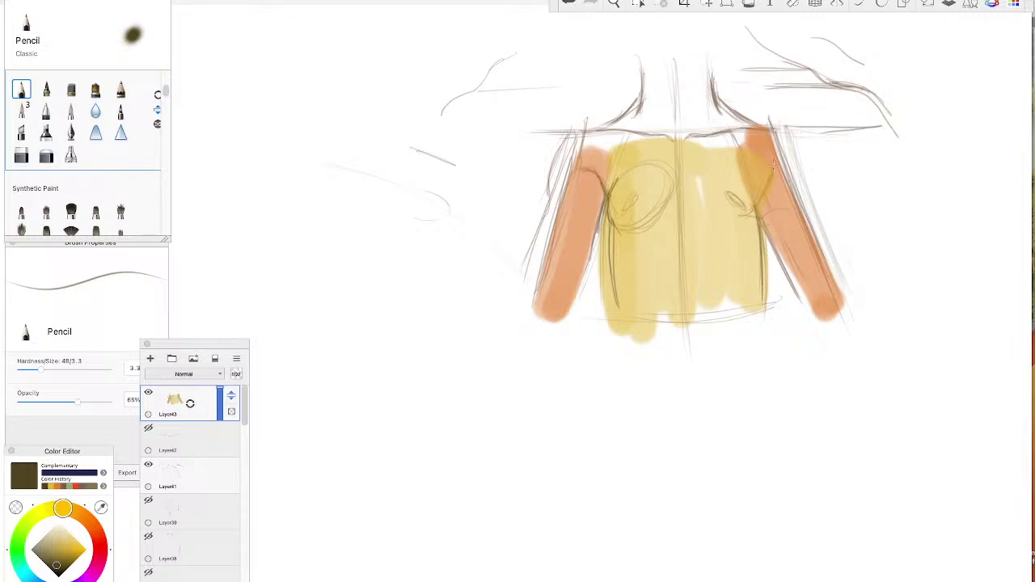
pyautogui.moveTo(773, 166)
pyautogui.mouseDown()
pyautogui.moveTo(749, 214)
pyautogui.moveTo(772, 173)
pyautogui.mouseUp()
pyautogui.moveTo(620, 192)
pyautogui.mouseDown()
pyautogui.moveTo(628, 204)
pyautogui.moveTo(635, 194)
pyautogui.mouseUp()
pyautogui.moveTo(760, 194)
pyautogui.mouseDown()
pyautogui.moveTo(746, 215)
pyautogui.moveTo(735, 199)
pyautogui.moveTo(755, 210)
pyautogui.moveTo(705, 207)
pyautogui.mouseUp()
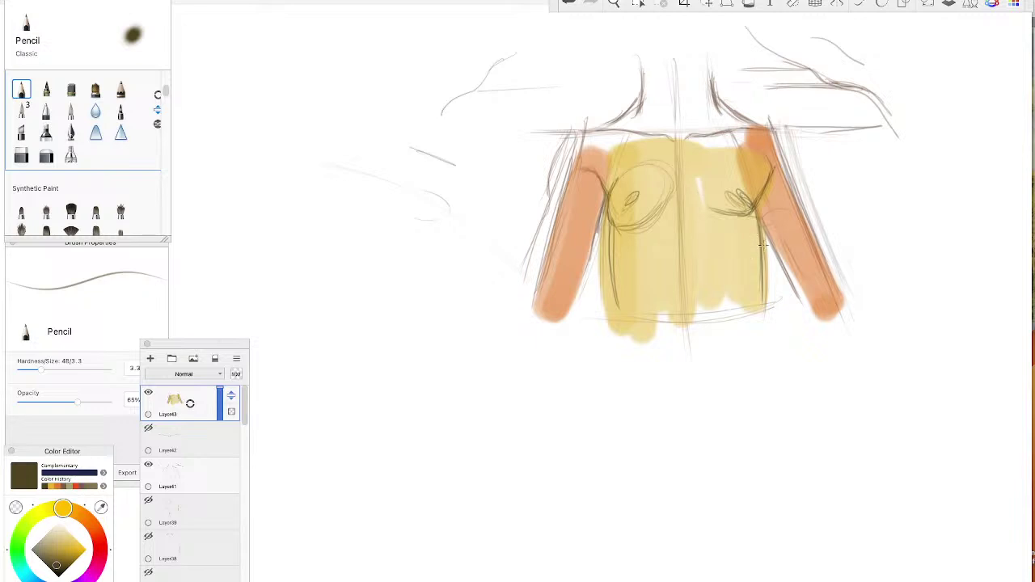
# - Add darker outer contour lines down both sides of the ribcage
pyautogui.moveTo(765, 267); pyautogui.dragTo(767, 281)
pyautogui.moveTo(766, 237); pyautogui.dragTo(765, 298)
pyautogui.moveTo(600, 220); pyautogui.dragTo(601, 285)
pyautogui.moveTo(604, 239); pyautogui.dragTo(604, 295)
# - On Layer41, lighten the left-hand arm's outer line and draw an angular arm with square shoulder and armpit corners beside it
pyautogui.click(189, 474)
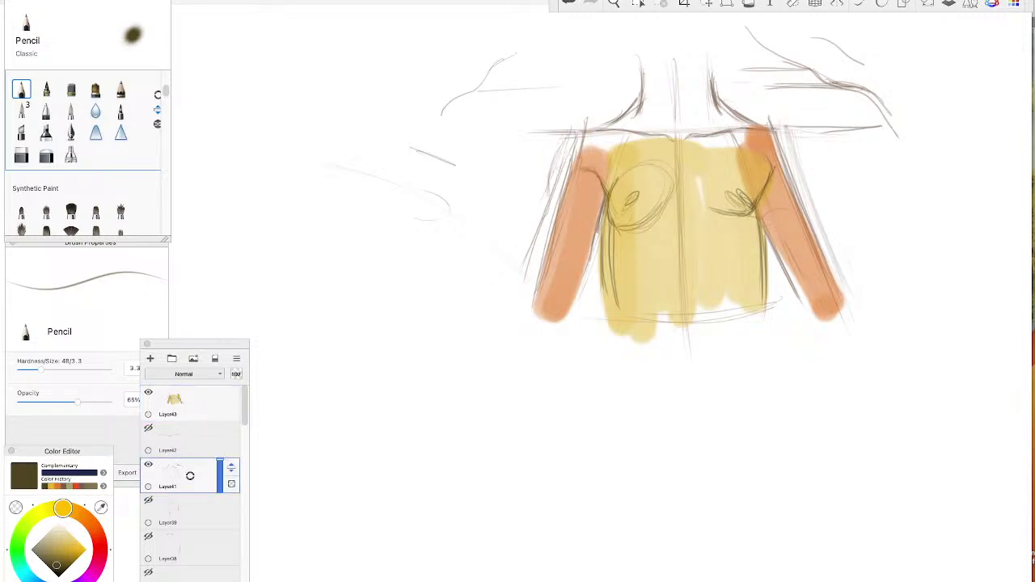
pyautogui.moveTo(568, 150); pyautogui.dragTo(527, 272)
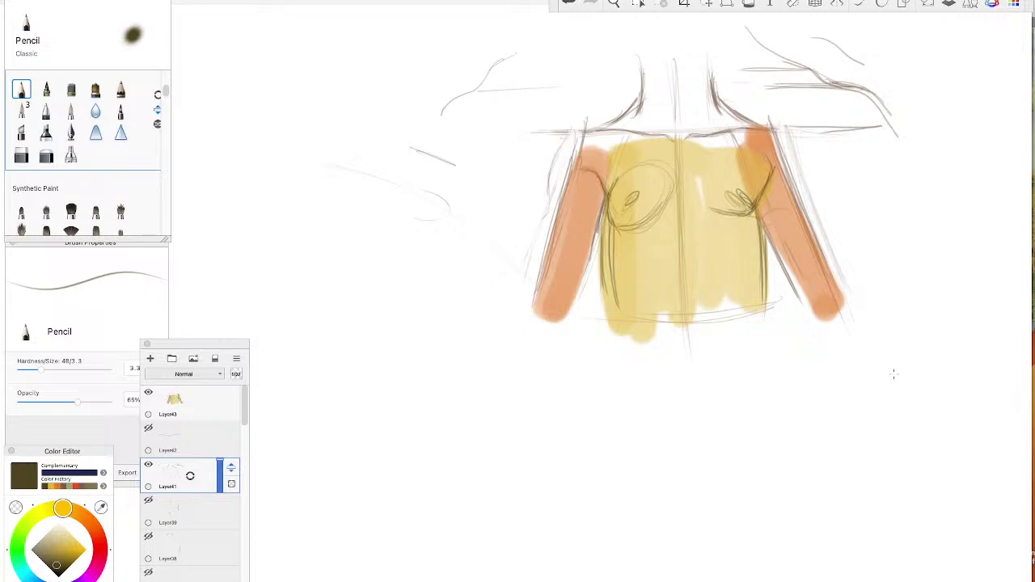
pyautogui.moveTo(794, 129)
pyautogui.mouseDown()
pyautogui.moveTo(446, 127)
pyautogui.moveTo(373, 294)
pyautogui.mouseUp()
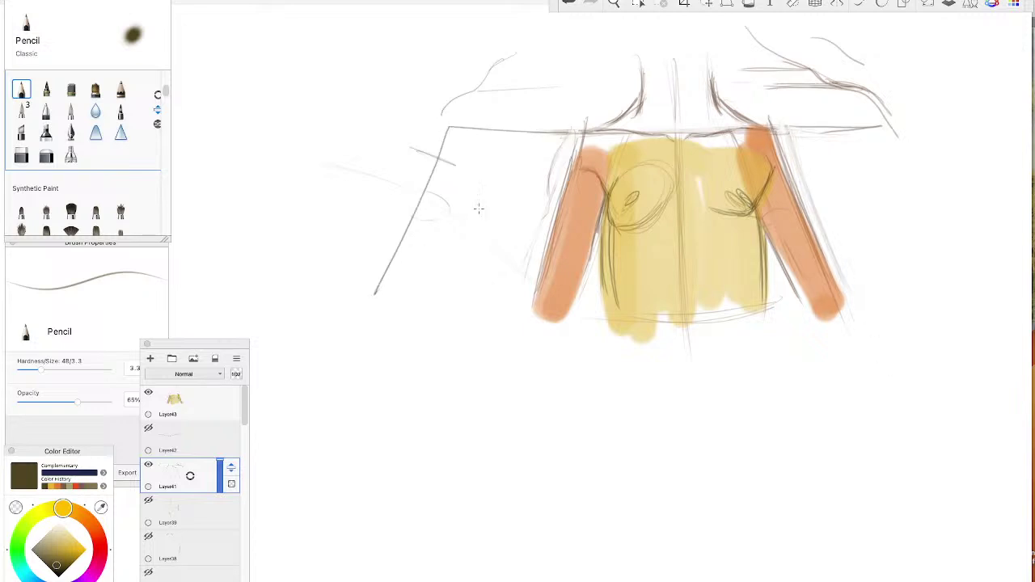
pyautogui.moveTo(478, 207)
pyautogui.mouseDown()
pyautogui.moveTo(445, 274)
pyautogui.moveTo(476, 205)
pyautogui.moveTo(532, 205)
pyautogui.moveTo(511, 313)
pyautogui.mouseUp()
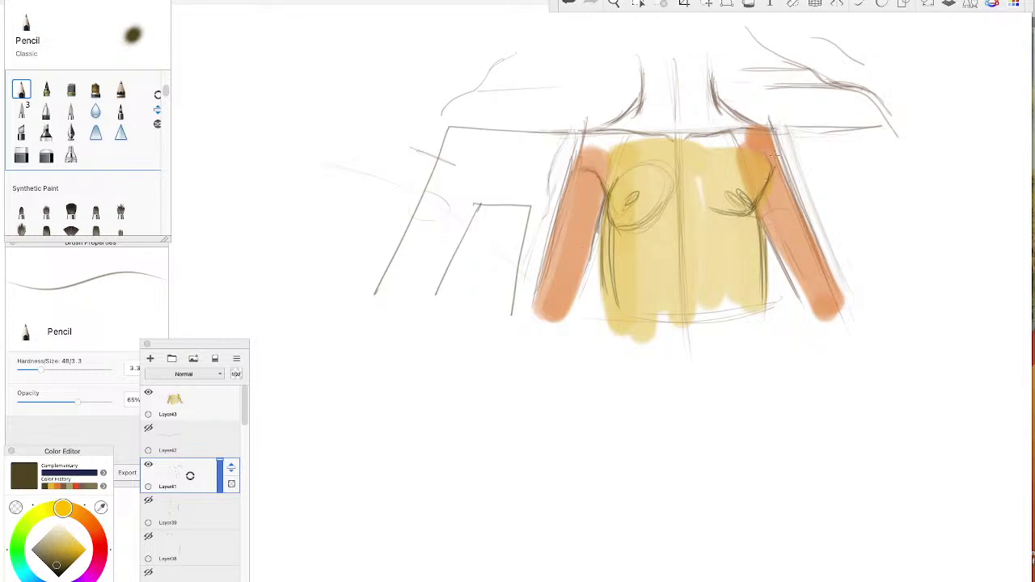
# - Darken the right-hand arm's outer line from the shoulder downward on Layer41
pyautogui.moveTo(778, 139); pyautogui.dragTo(811, 231)
pyautogui.moveTo(777, 134); pyautogui.dragTo(810, 231)
pyautogui.moveTo(789, 169); pyautogui.dragTo(829, 268)
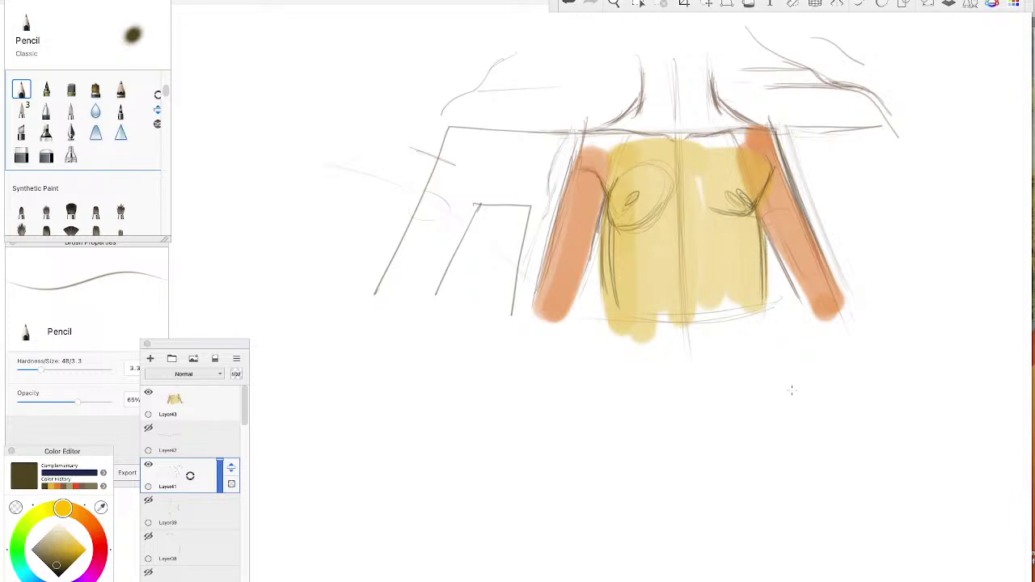
# - Erase the ribcage's outer side lines on Layer43
pyautogui.click(201, 402)
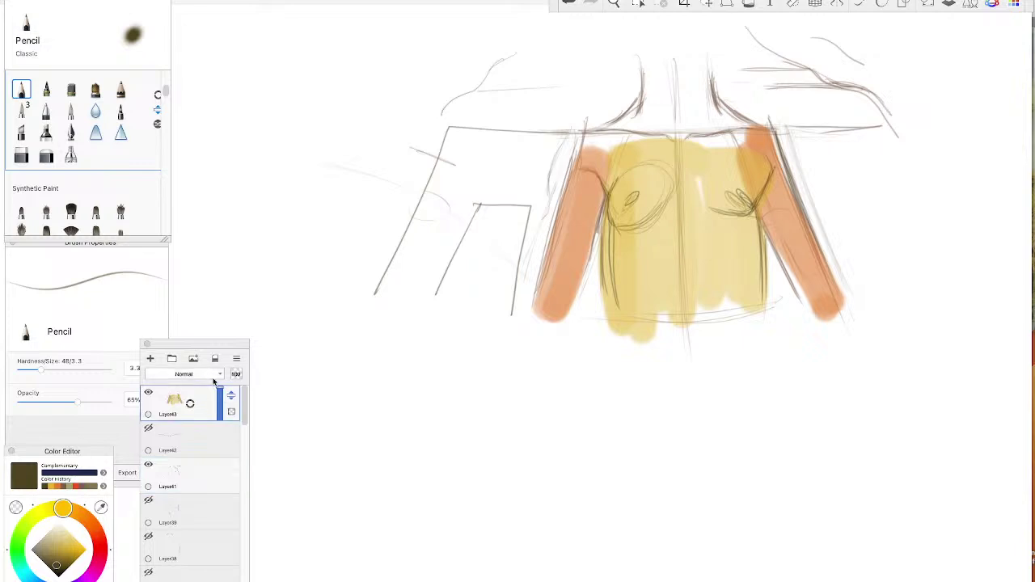
pyautogui.moveTo(763, 233); pyautogui.dragTo(756, 322)
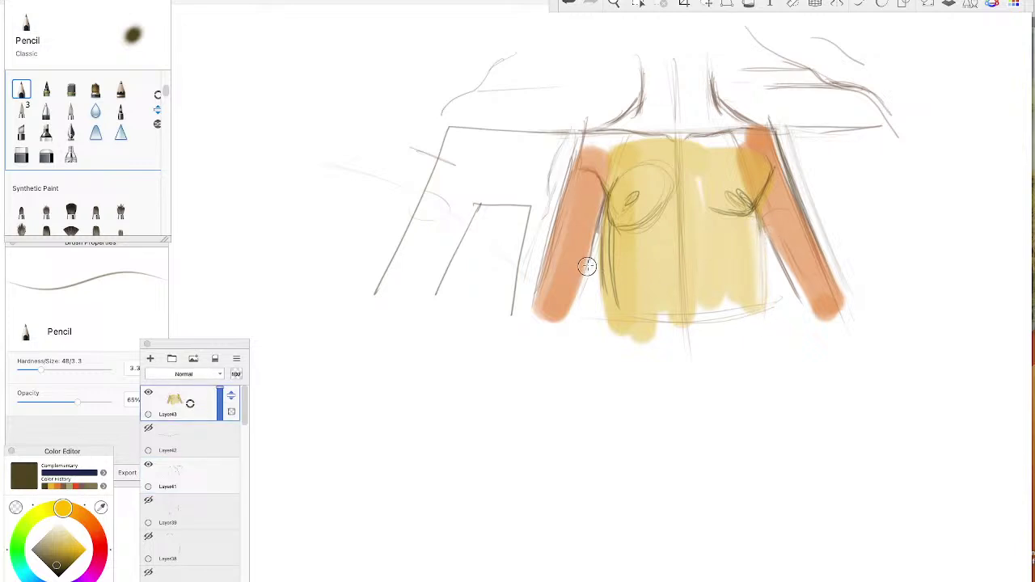
pyautogui.moveTo(603, 237); pyautogui.dragTo(605, 304)
pyautogui.moveTo(612, 257); pyautogui.dragTo(619, 300)
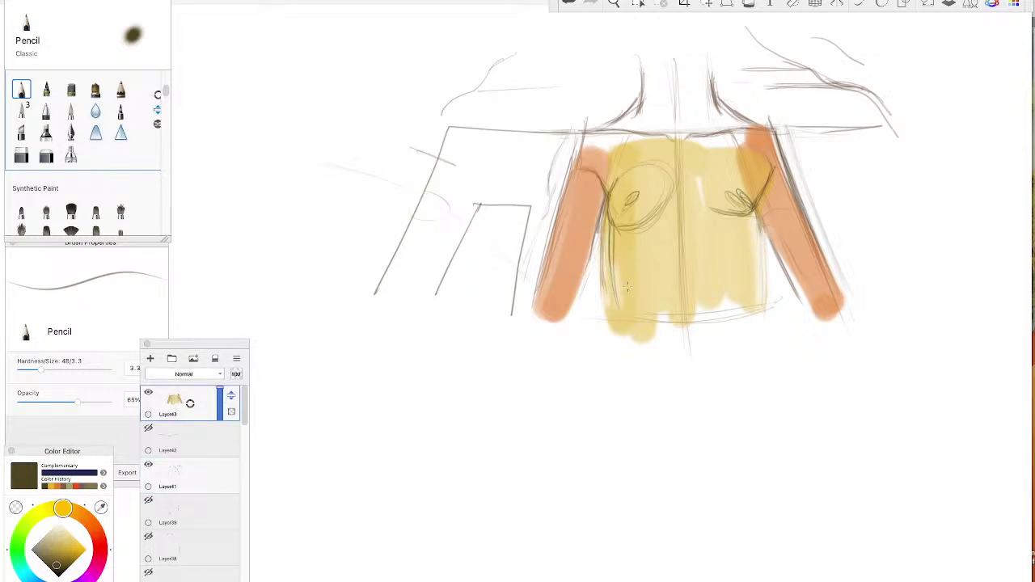
# - Redraw both ribcage side lines slightly further inward and add a small tick across the left-hand gap beside the arm
pyautogui.moveTo(755, 227)
pyautogui.mouseDown()
pyautogui.moveTo(758, 305)
pyautogui.moveTo(756, 294)
pyautogui.mouseUp()
pyautogui.moveTo(607, 257); pyautogui.dragTo(610, 311)
pyautogui.moveTo(605, 233); pyautogui.dragTo(611, 299)
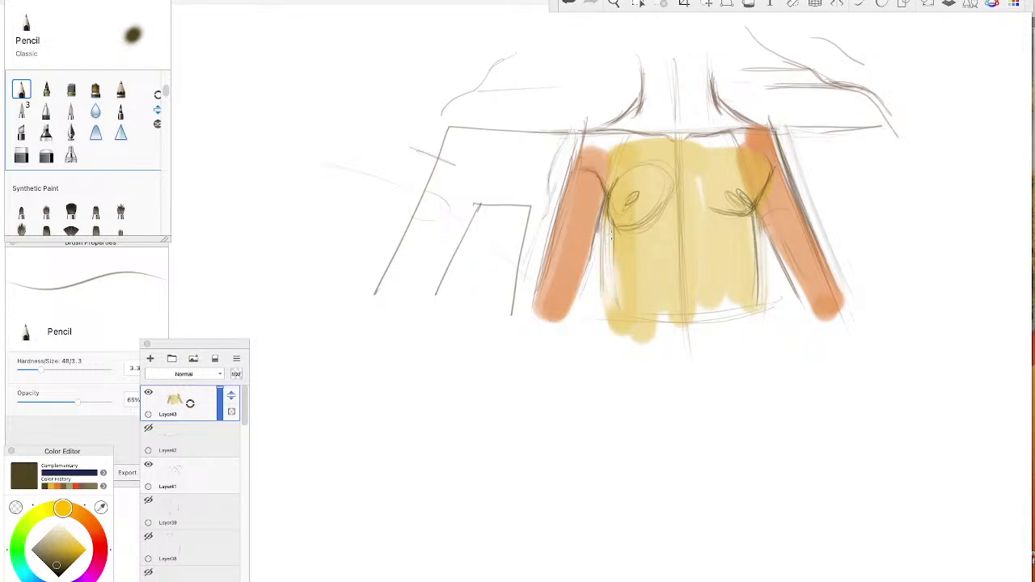
pyautogui.moveTo(612, 233); pyautogui.dragTo(617, 305)
pyautogui.moveTo(752, 217); pyautogui.dragTo(755, 283)
pyautogui.moveTo(612, 280); pyautogui.dragTo(603, 276)
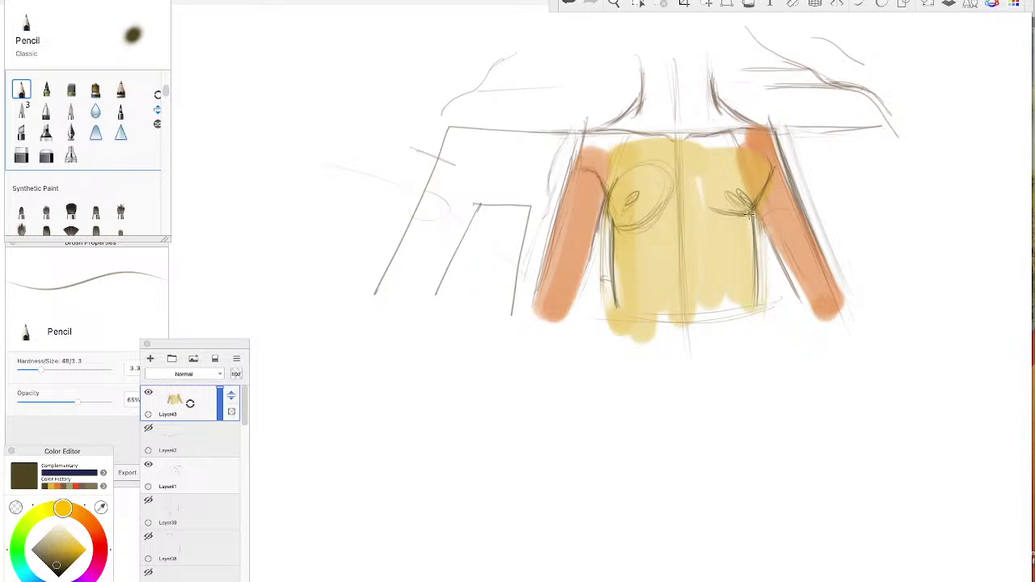
# - Darken the right-hand arm's inner line diagonally downward from the armpit
pyautogui.moveTo(753, 216); pyautogui.dragTo(783, 282)
pyautogui.moveTo(753, 214); pyautogui.dragTo(785, 278)
pyautogui.moveTo(754, 218); pyautogui.dragTo(793, 299)
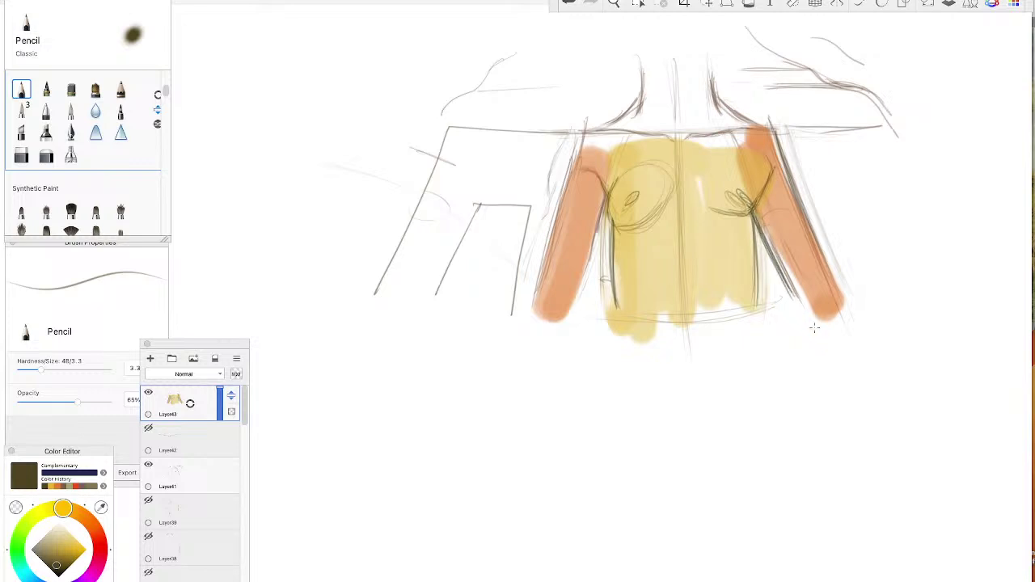
# - Try shading the right-hand arm's inner edge in muted pink with the Paintbrush, and undo the shading
pyautogui.click(98, 538)
pyautogui.click(54, 540)
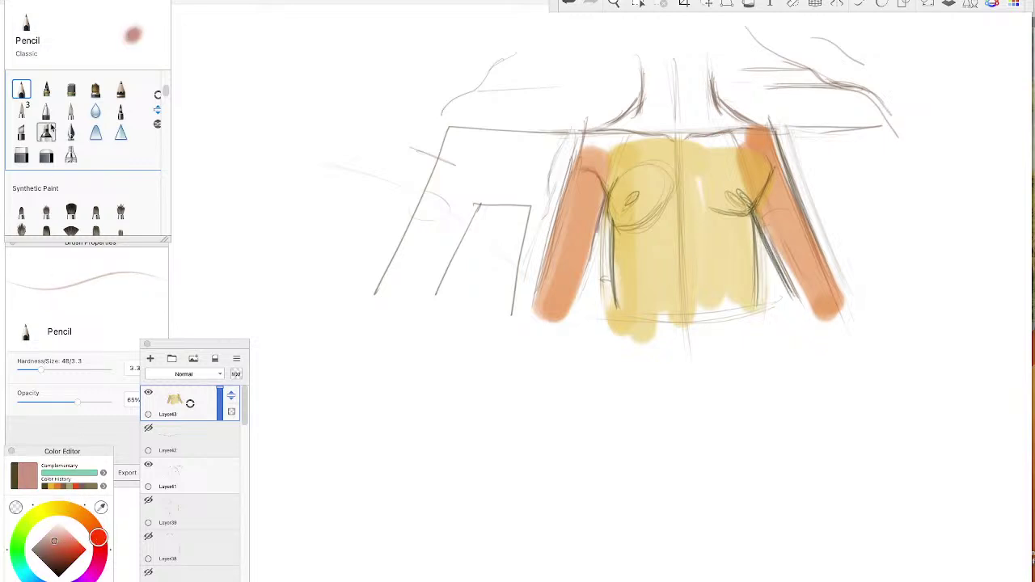
pyautogui.click(70, 111)
pyautogui.moveTo(752, 212)
pyautogui.mouseDown()
pyautogui.moveTo(795, 289)
pyautogui.moveTo(765, 204)
pyautogui.mouseUp()
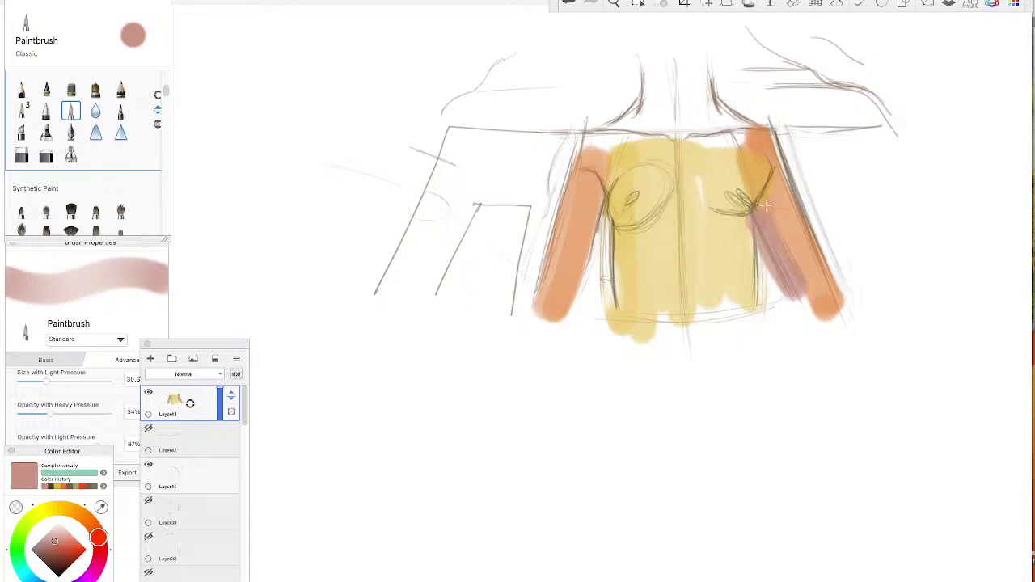
pyautogui.click(568, 4)
pyautogui.click(569, 4)
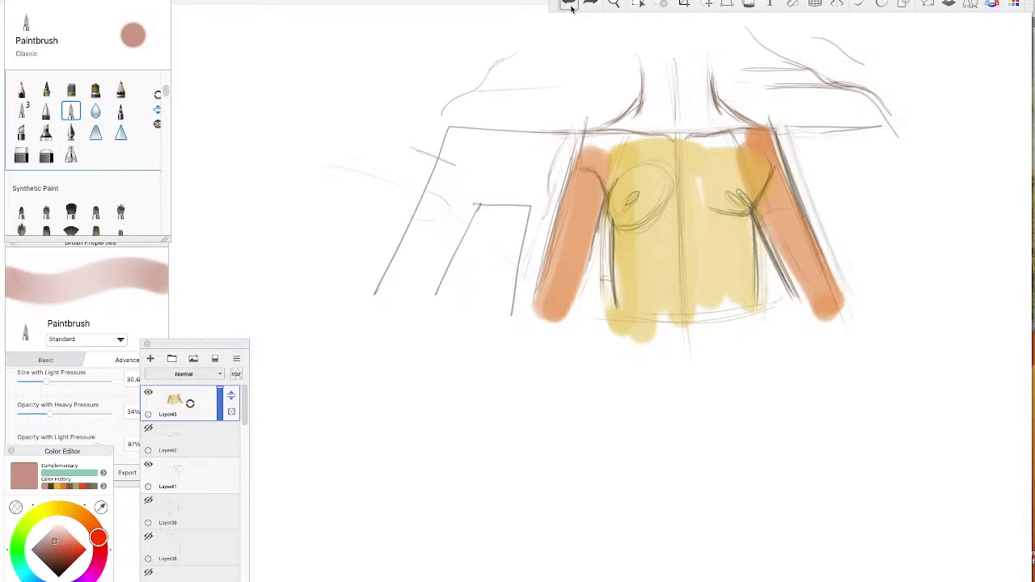
# - Set the Paintbrush's heavy-pressure size to 0.1 and shade the right-hand arm's inner edge in yellowish orange
pyautogui.moveTo(94, 534); pyautogui.dragTo(78, 514)
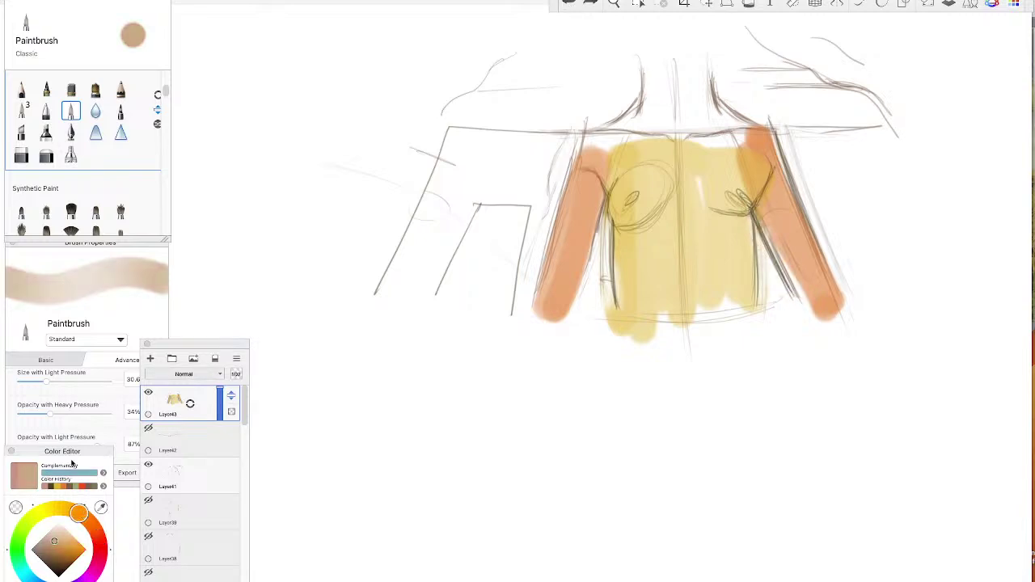
pyautogui.click(32, 386)
pyautogui.scroll(1, 165, 403)
pyautogui.moveTo(35, 386); pyautogui.dragTo(17, 388)
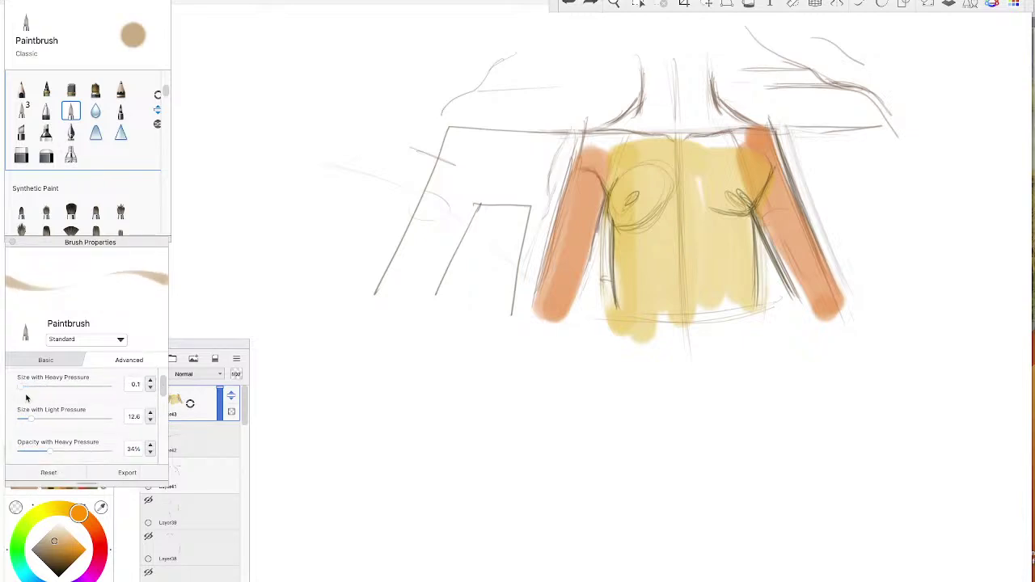
pyautogui.click(72, 547)
pyautogui.moveTo(761, 223); pyautogui.dragTo(810, 299)
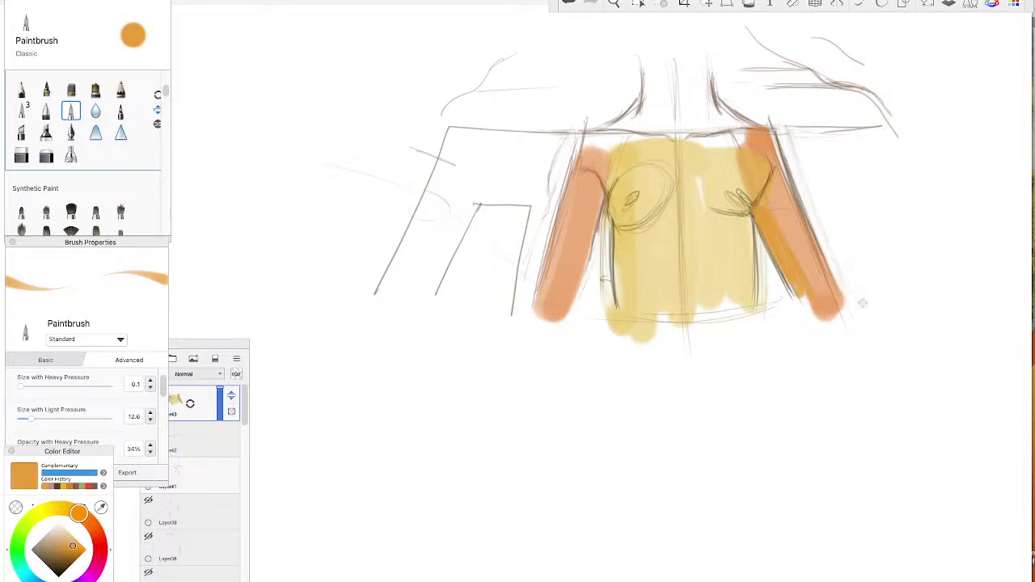
# - Erase the right-hand arm's outer line on Layer41, redraw it in dark brown pencil, and reinforce the lower inner line
pyautogui.click(189, 406)
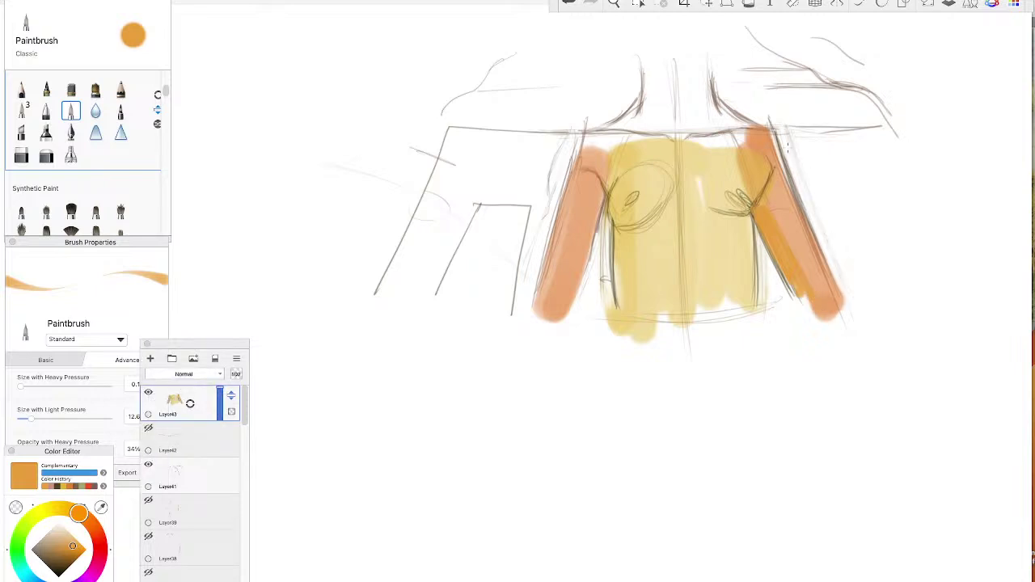
pyautogui.click(182, 475)
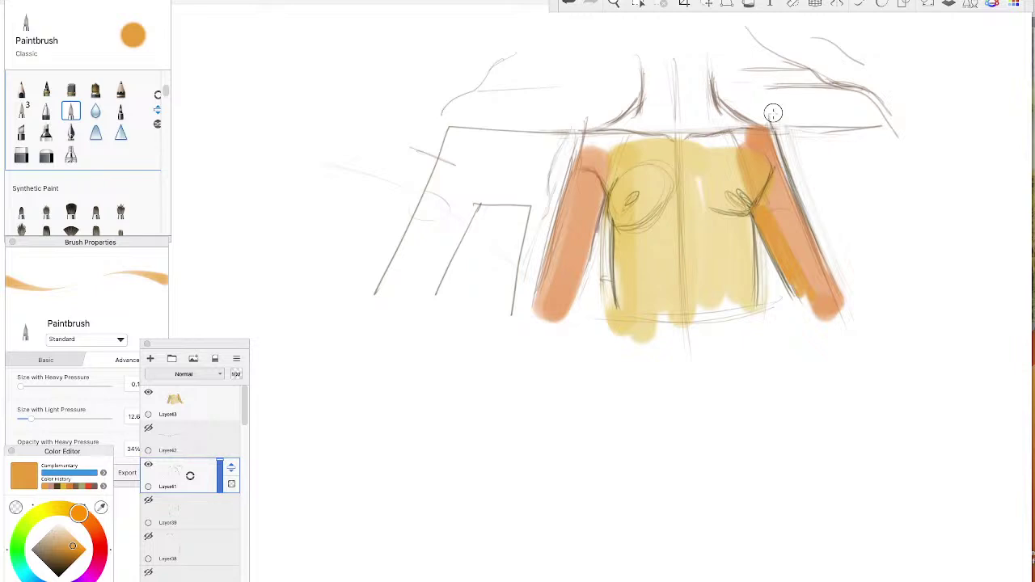
pyautogui.moveTo(772, 121)
pyautogui.mouseDown()
pyautogui.moveTo(817, 247)
pyautogui.moveTo(812, 232)
pyautogui.moveTo(841, 281)
pyautogui.mouseUp()
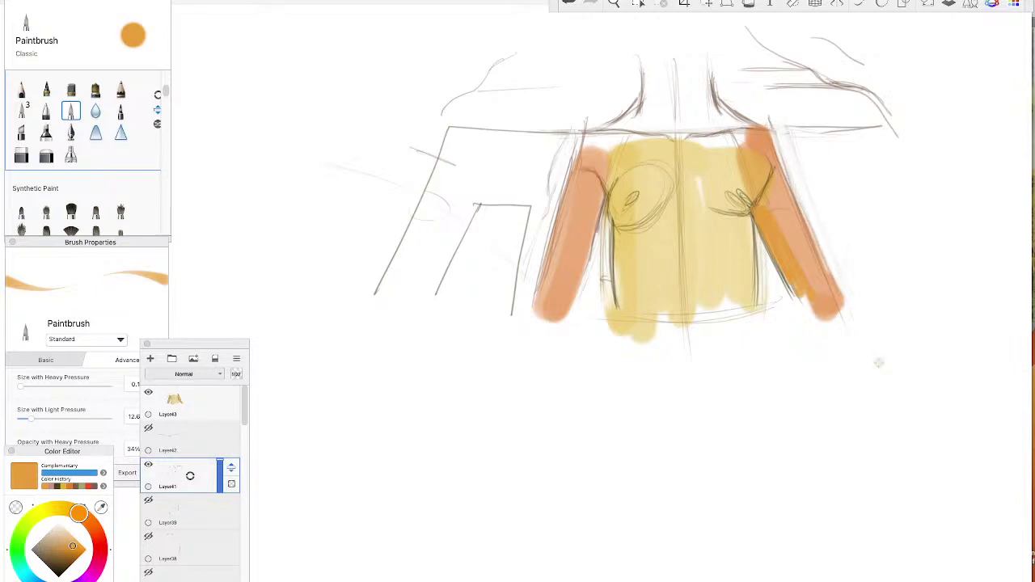
pyautogui.click(21, 89)
pyautogui.click(60, 567)
pyautogui.click(100, 508)
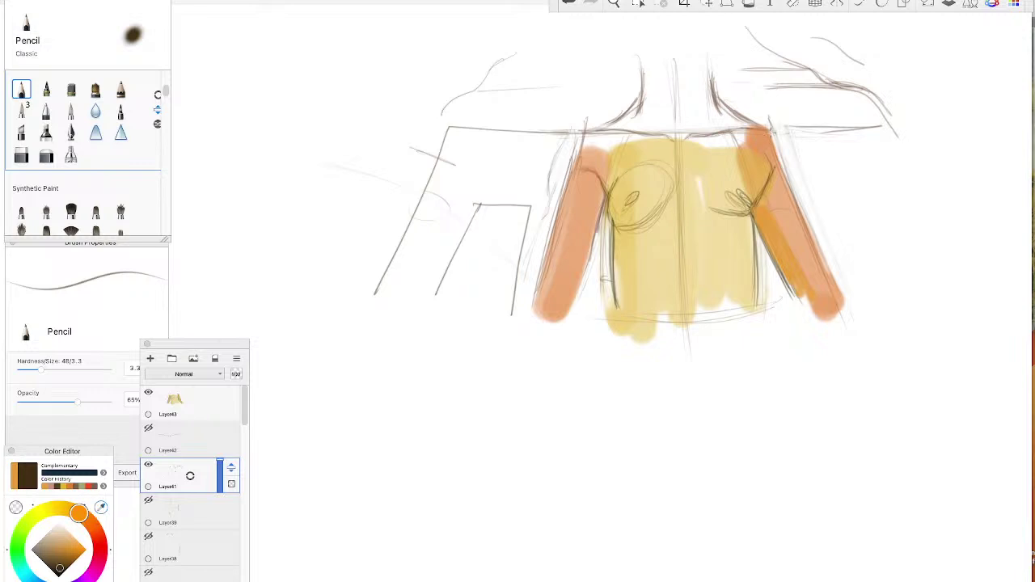
pyautogui.moveTo(770, 131); pyautogui.dragTo(833, 280)
pyautogui.moveTo(778, 260); pyautogui.dragTo(798, 307)
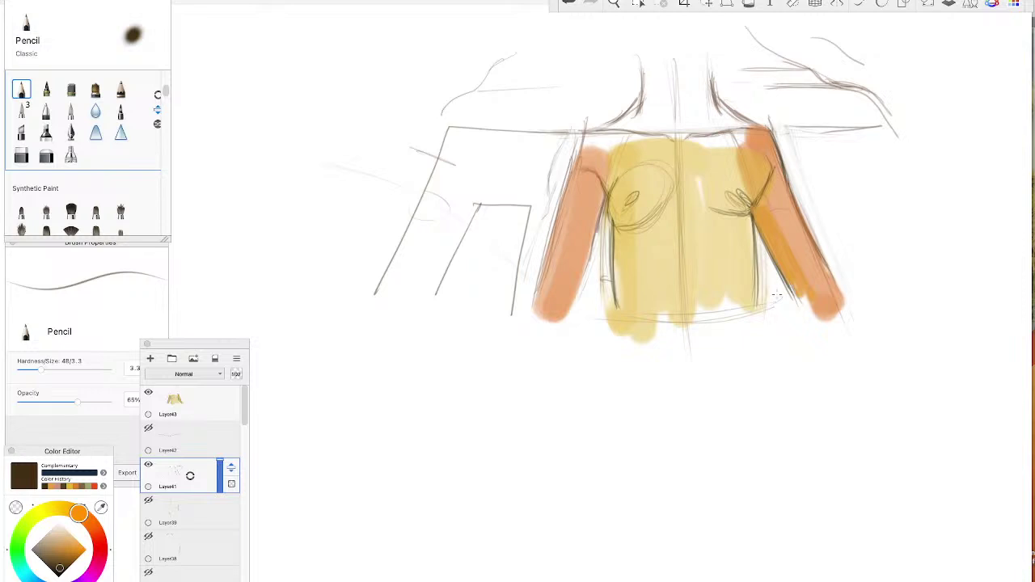
# - Hide all the tool panels to leave only the drawing on screen
pyautogui.moveTo(193, 345); pyautogui.dragTo(194, 345)
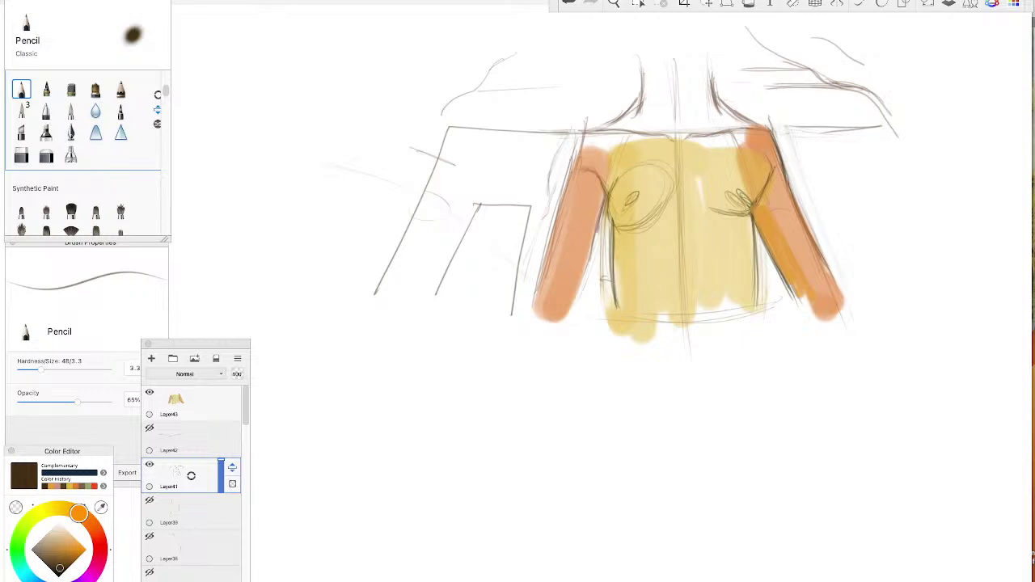
pyautogui.press('Tab')
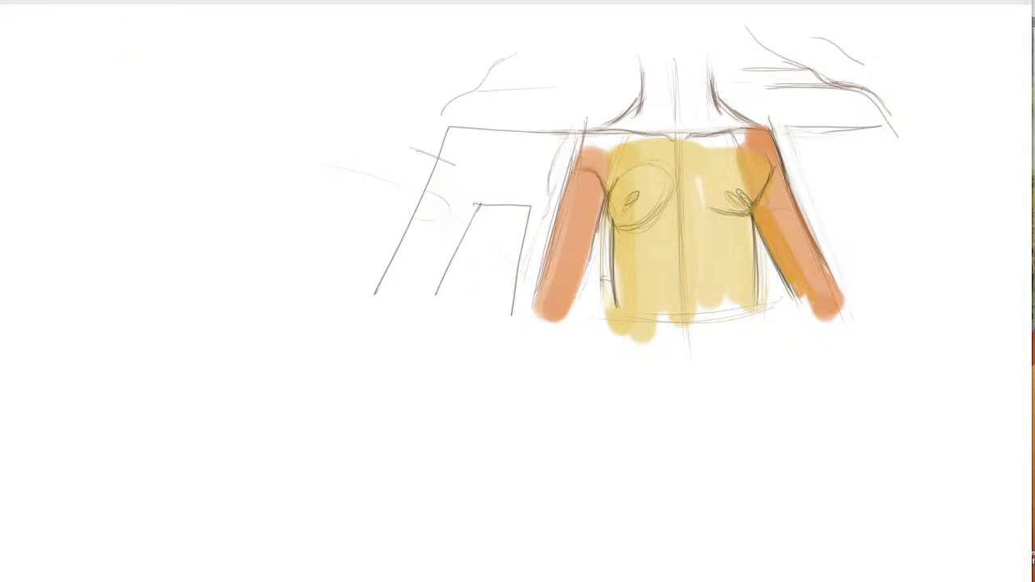